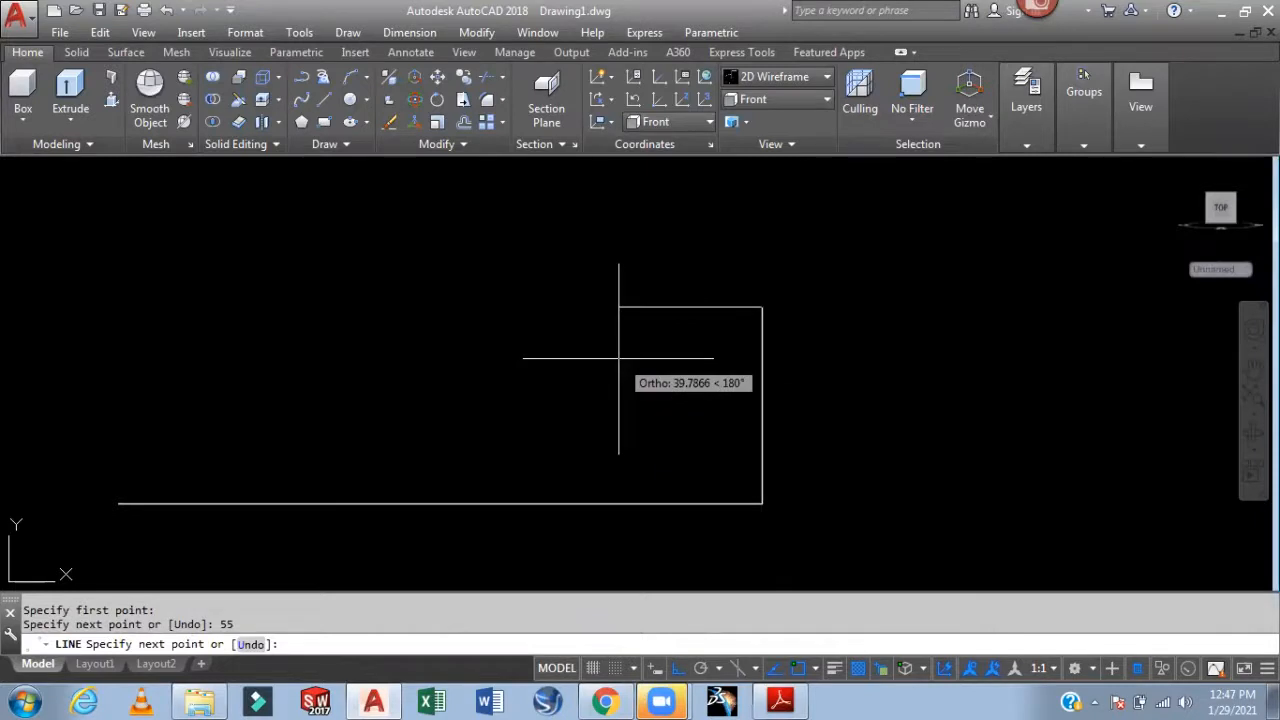
# Continue the profile with lines of 30, 20, 118 and 45 units
pyautogui.write('30')
pyautogui.press('Return')
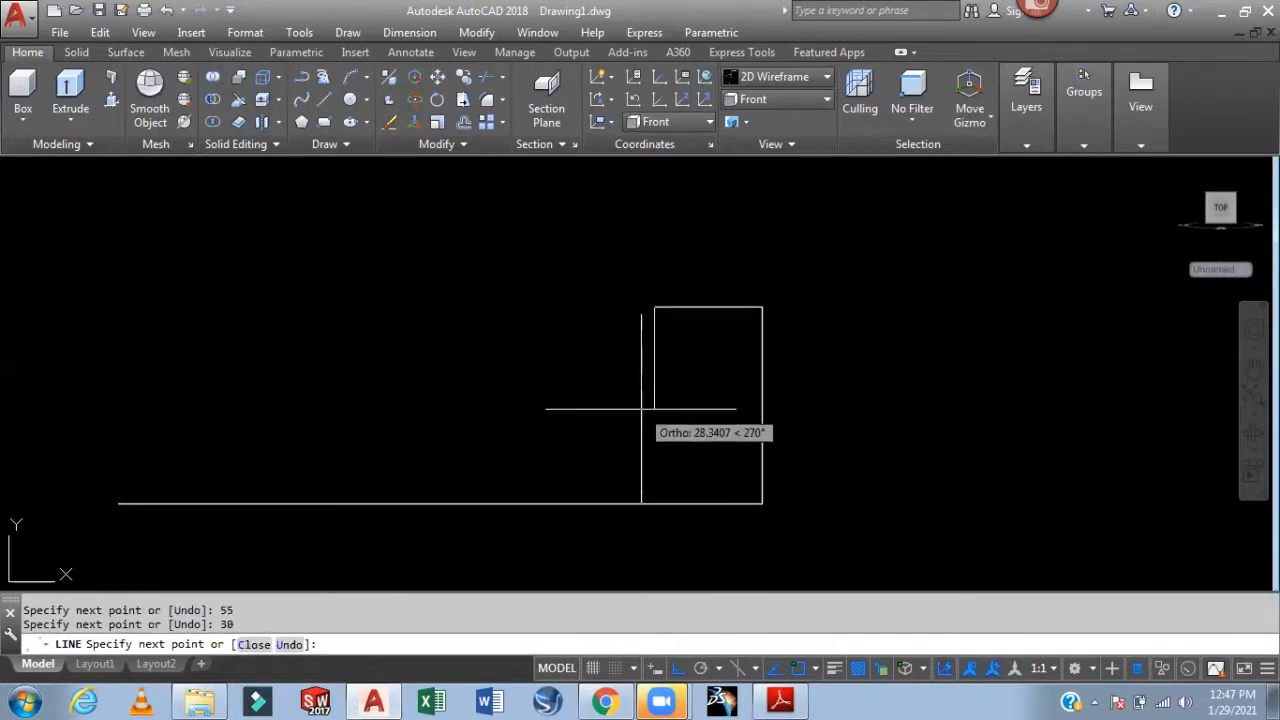
pyautogui.write('20')
pyautogui.press('Return')
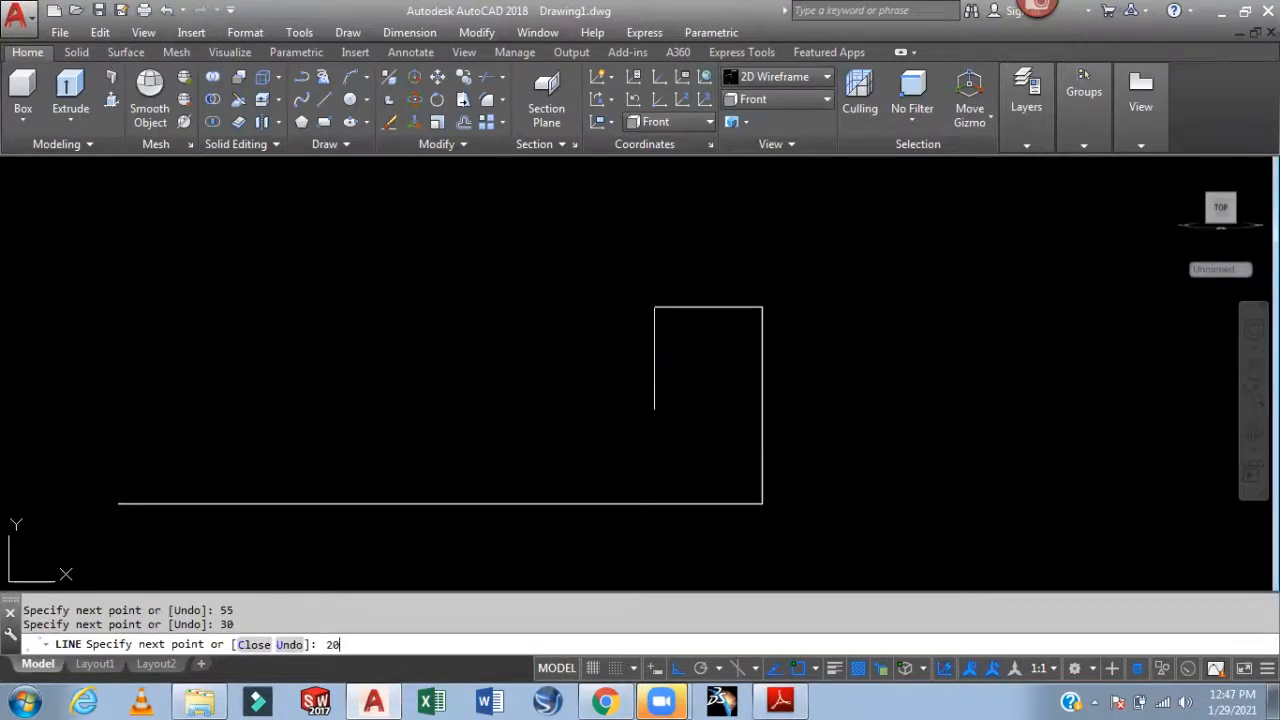
pyautogui.moveTo(461, 411); pyautogui.dragTo(647, 424, button='middle')
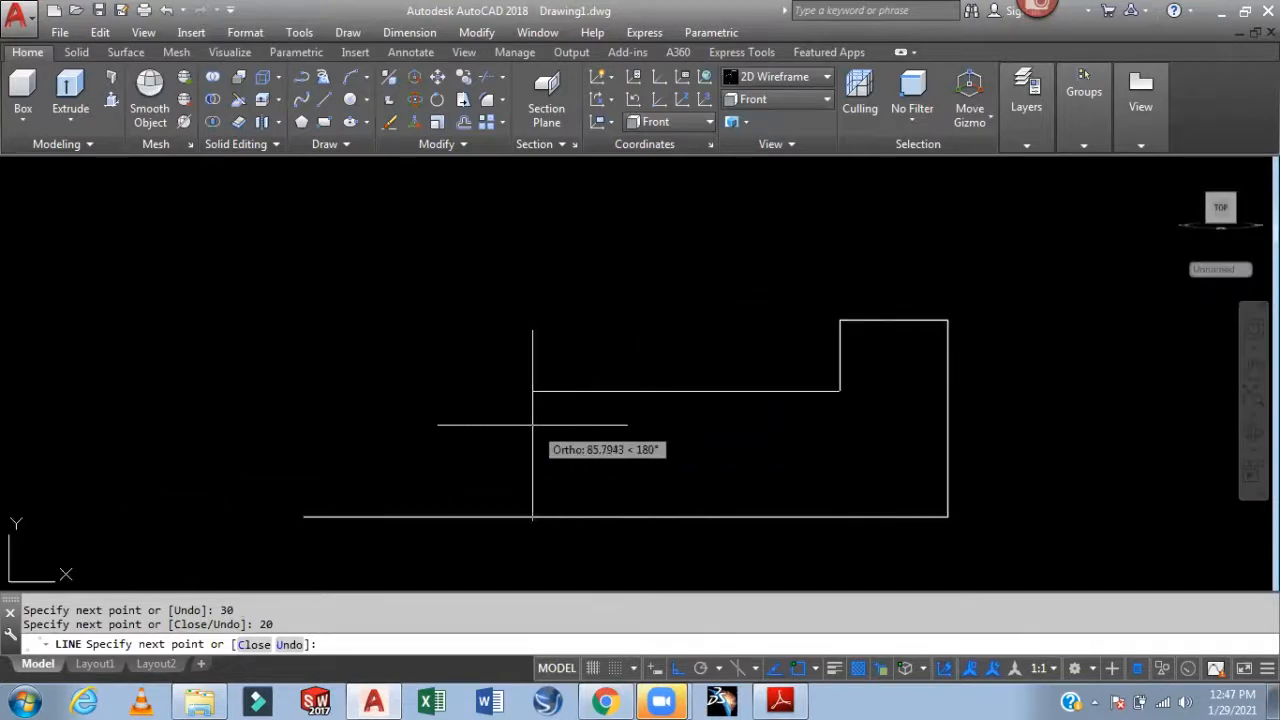
pyautogui.write('118')
pyautogui.press('Return')
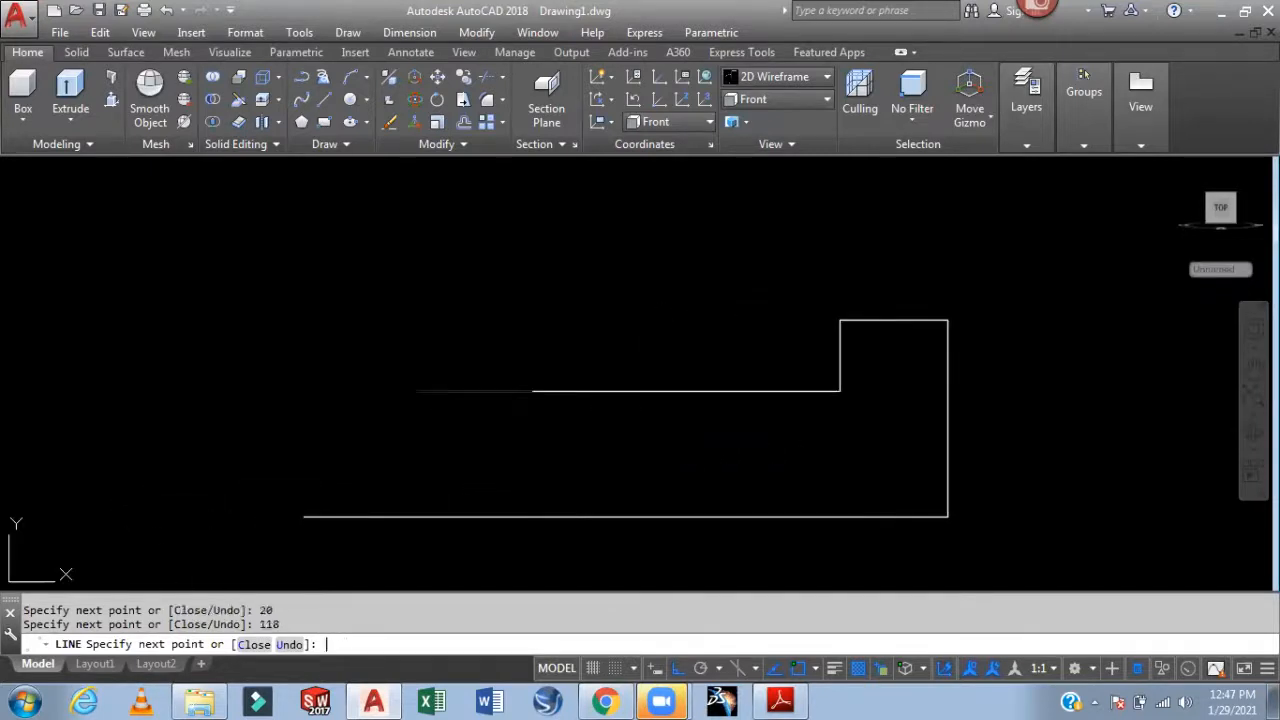
pyautogui.write('45')
pyautogui.press('Return')
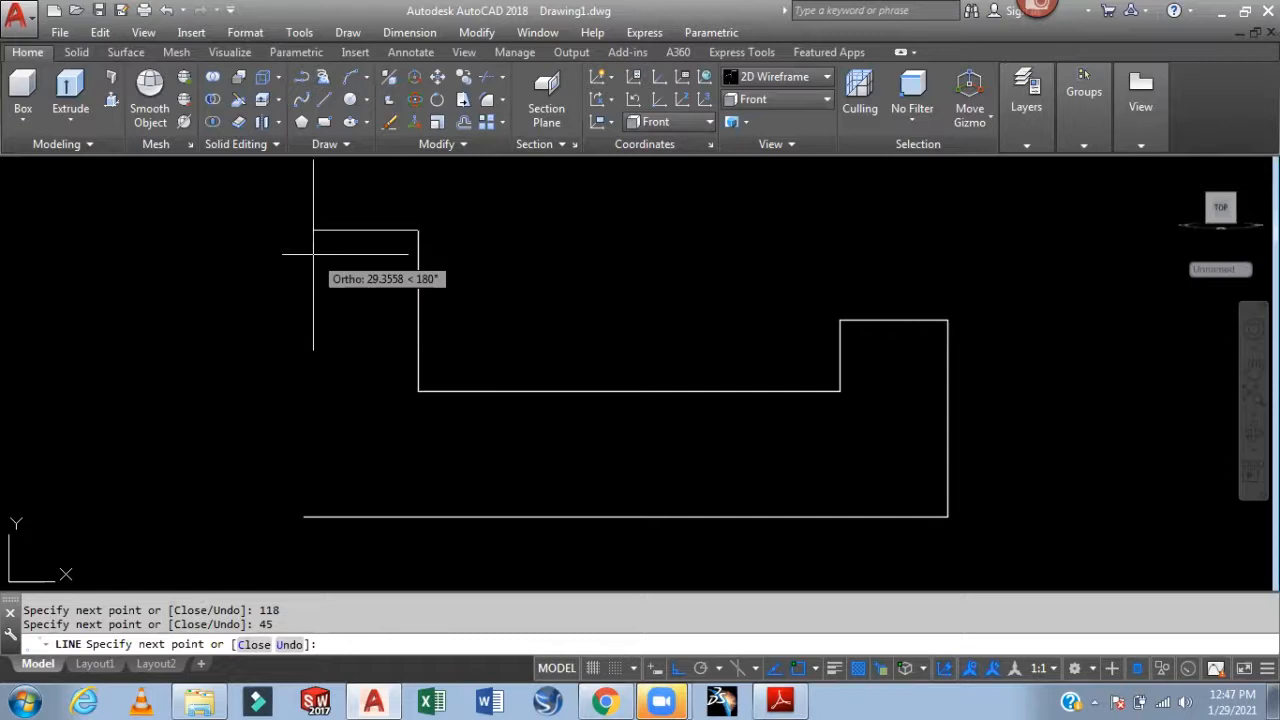
# Close the outline with 28, 30, 4 and 50-unit lines, then end LINE
pyautogui.write('28')
pyautogui.press('Return')
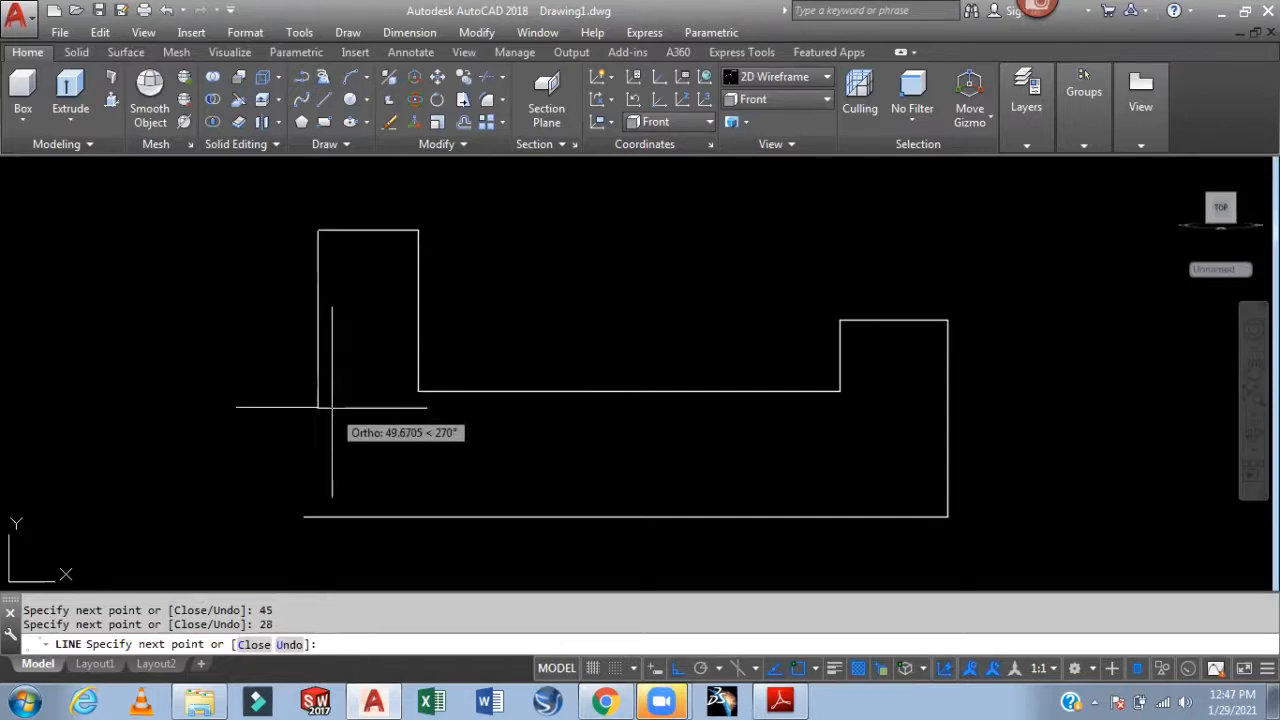
pyautogui.write('30')
pyautogui.press('Return')
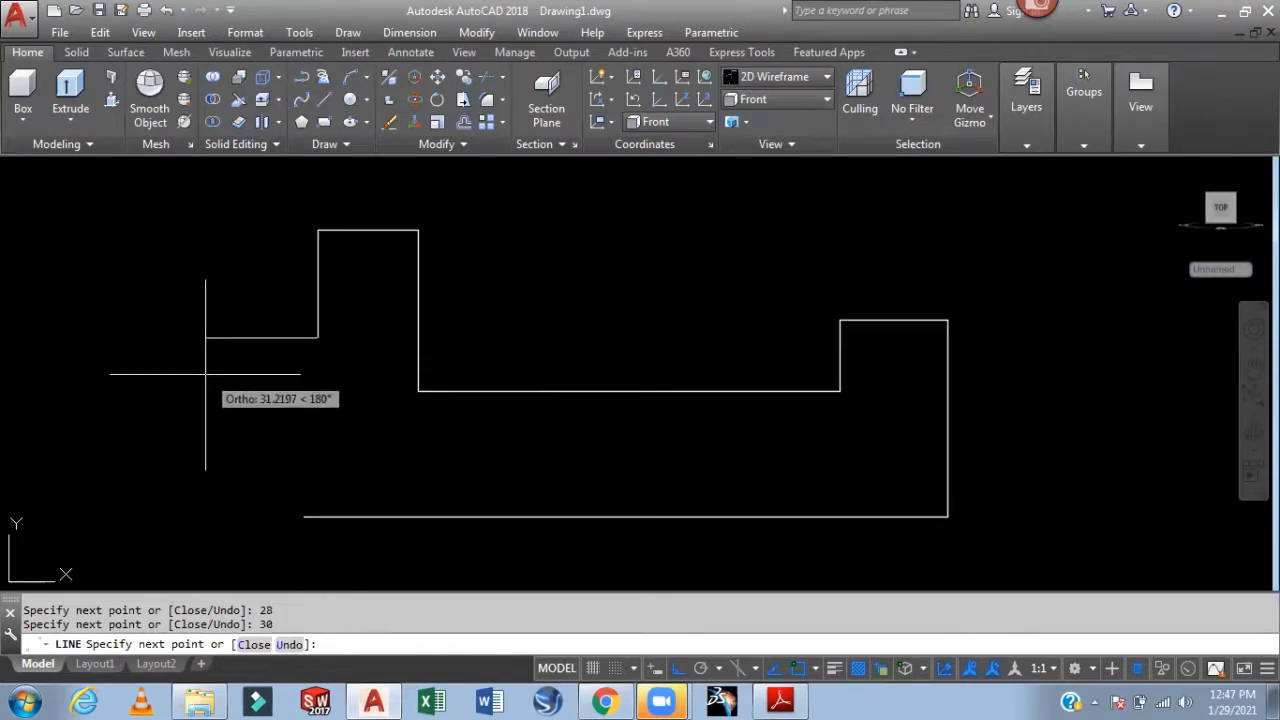
pyautogui.write('4')
pyautogui.press('Return')
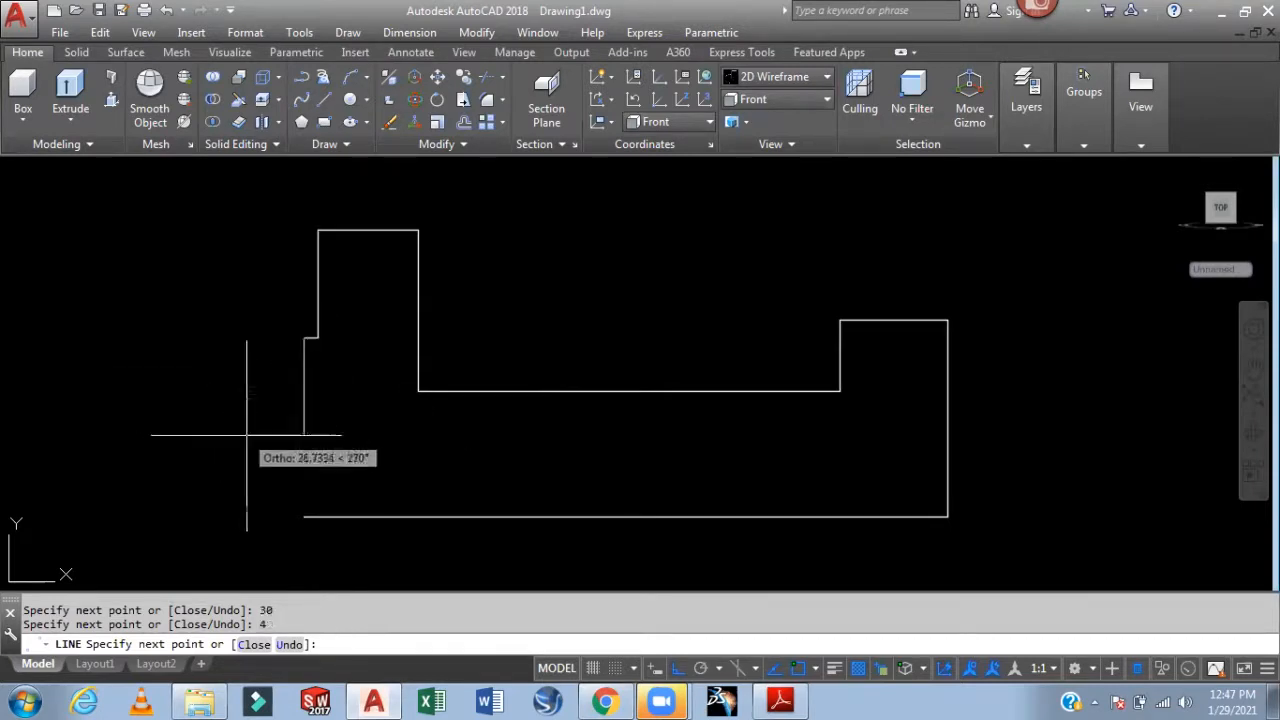
pyautogui.write('50')
pyautogui.press('Return')
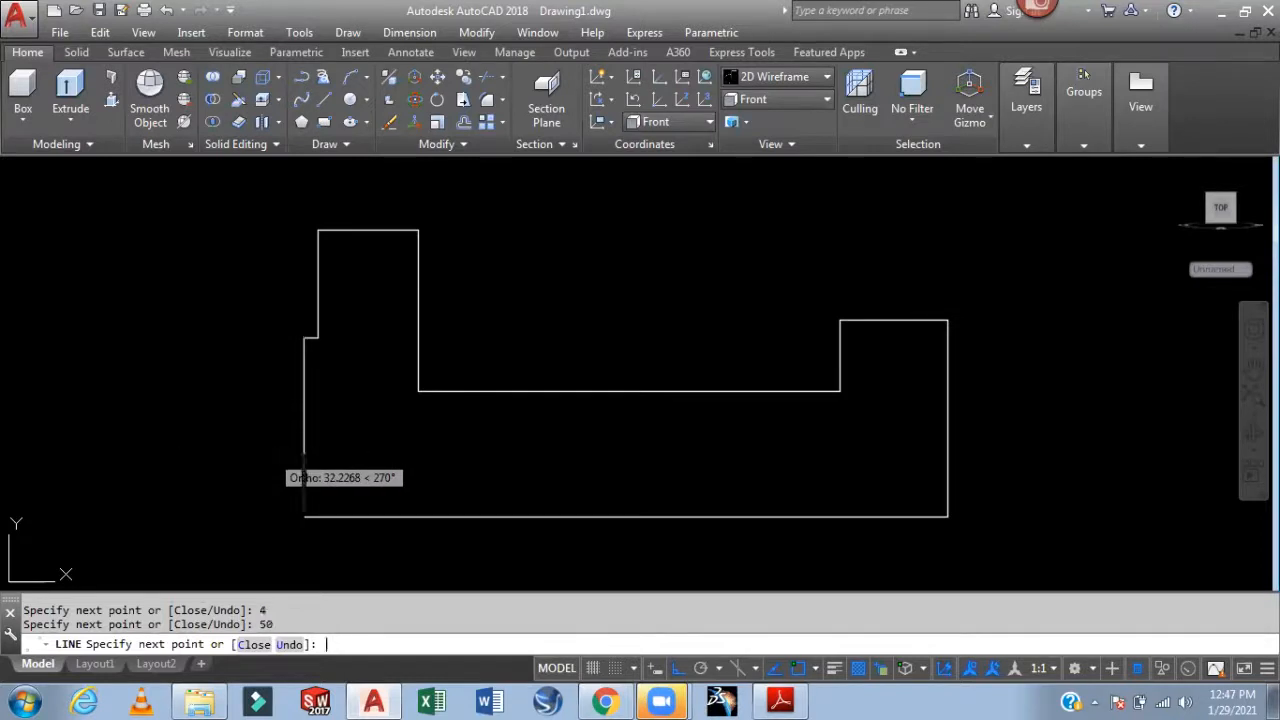
pyautogui.press('Escape')
pyautogui.moveTo(483, 264); pyautogui.dragTo(503, 326, button='middle')
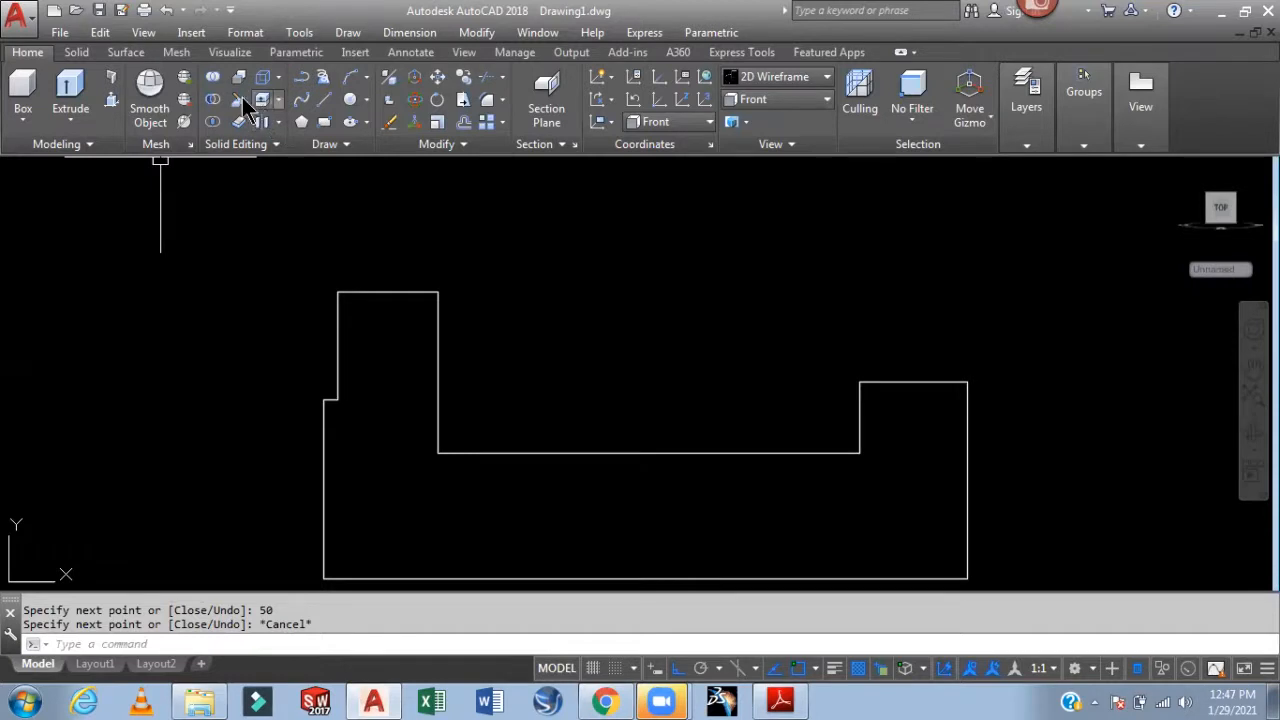
# Draw an R28 arc from the left block's top-right corner to the corner above the step
pyautogui.click(366, 77)
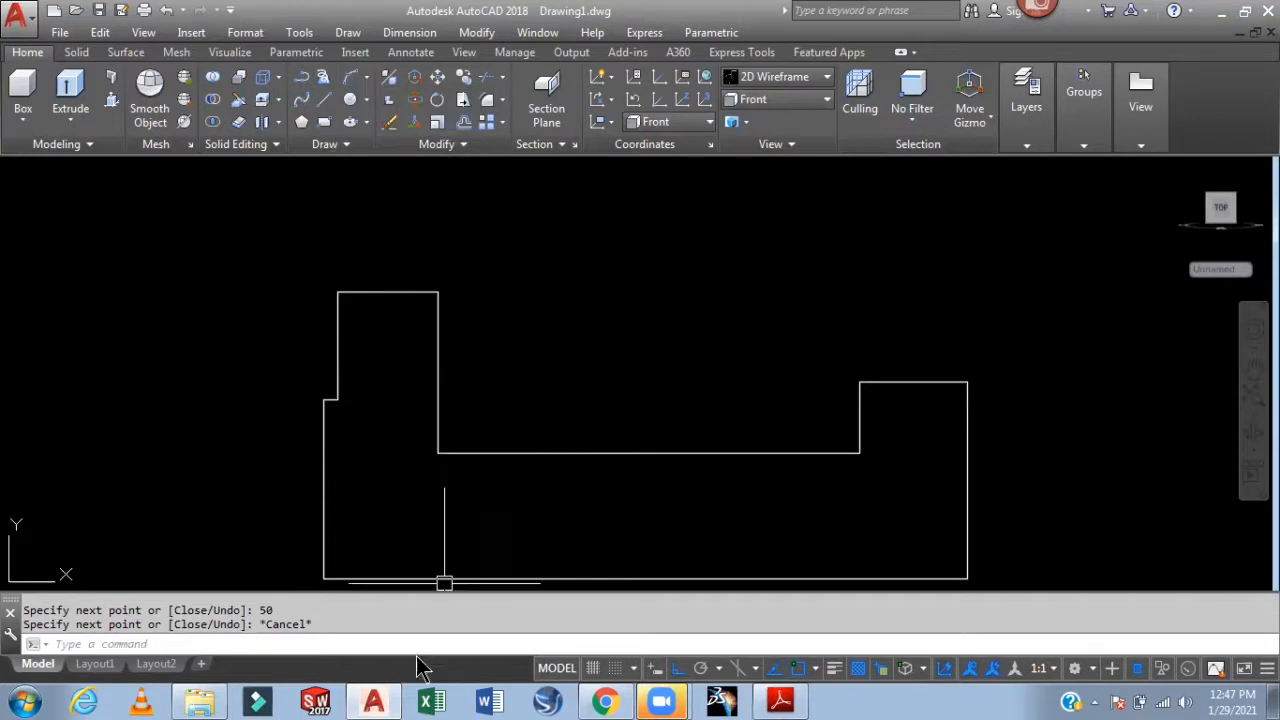
pyautogui.click(782, 701)
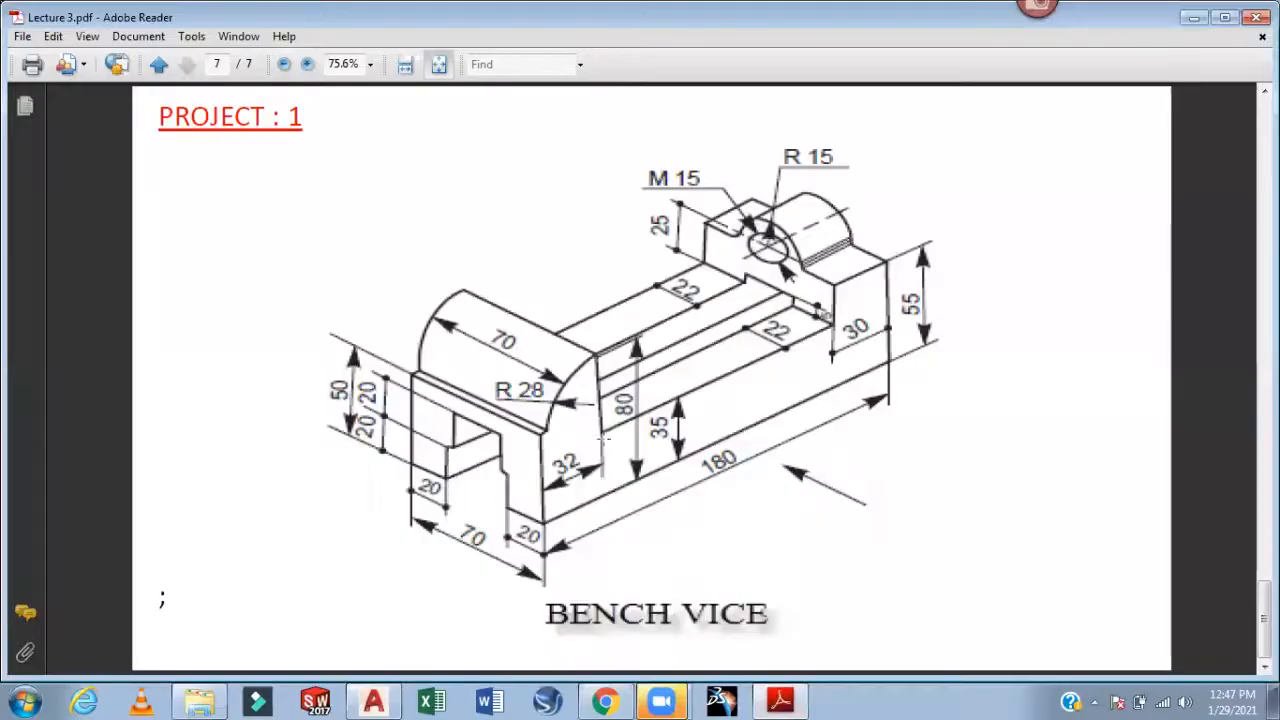
pyautogui.click(386, 694)
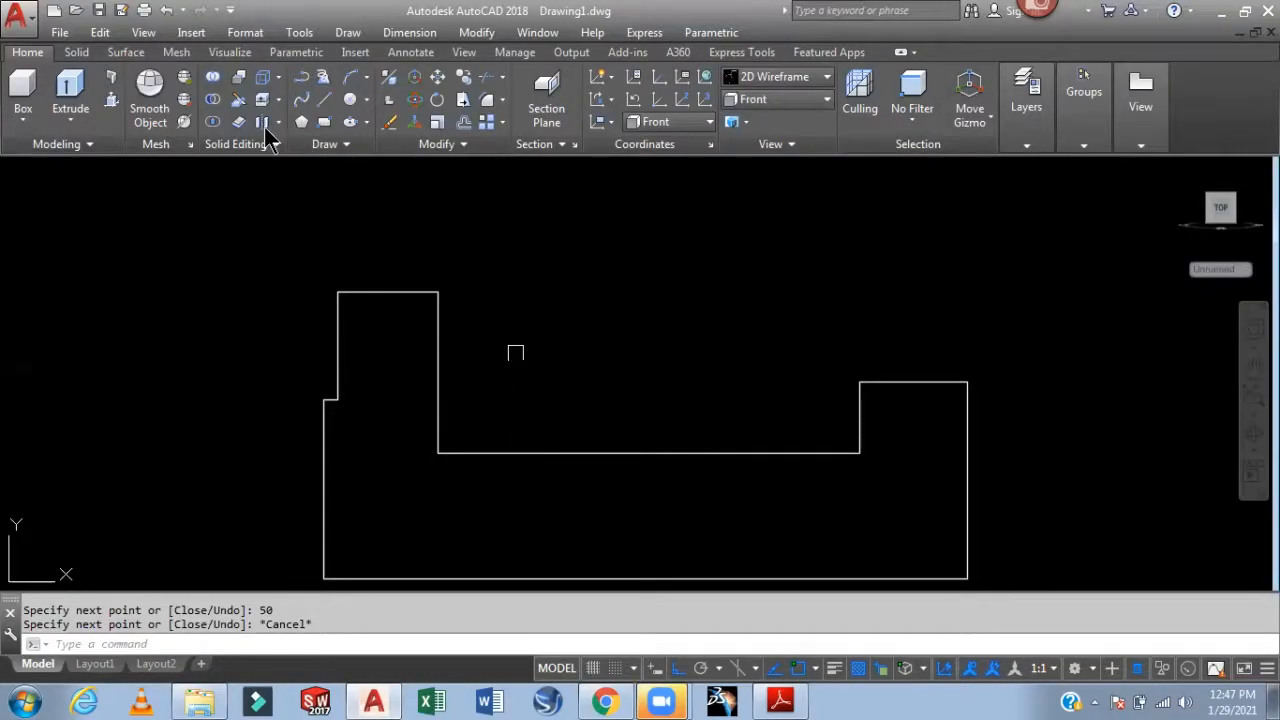
pyautogui.click(367, 79)
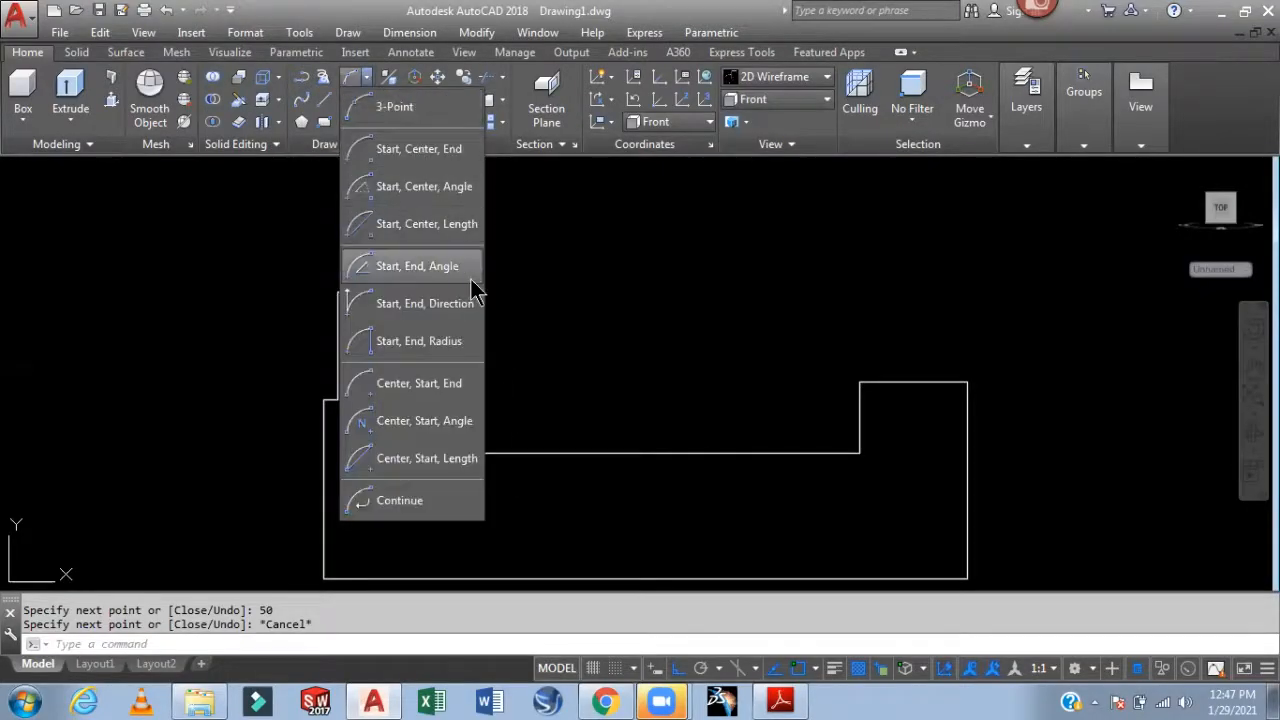
pyautogui.click(442, 341)
pyautogui.click(438, 291)
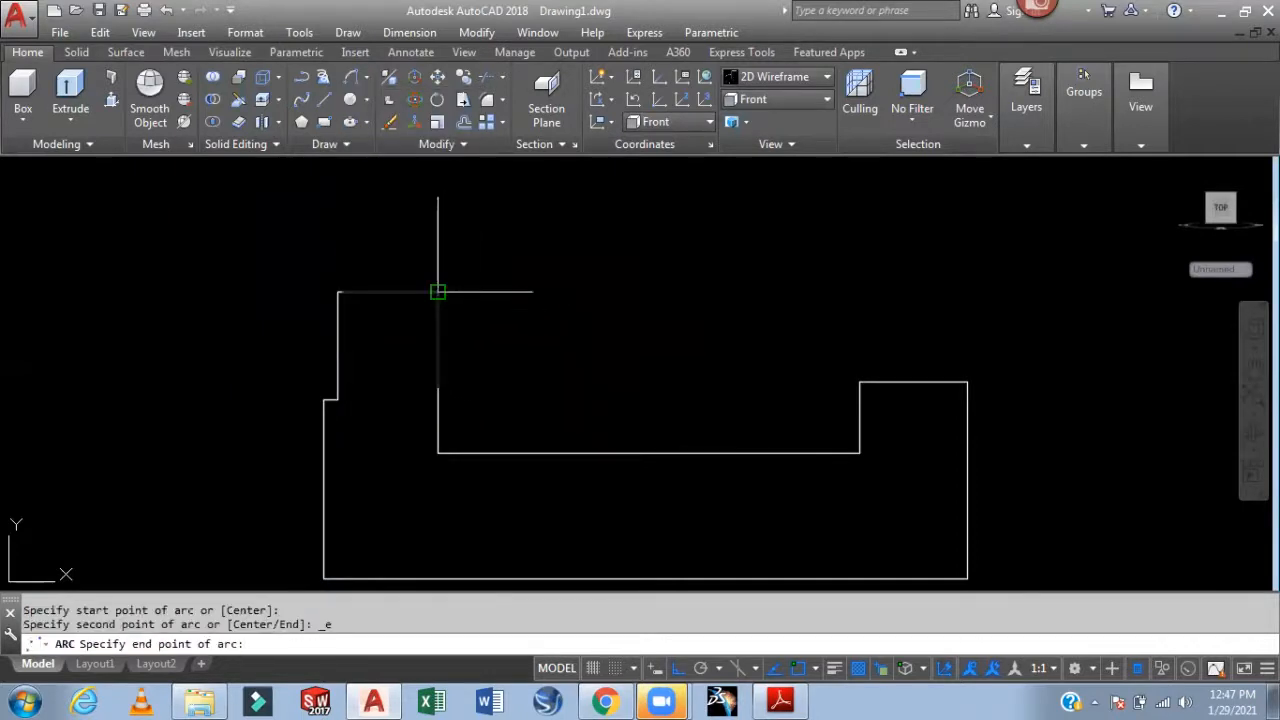
pyautogui.click(337, 399)
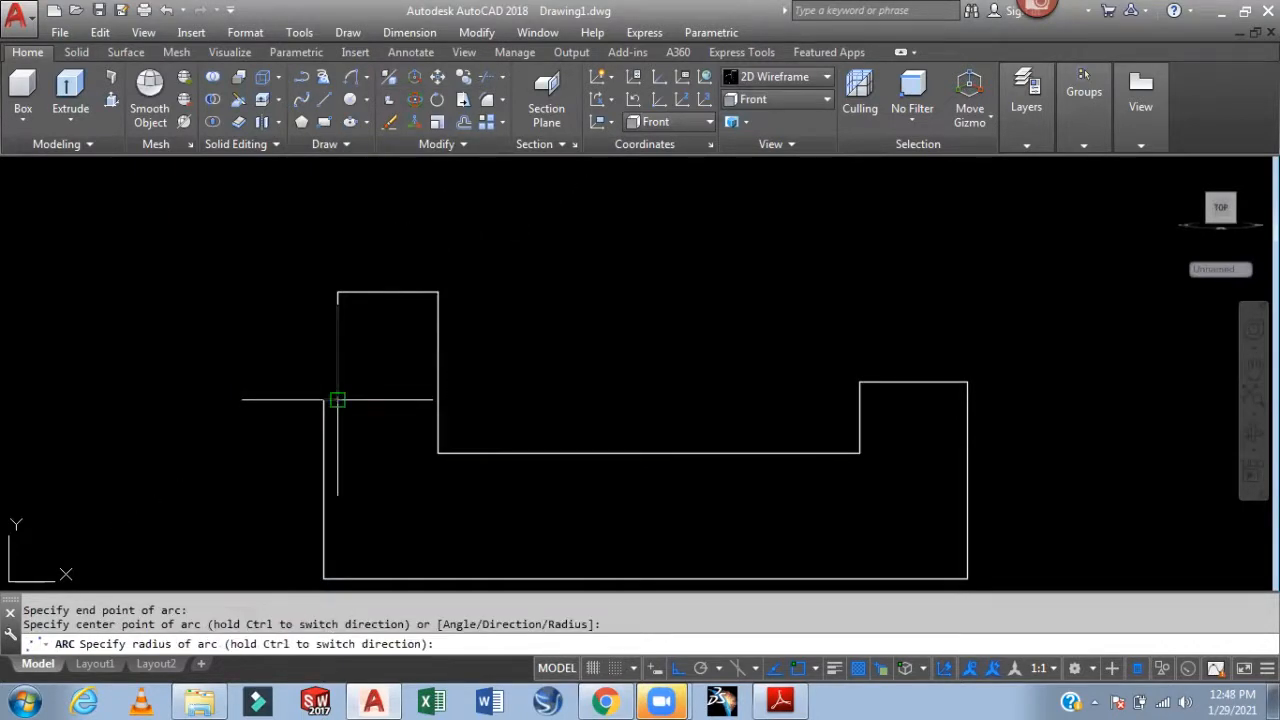
pyautogui.write('28')
pyautogui.press('Return')
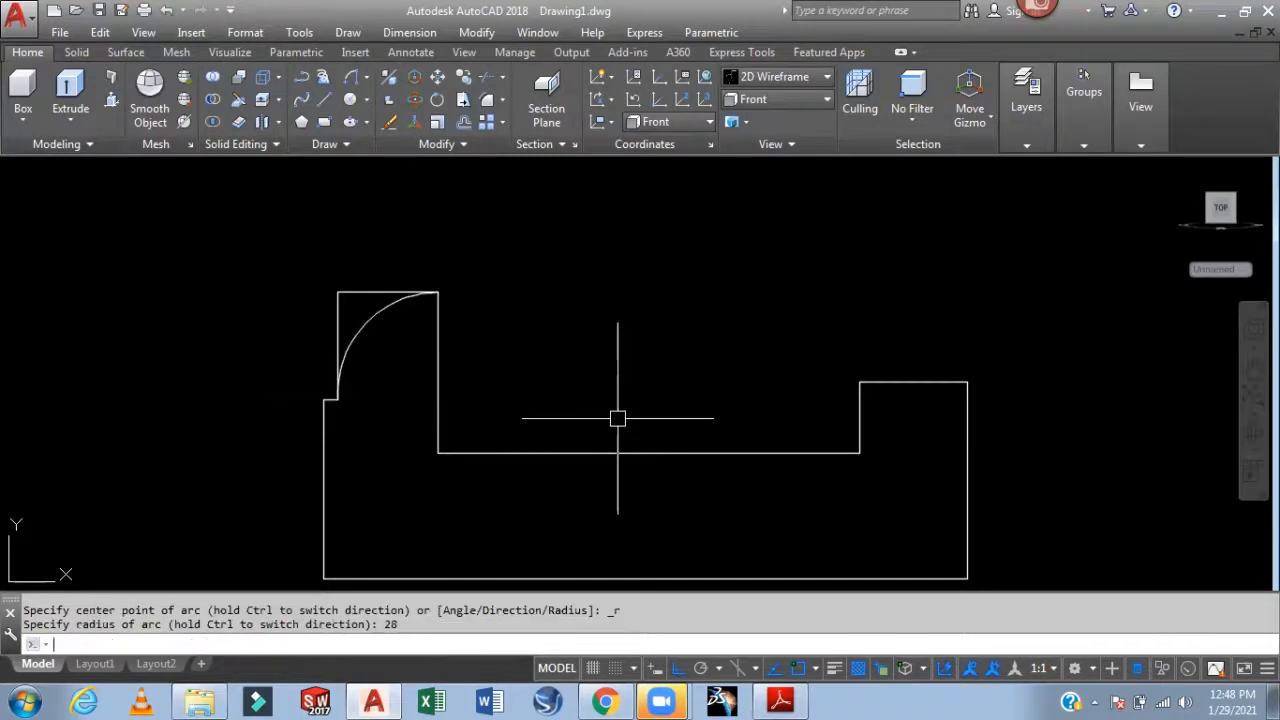
# Trim away the left and top edges lying inside the arc
pyautogui.write('tr')
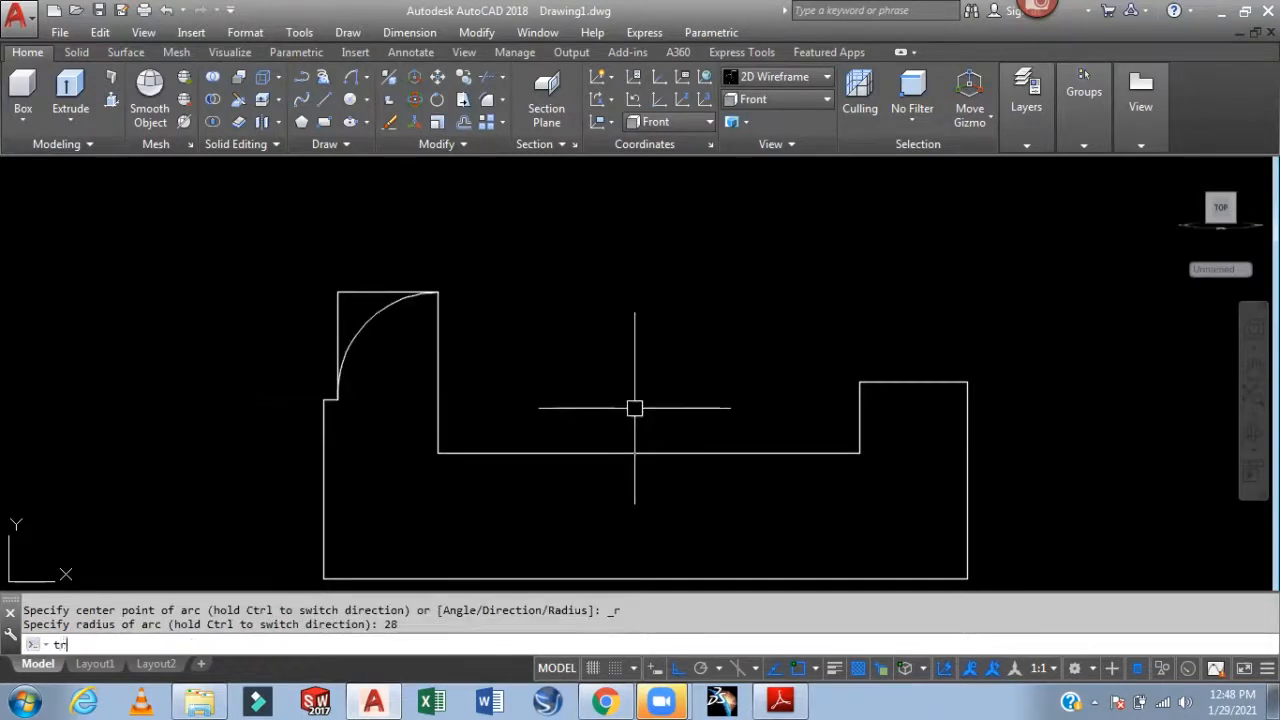
pyautogui.press('Return')
pyautogui.click(341, 300)
pyautogui.click(350, 292)
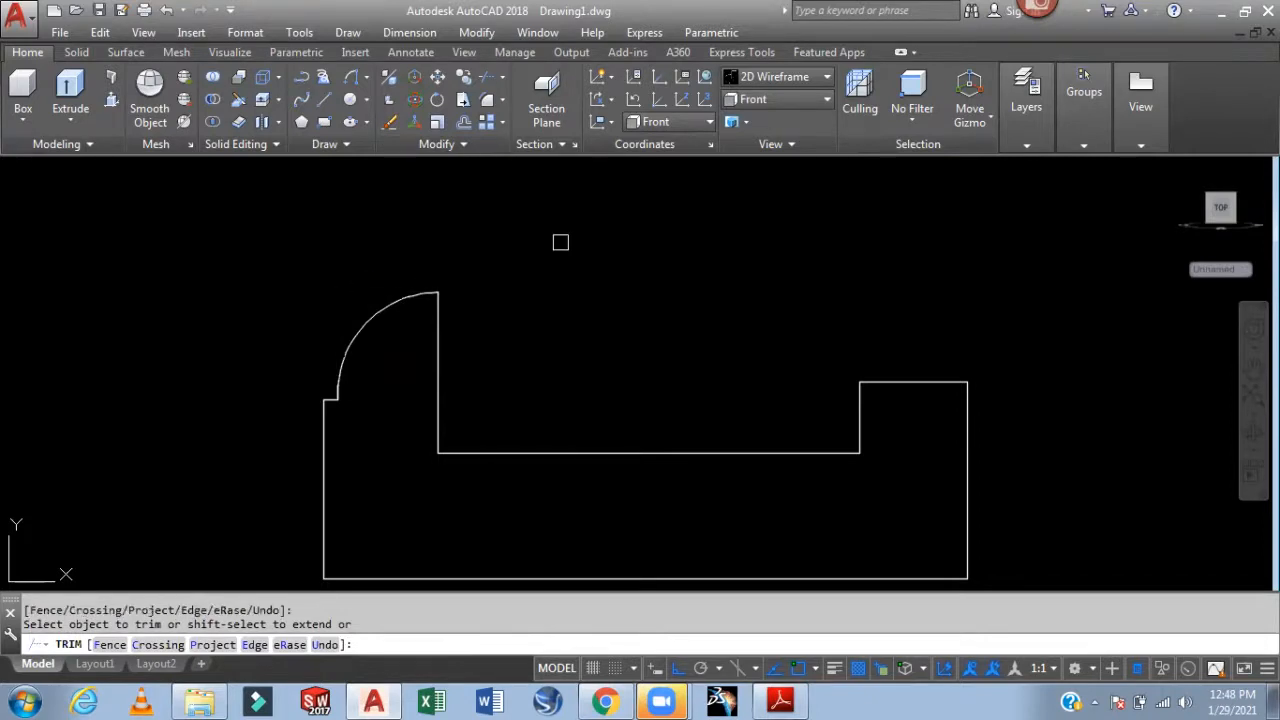
pyautogui.press('Escape')
# Delete the tiny leftover line at the arc's top
pyautogui.scroll(8, 420, 286)
pyautogui.scroll(2, 440, 289)
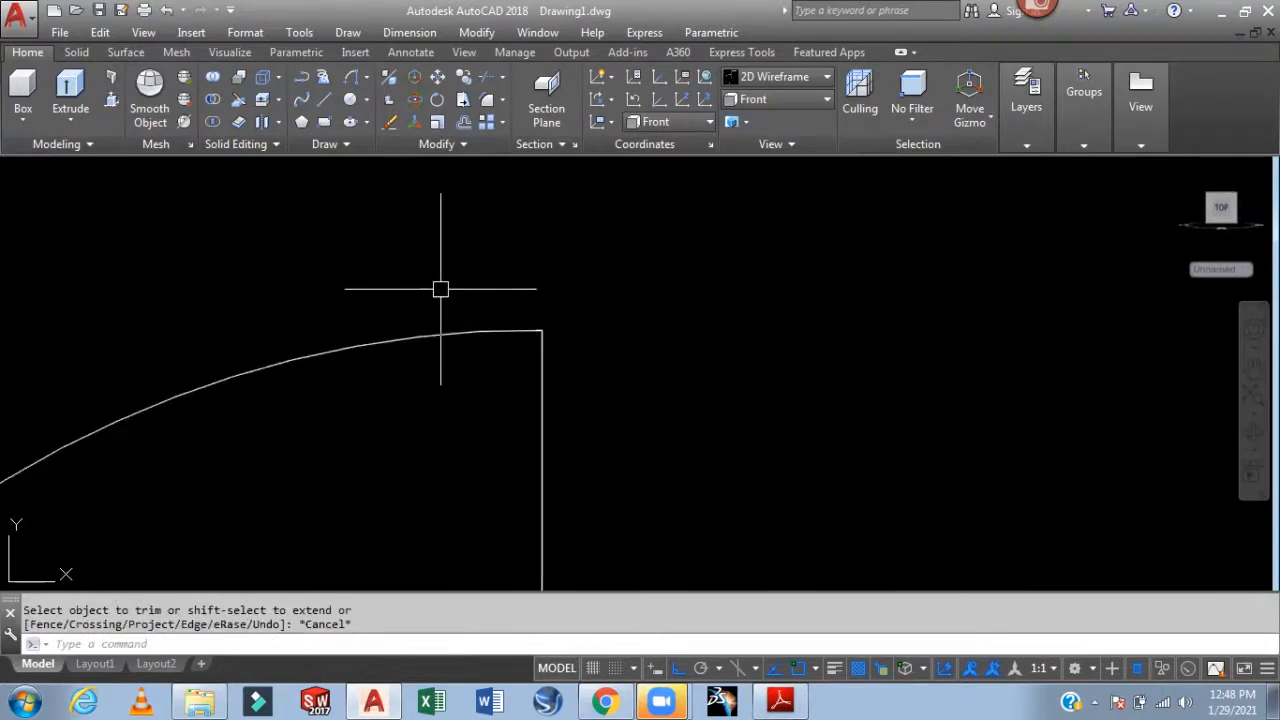
pyautogui.scroll(3, 530, 322)
pyautogui.scroll(2, 560, 318)
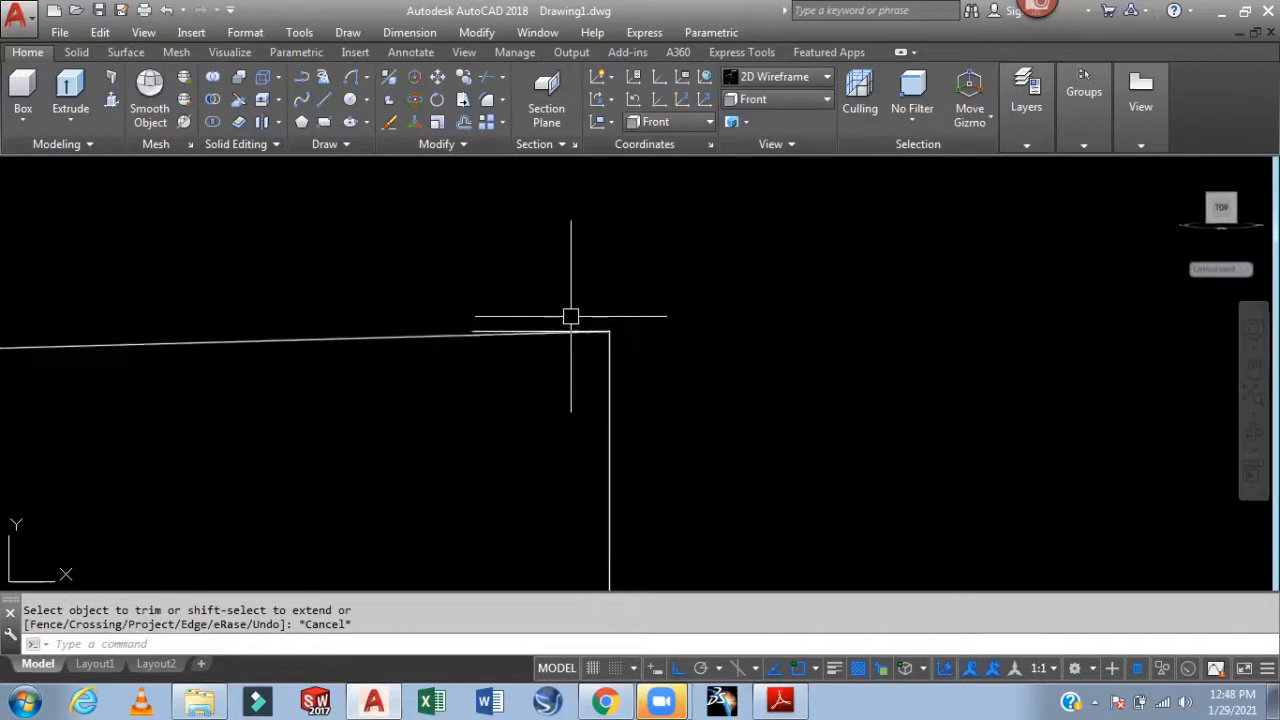
pyautogui.scroll(4, 391, 351)
pyautogui.click(380, 357)
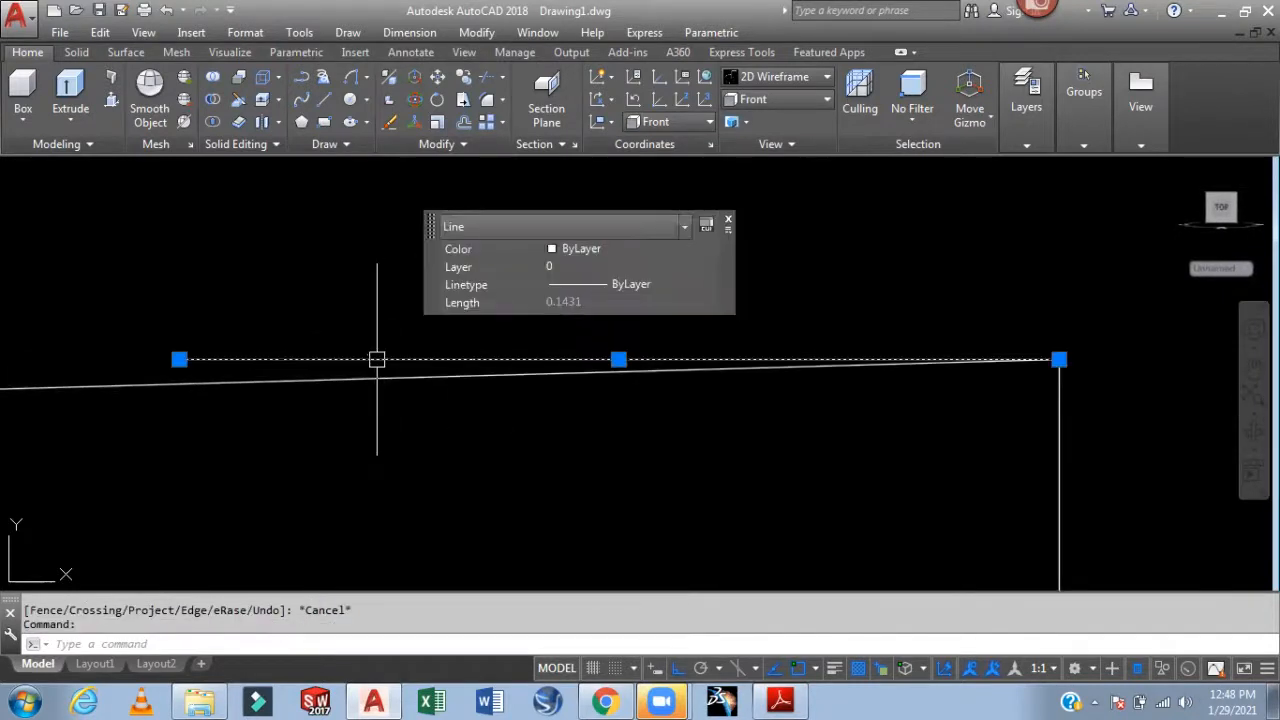
pyautogui.press('Delete')
# Check the short line at the arc's lower end, leave it unchanged, and start REGION
pyautogui.scroll(-6, 506, 317)
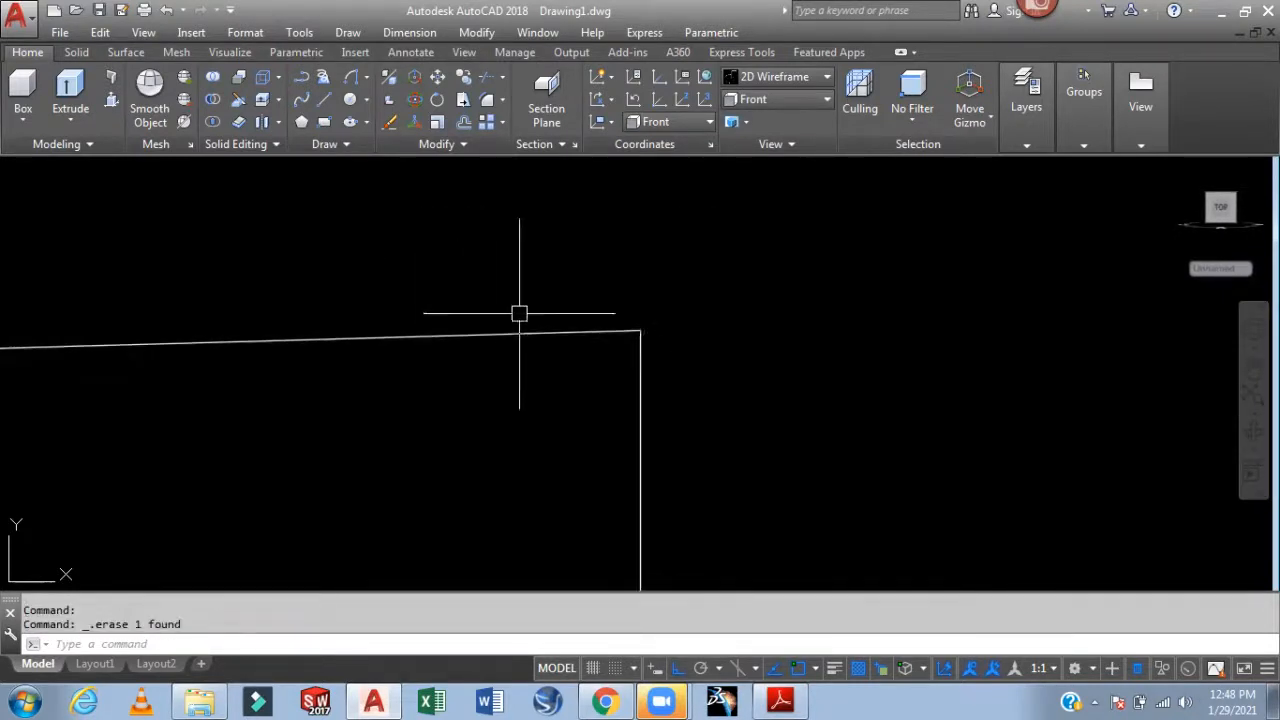
pyautogui.moveTo(499, 415); pyautogui.dragTo(565, 459, button='middle')
pyautogui.scroll(10, 471, 409)
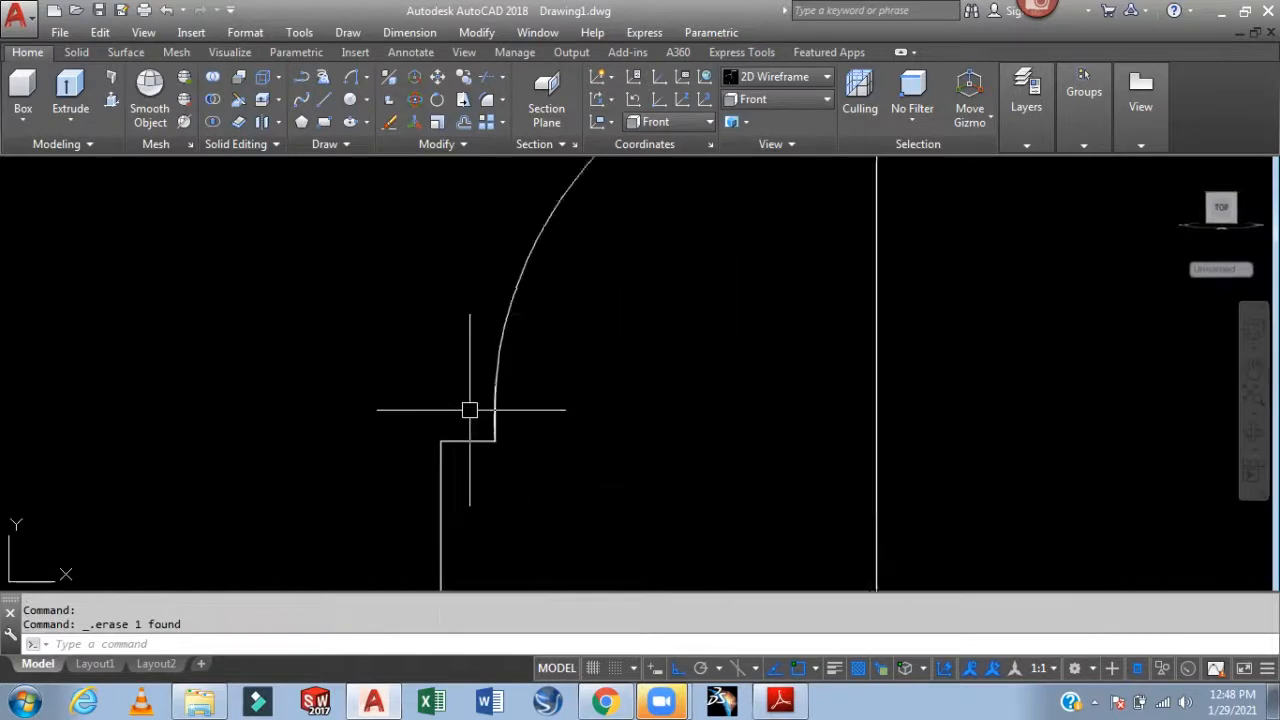
pyautogui.click(552, 417)
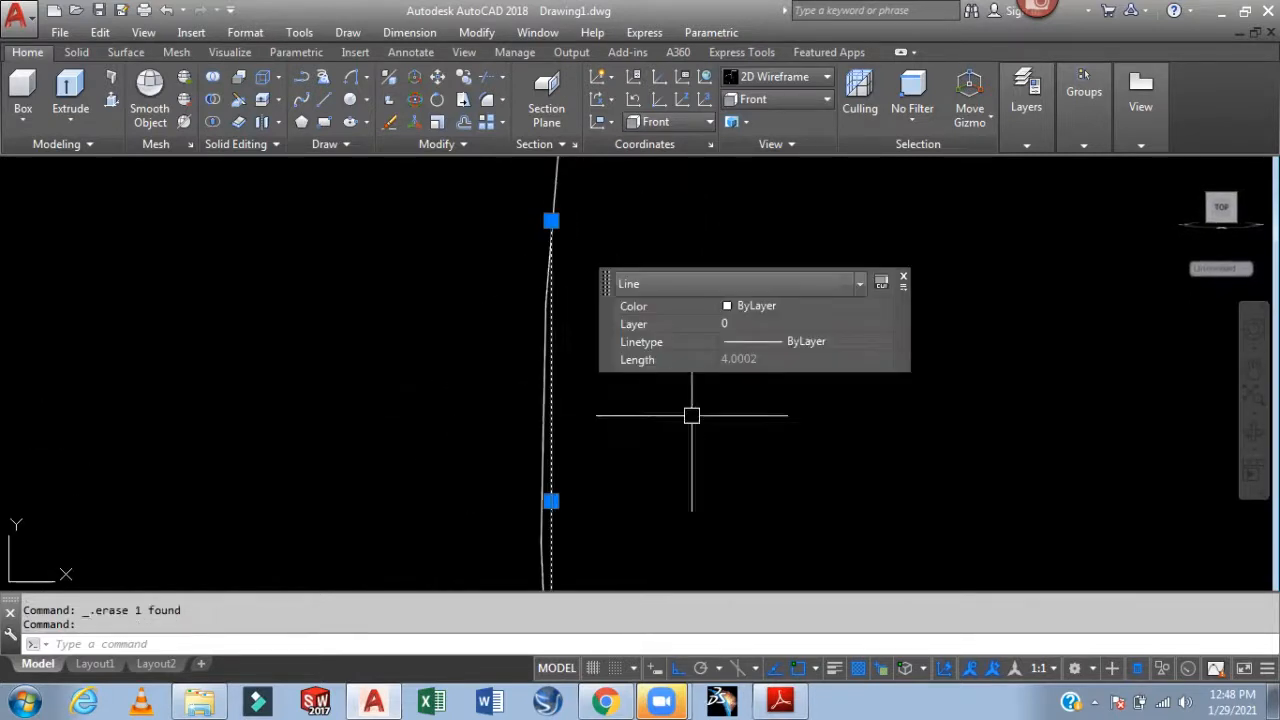
pyautogui.press('Escape')
pyautogui.scroll(-6, 800, 374)
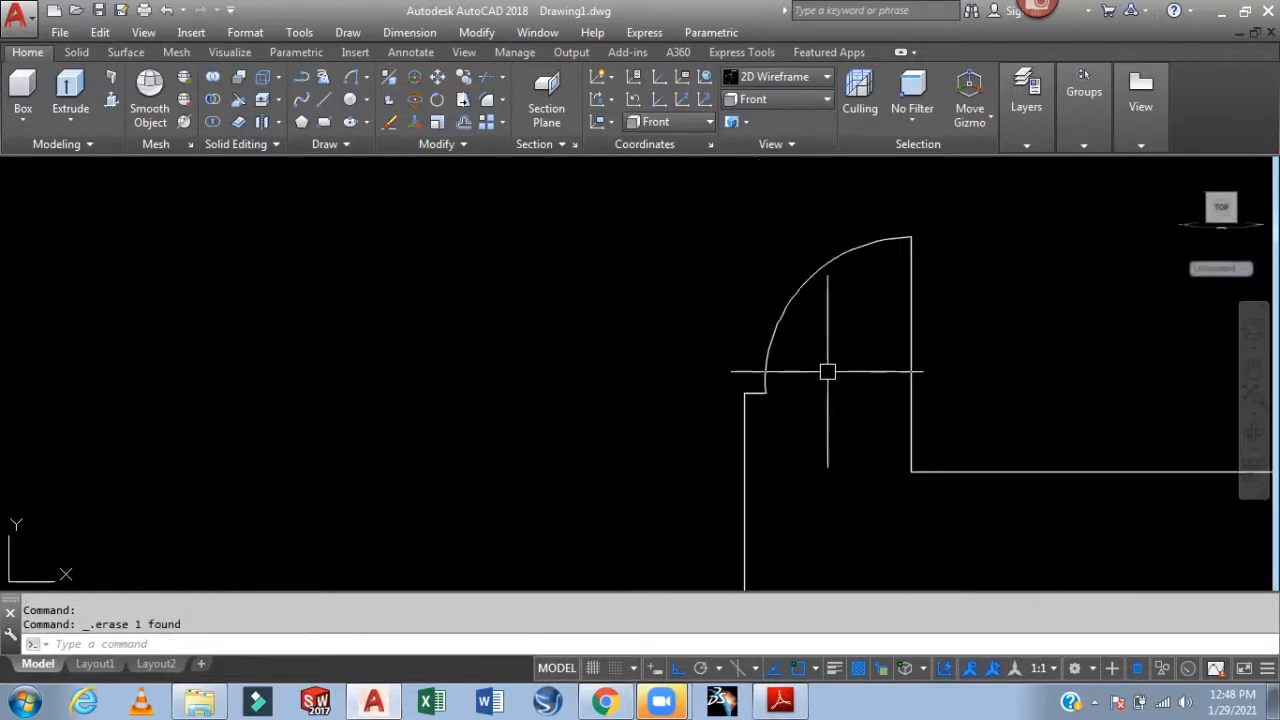
pyautogui.scroll(-2, 560, 370)
pyautogui.moveTo(757, 335)
pyautogui.mouseDown(button='middle')
pyautogui.moveTo(591, 326)
pyautogui.moveTo(705, 328)
pyautogui.mouseUp(button='middle')
pyautogui.scroll(1, 591, 330)
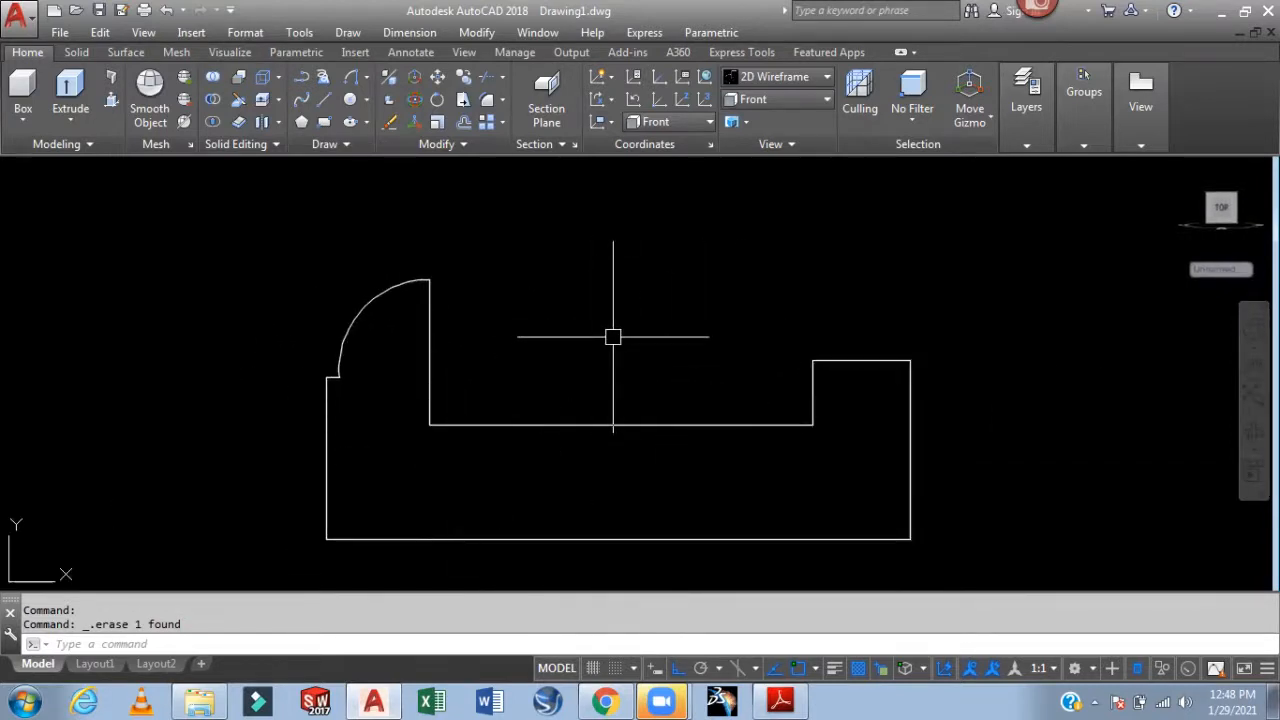
pyautogui.write('REG')
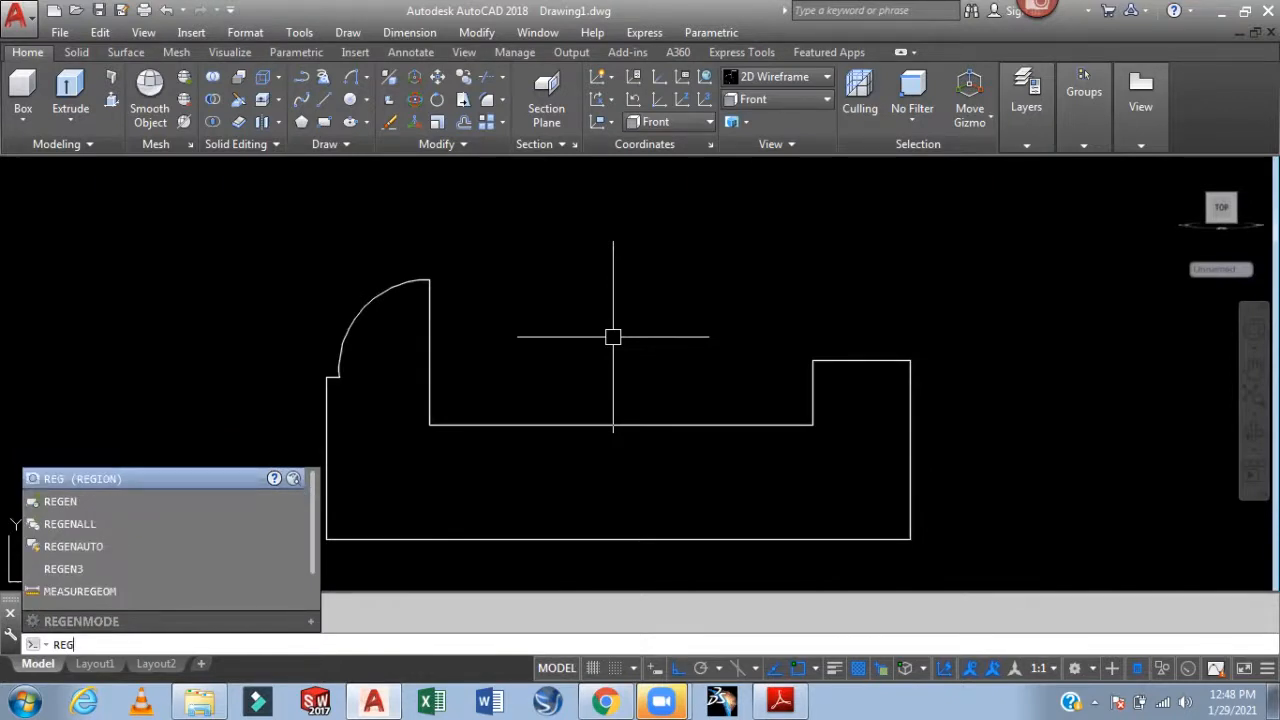
pyautogui.press('Return')
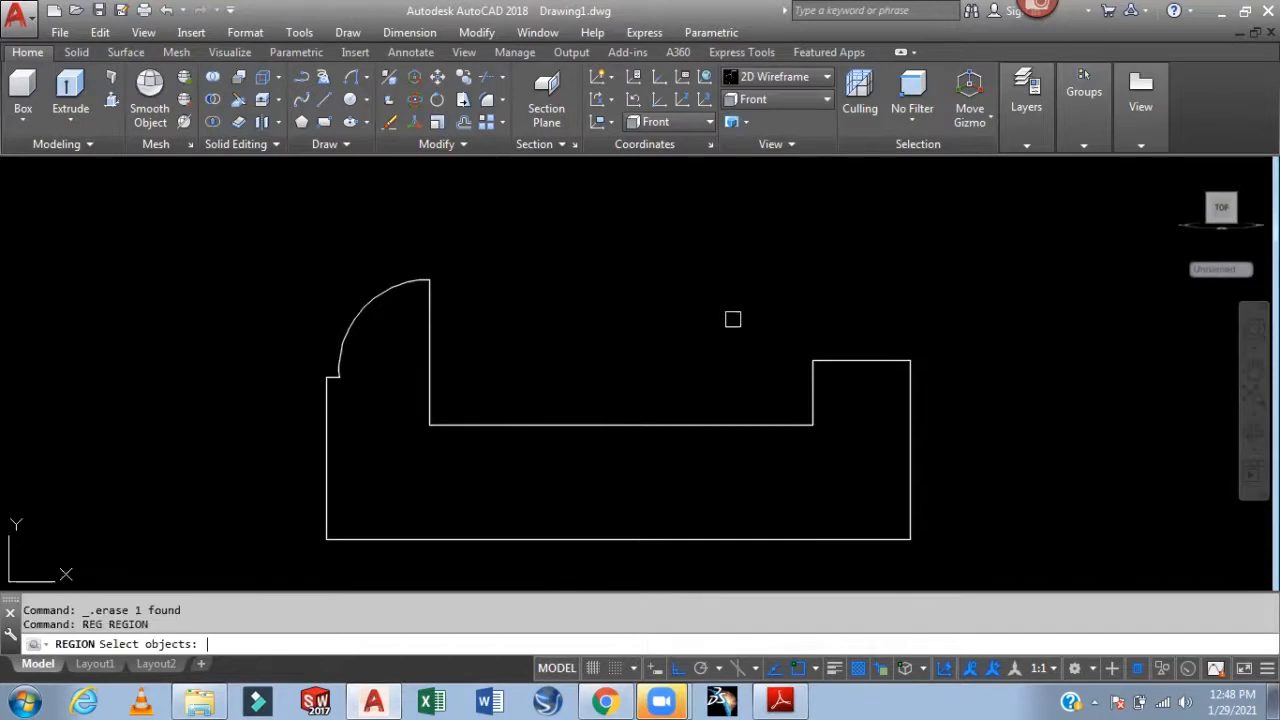
pyautogui.click(978, 229)
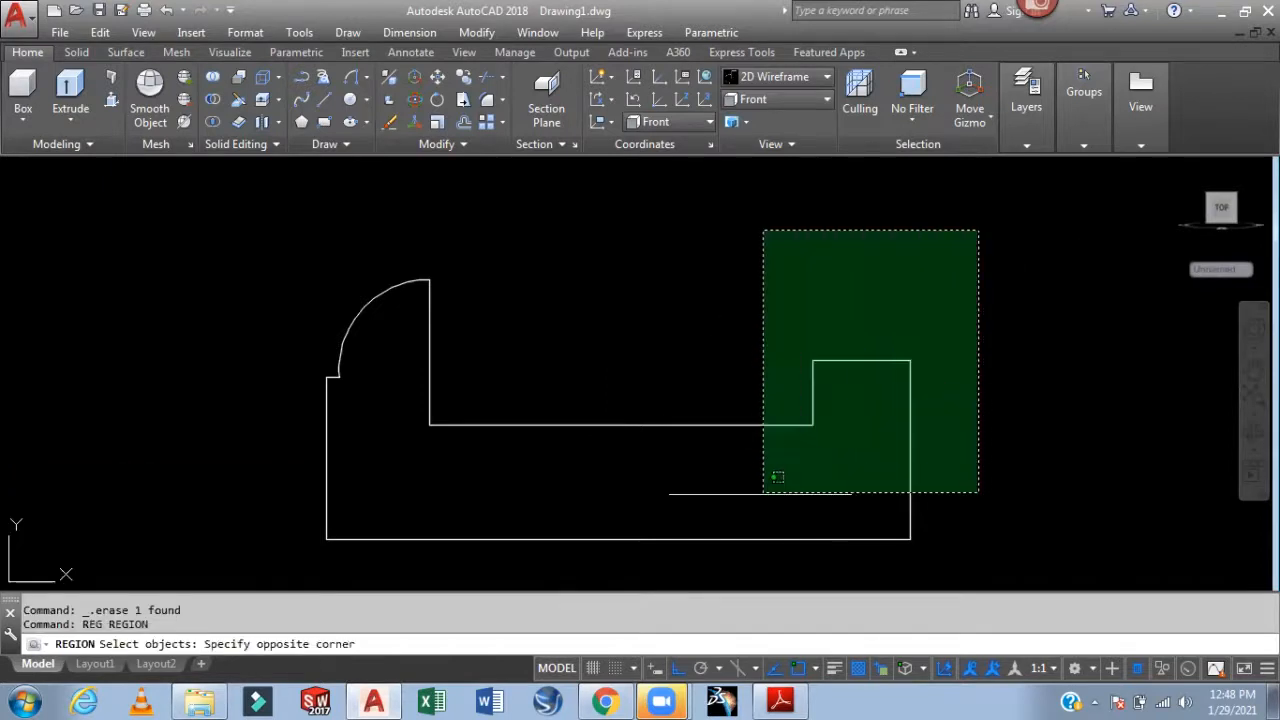
pyautogui.click(298, 545)
pyautogui.press('Return')
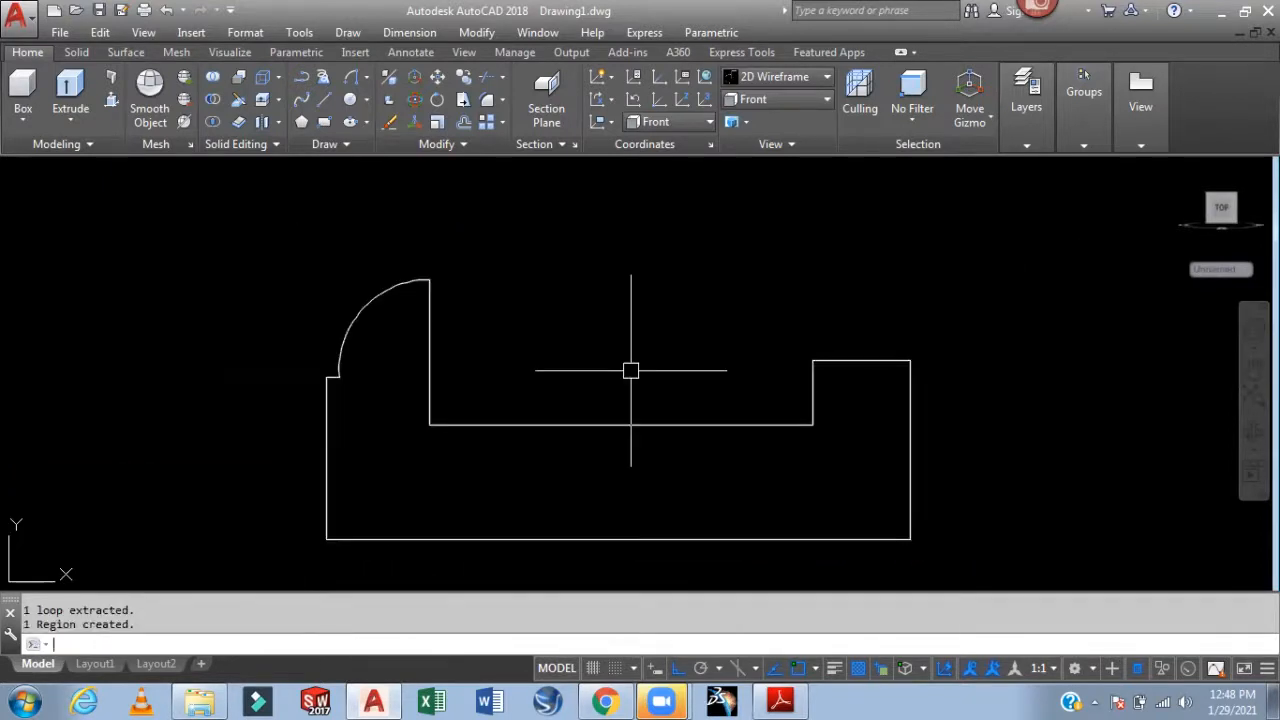
pyautogui.click(612, 425)
pyautogui.press('Escape')
pyautogui.moveTo(578, 313); pyautogui.dragTo(590, 257, button='middle')
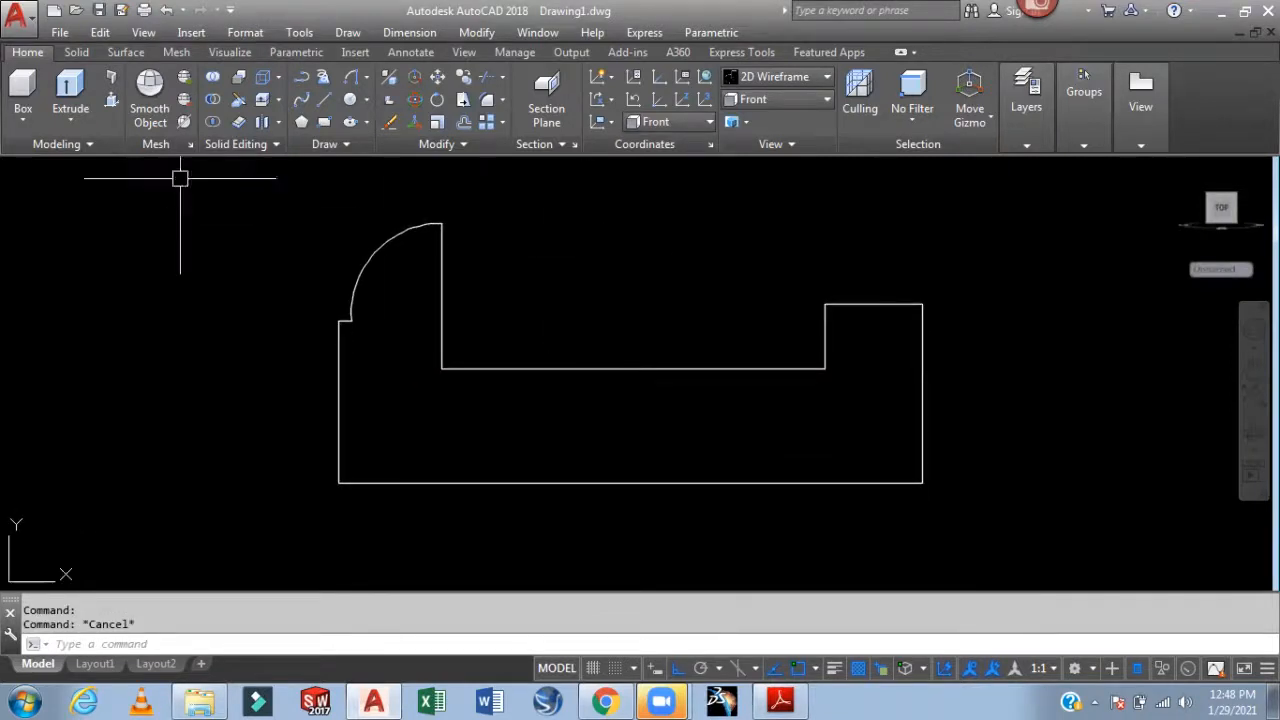
# Extrude the vice block profile 70 units into a solid
pyautogui.click(72, 92)
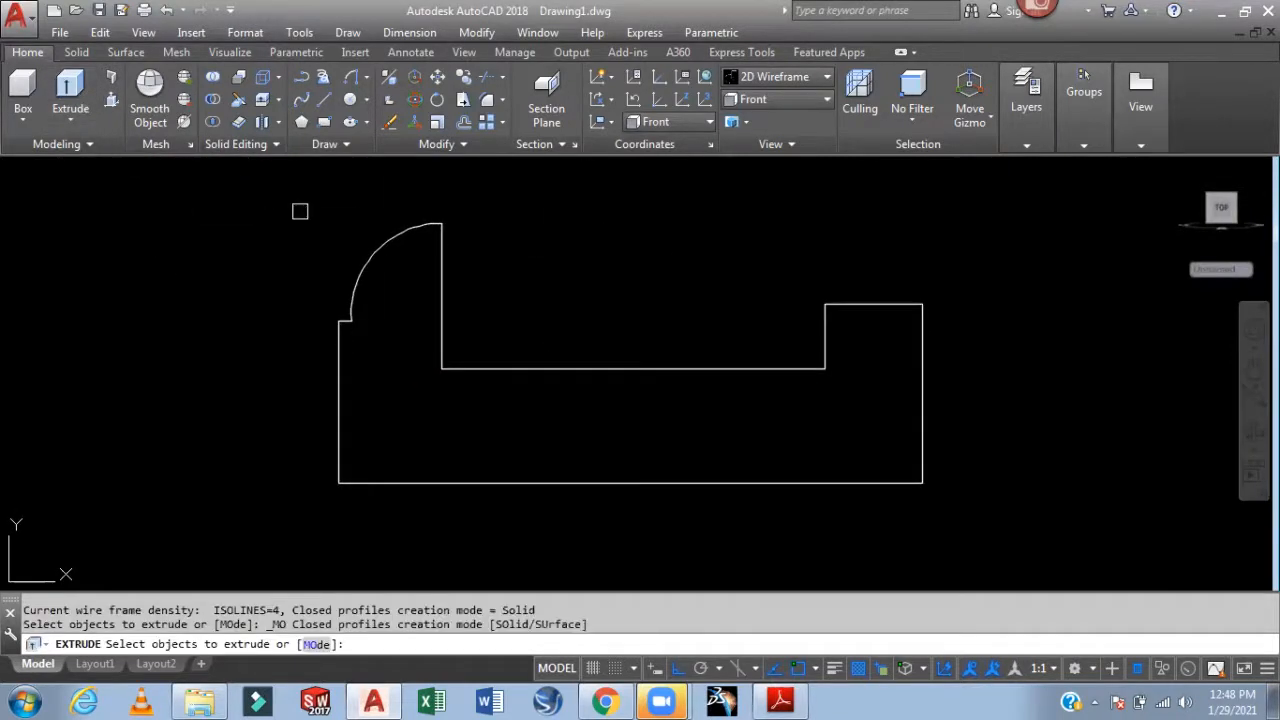
pyautogui.click(378, 252)
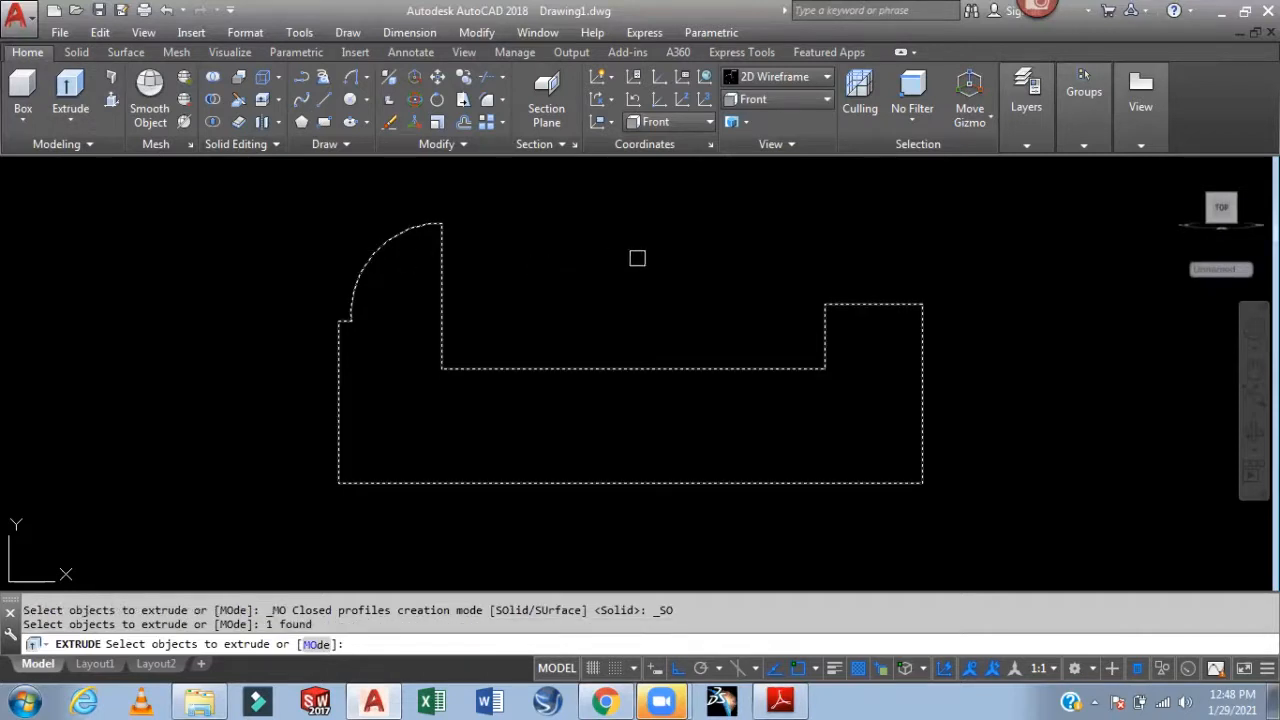
pyautogui.press('Return')
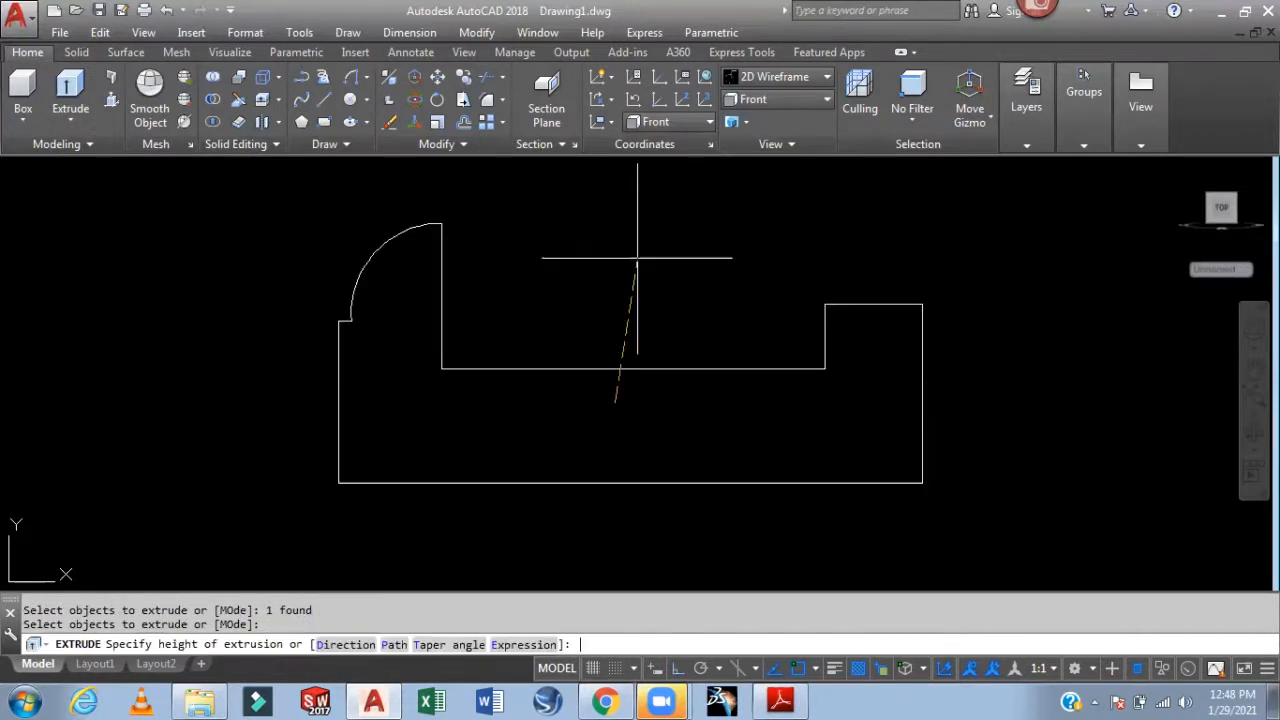
pyautogui.click(780, 700)
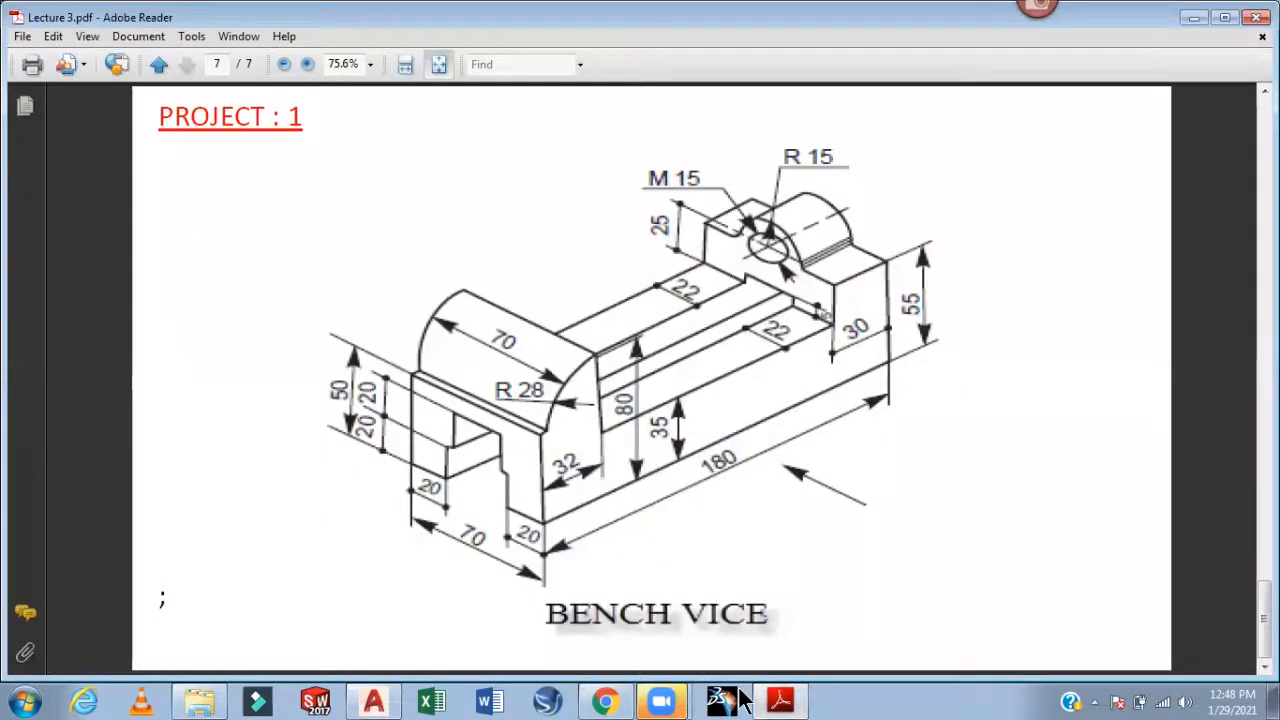
pyautogui.click(788, 700)
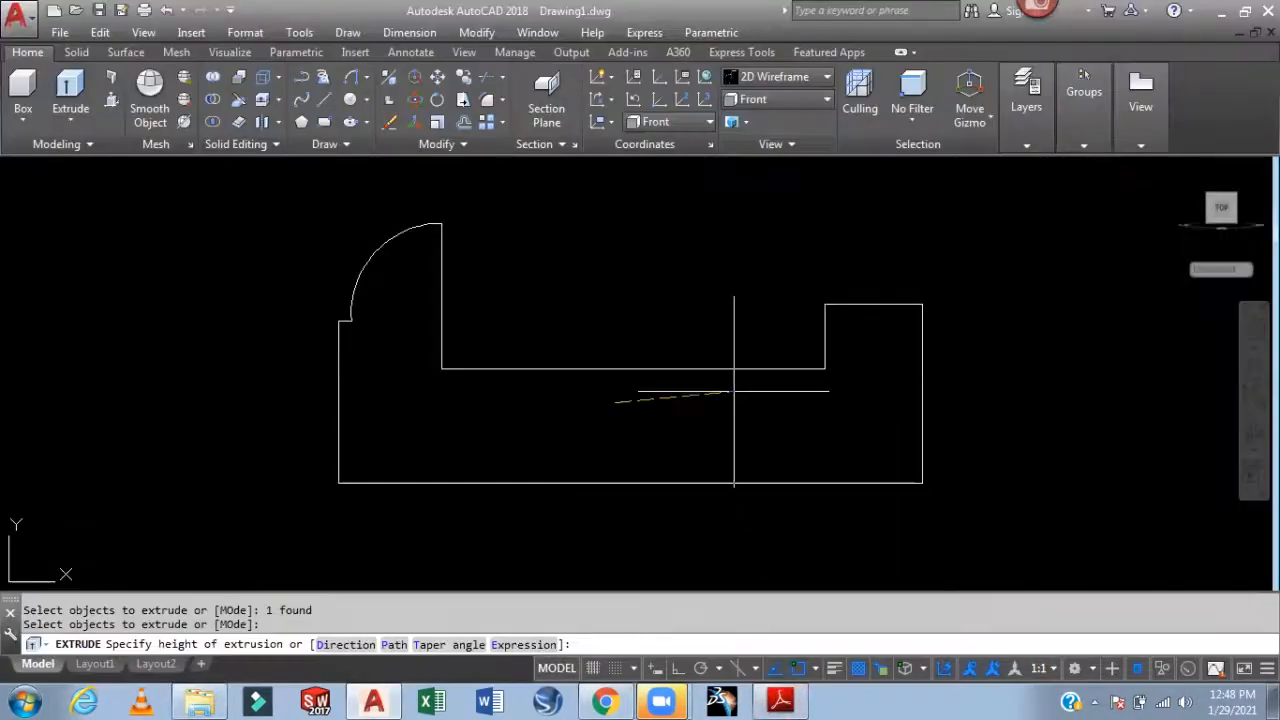
pyautogui.write('70')
pyautogui.press('Return')
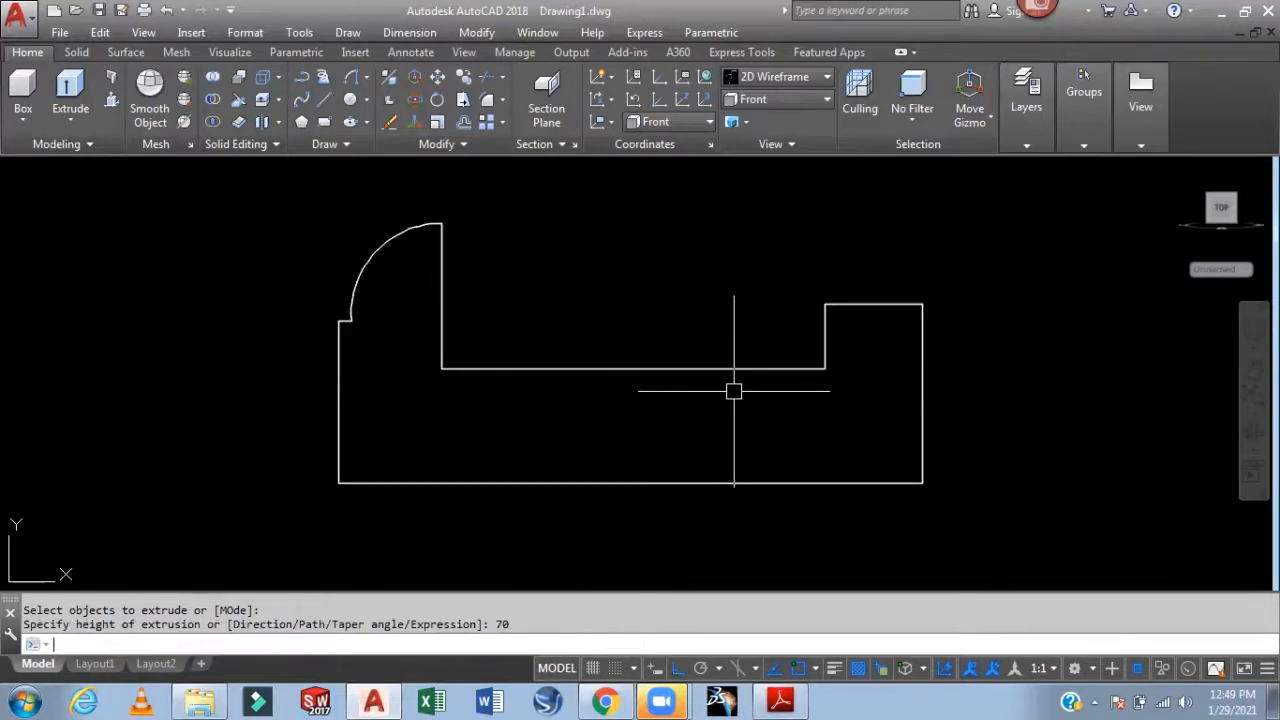
# View the block from Top, then SW Isometric, and bring up the reference PDF
pyautogui.click(785, 100)
pyautogui.click(784, 120)
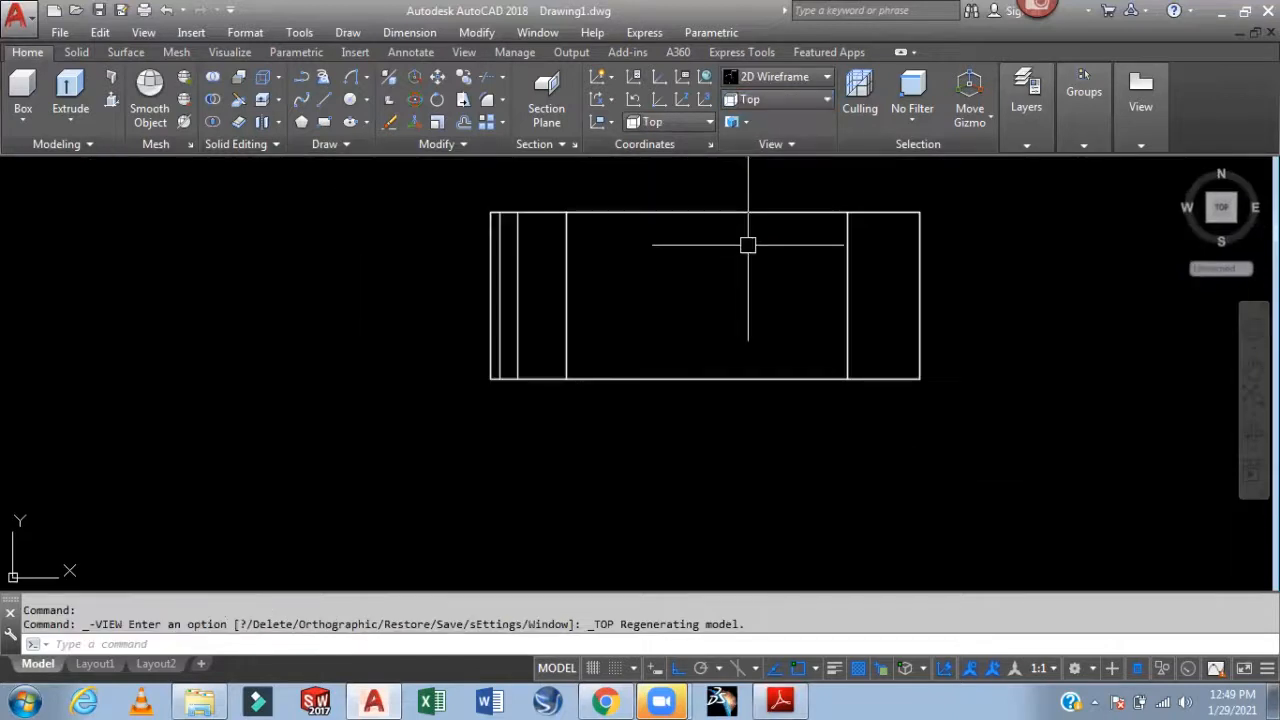
pyautogui.click(780, 101)
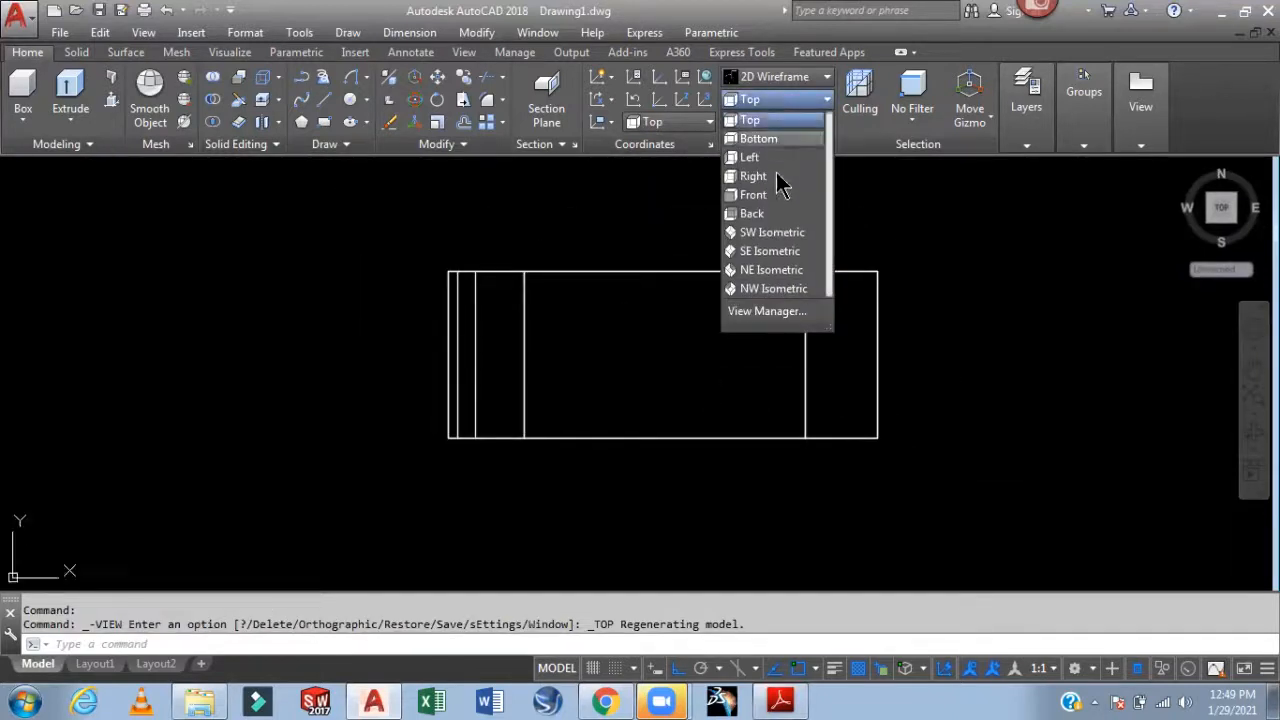
pyautogui.click(765, 232)
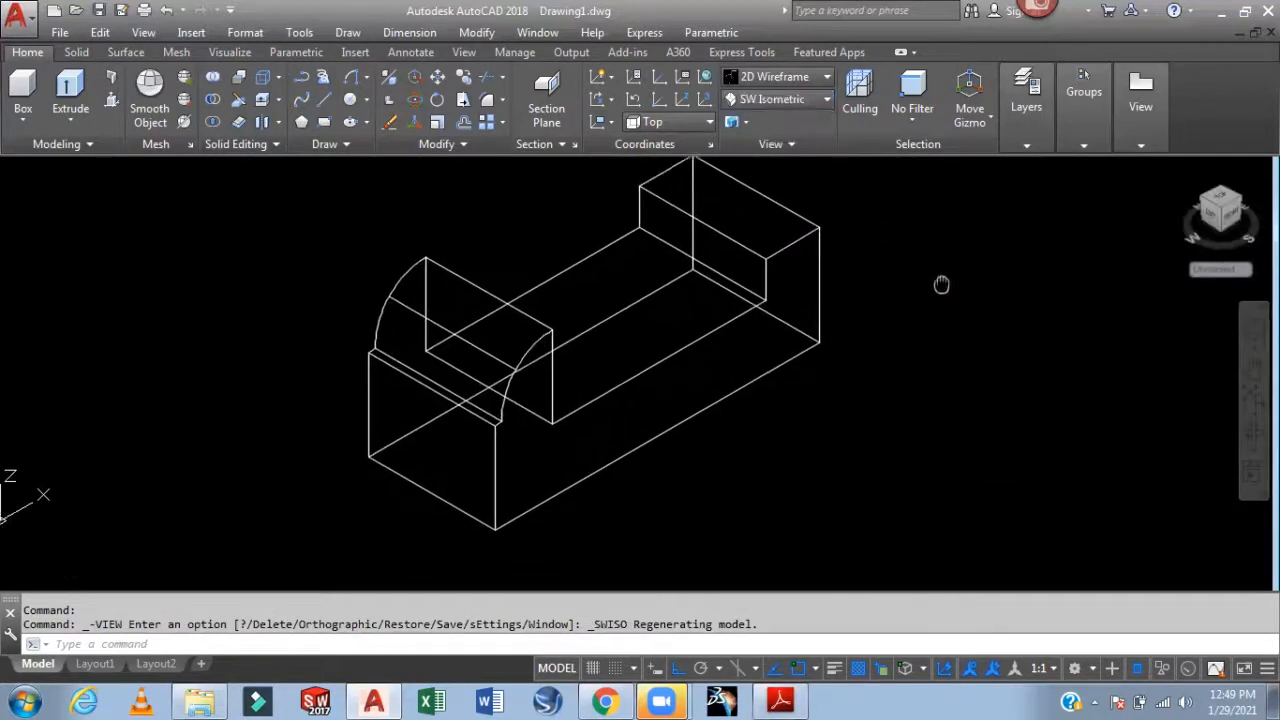
pyautogui.click(782, 701)
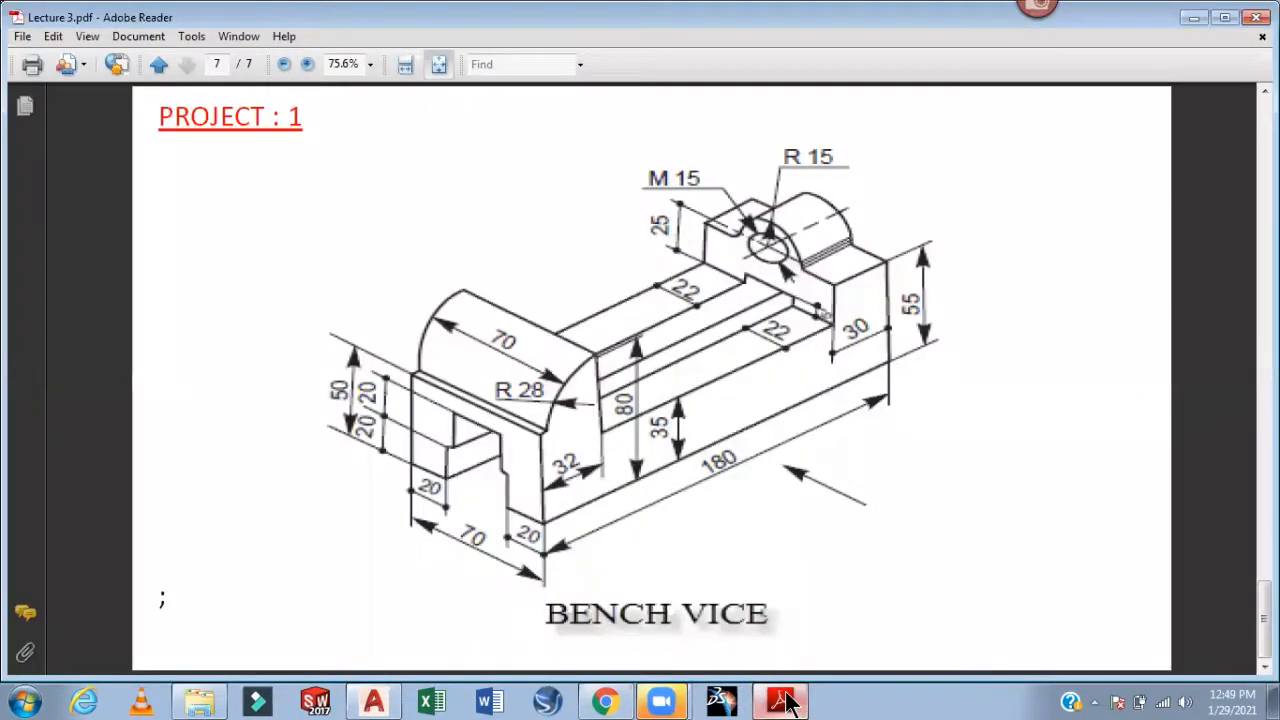
# Compare the page 7 Bench Vice drawing with the model, then minimise Adobe Reader
pyautogui.click(782, 701)
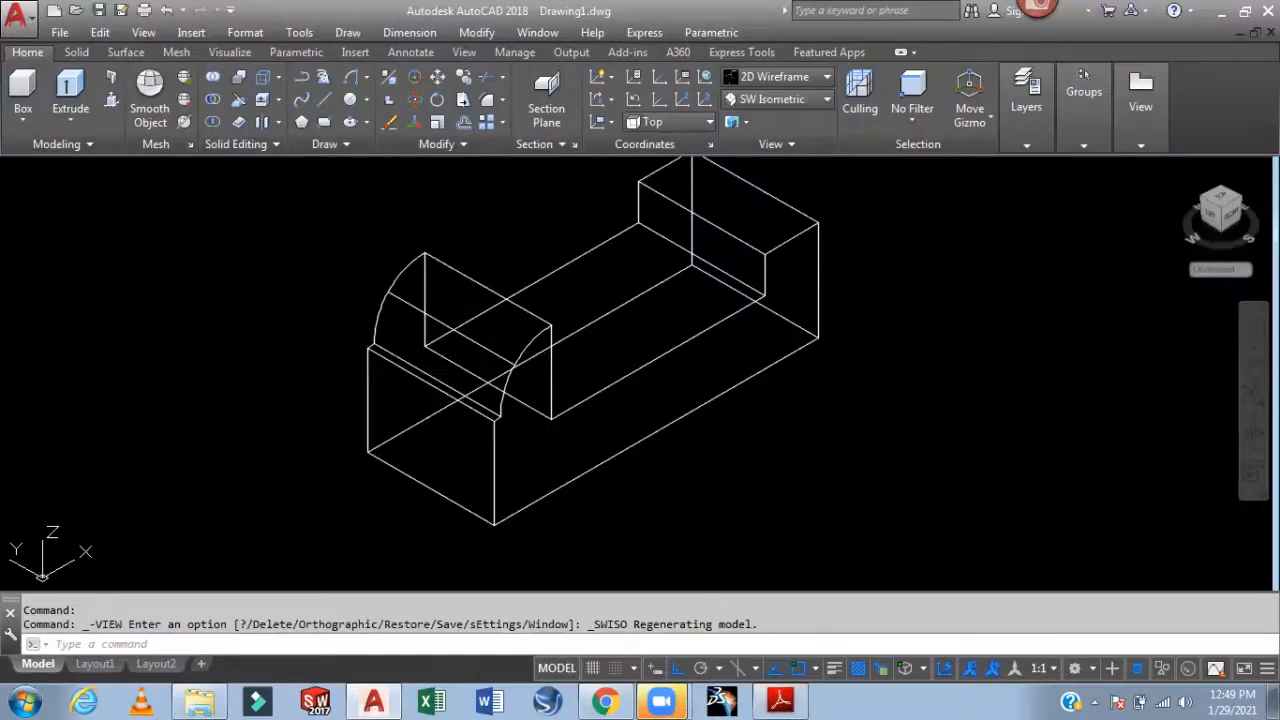
pyautogui.click(782, 701)
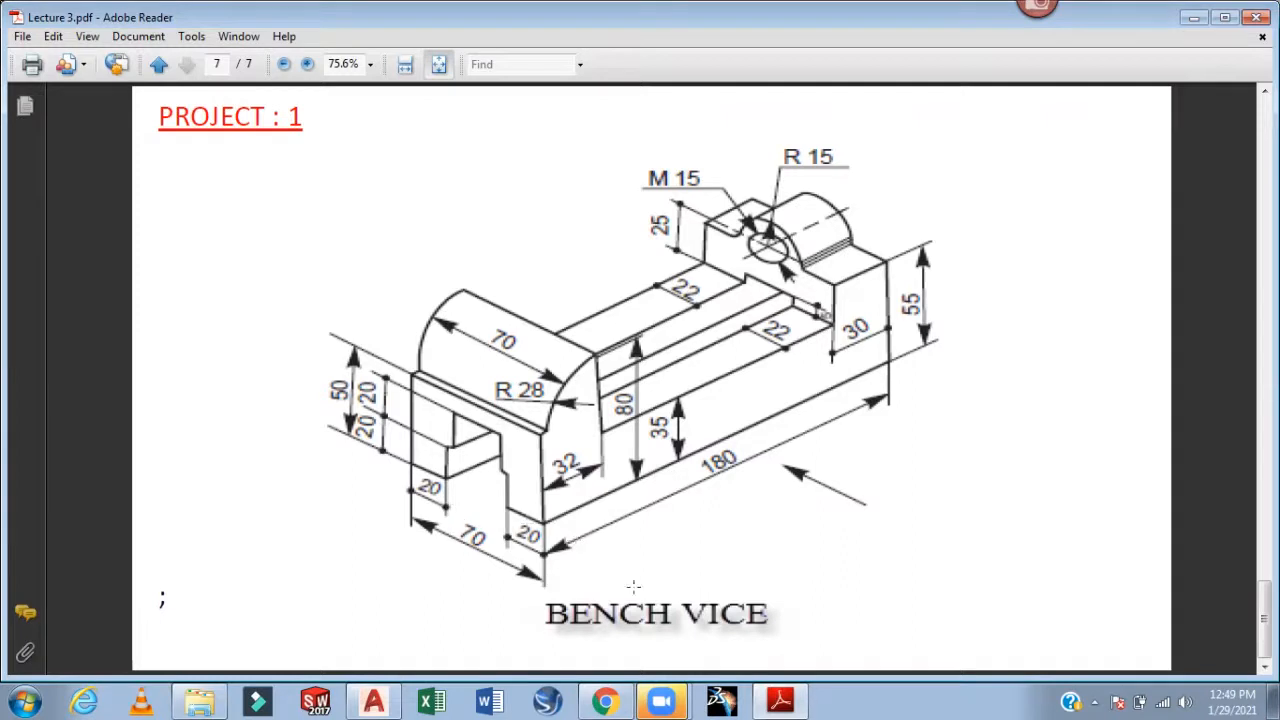
pyautogui.click(785, 703)
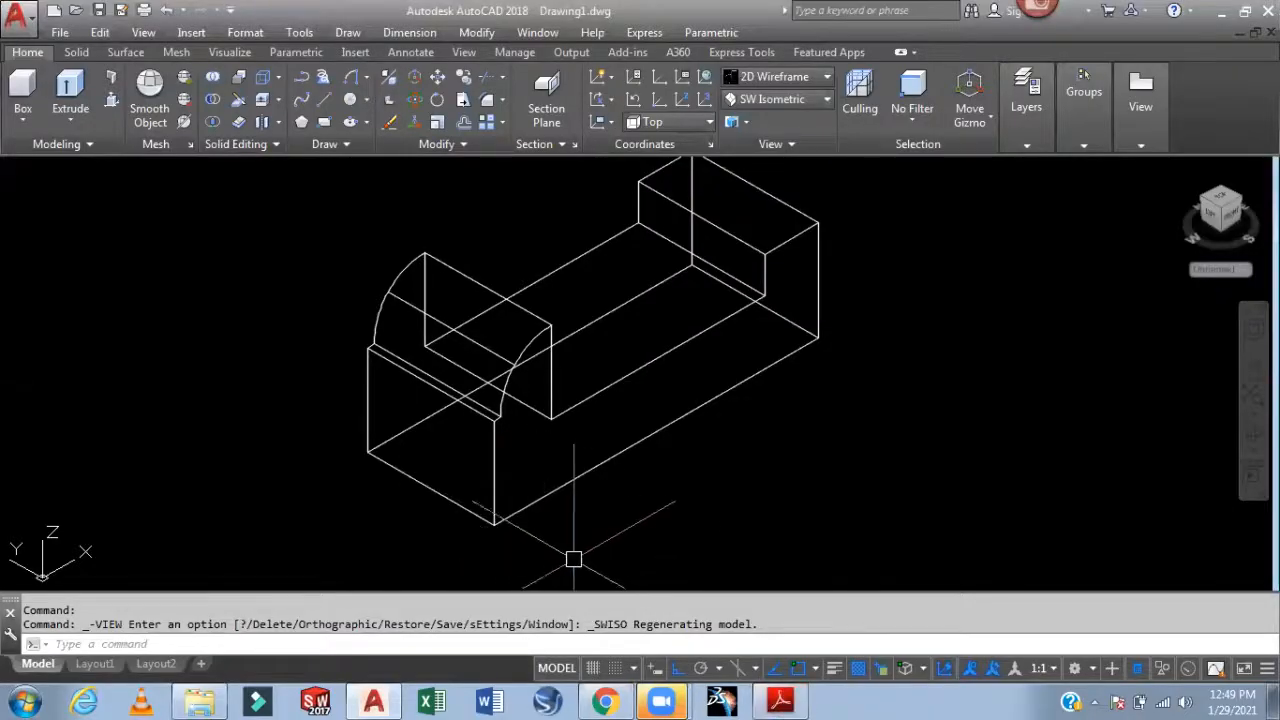
# Start lines at the block's front-bottom corner with segments 20, 20, 5 and 20
pyautogui.write('L')
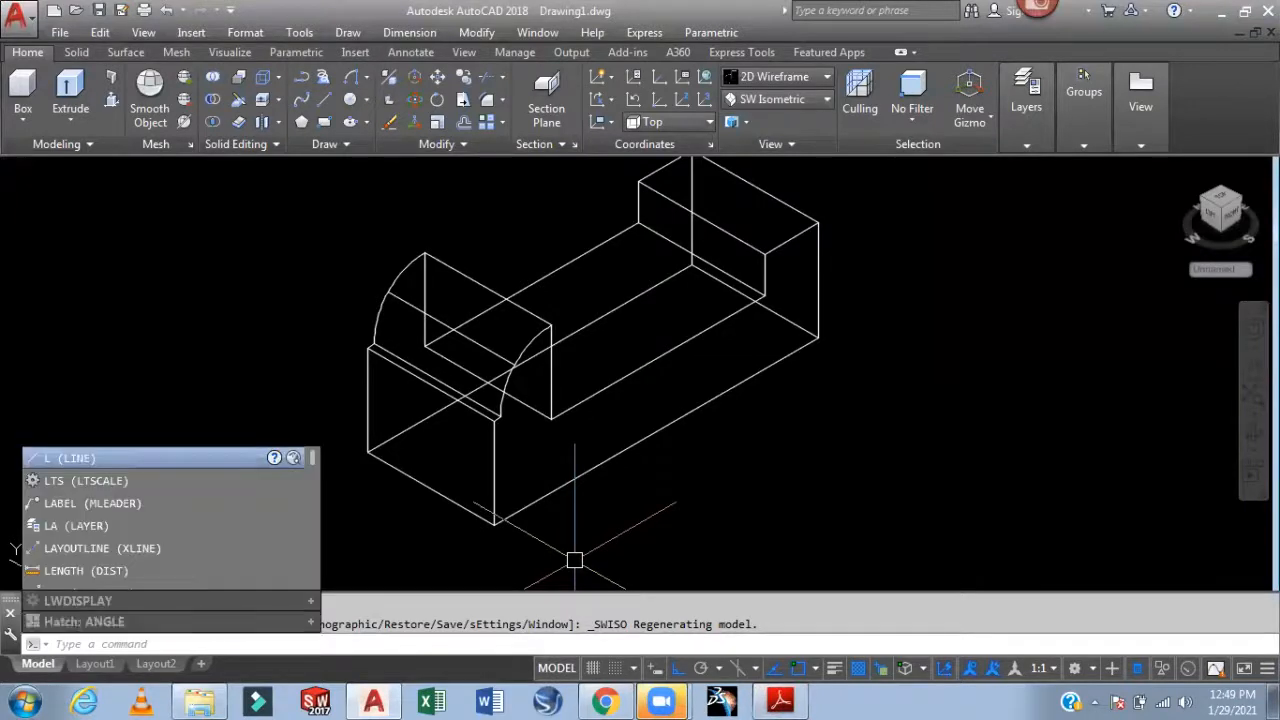
pyautogui.press('Return')
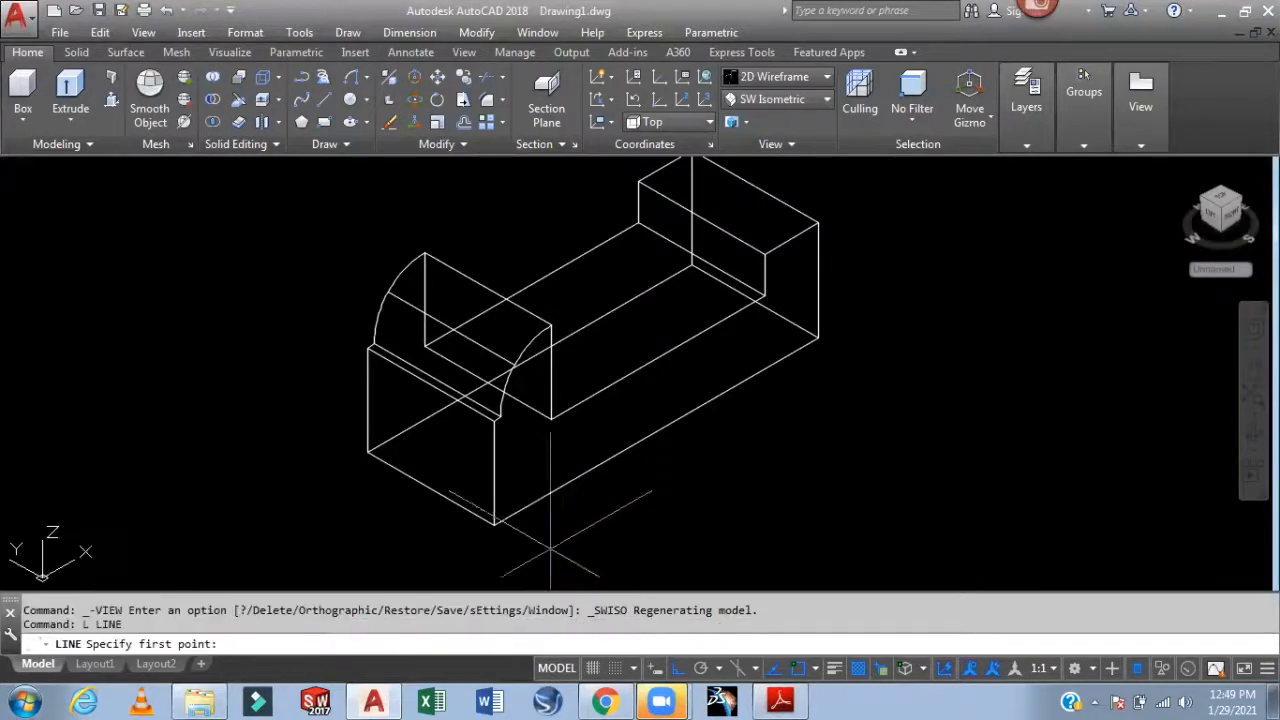
pyautogui.click(492, 522)
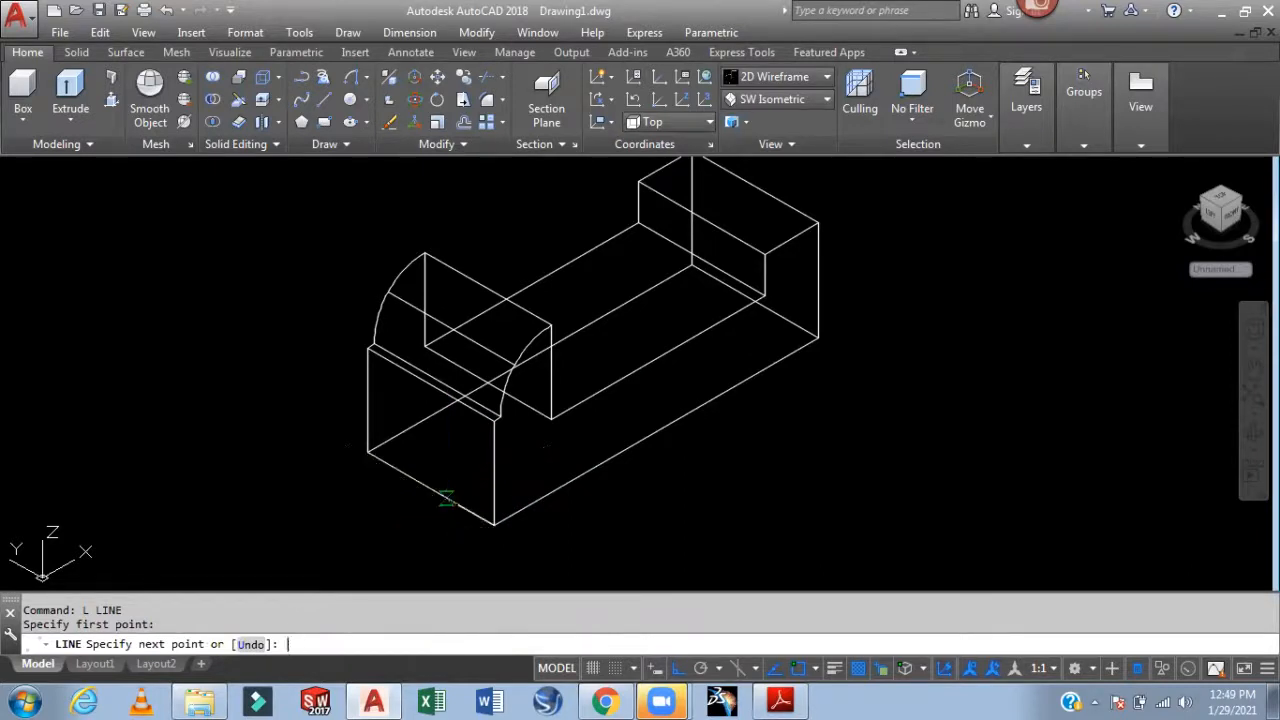
pyautogui.write('20')
pyautogui.press('Return')
pyautogui.write('20')
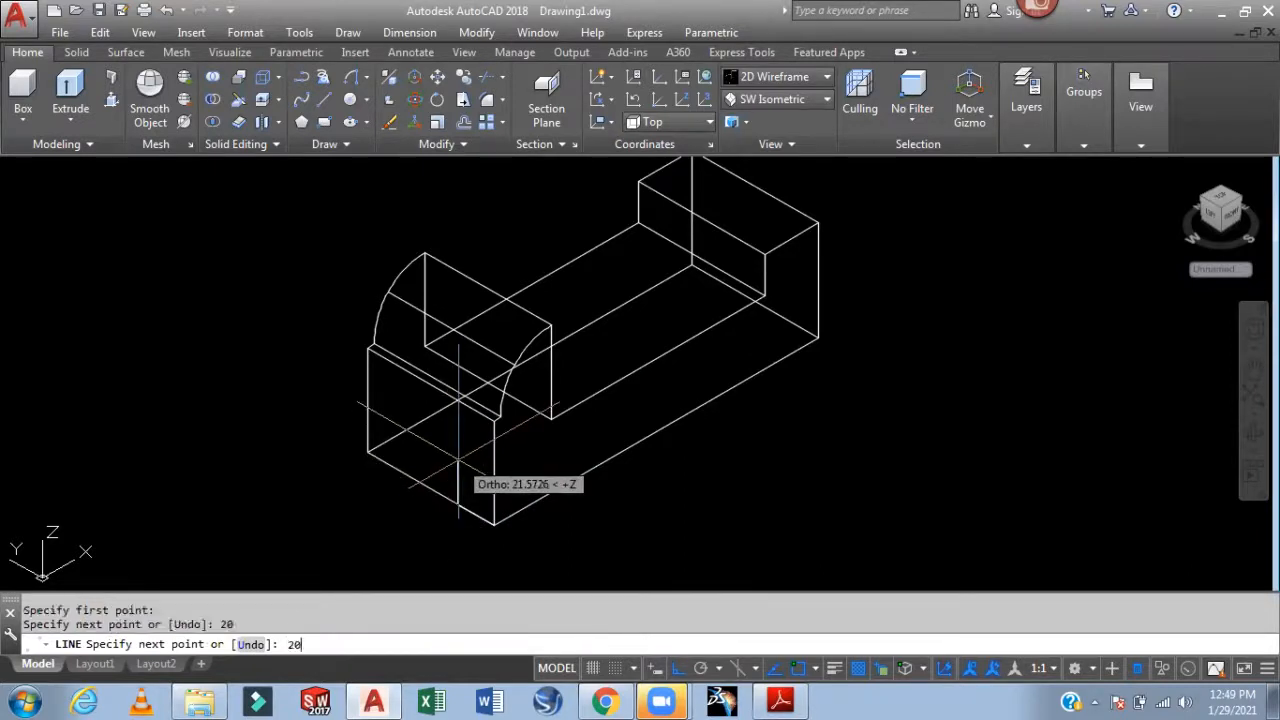
pyautogui.press('Return')
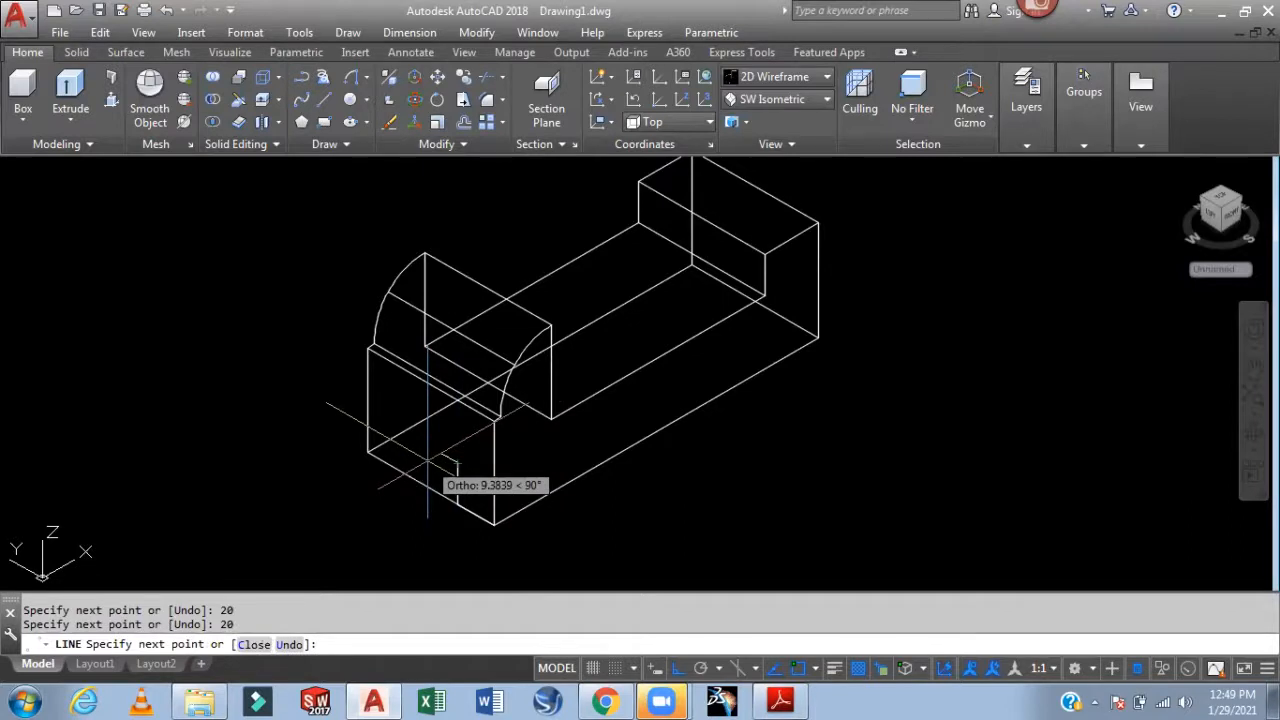
pyautogui.write('5')
pyautogui.press('Return')
pyautogui.scroll(2, 451, 423)
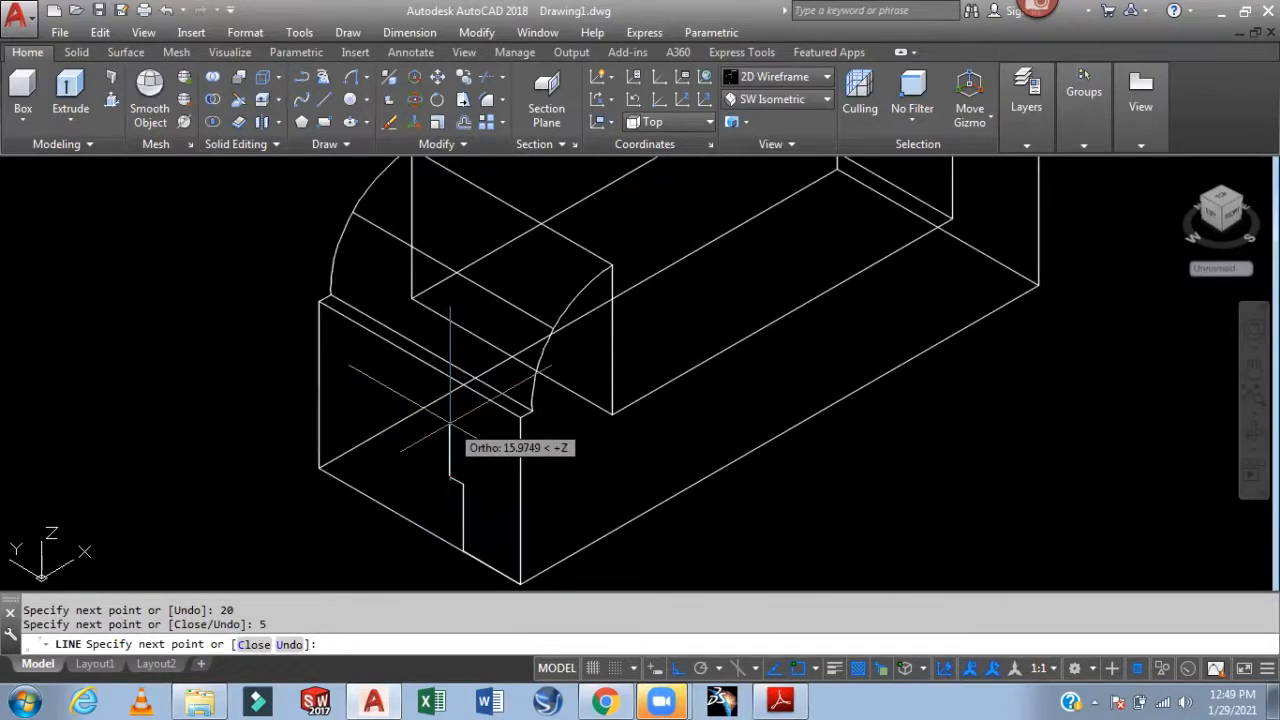
pyautogui.write('20')
pyautogui.press('Return')
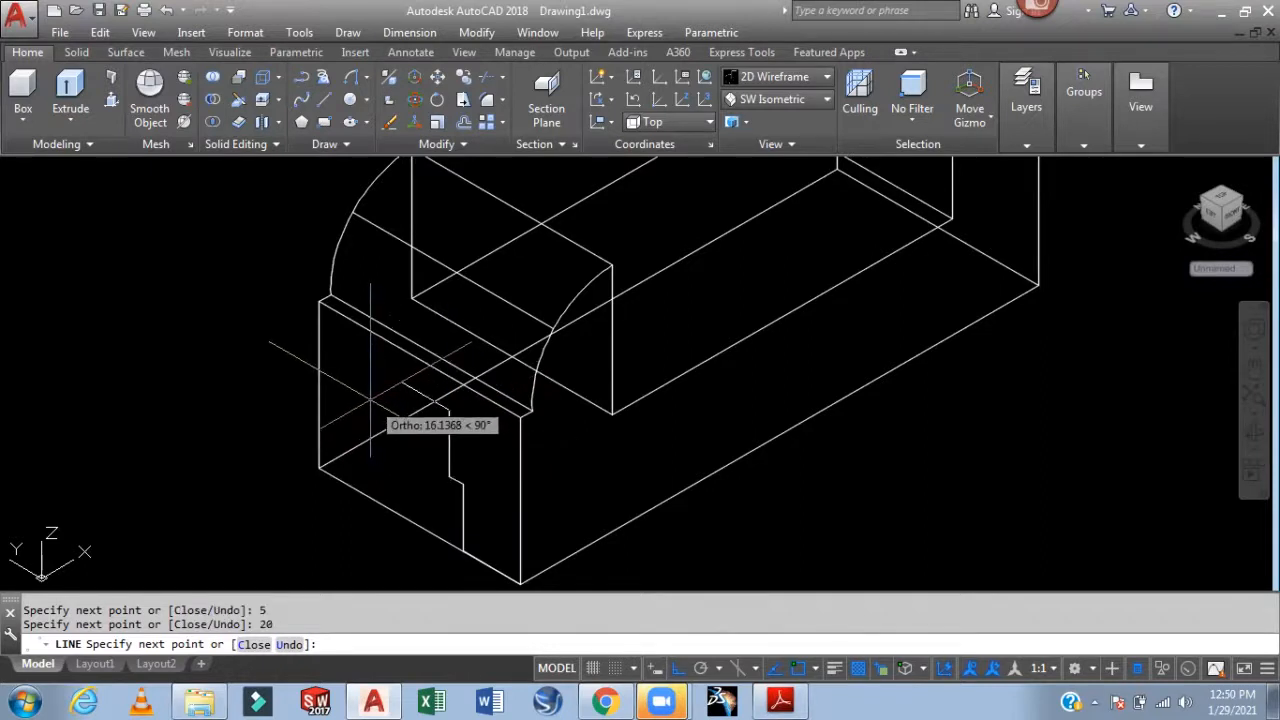
# Replace a mistaken 30 segment with 20, then add 20, 5 and 20 to close the outline
pyautogui.write('30')
pyautogui.press('Return')
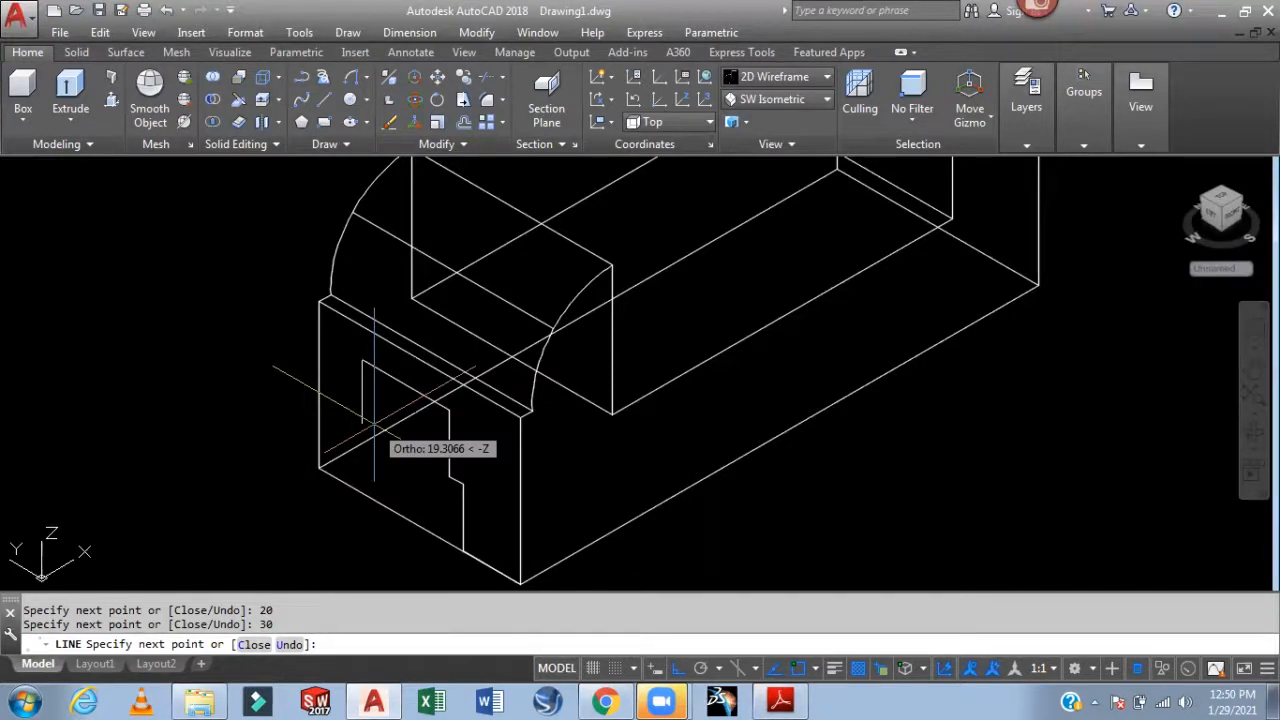
pyautogui.hotkey('ctrl', 'z')
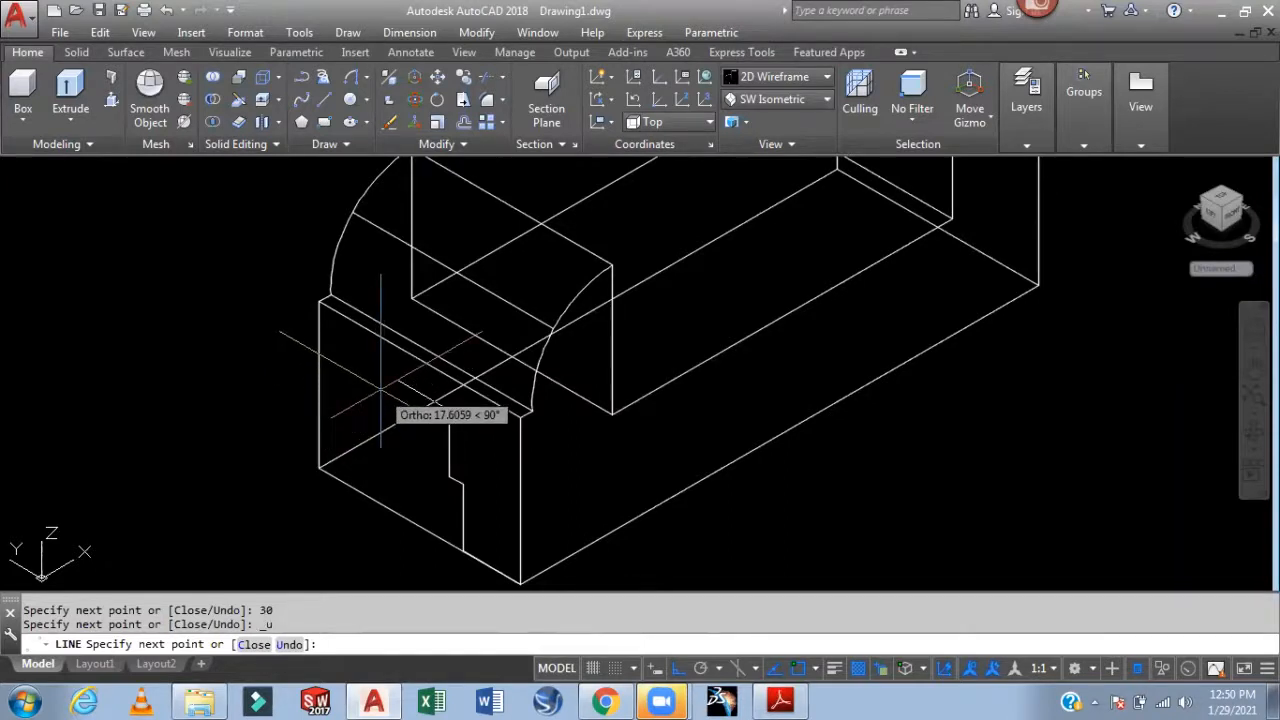
pyautogui.write('20')
pyautogui.press('Return')
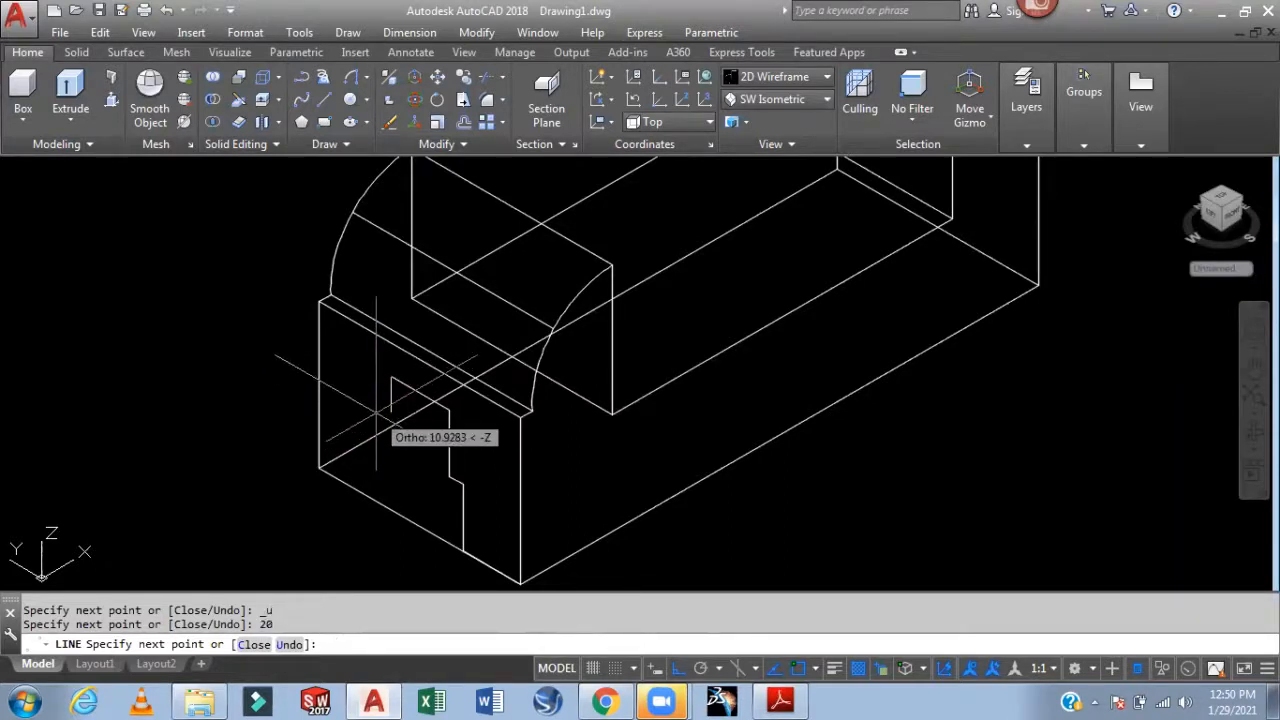
pyautogui.write('20')
pyautogui.press('Return')
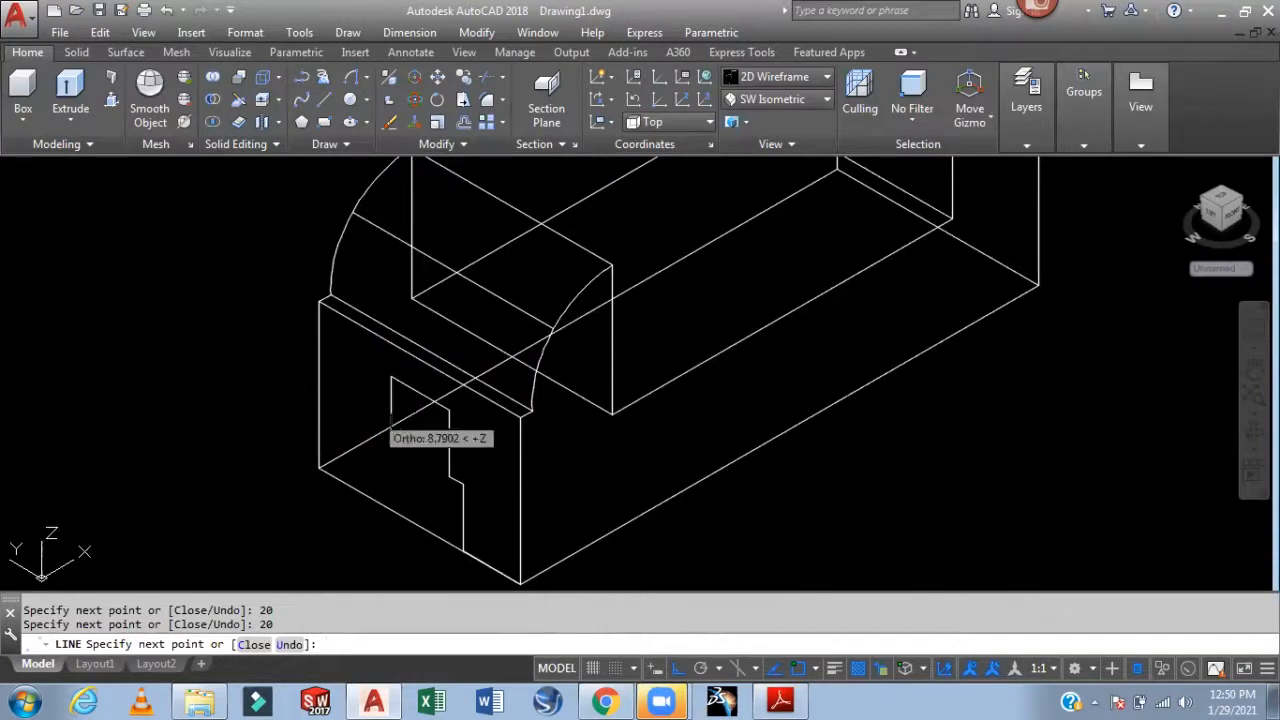
pyautogui.write('5')
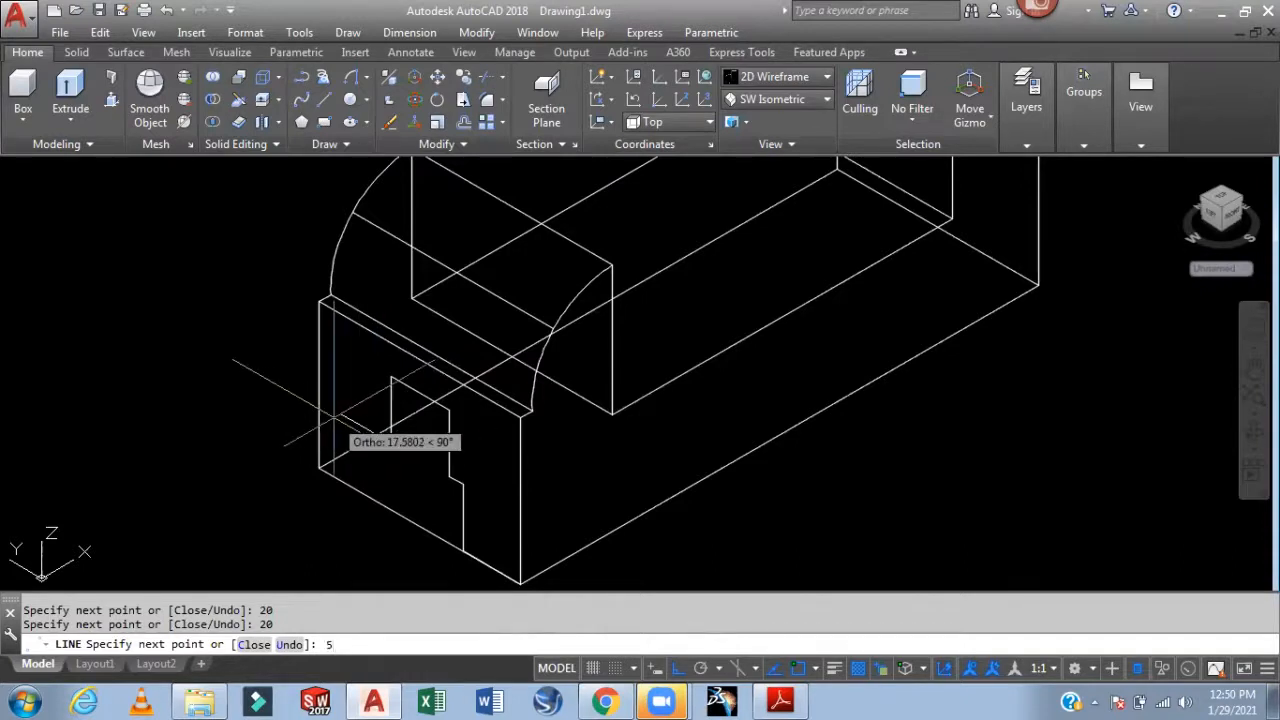
pyautogui.press('Return')
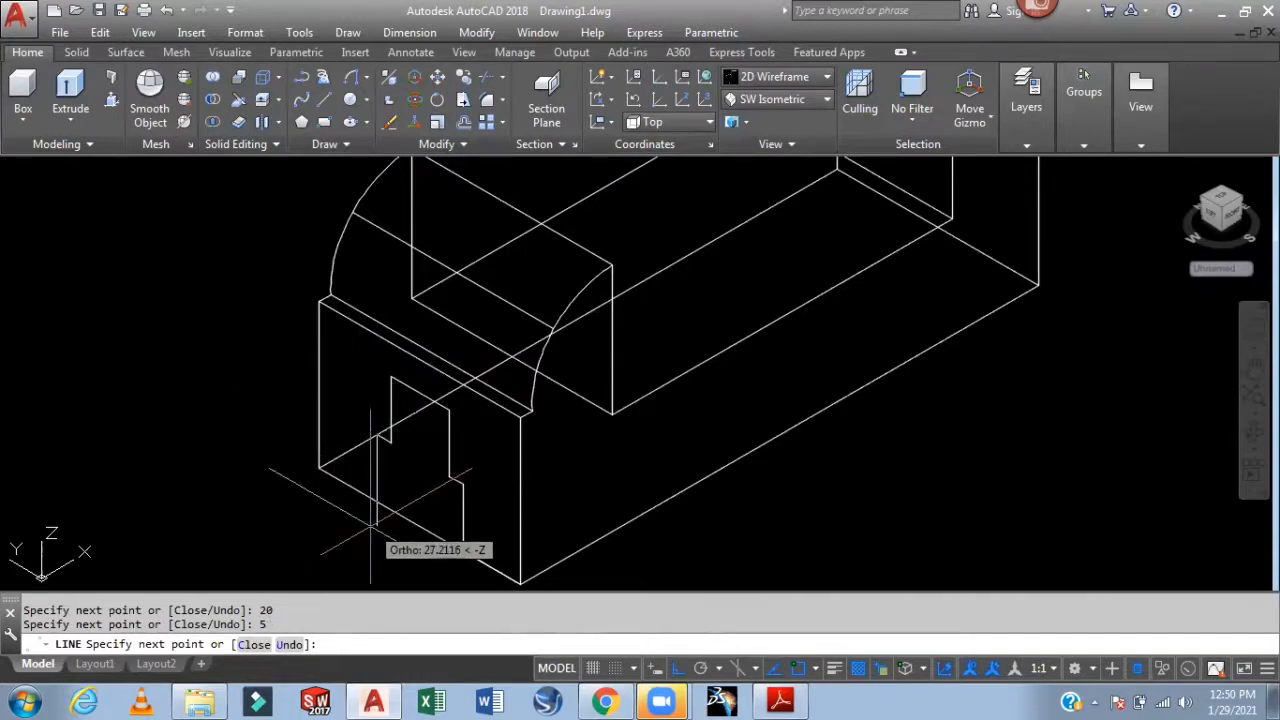
pyautogui.write('20')
pyautogui.press('Return')
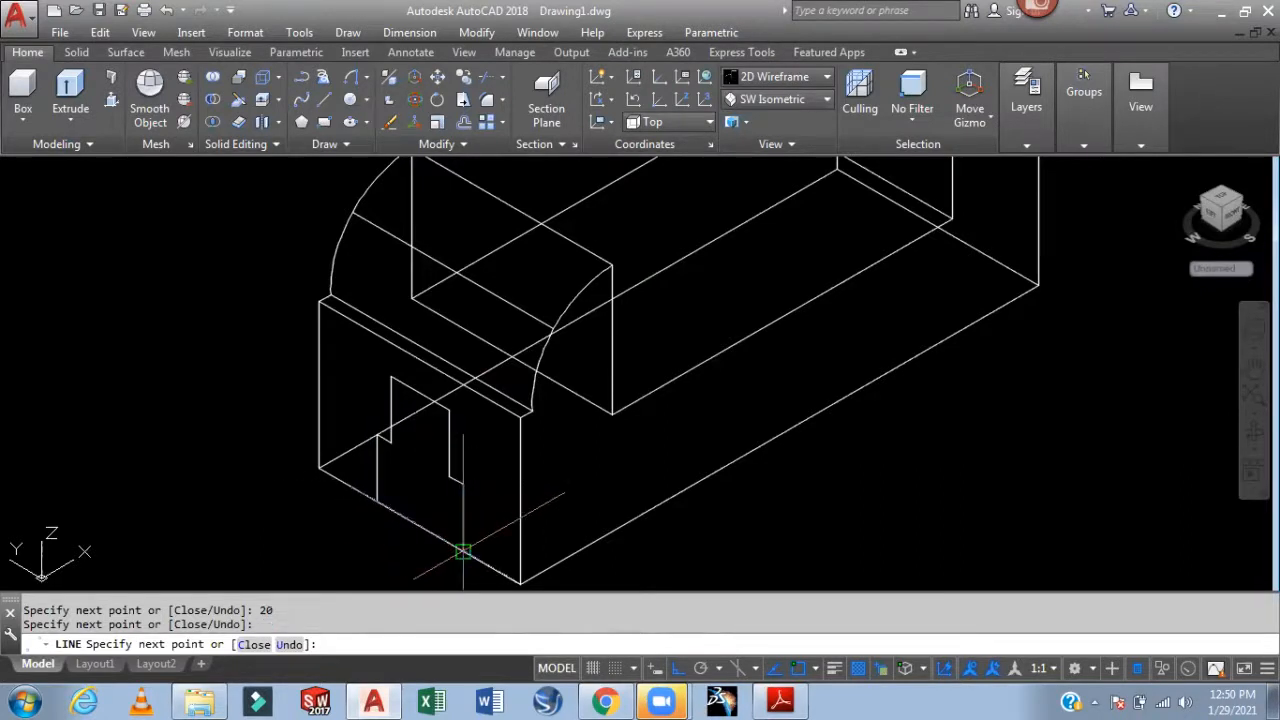
pyautogui.press('Escape')
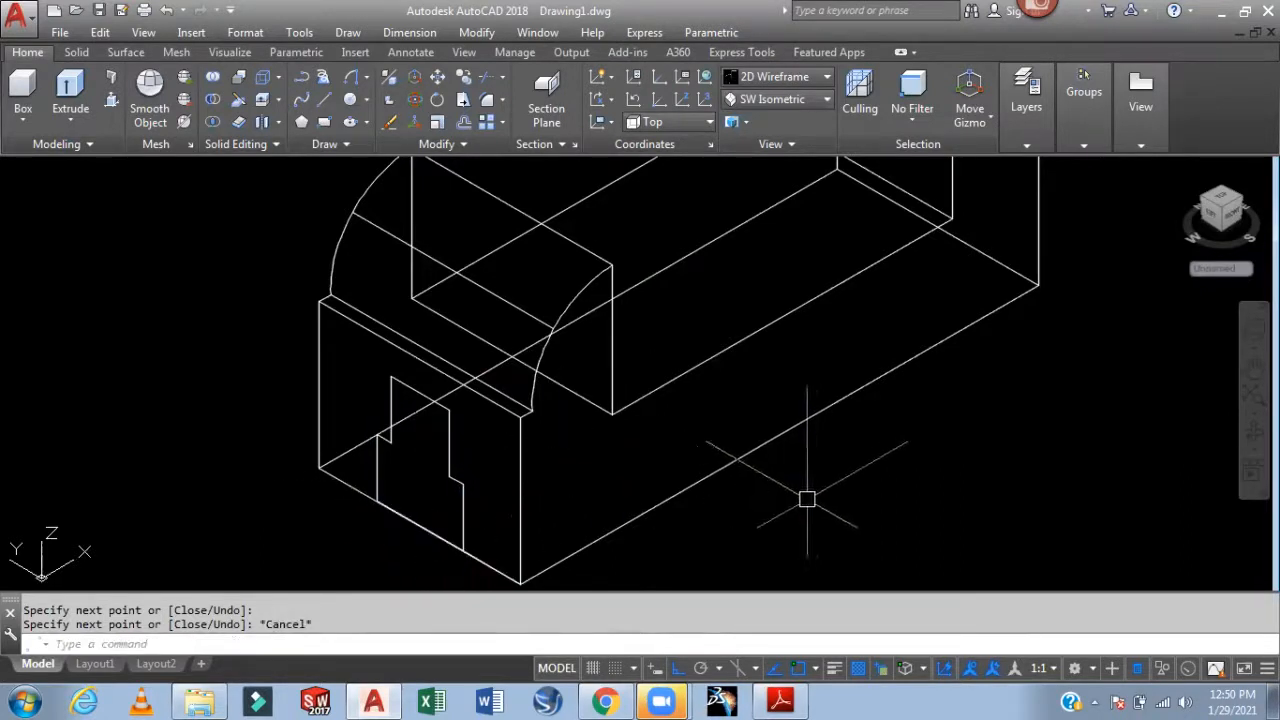
pyautogui.moveTo(809, 503); pyautogui.dragTo(804, 491, button='middle')
pyautogui.scroll(-3, 895, 460)
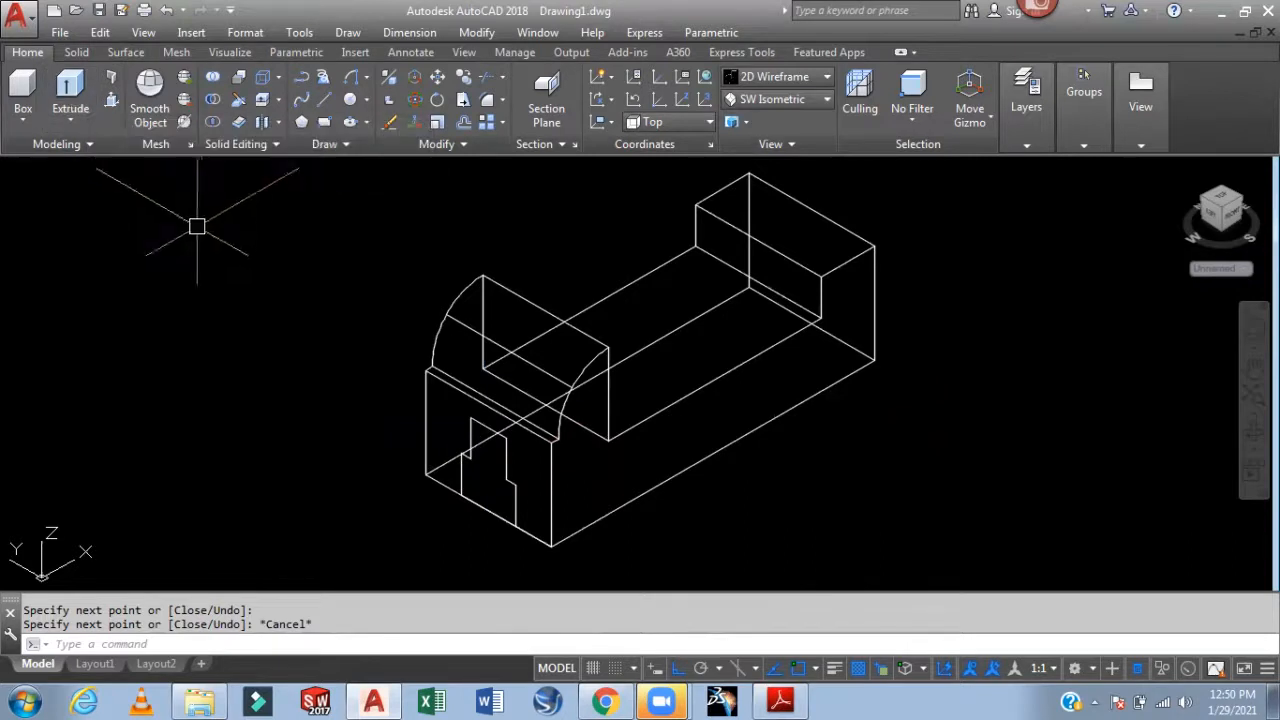
# Build a region from the stepped slot outline edges
pyautogui.write('reg')
pyautogui.press('Return')
pyautogui.scroll(2, 455, 433)
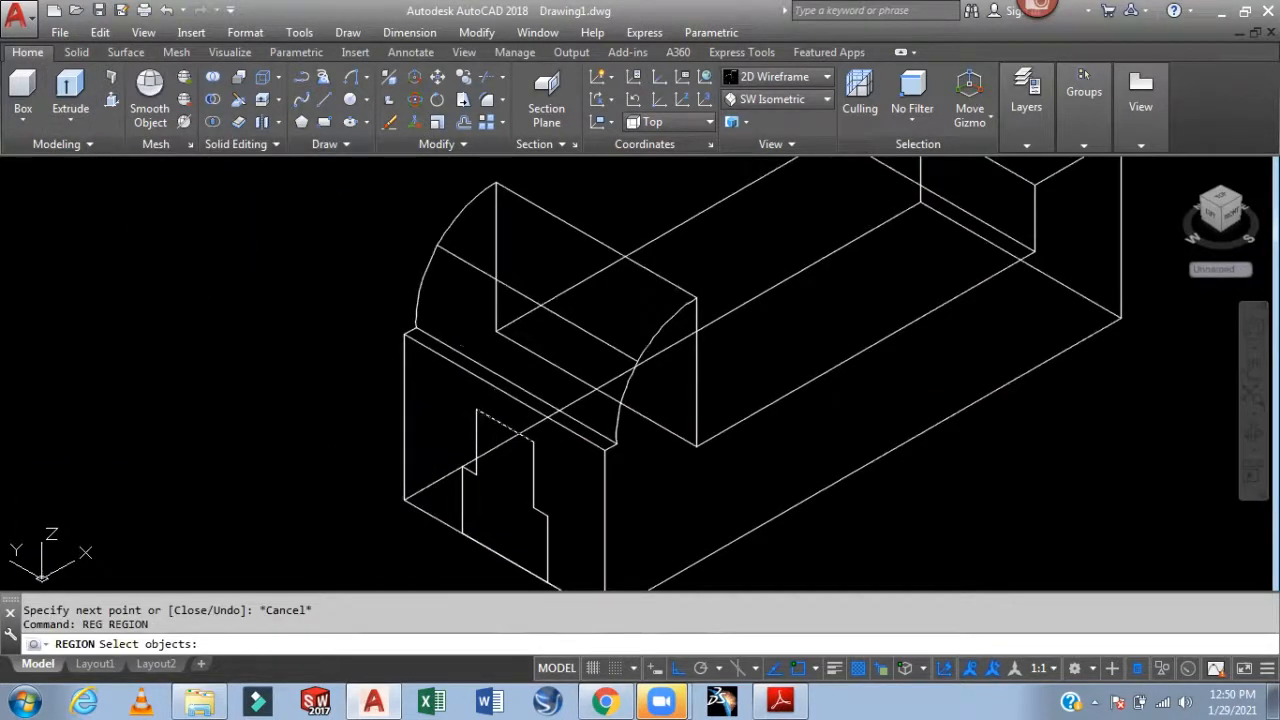
pyautogui.click(469, 423)
pyautogui.click(464, 437)
pyautogui.scroll(8, 473, 471)
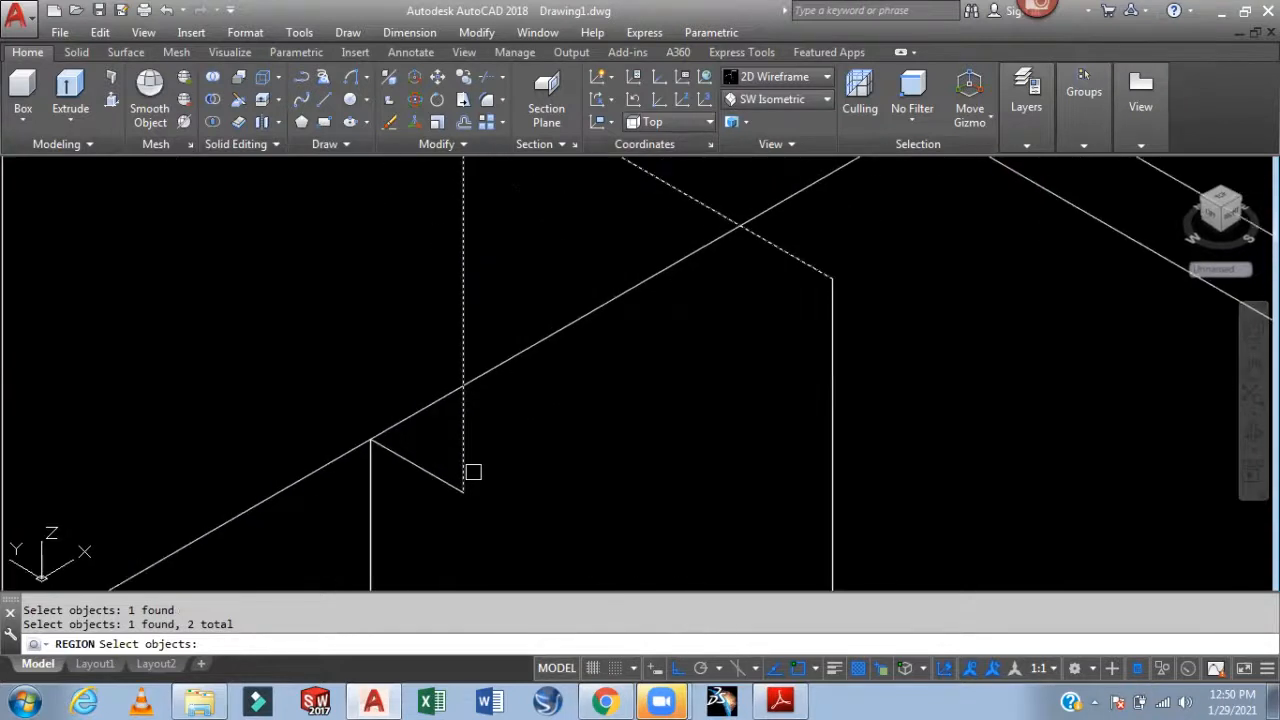
pyautogui.click(368, 492)
pyautogui.click(435, 473)
pyautogui.scroll(-2, 439, 466)
pyautogui.moveTo(510, 489); pyautogui.dragTo(466, 283, button='middle')
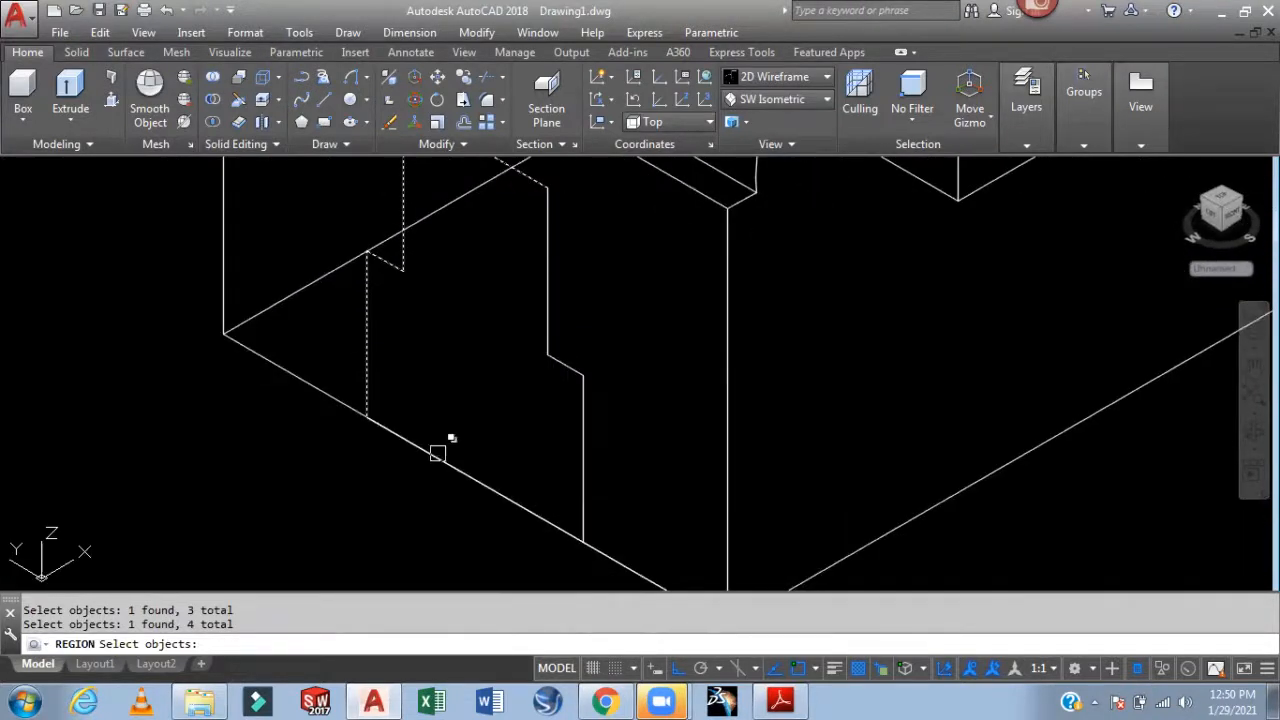
pyautogui.click(437, 453)
pyautogui.click(523, 528)
pyautogui.click(584, 458)
pyautogui.moveTo(614, 256); pyautogui.dragTo(626, 431, button='middle')
pyautogui.press('Return')
pyautogui.click(563, 420)
pyautogui.scroll(-4, 563, 420)
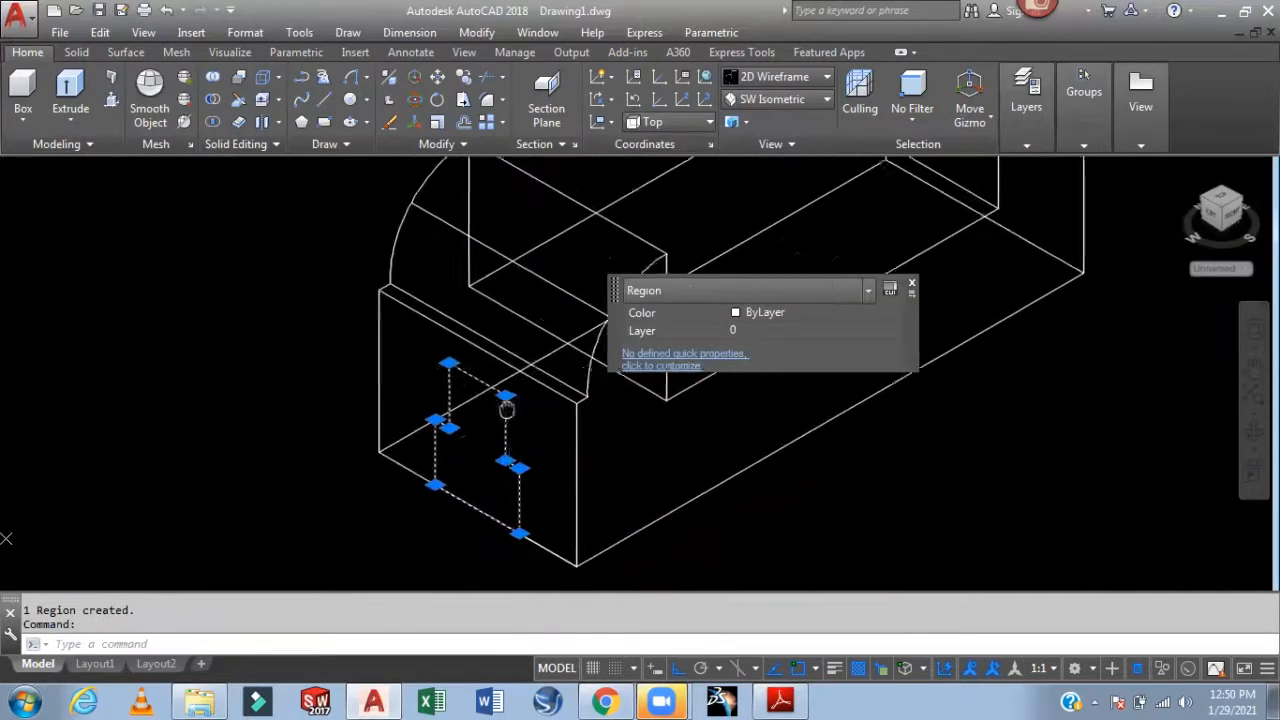
pyautogui.press('Escape')
pyautogui.press('Escape')
# Extrude the slot region 200 units into a long stepped solid
pyautogui.write('EXt')
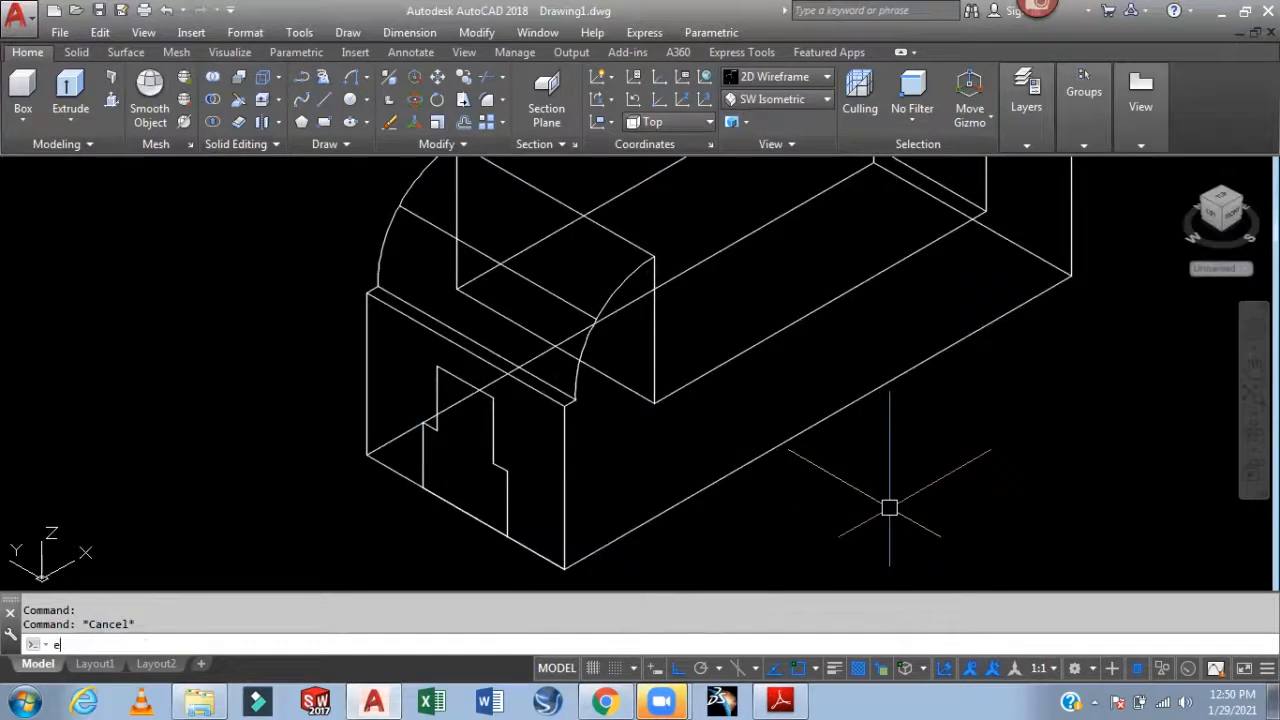
pyautogui.press('Return')
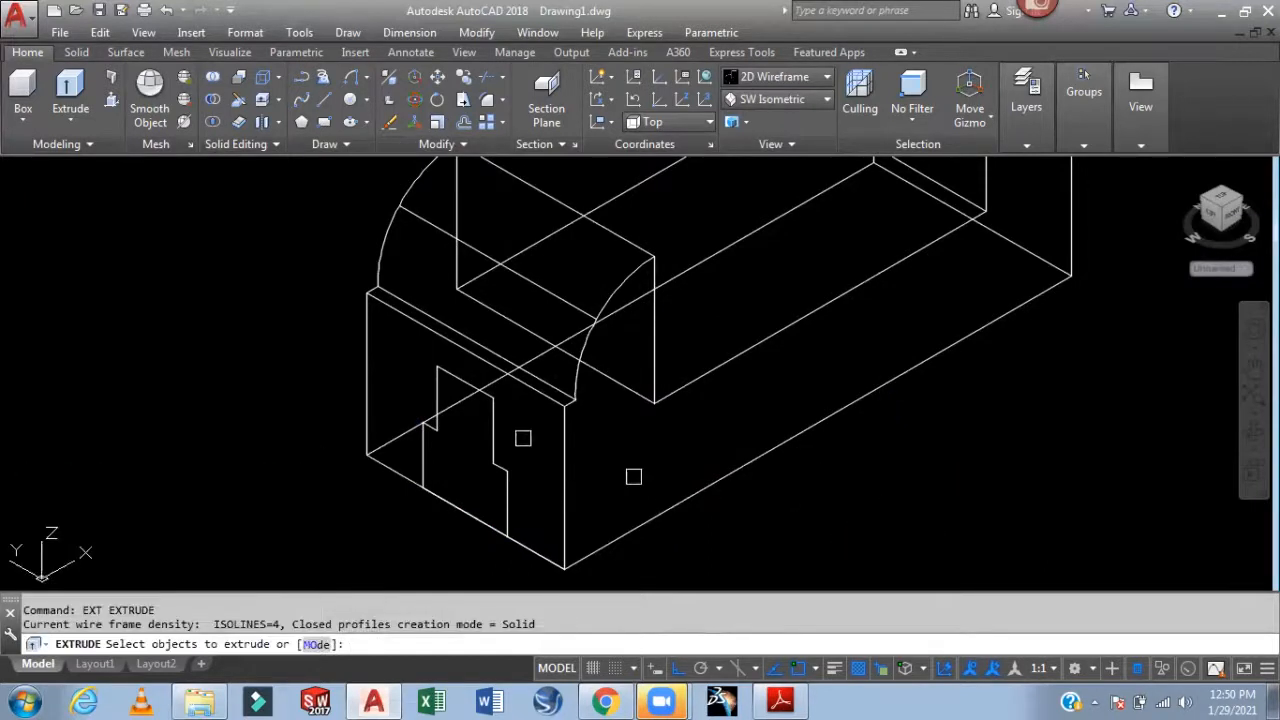
pyautogui.click(495, 443)
pyautogui.press('Return')
pyautogui.scroll(-5, 757, 388)
pyautogui.moveTo(934, 354); pyautogui.dragTo(844, 413, button='middle')
pyautogui.scroll(4, 860, 300)
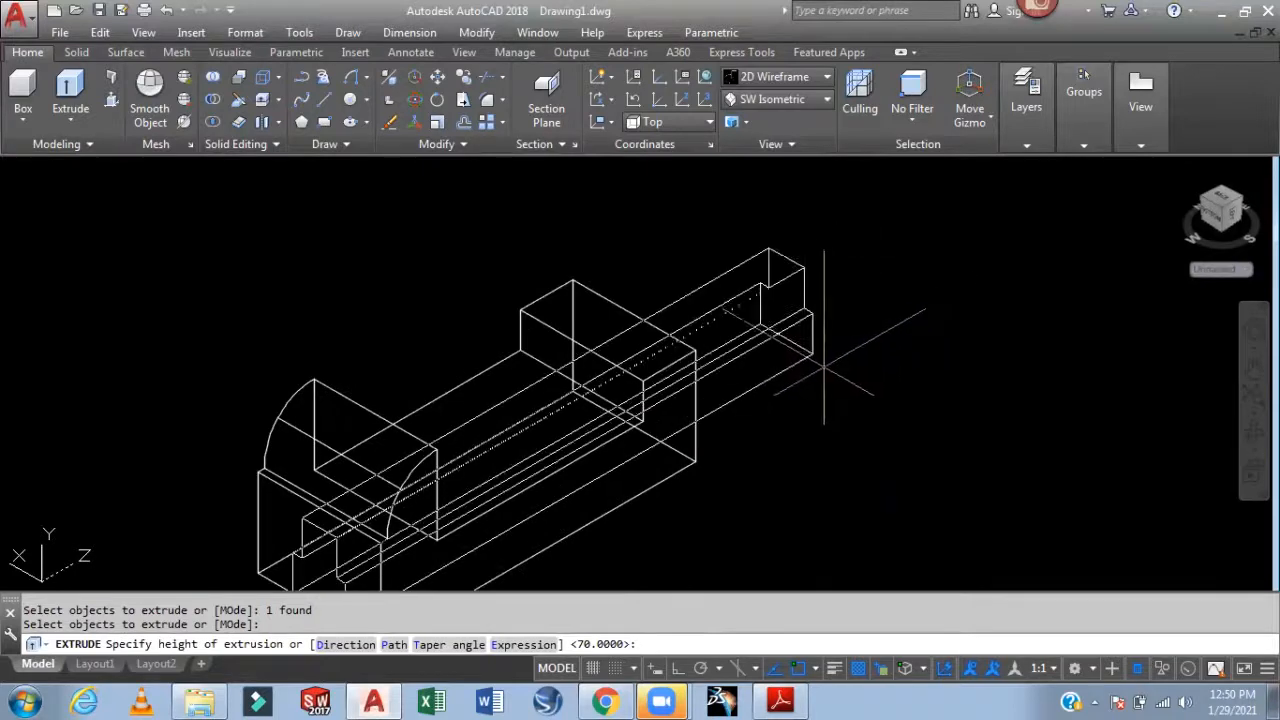
pyautogui.scroll(-3, 808, 291)
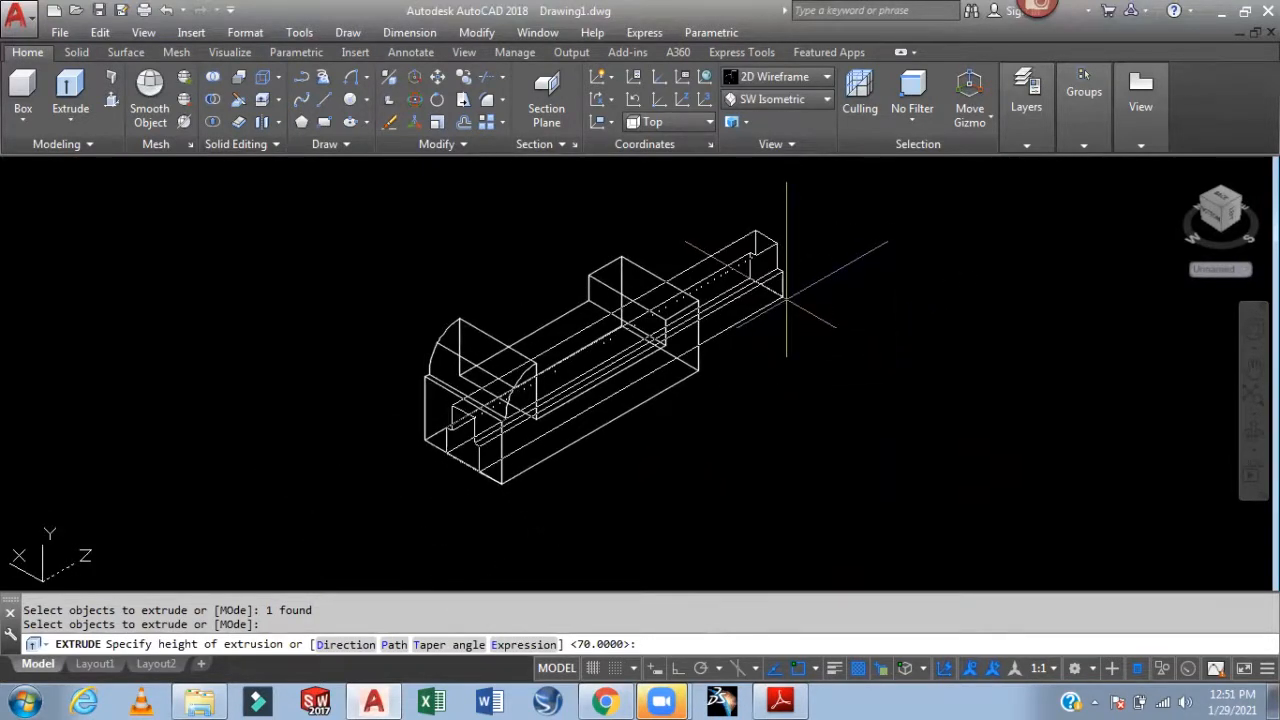
pyautogui.press('Return')
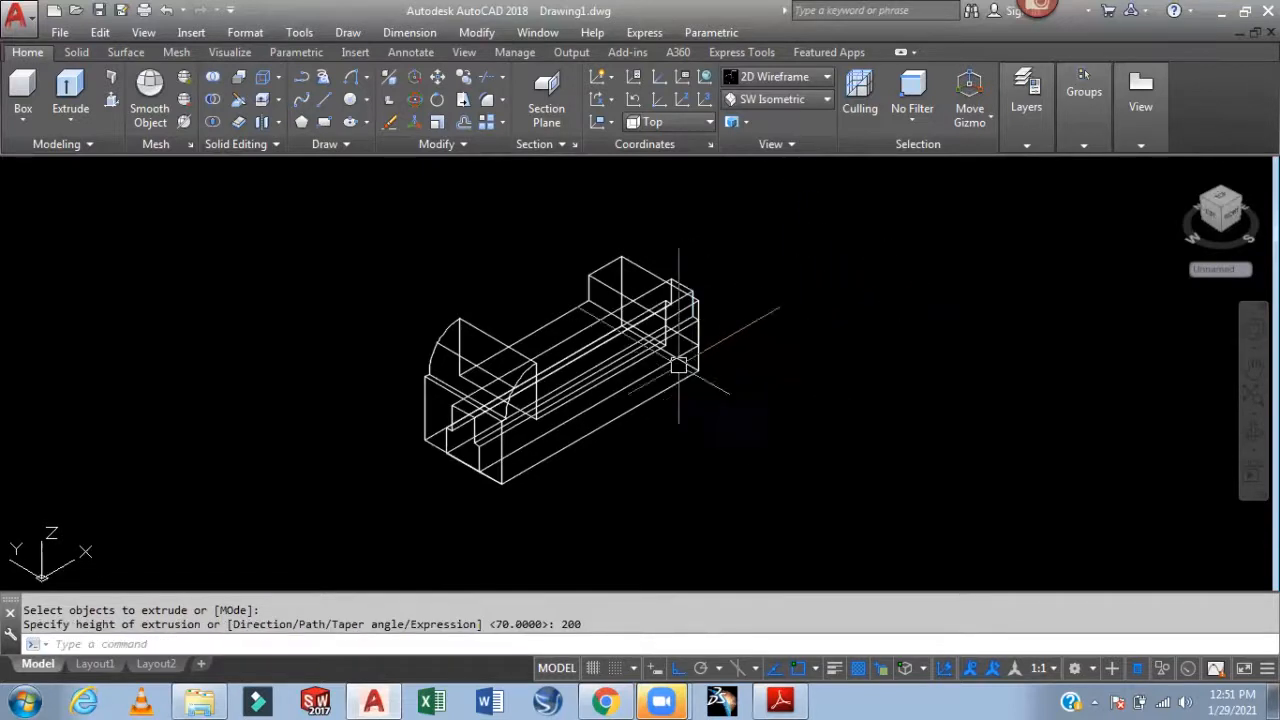
pyautogui.scroll(2, 670, 299)
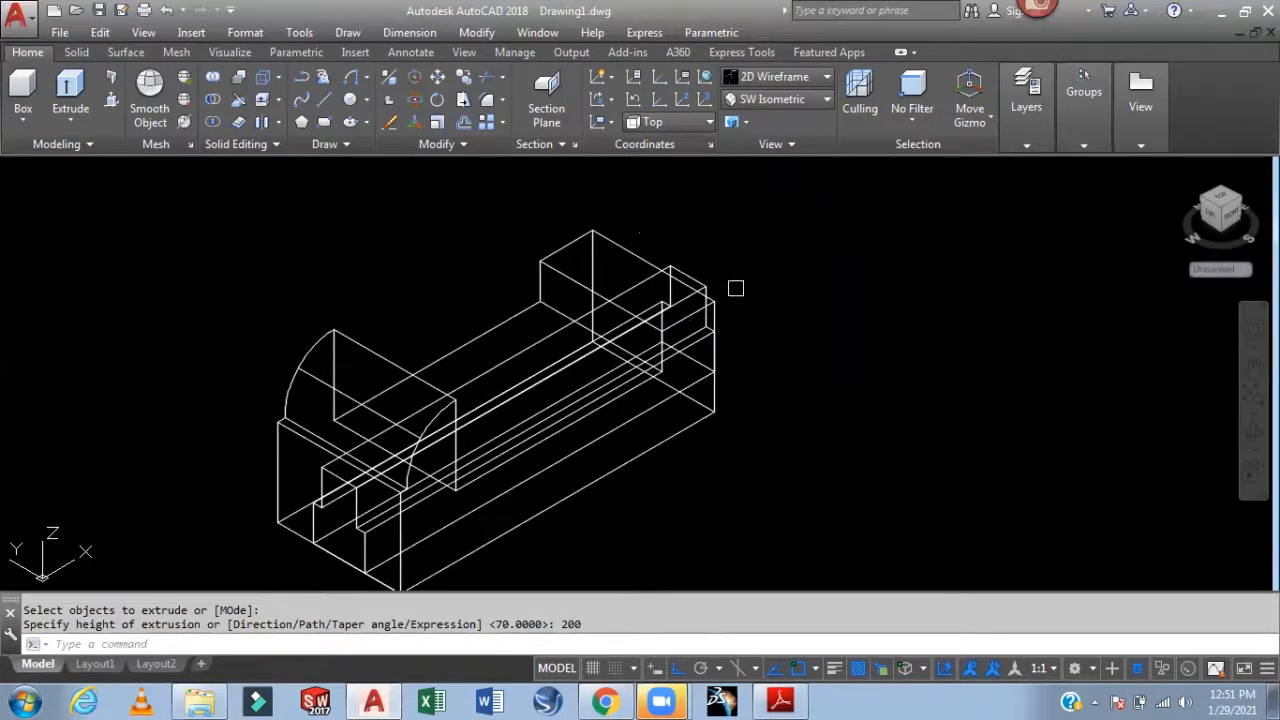
# Subtract the stepped slot solid from the vice block
pyautogui.click(214, 100)
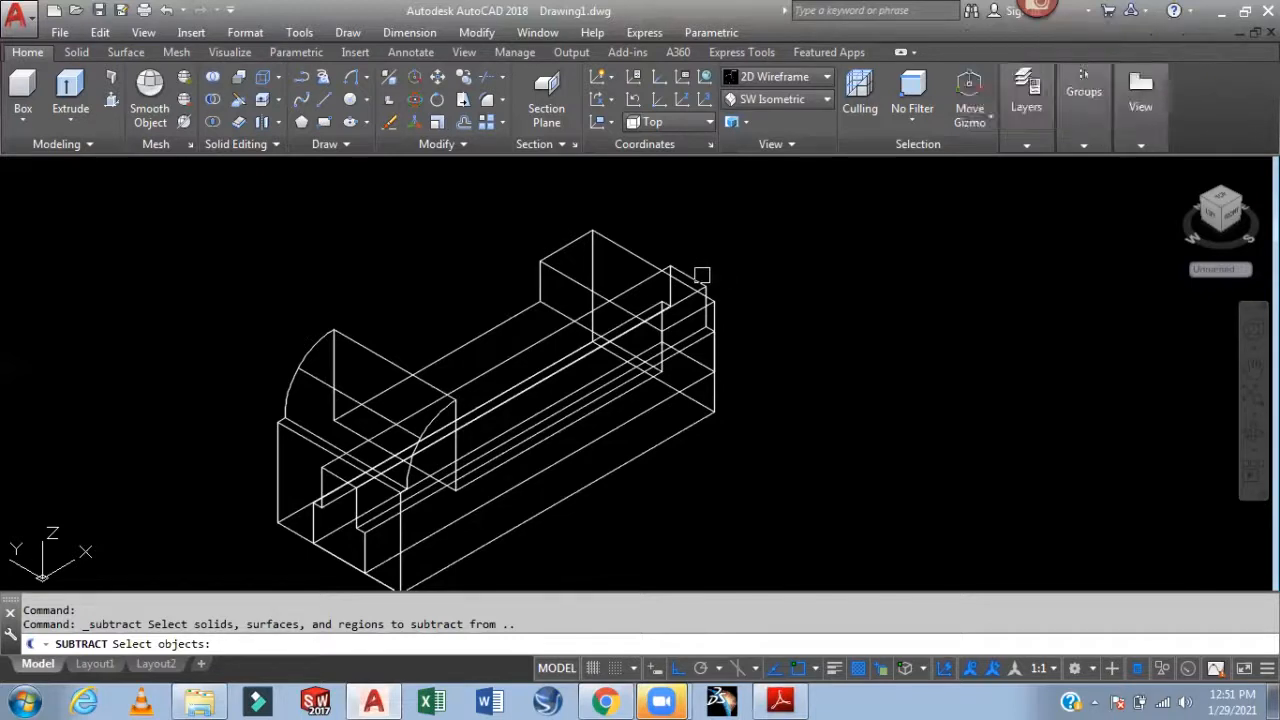
pyautogui.click(619, 246)
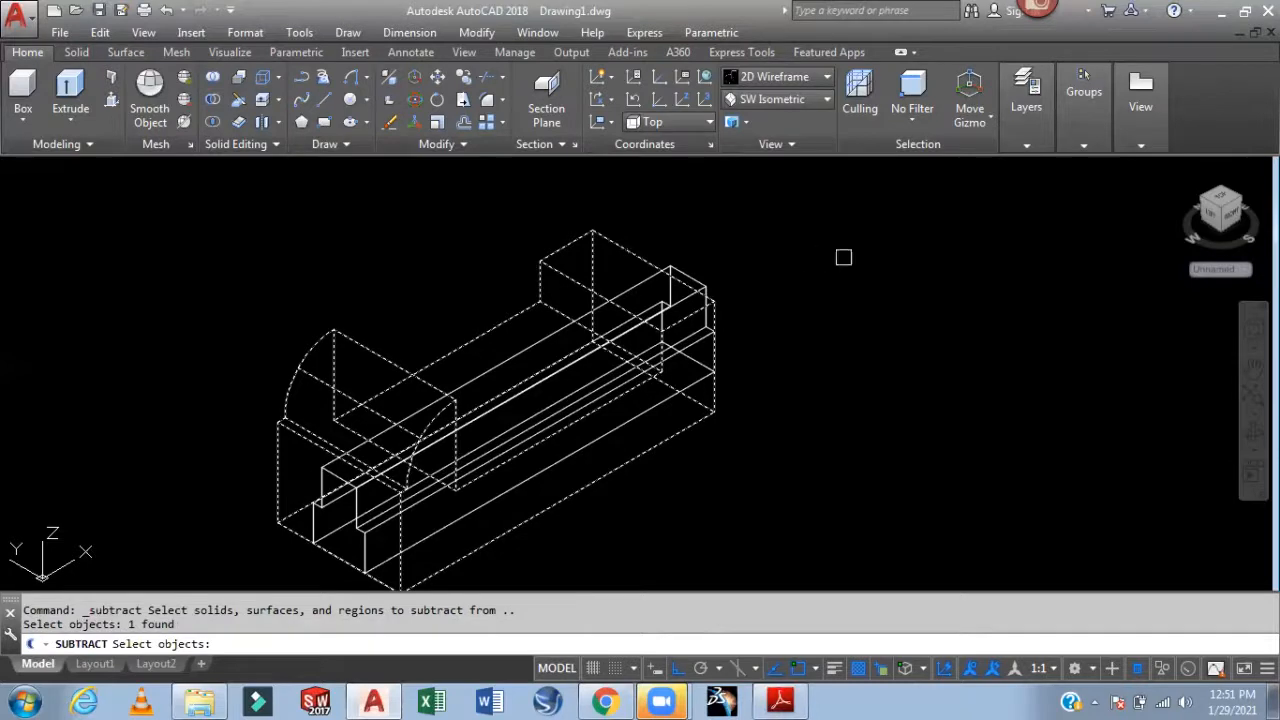
pyautogui.press('Return')
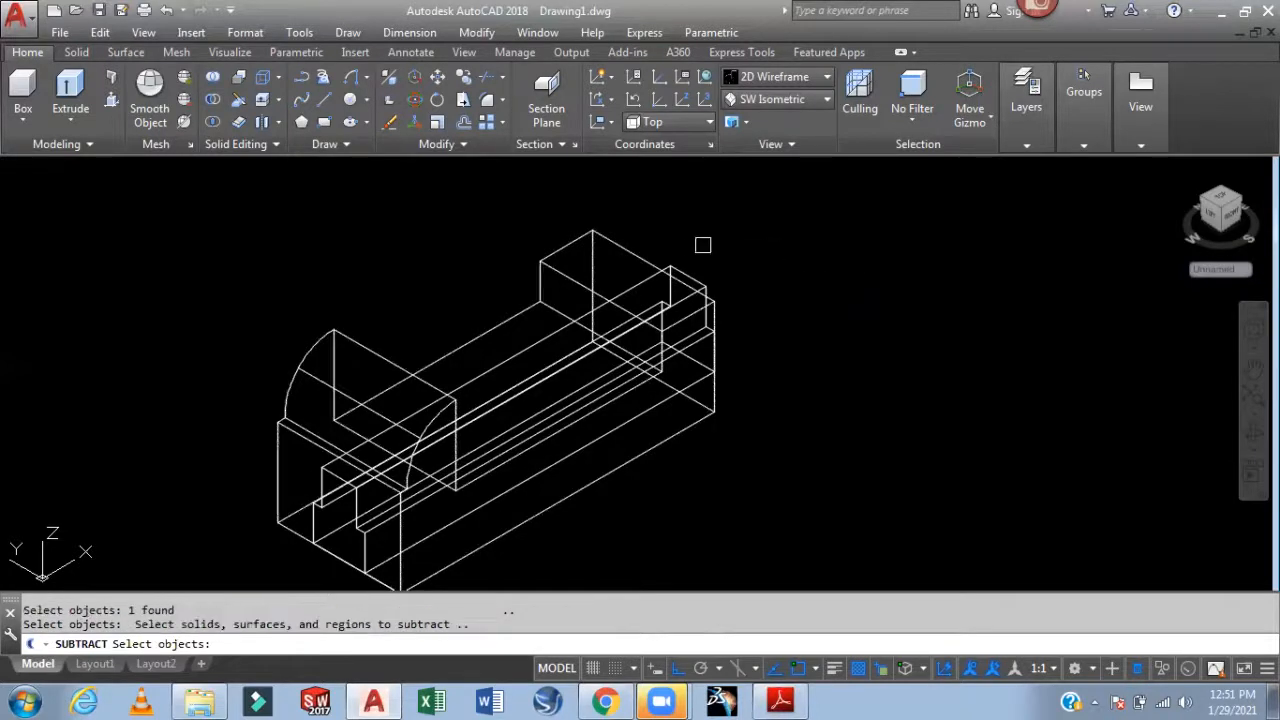
pyautogui.click(688, 270)
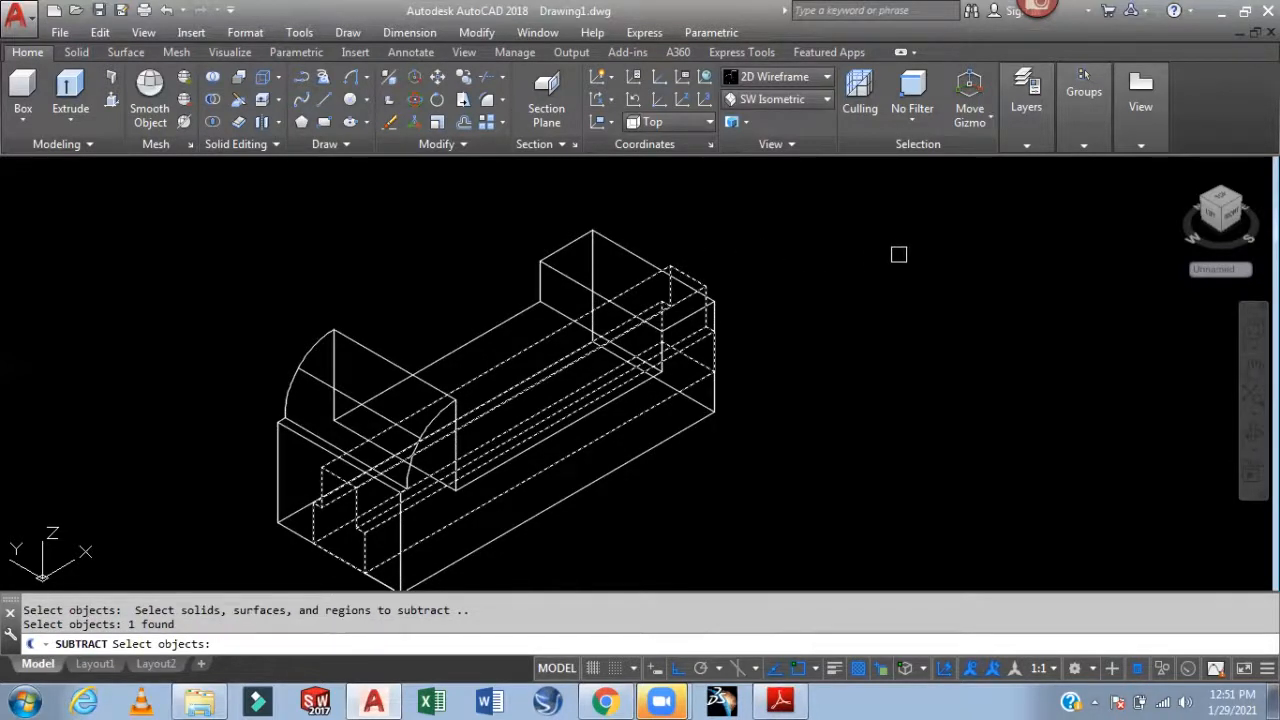
pyautogui.press('Return')
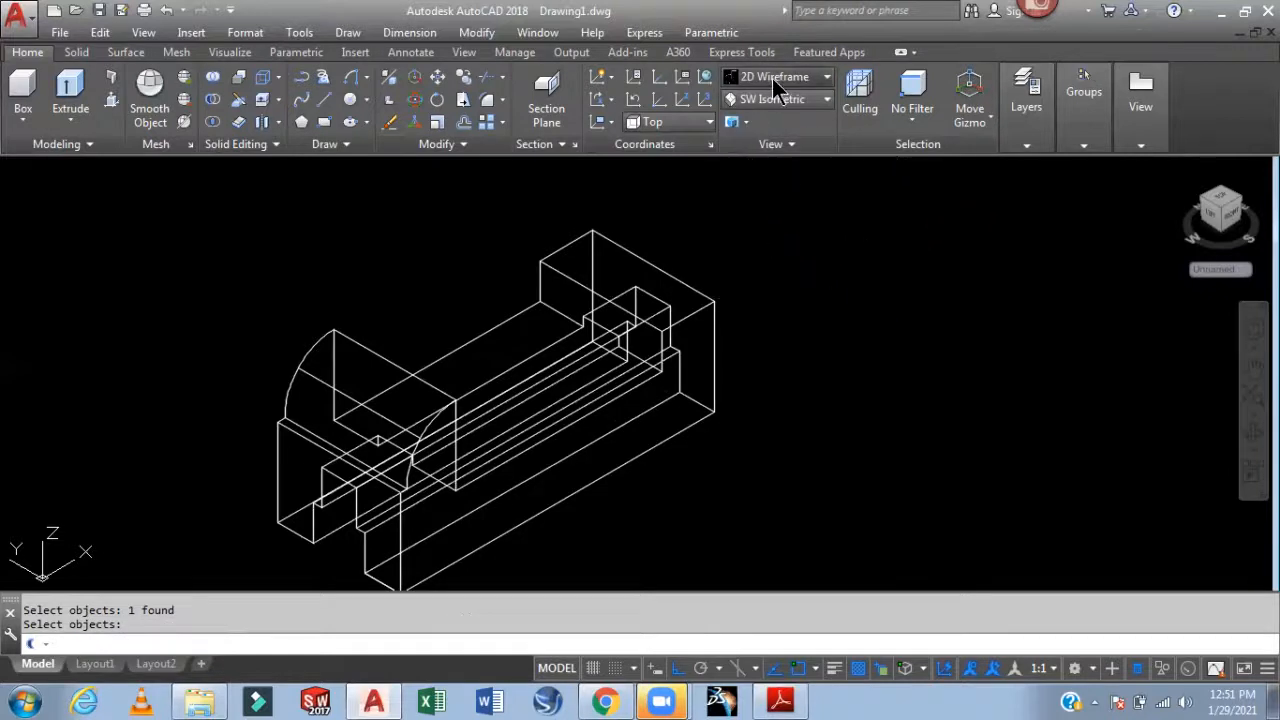
pyautogui.click(785, 80)
pyautogui.click(785, 80)
# Shade the block in the Realistic visual style and orbit it to inspect
pyautogui.click(785, 80)
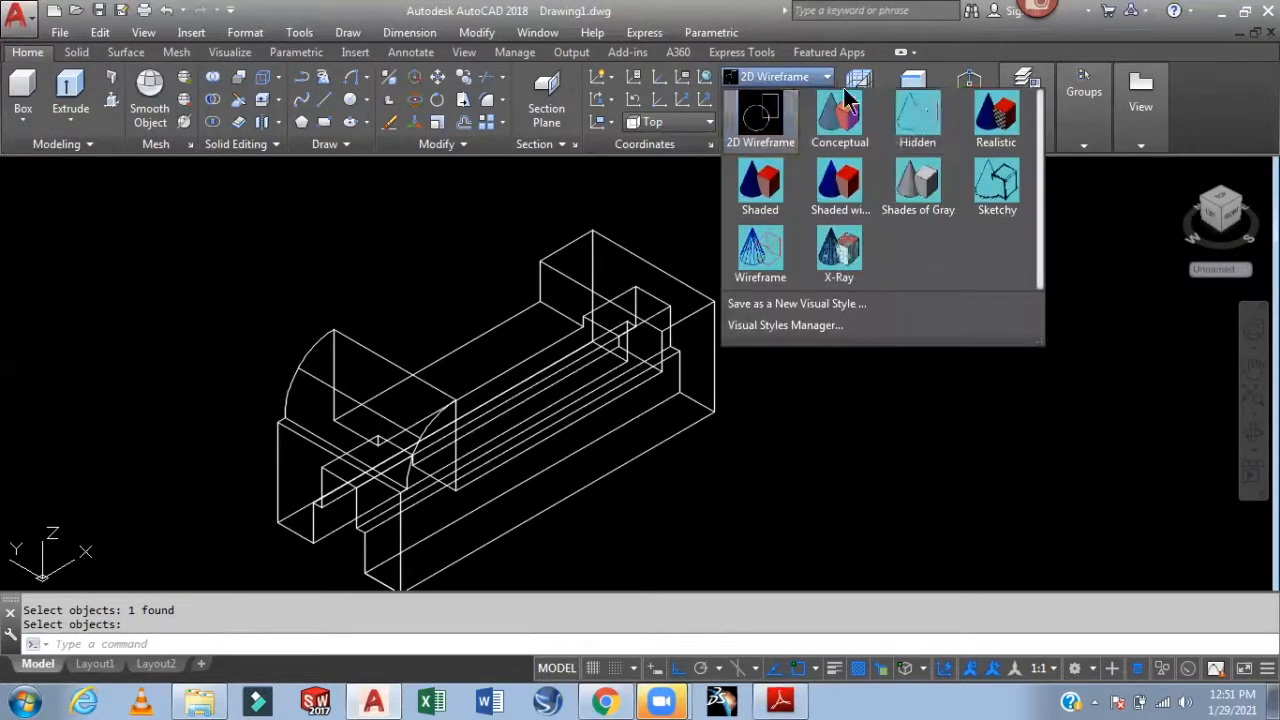
pyautogui.click(997, 125)
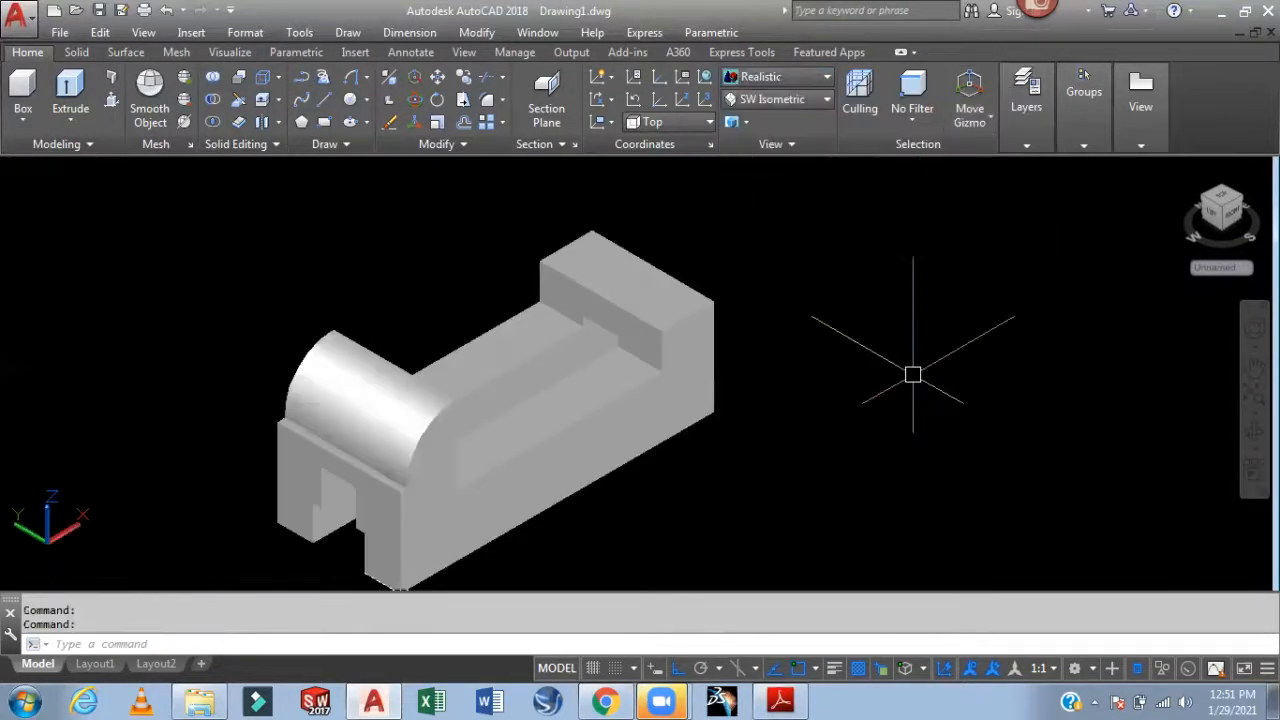
pyautogui.moveTo(937, 406)
pyautogui.keyDown('shift'); pyautogui.mouseDown(button='middle')
pyautogui.moveTo(931, 271)
pyautogui.moveTo(986, 289)
pyautogui.moveTo(1034, 280)
pyautogui.moveTo(920, 271)
pyautogui.moveTo(866, 309)
pyautogui.moveTo(894, 394)
pyautogui.moveTo(953, 417)
pyautogui.moveTo(946, 380)
pyautogui.moveTo(972, 373)
pyautogui.moveTo(966, 357)
pyautogui.moveTo(823, 369)
pyautogui.moveTo(897, 383)
pyautogui.moveTo(834, 391)
pyautogui.moveTo(863, 403)
pyautogui.mouseUp(button='middle'); pyautogui.keyUp('shift')
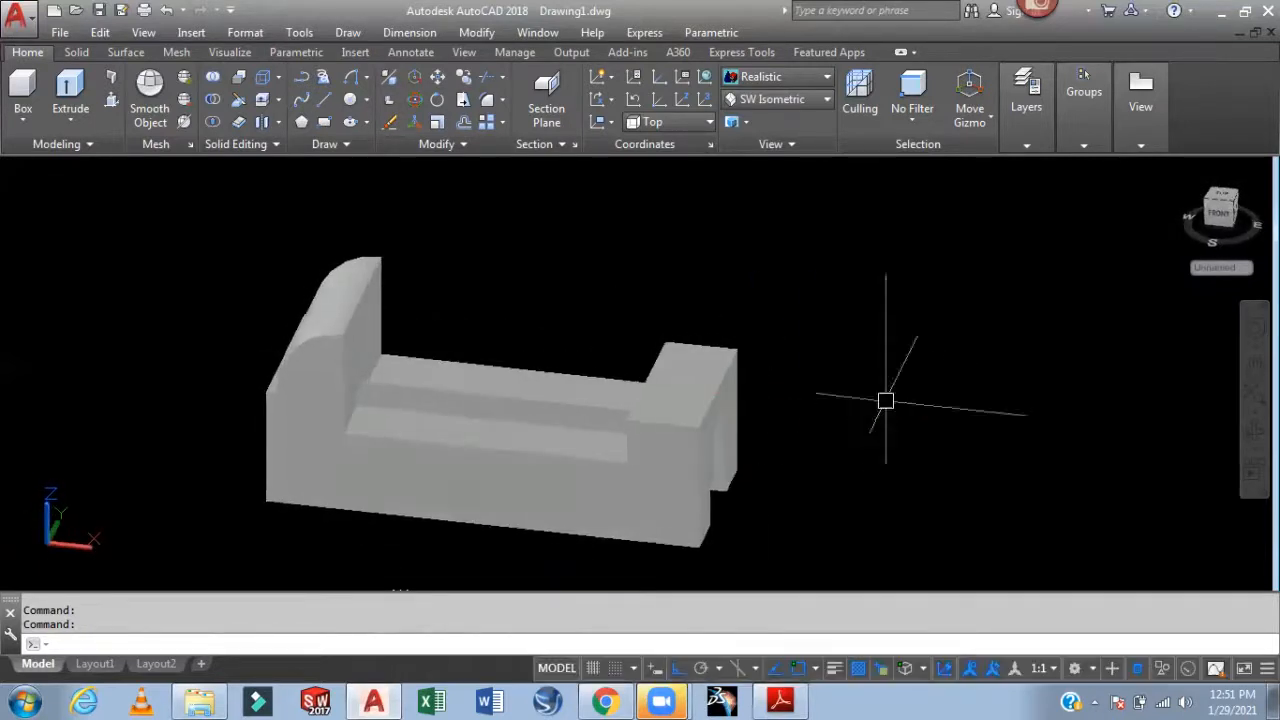
# Show the block's Right view in the 2D Wireframe visual style
pyautogui.click(782, 104)
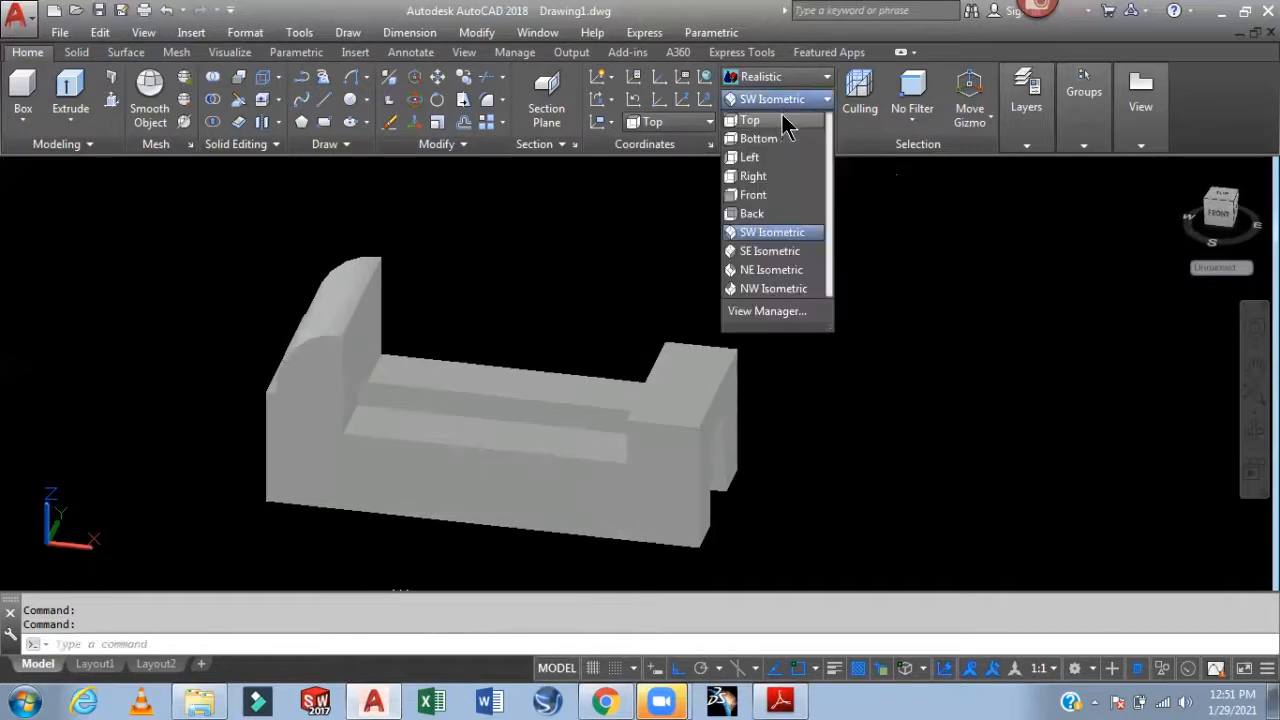
pyautogui.click(776, 178)
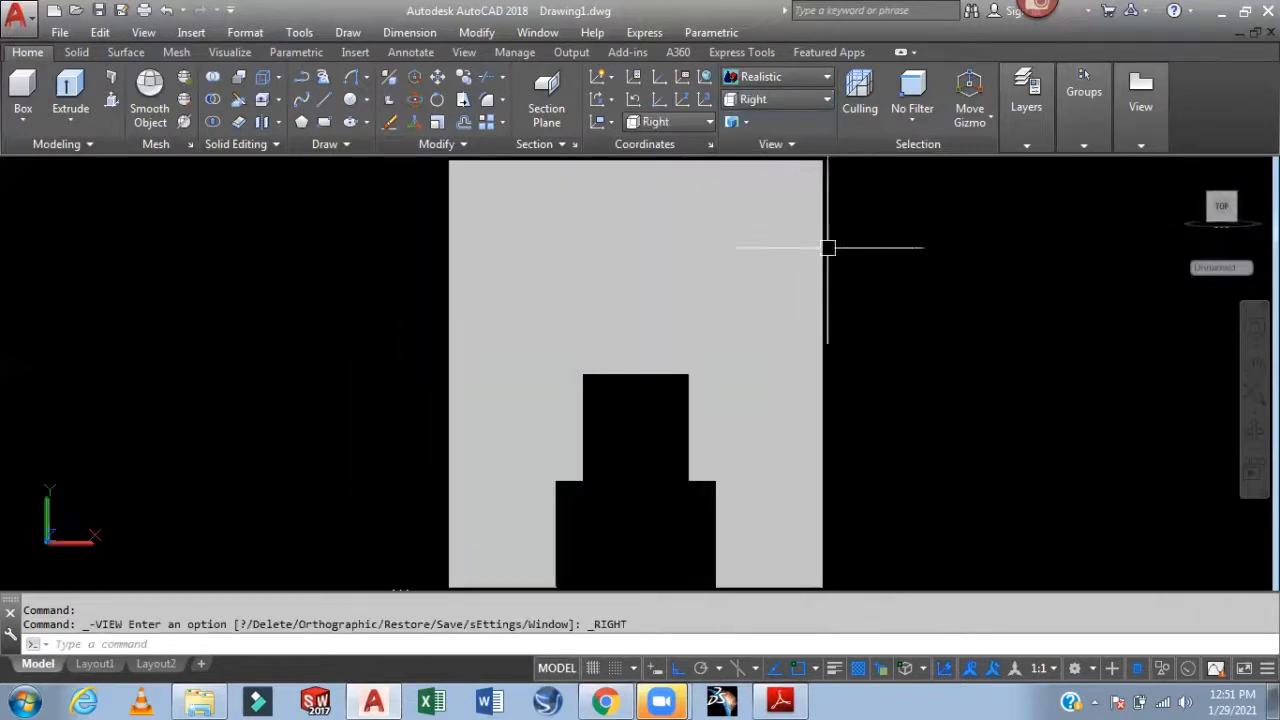
pyautogui.click(778, 77)
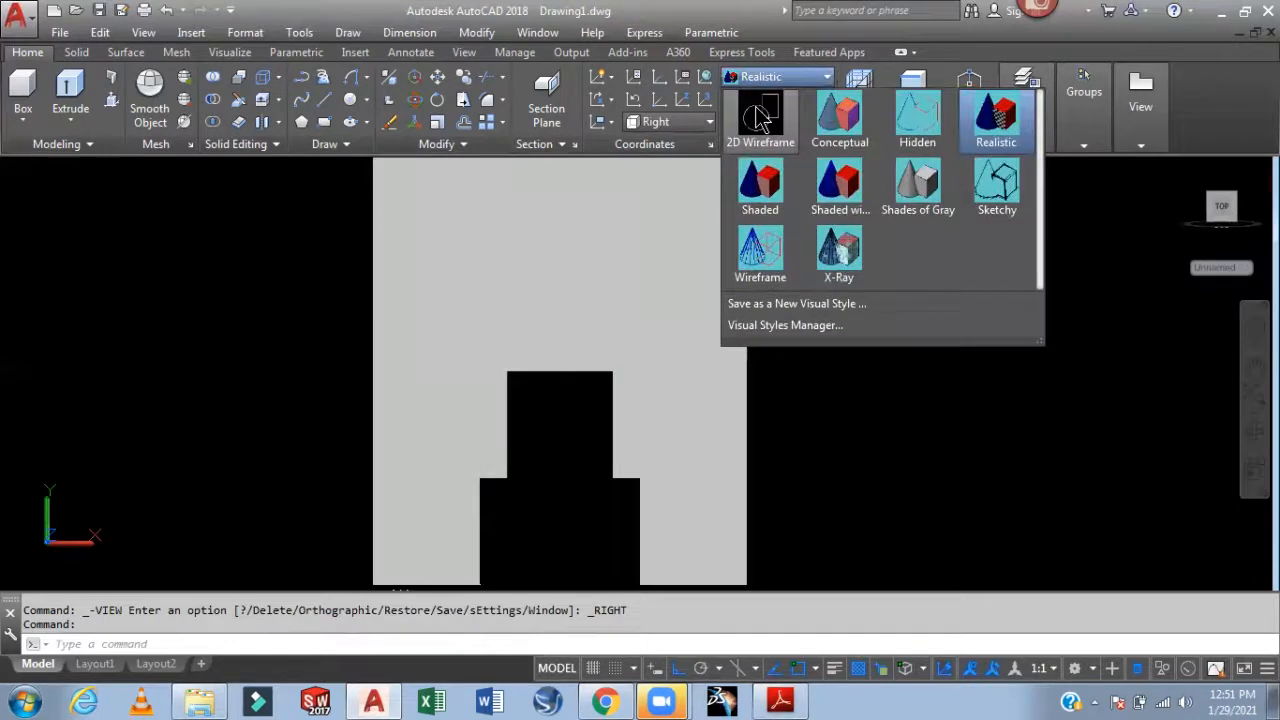
pyautogui.click(750, 190)
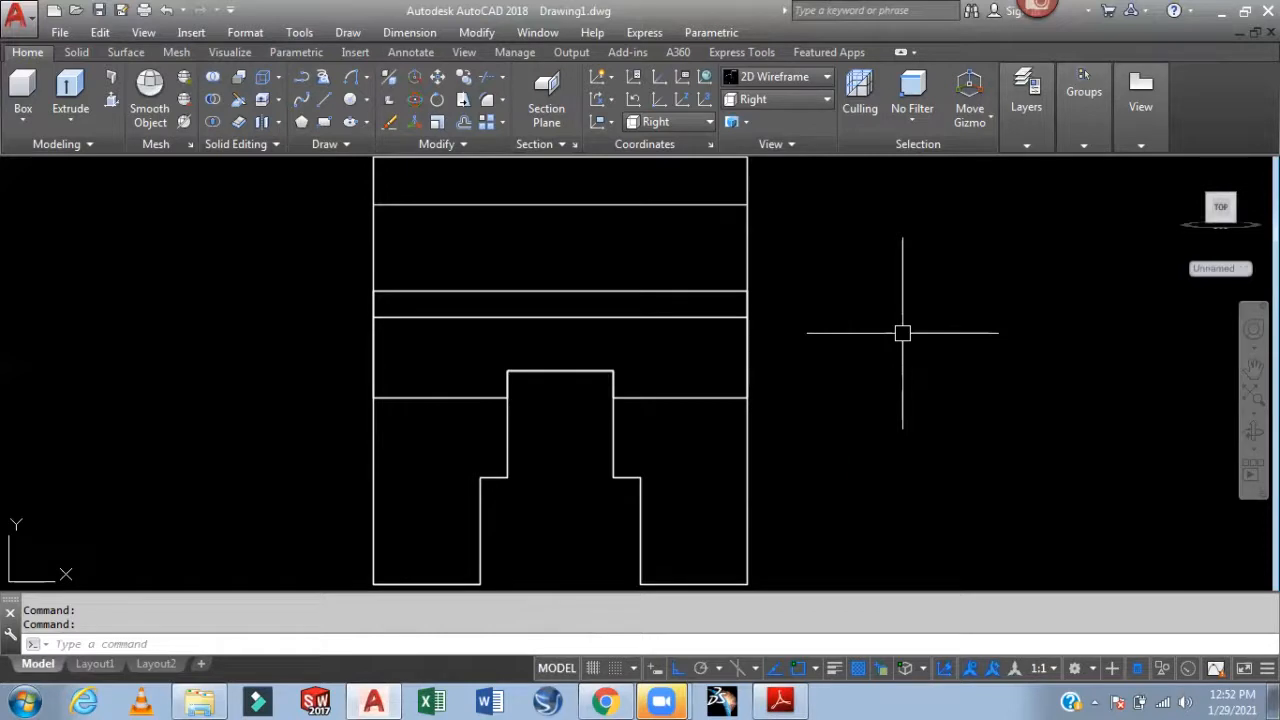
pyautogui.moveTo(902, 333); pyautogui.dragTo(908, 391, button='middle')
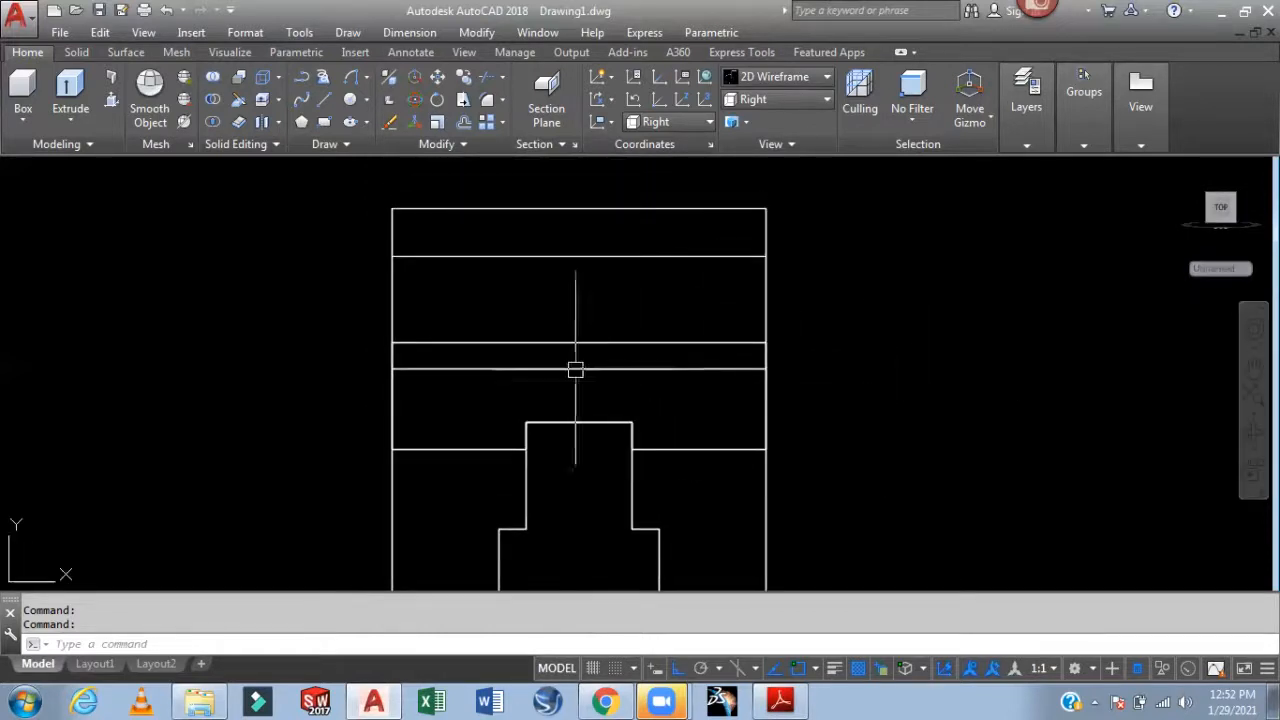
# Start a line at the bottom edge midpoint, cancel it, and switch to the Lecture 3.pdf reference
pyautogui.write('L')
pyautogui.press('Return')
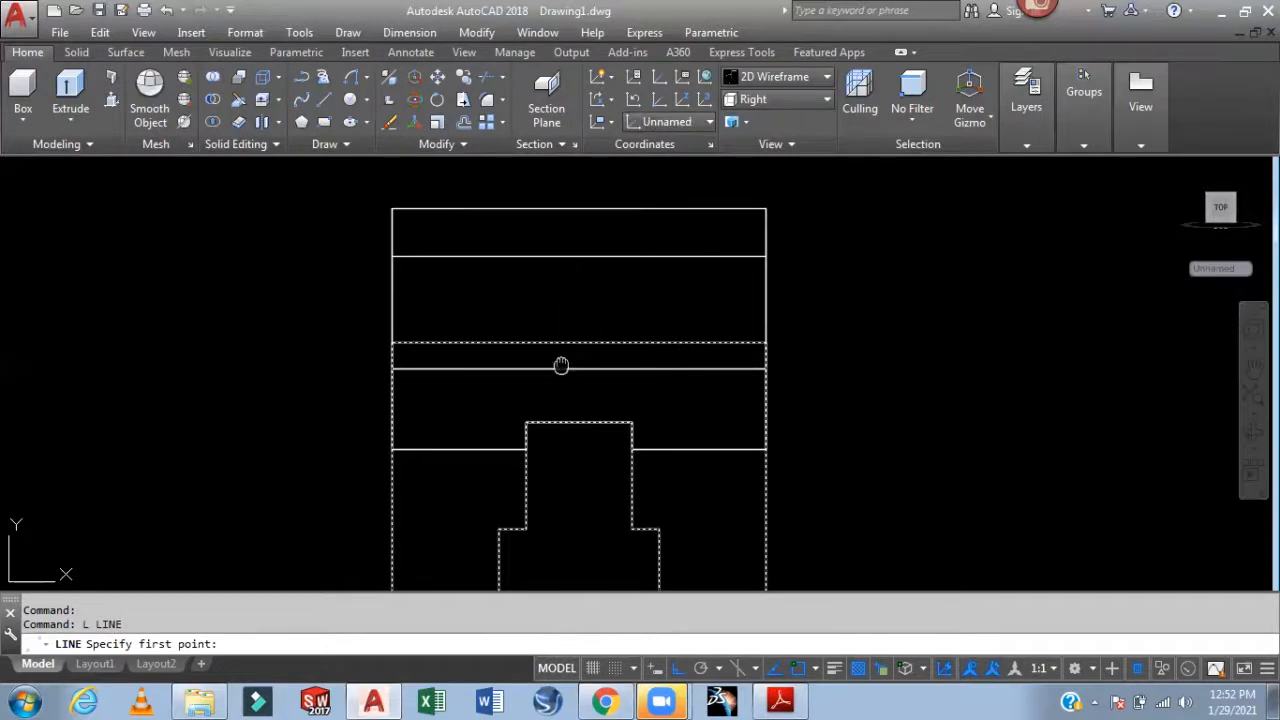
pyautogui.moveTo(571, 366); pyautogui.dragTo(573, 320, button='middle')
pyautogui.click(580, 296)
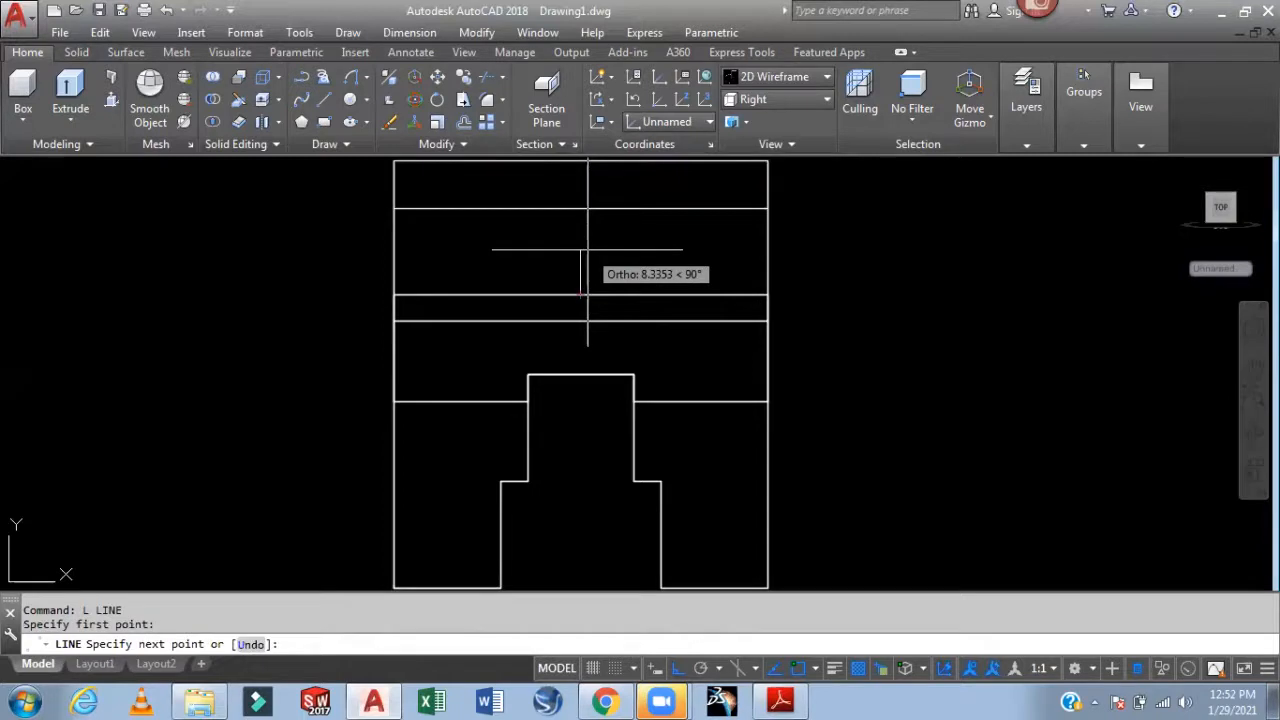
pyautogui.press('Escape')
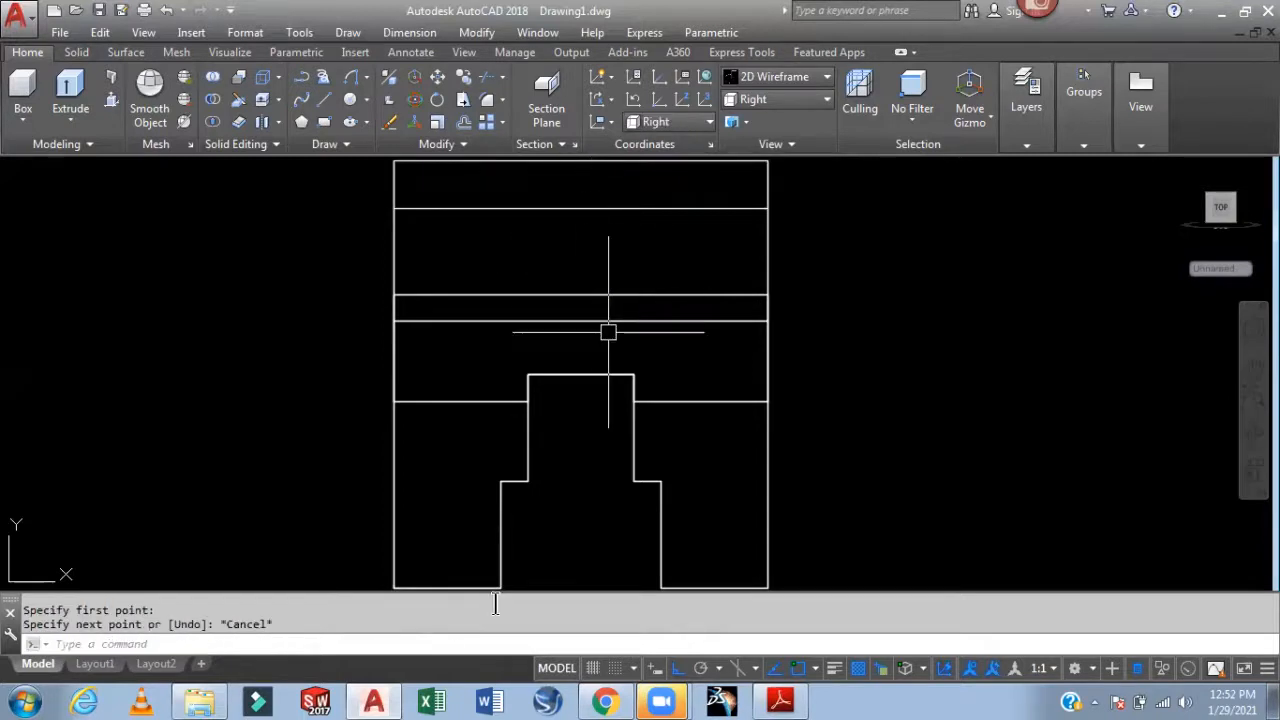
pyautogui.click(780, 700)
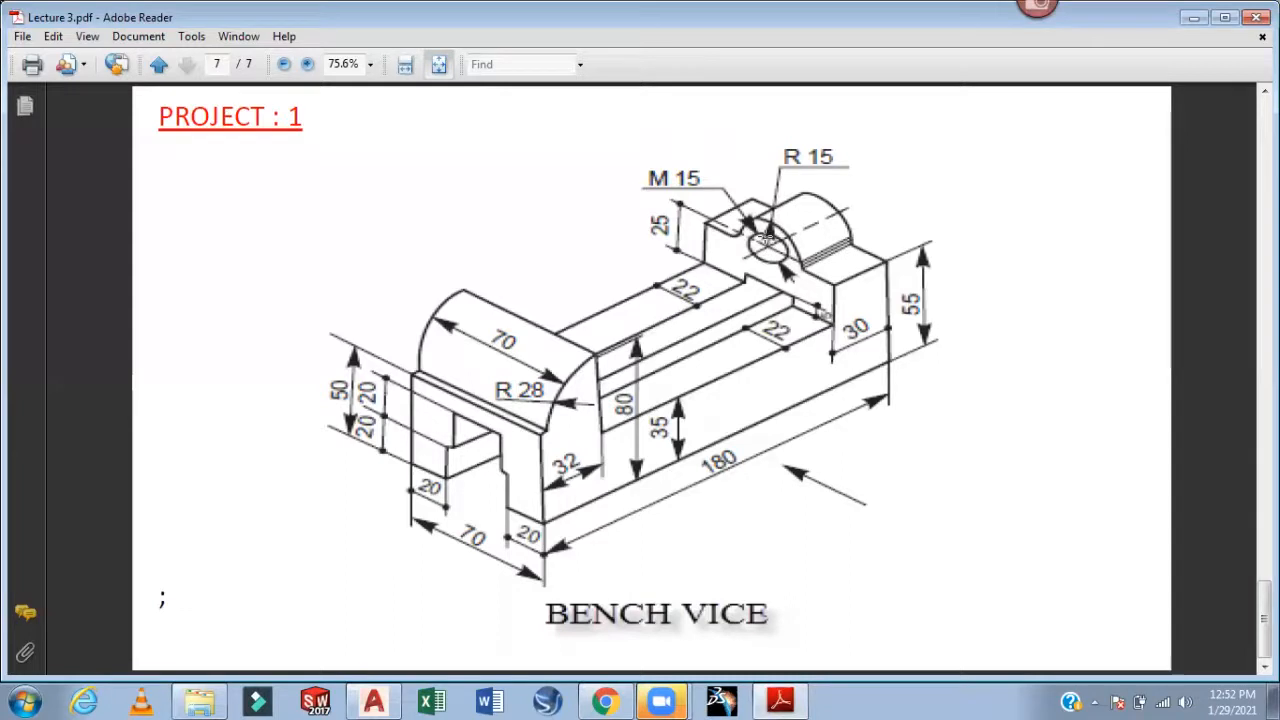
# Return to AutoCAD and pan the side view left to free up space
pyautogui.moveTo(785, 703)
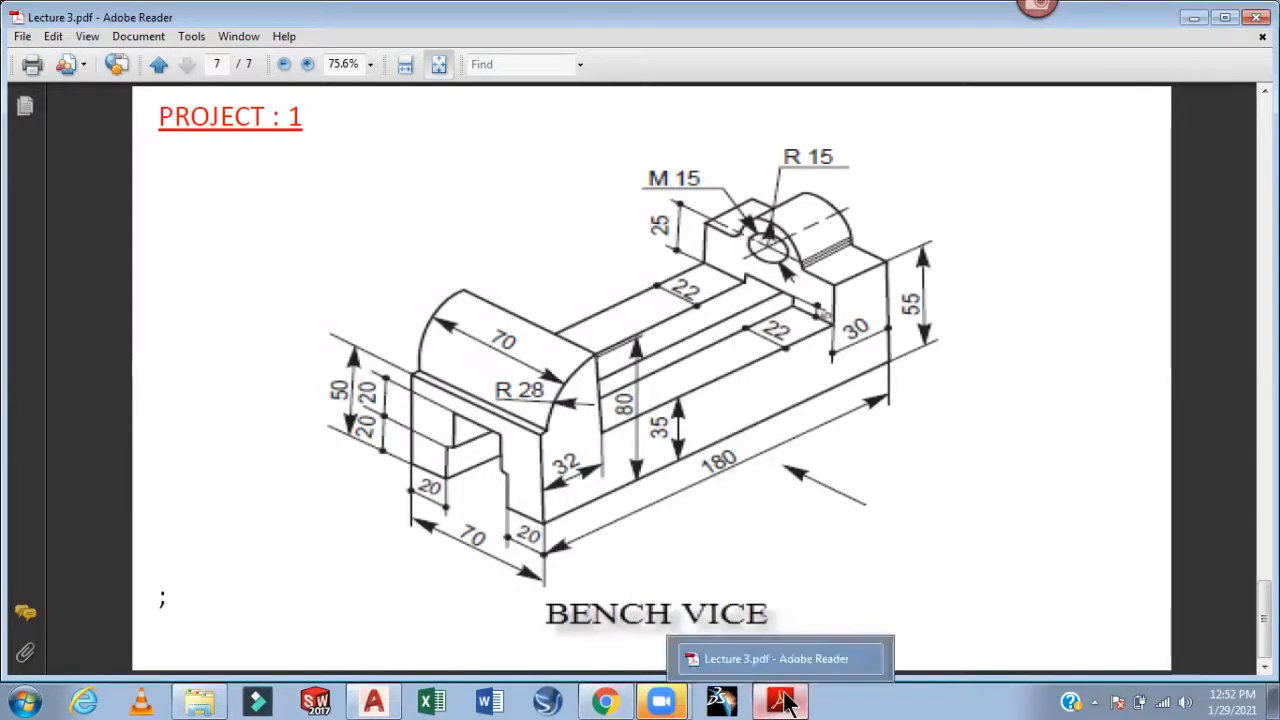
pyautogui.click(387, 702)
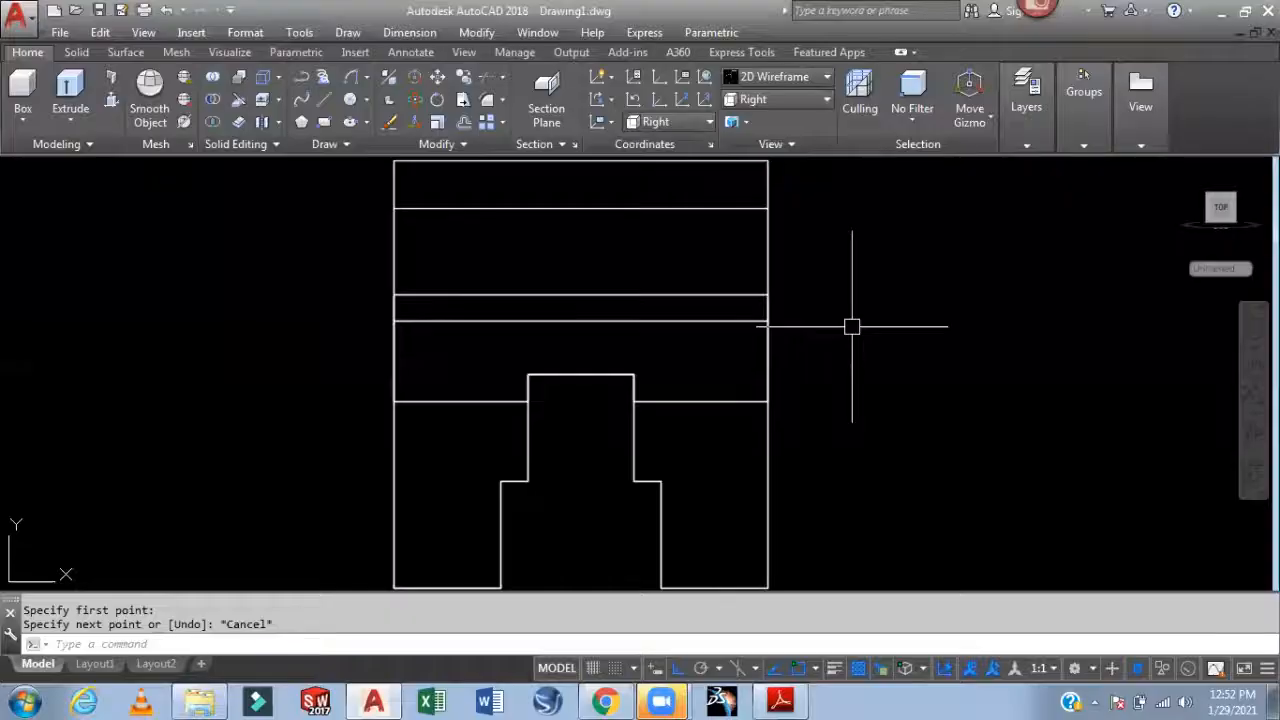
pyautogui.moveTo(851, 323)
pyautogui.mouseDown(button='middle')
pyautogui.moveTo(750, 306)
pyautogui.moveTo(700, 323)
pyautogui.mouseUp(button='middle')
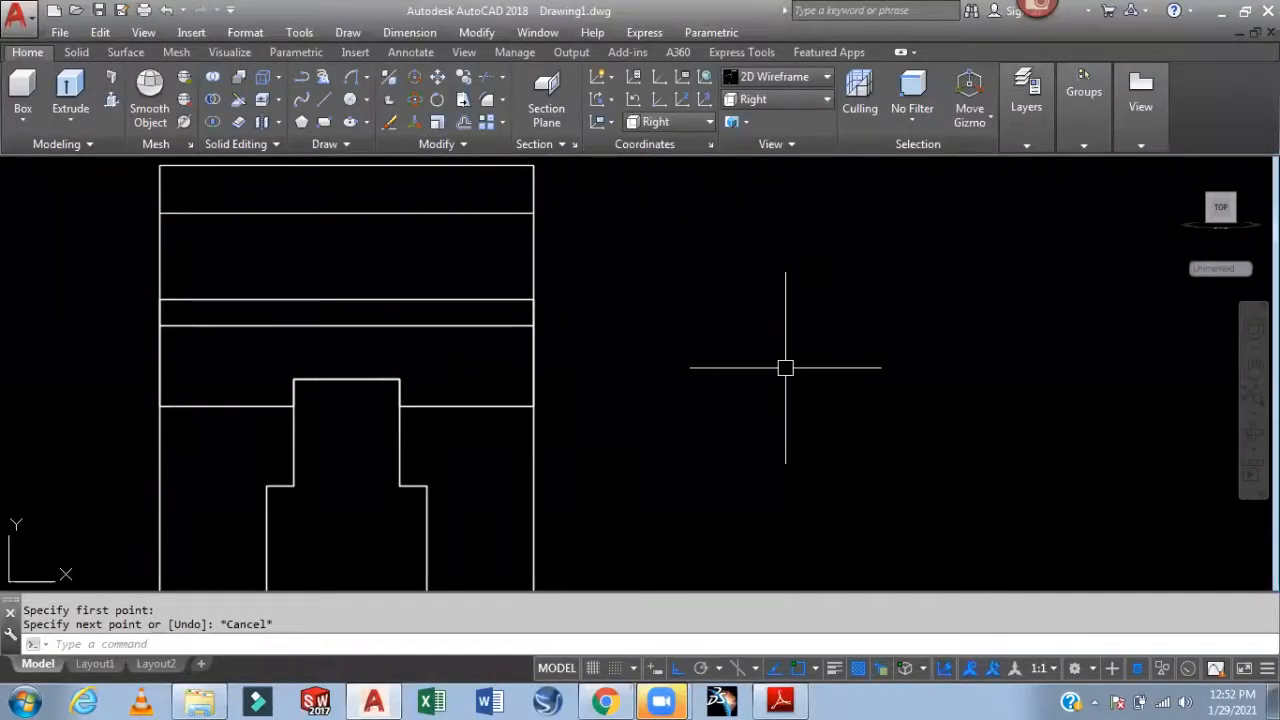
# Draw a 5-unit line and a radius-15 circle centred on its end
pyautogui.write('L')
pyautogui.press('Return')
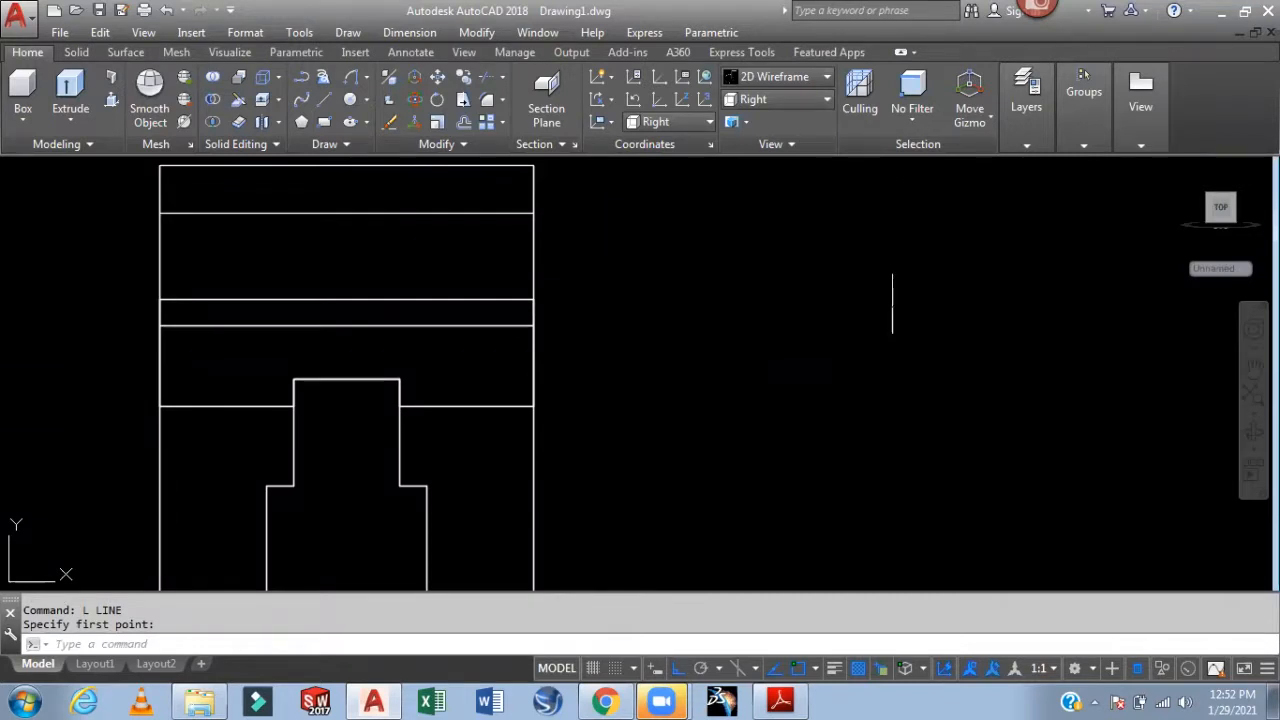
pyautogui.write('5')
pyautogui.press('Return')
pyautogui.press('Escape')
pyautogui.moveTo(940, 330); pyautogui.dragTo(881, 372, button='middle')
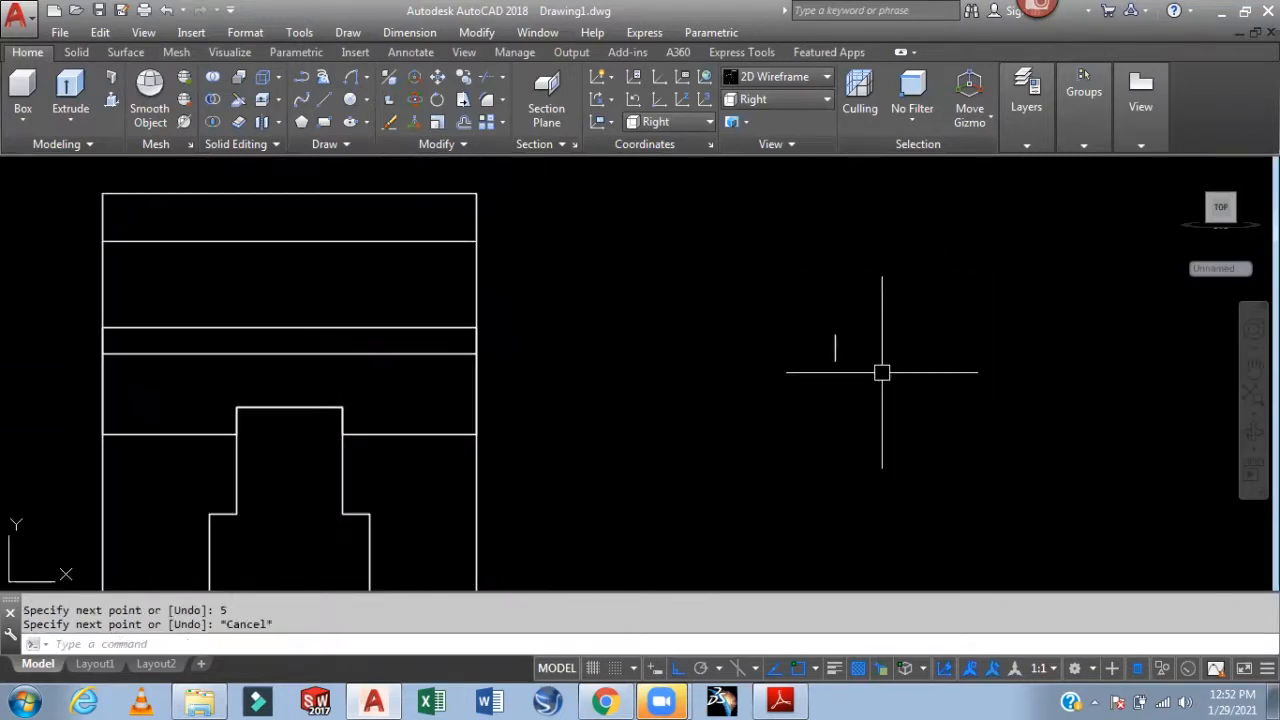
pyautogui.write('c')
pyautogui.press('Return')
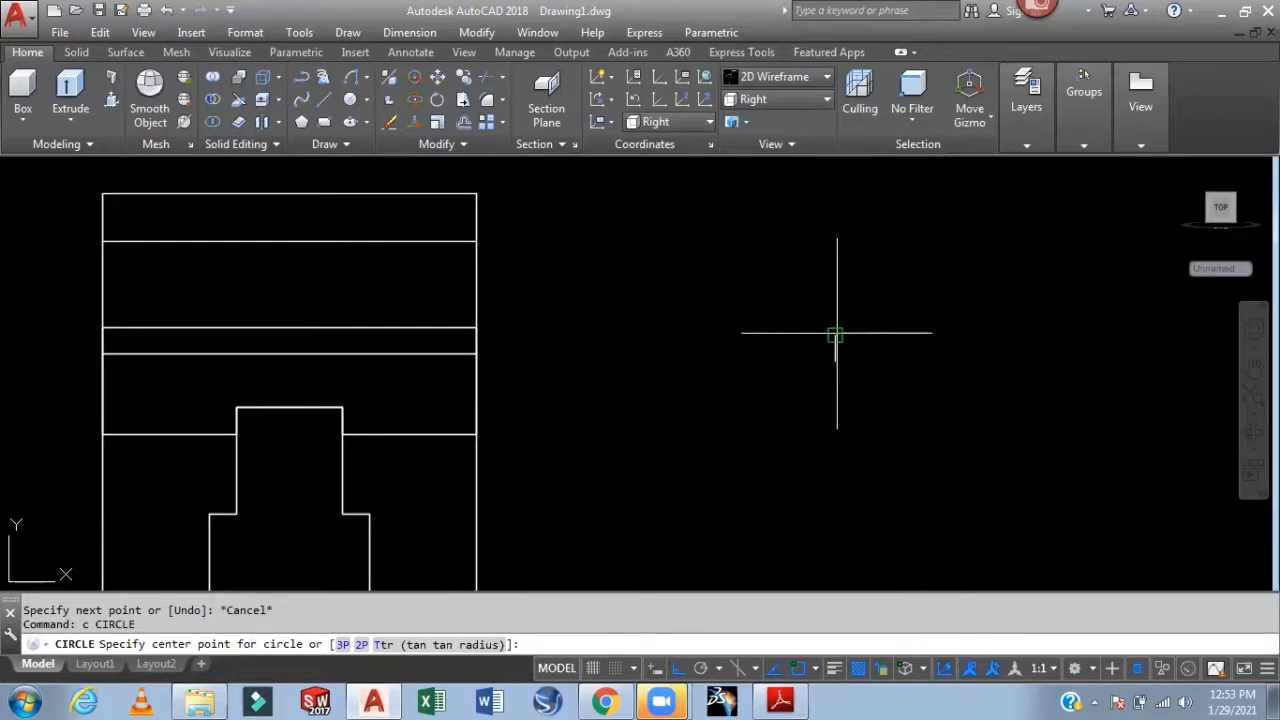
pyautogui.click(835, 335)
pyautogui.write('15')
pyautogui.press('Return')
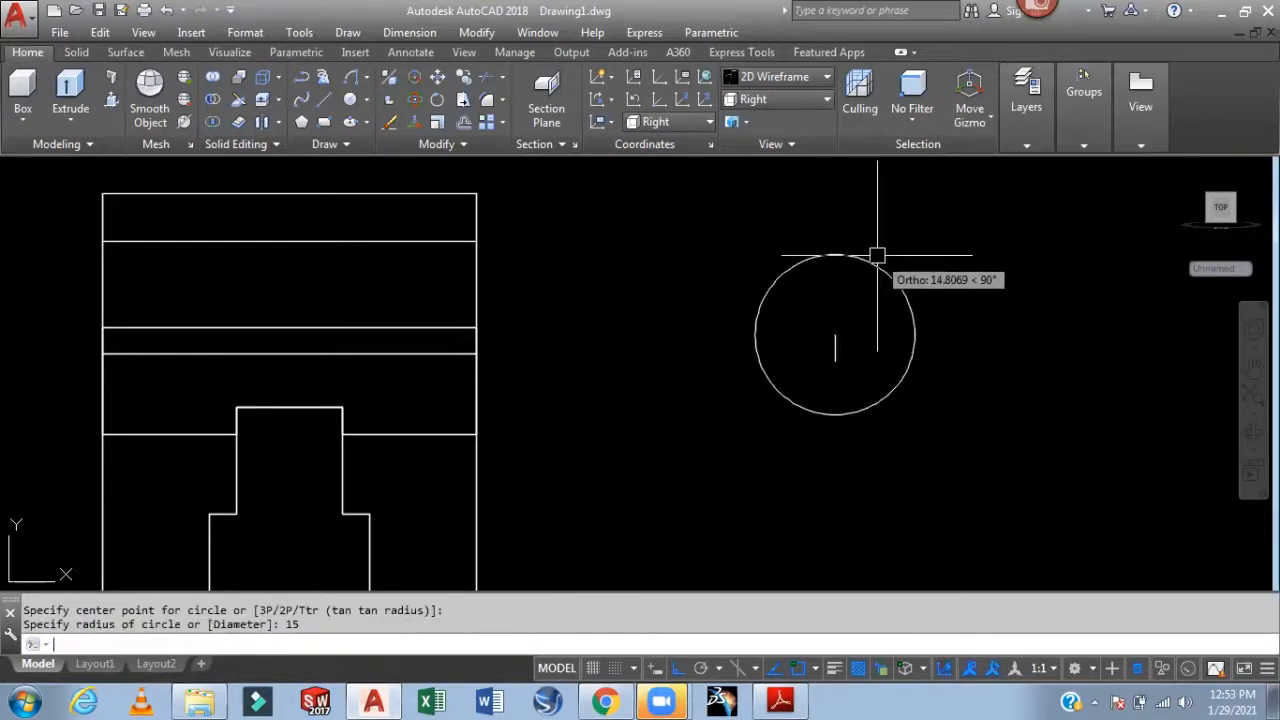
# Draw horizontal lines running left and right from the circle
pyautogui.write('L')
pyautogui.press('Return')
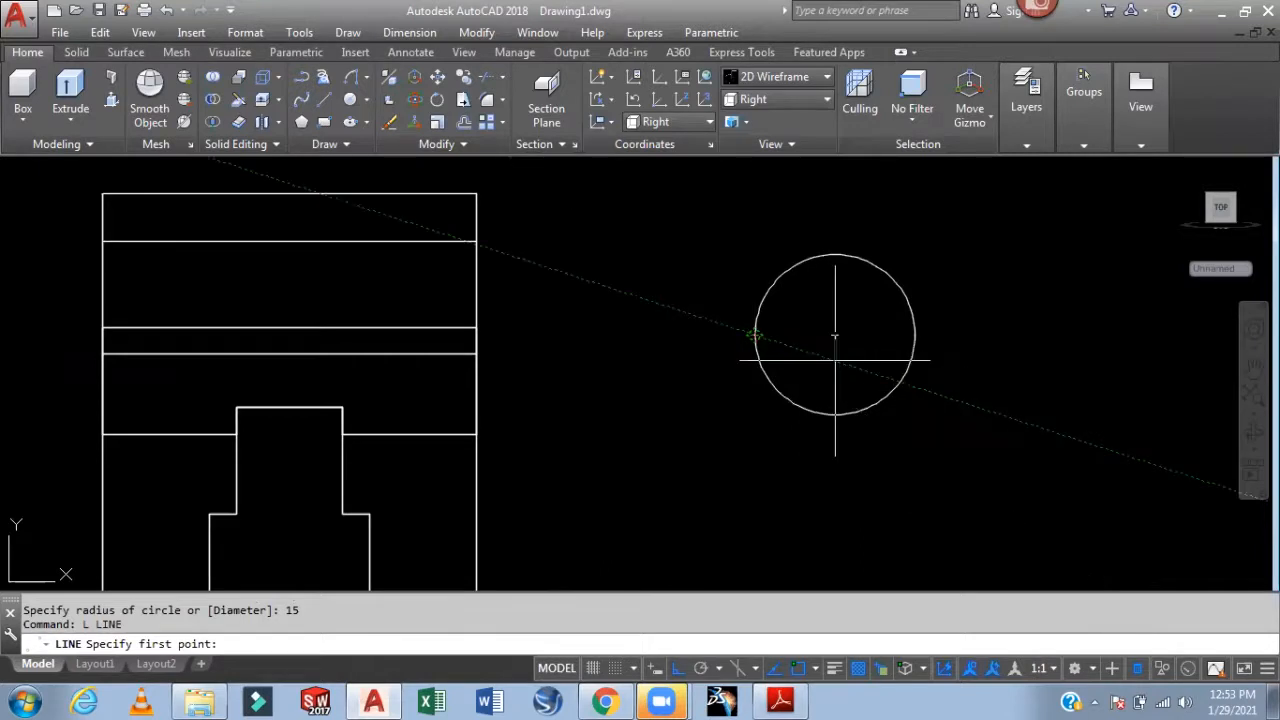
pyautogui.click(835, 337)
pyautogui.click(738, 359)
pyautogui.press('Return')
pyautogui.press('Return')
pyautogui.click(835, 360)
pyautogui.click(972, 360)
pyautogui.press('Return')
# Erase the leftover horizontal construction lines
pyautogui.scroll(5, 841, 336)
pyautogui.scroll(-4, 850, 345)
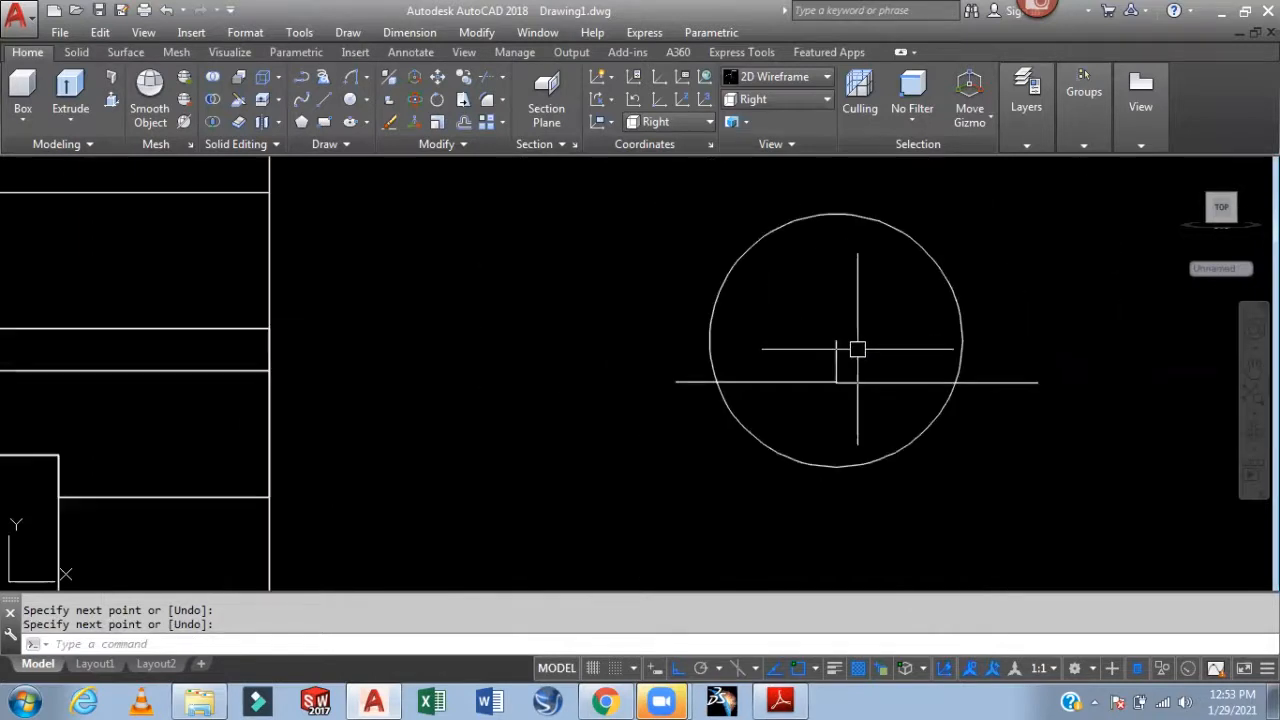
pyautogui.click(831, 357)
pyautogui.press('Delete')
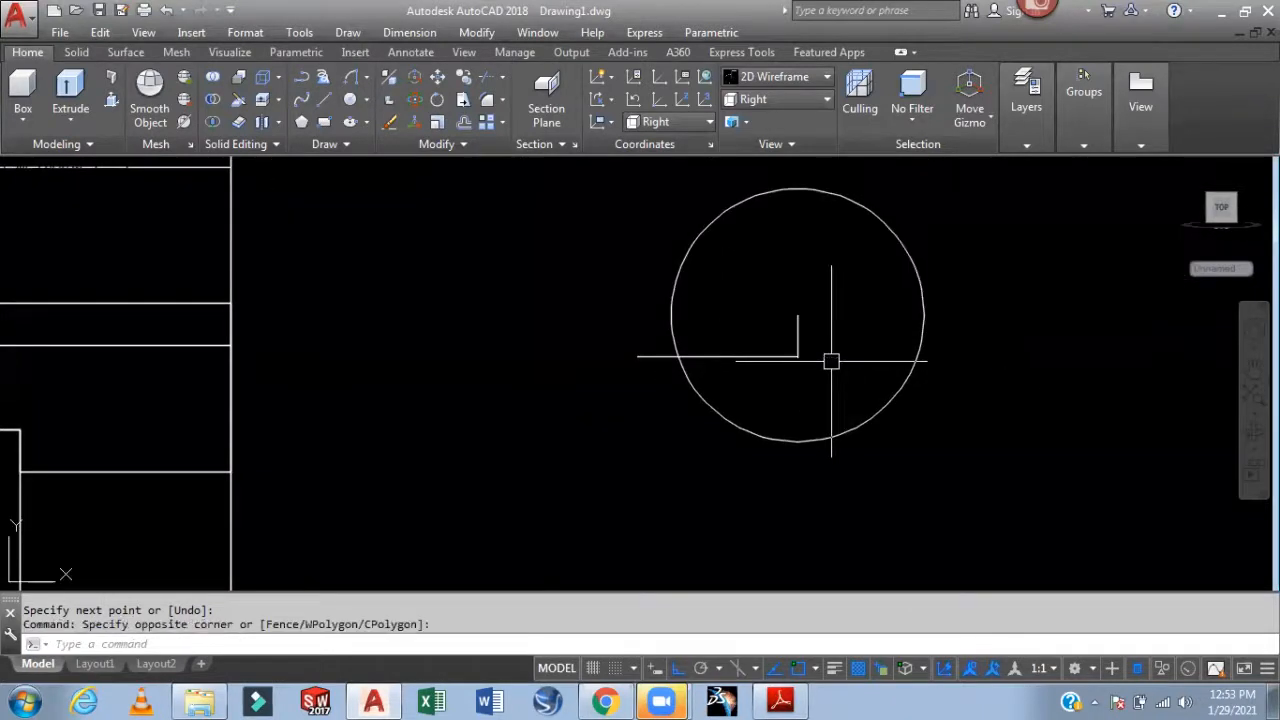
pyautogui.click(766, 358)
pyautogui.press('Delete')
# Draw a horizontal base line leftward from the vertical line's bottom end
pyautogui.scroll(2, 815, 372)
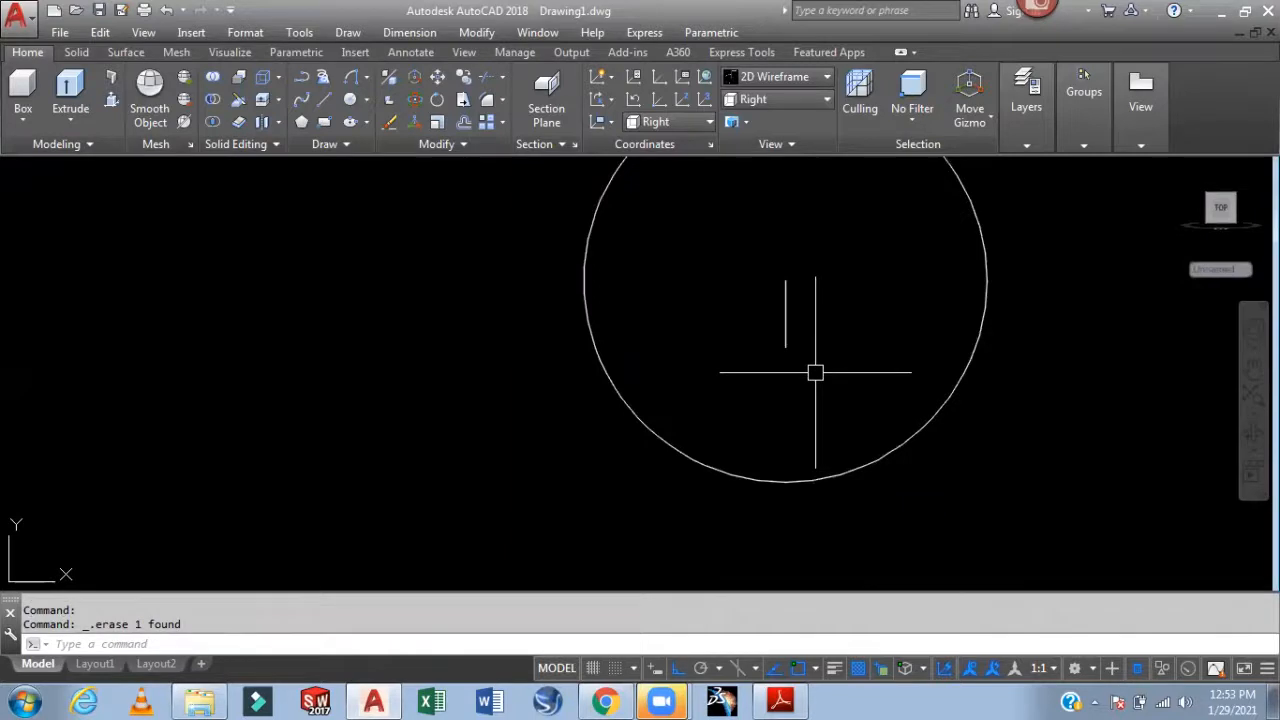
pyautogui.write('l')
pyautogui.press('Return')
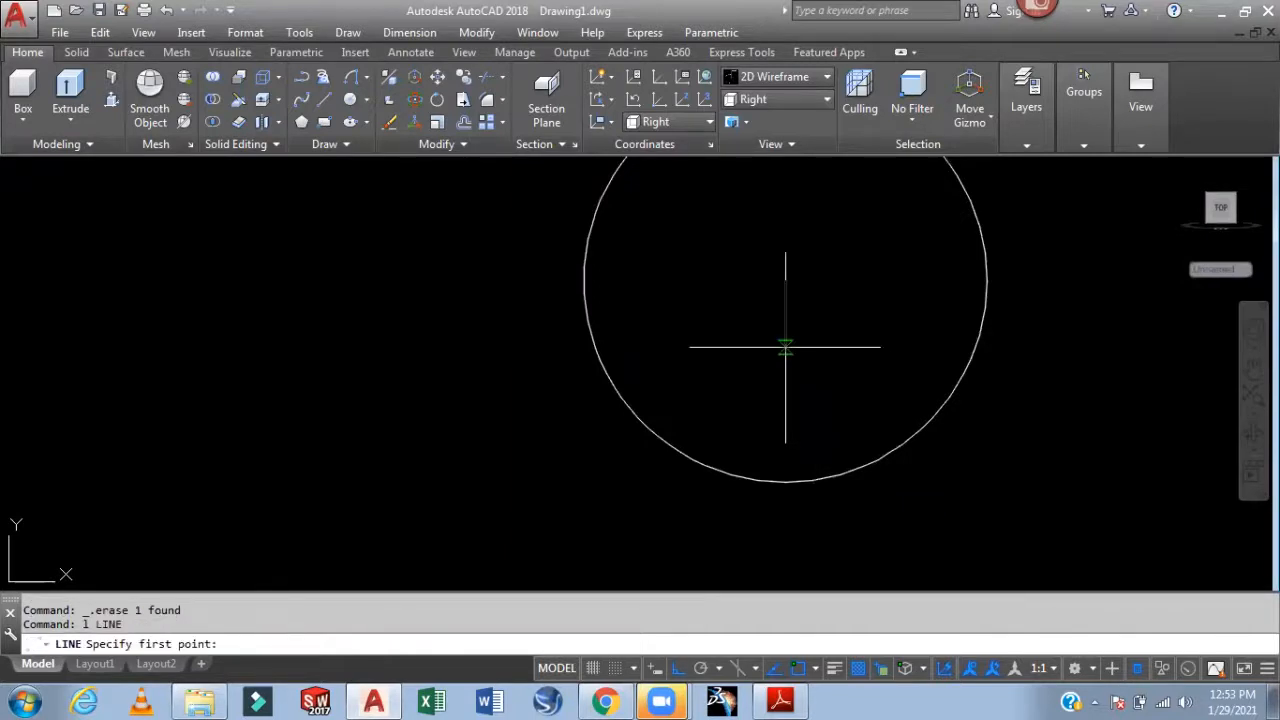
pyautogui.click(785, 348)
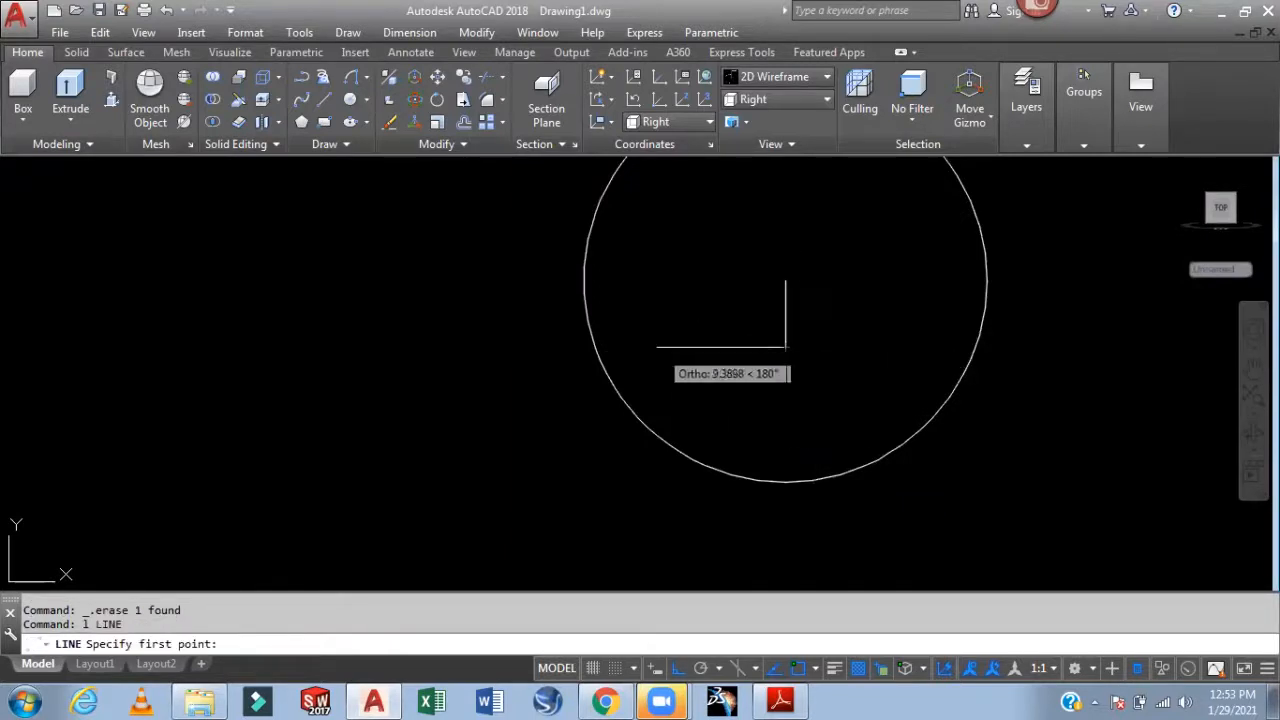
pyautogui.click(486, 347)
pyautogui.press('Return')
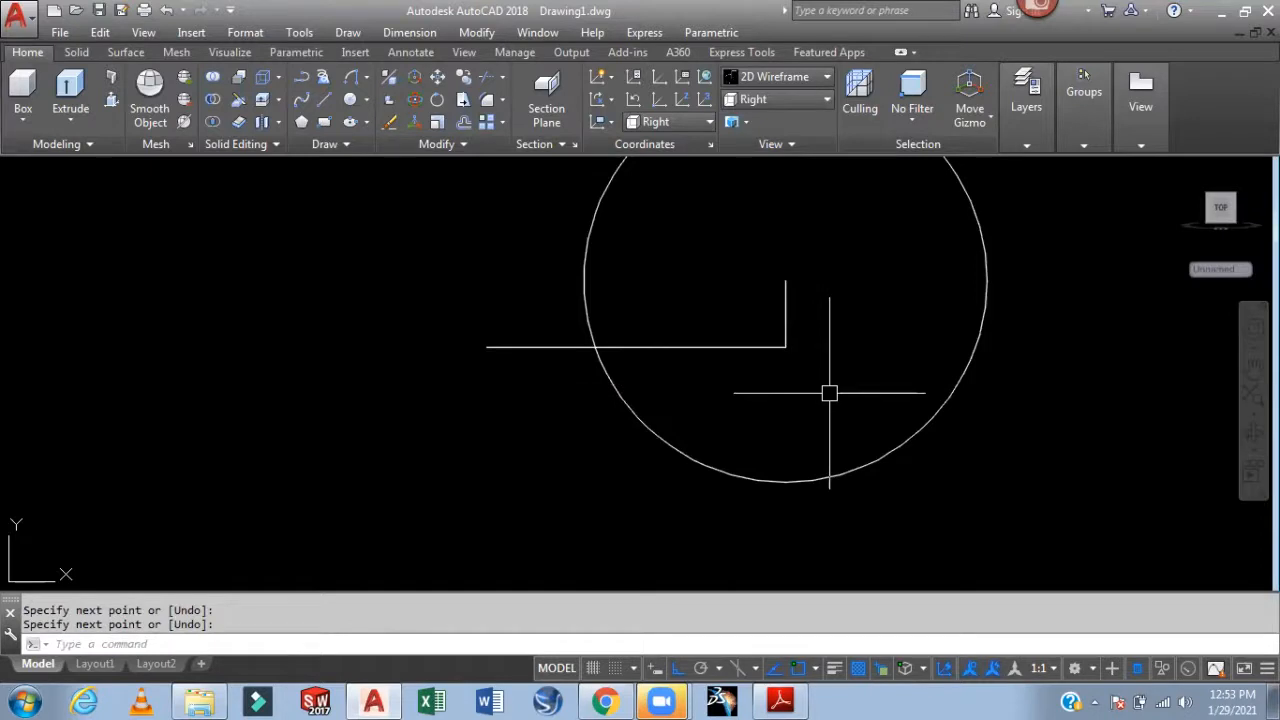
# Try extending the base line to the circle edge, then cancel EXTEND
pyautogui.write('ex')
pyautogui.press('Return')
pyautogui.press('Return')
pyautogui.click(755, 349)
pyautogui.click(758, 350)
pyautogui.click(975, 363)
pyautogui.scroll(-2, 978, 363)
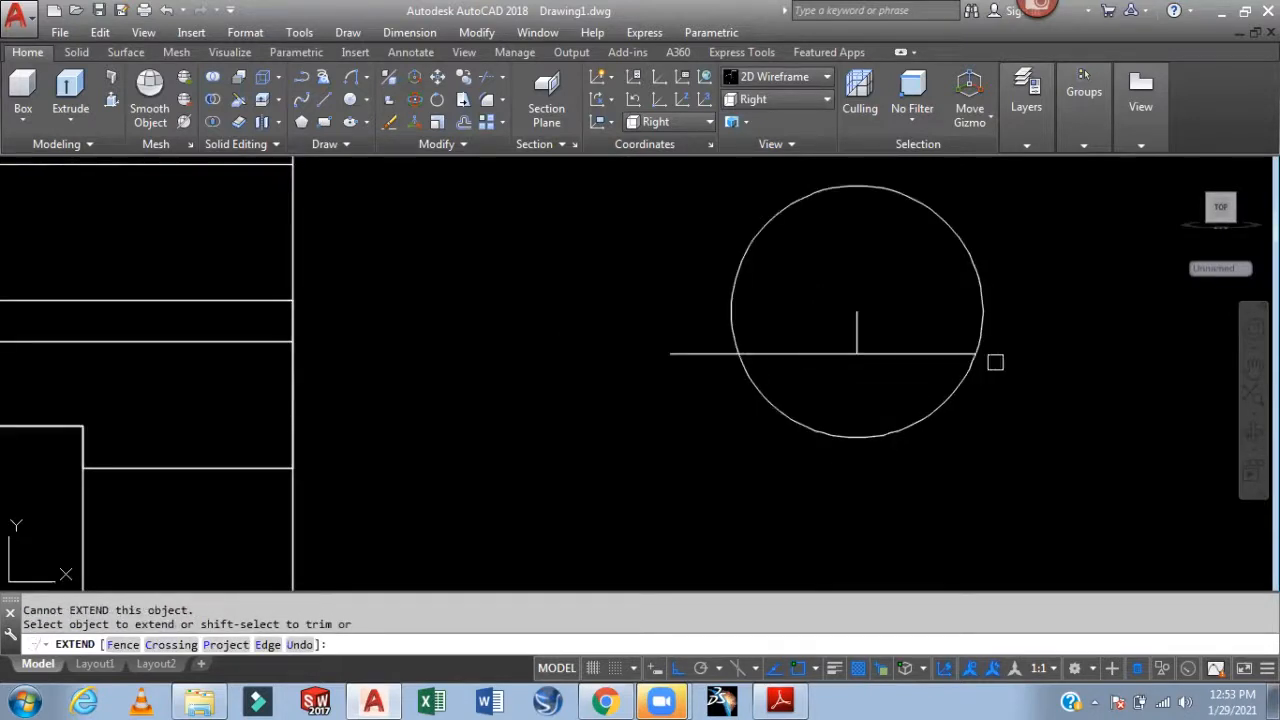
pyautogui.moveTo(1048, 364); pyautogui.dragTo(886, 377, button='middle')
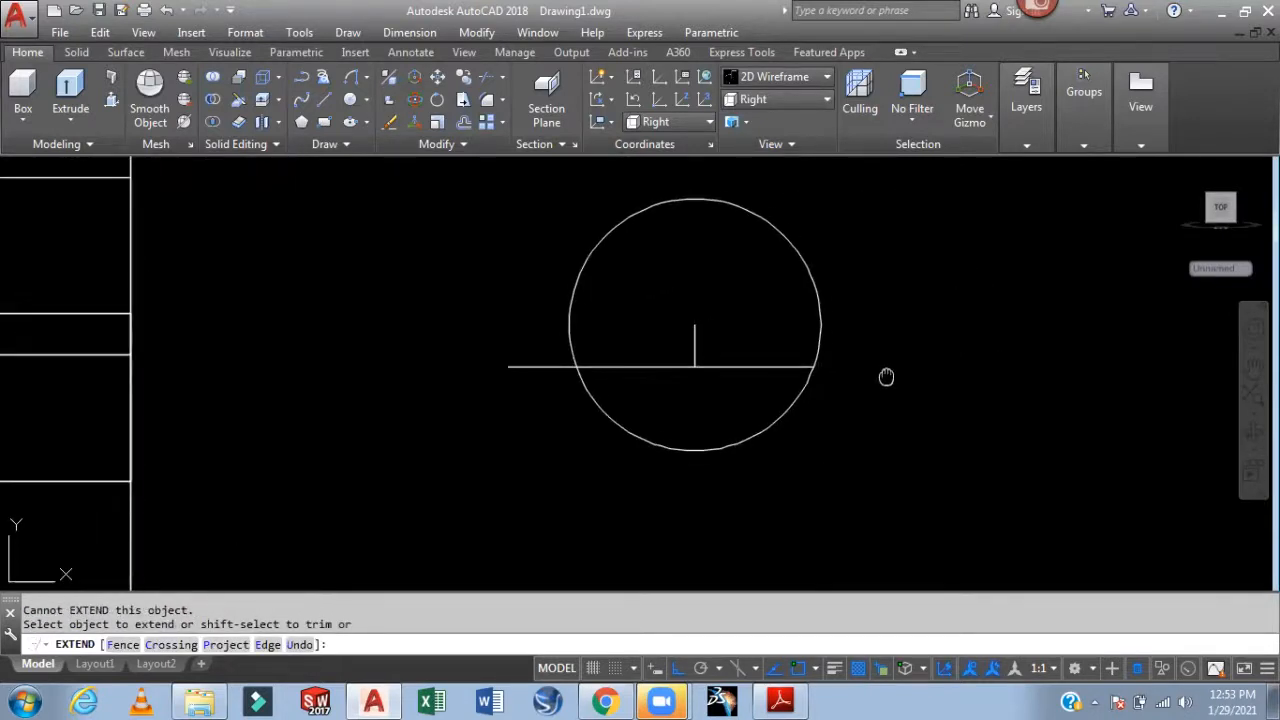
pyautogui.press('Escape')
# Draw vertical lines at the circle's left and right edges, reaching below the base
pyautogui.write('l')
pyautogui.press('Return')
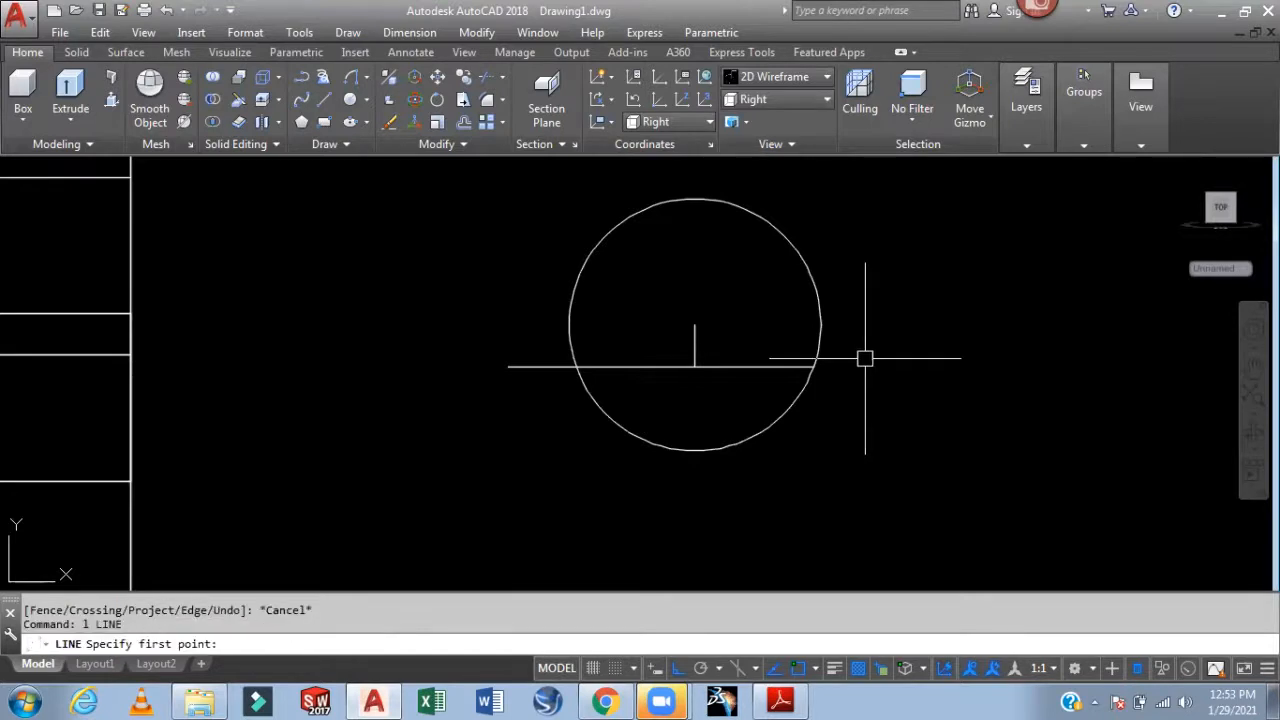
pyautogui.click(821, 325)
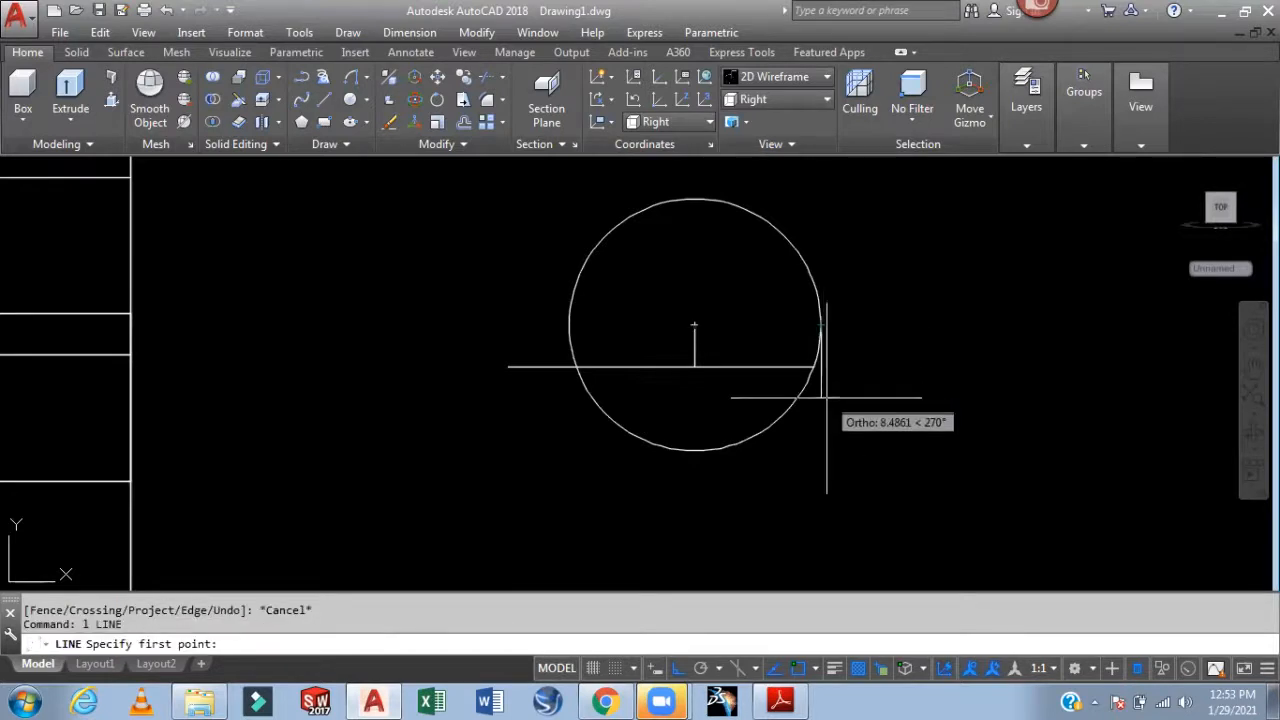
pyautogui.click(821, 398)
pyautogui.press('Return')
pyautogui.press('Return')
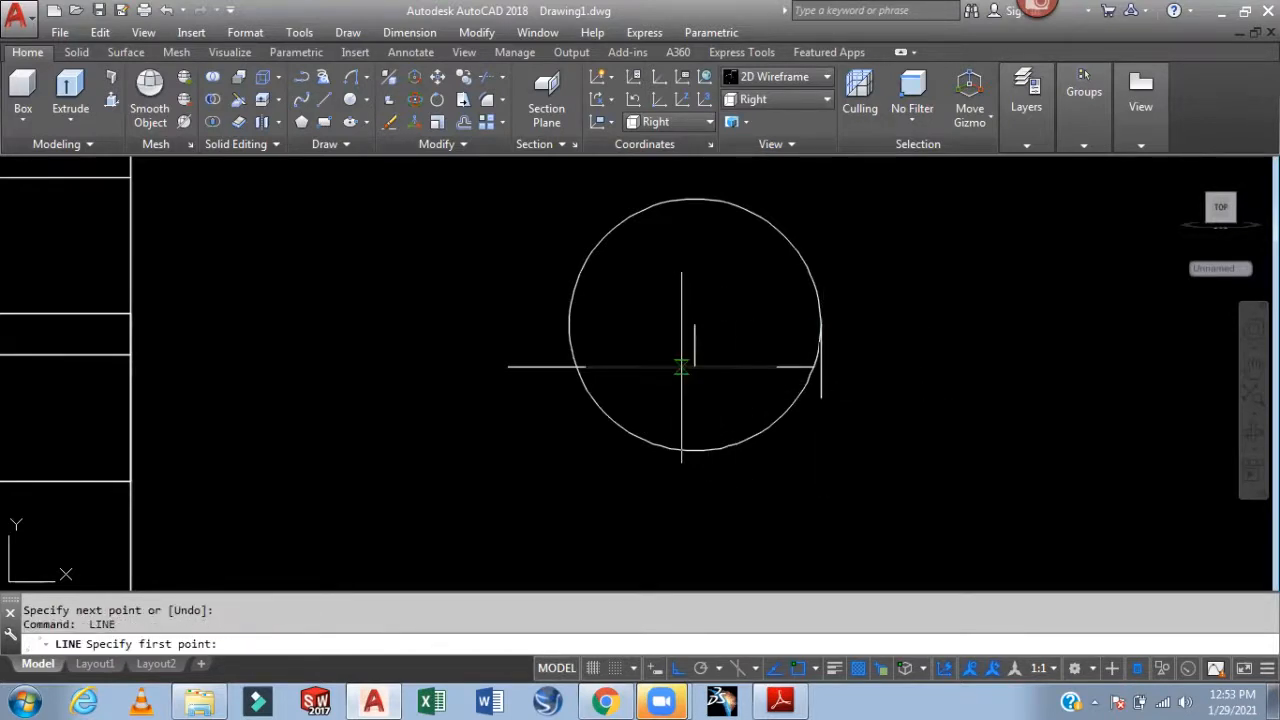
pyautogui.click(569, 325)
pyautogui.click(569, 395)
pyautogui.press('Return')
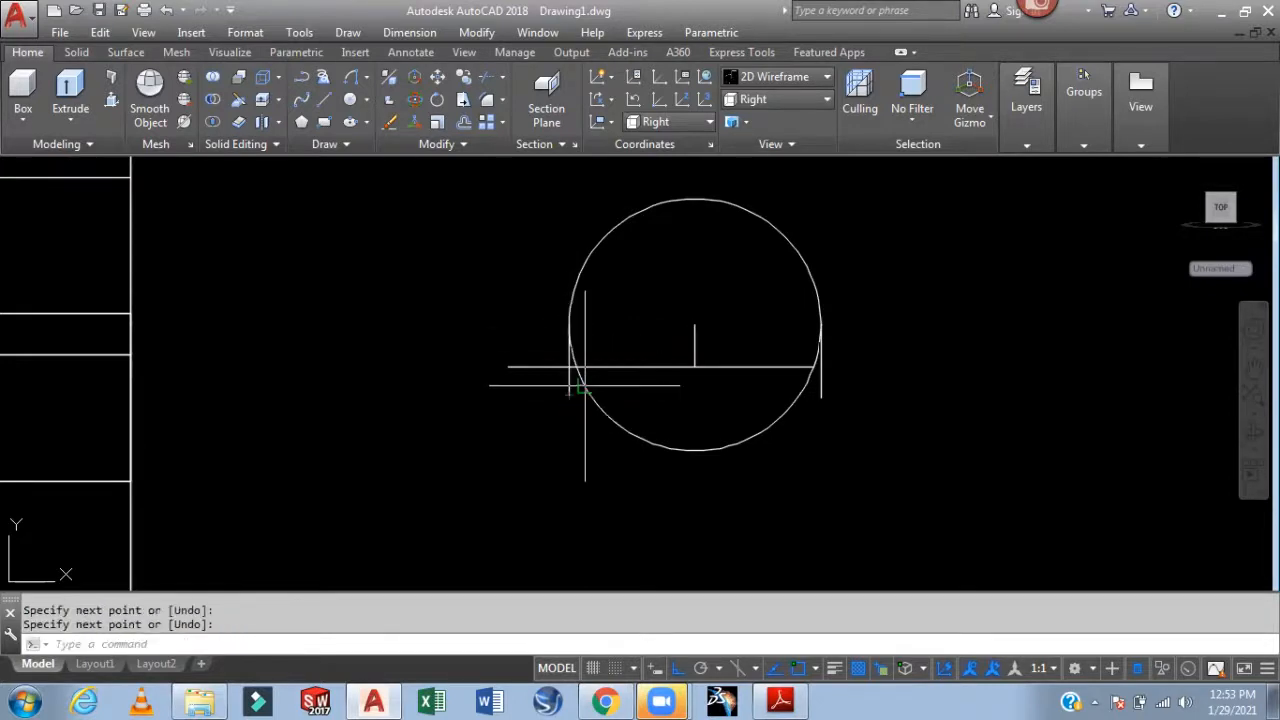
# Trim the base line stubs, the vertical edges' lower ends and the left arc piece
pyautogui.write('tr')
pyautogui.press('Return')
pyautogui.press('Return')
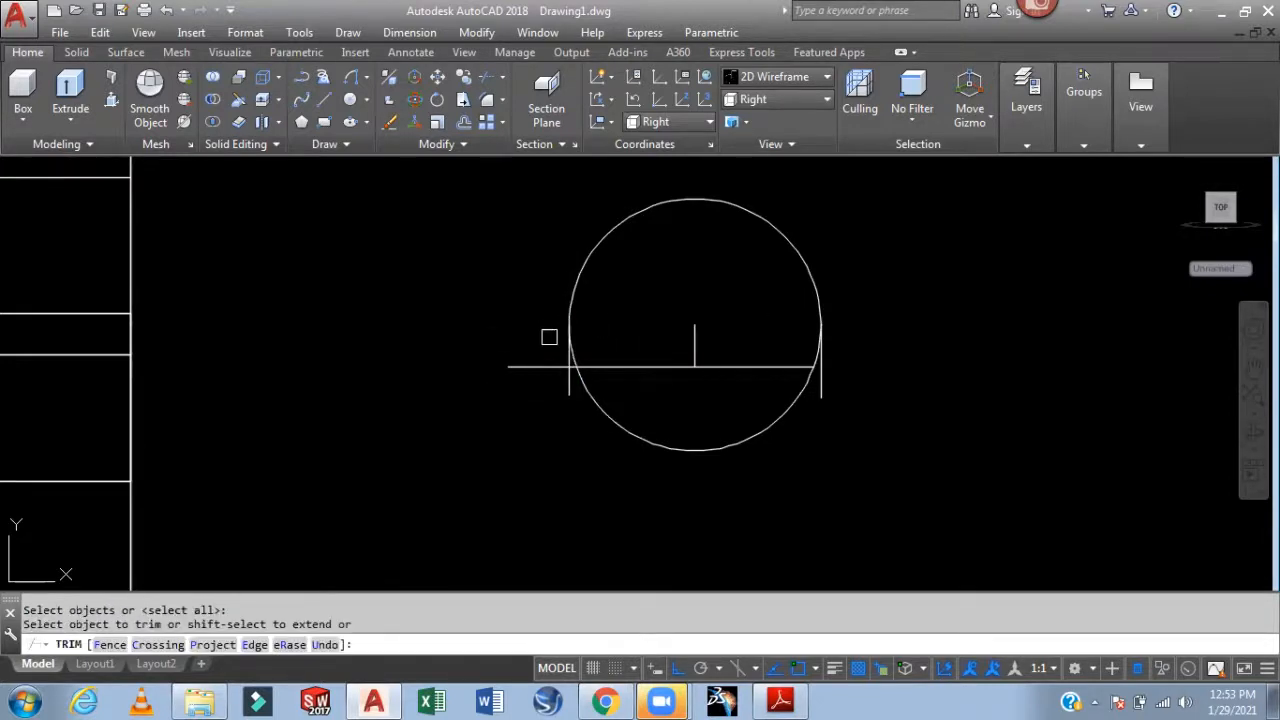
pyautogui.click(540, 367)
pyautogui.click(569, 386)
pyautogui.scroll(3, 586, 363)
pyautogui.click(547, 352)
pyautogui.scroll(-2, 597, 336)
pyautogui.click(824, 333)
pyautogui.scroll(2, 831, 333)
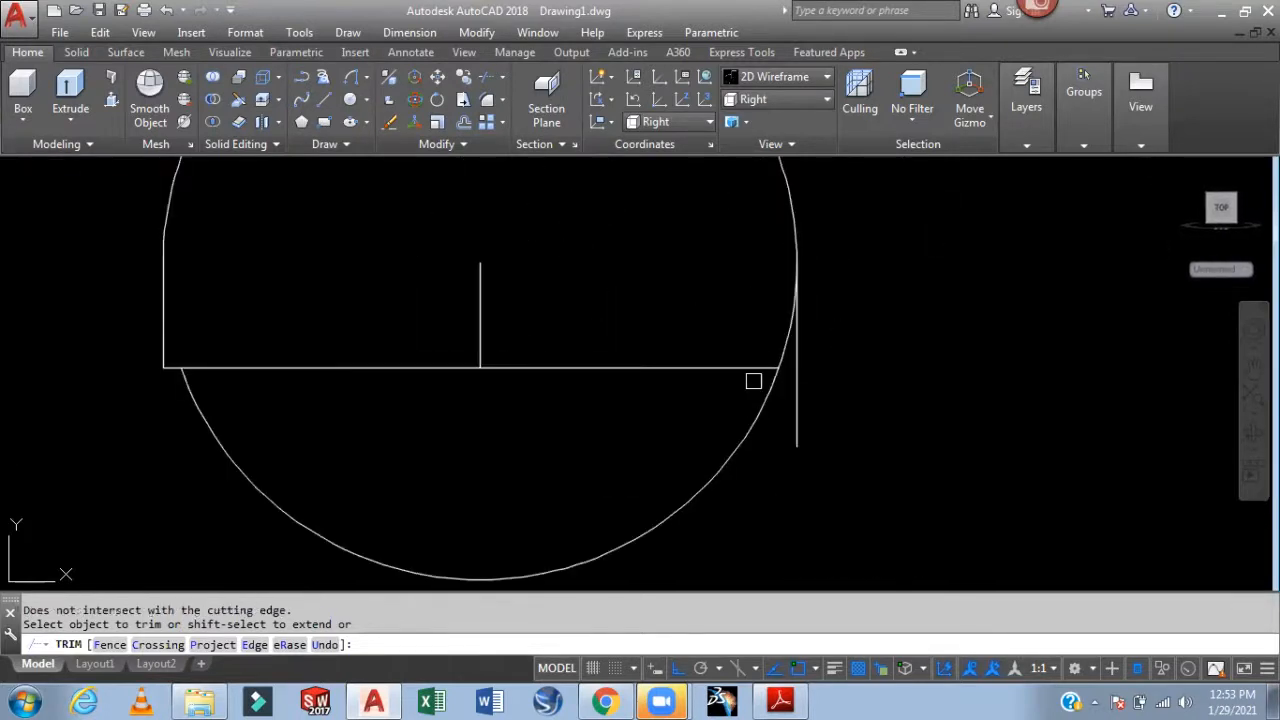
pyautogui.keyDown('shift'); pyautogui.click(746, 369); pyautogui.keyUp('shift')
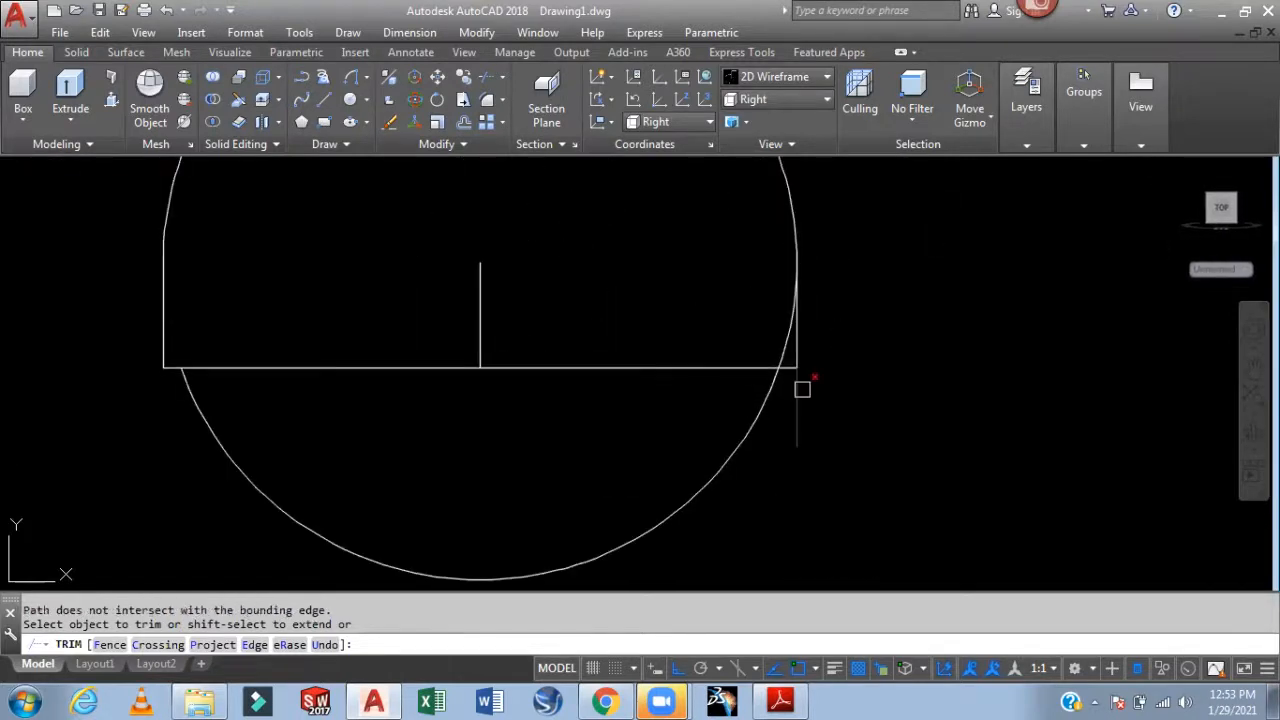
pyautogui.click(799, 392)
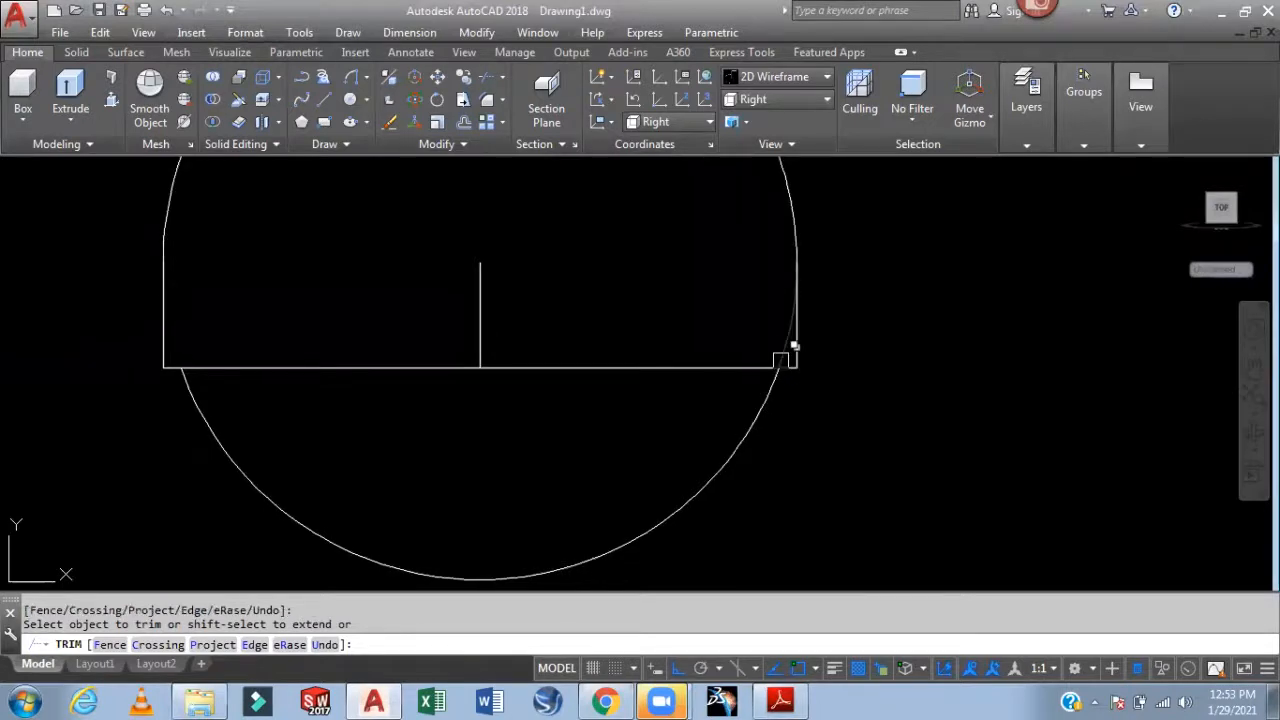
# Delete the lower arc and the inner vertical line, then pan so both views show
pyautogui.press('Escape')
pyautogui.click(752, 422)
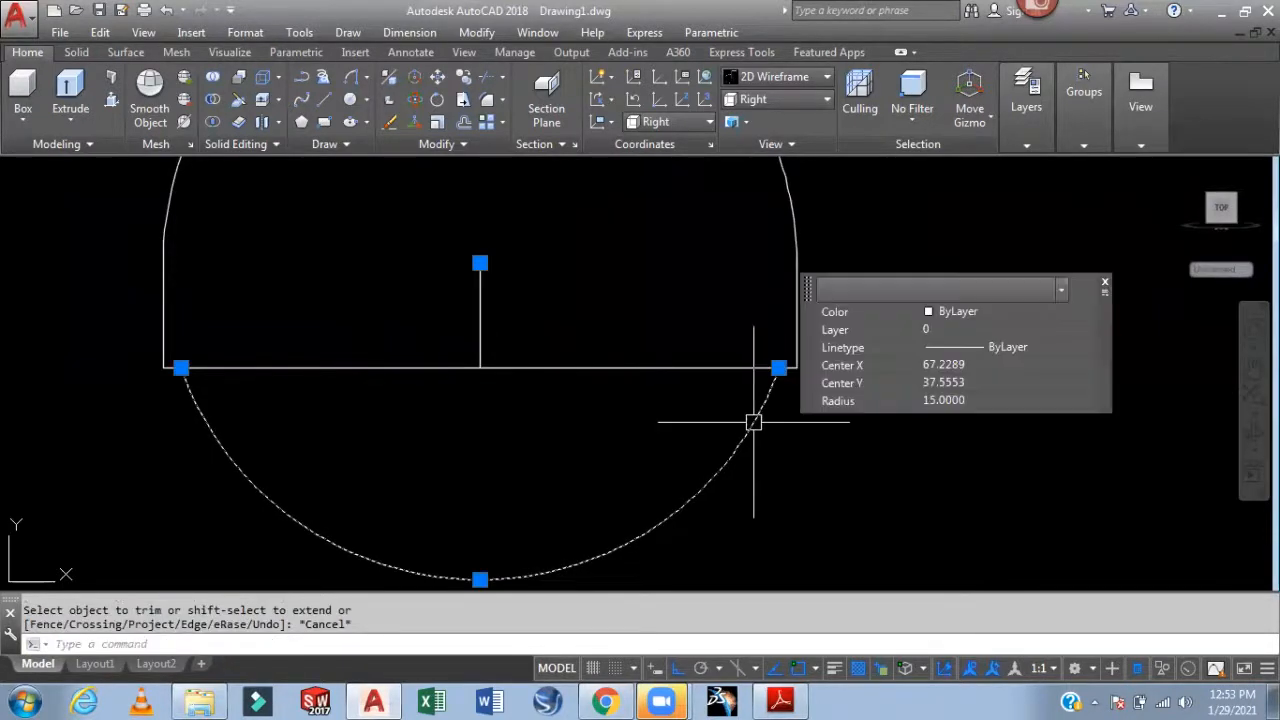
pyautogui.press('Delete')
pyautogui.click(488, 320)
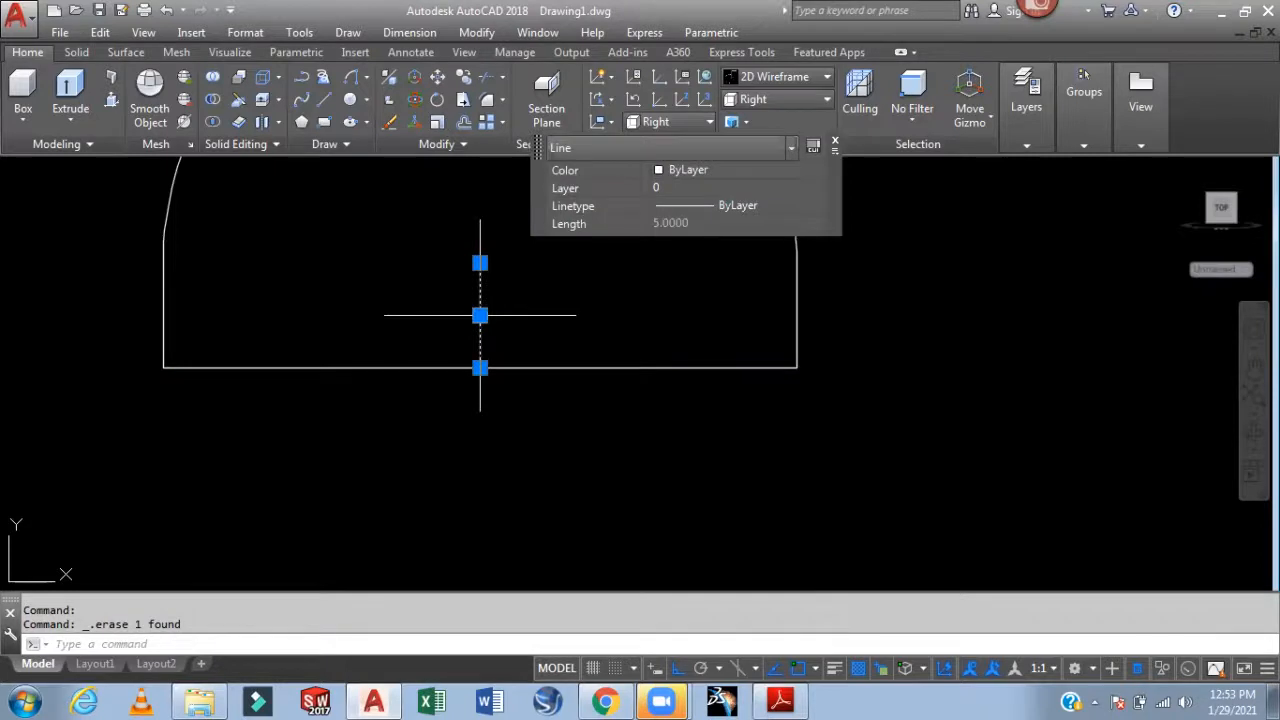
pyautogui.press('Delete')
pyautogui.scroll(-5, 626, 337)
pyautogui.moveTo(797, 329); pyautogui.dragTo(963, 374, button='middle')
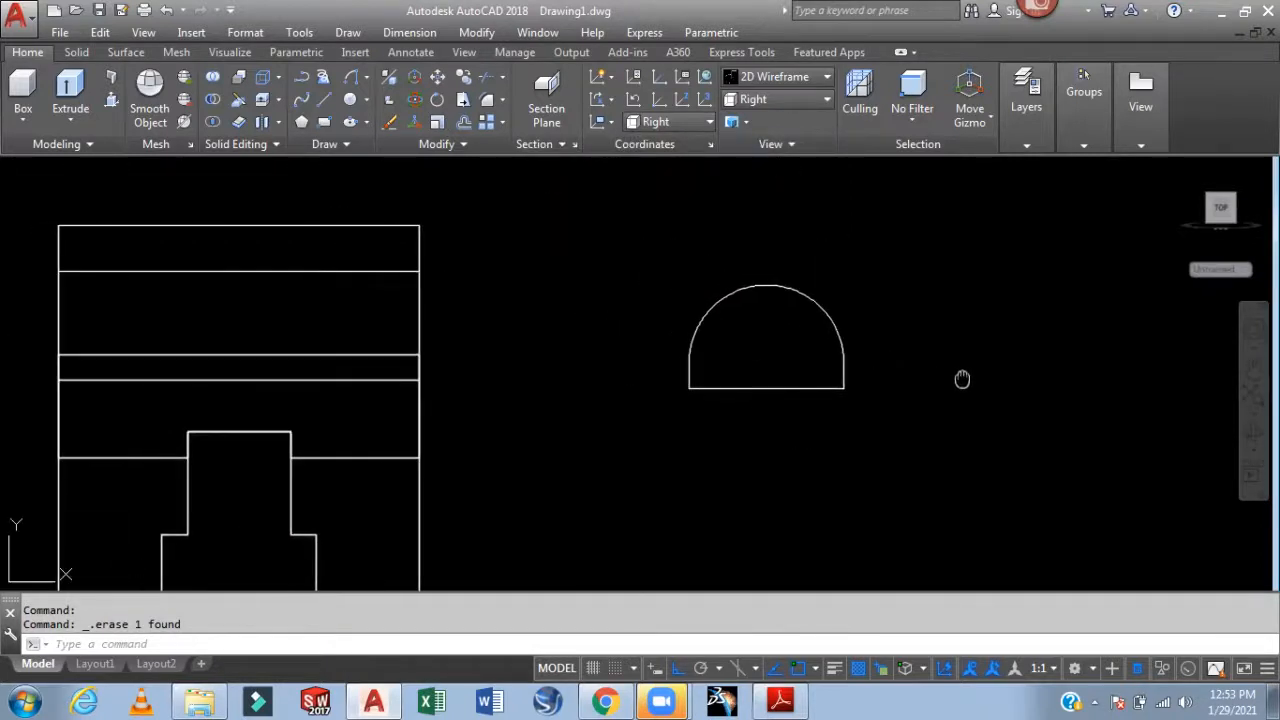
pyautogui.scroll(-3, 937, 366)
pyautogui.scroll(1, 549, 434)
pyautogui.scroll(2, 500, 403)
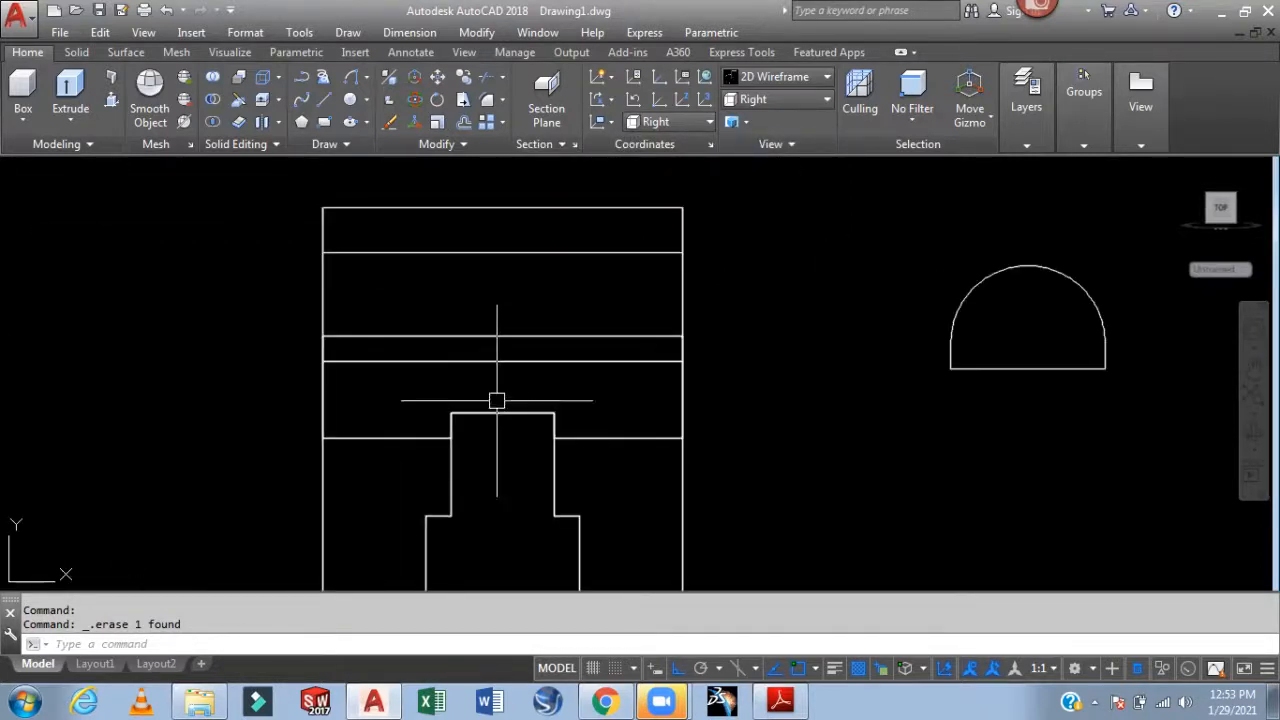
pyautogui.moveTo(751, 387); pyautogui.dragTo(628, 389, button='middle')
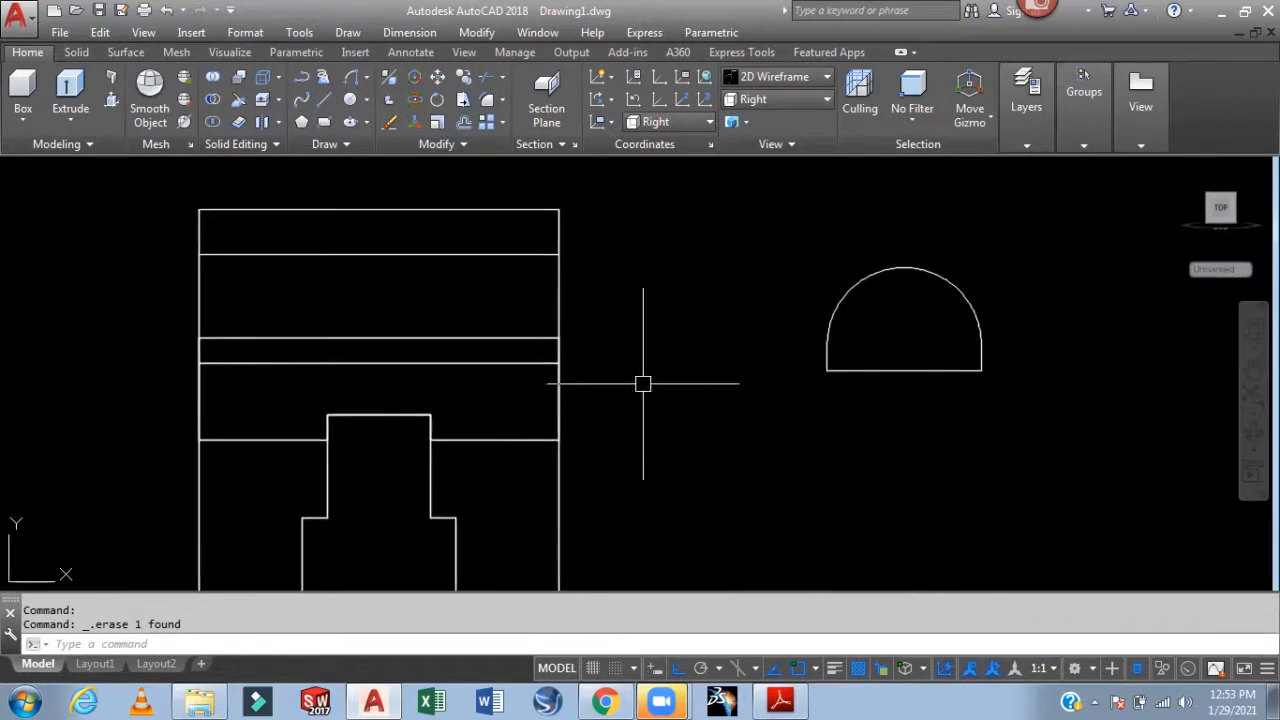
pyautogui.moveTo(1043, 320)
pyautogui.mouseDown(button='middle')
pyautogui.moveTo(1031, 334)
pyautogui.moveTo(1046, 326)
pyautogui.mouseUp(button='middle')
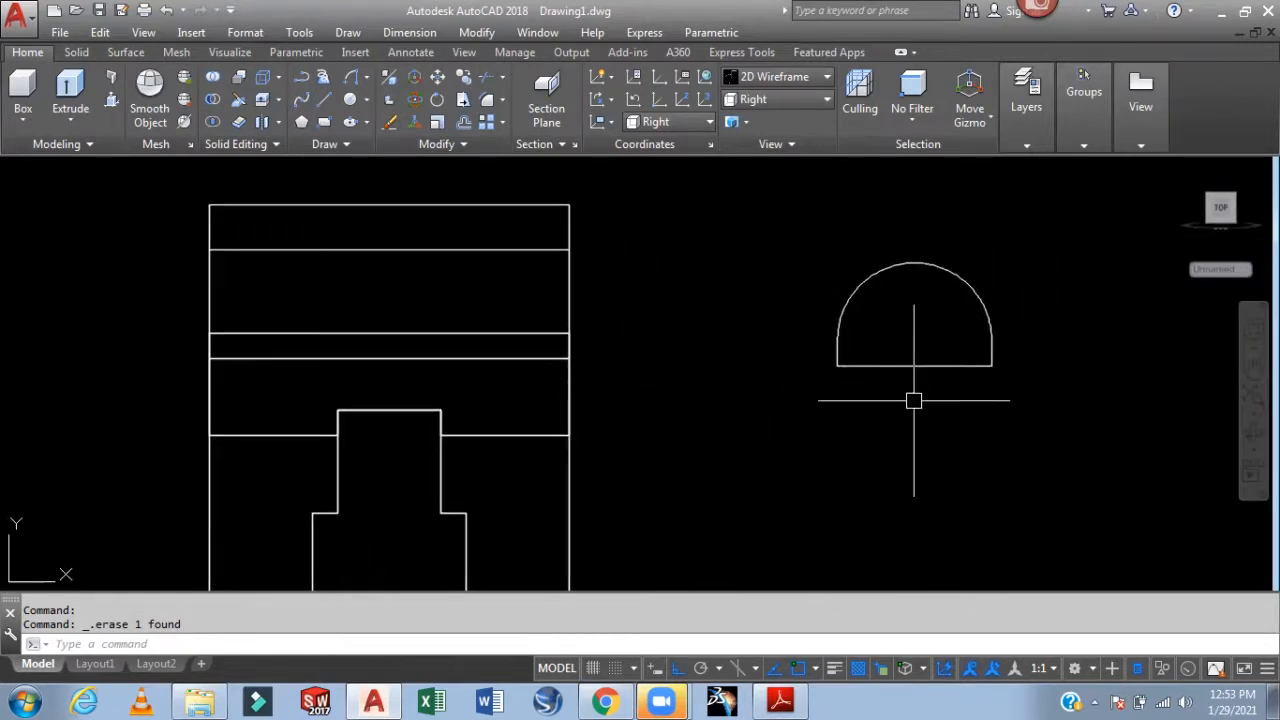
pyautogui.moveTo(877, 409); pyautogui.dragTo(855, 420, button='middle')
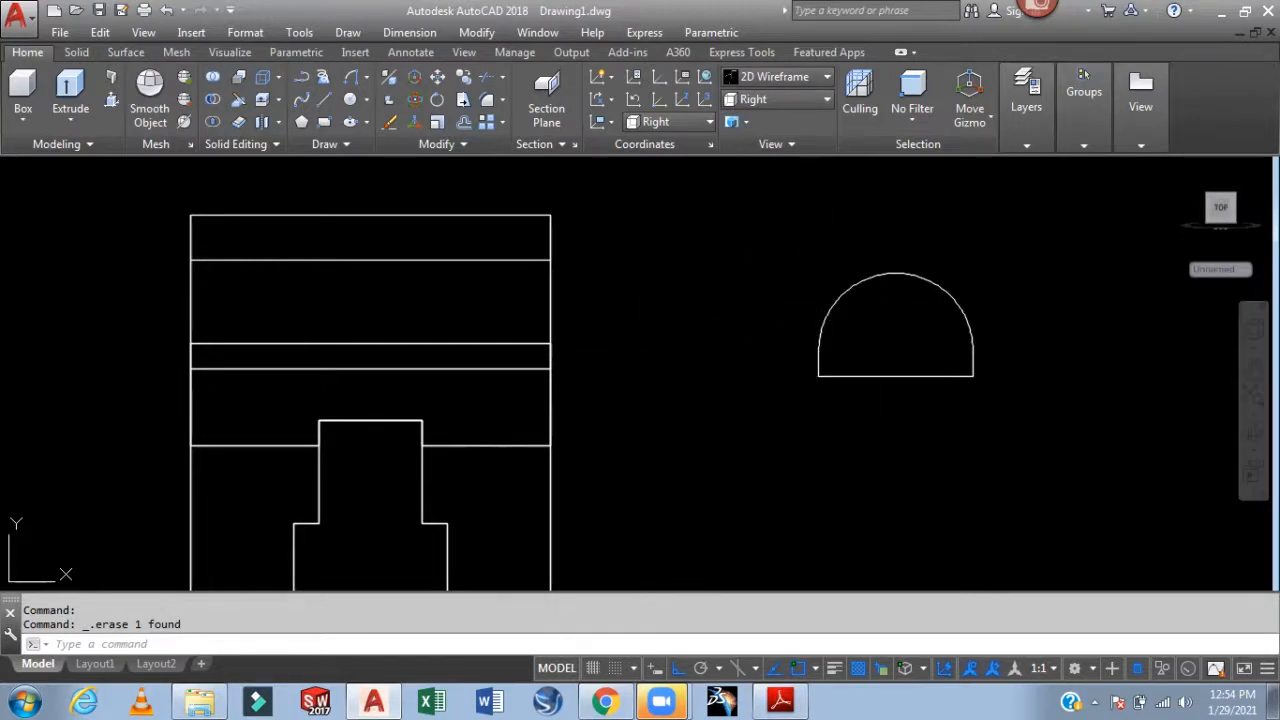
# Convert the arched outline into a region and check the bench vice PDF reference
pyautogui.write('REG')
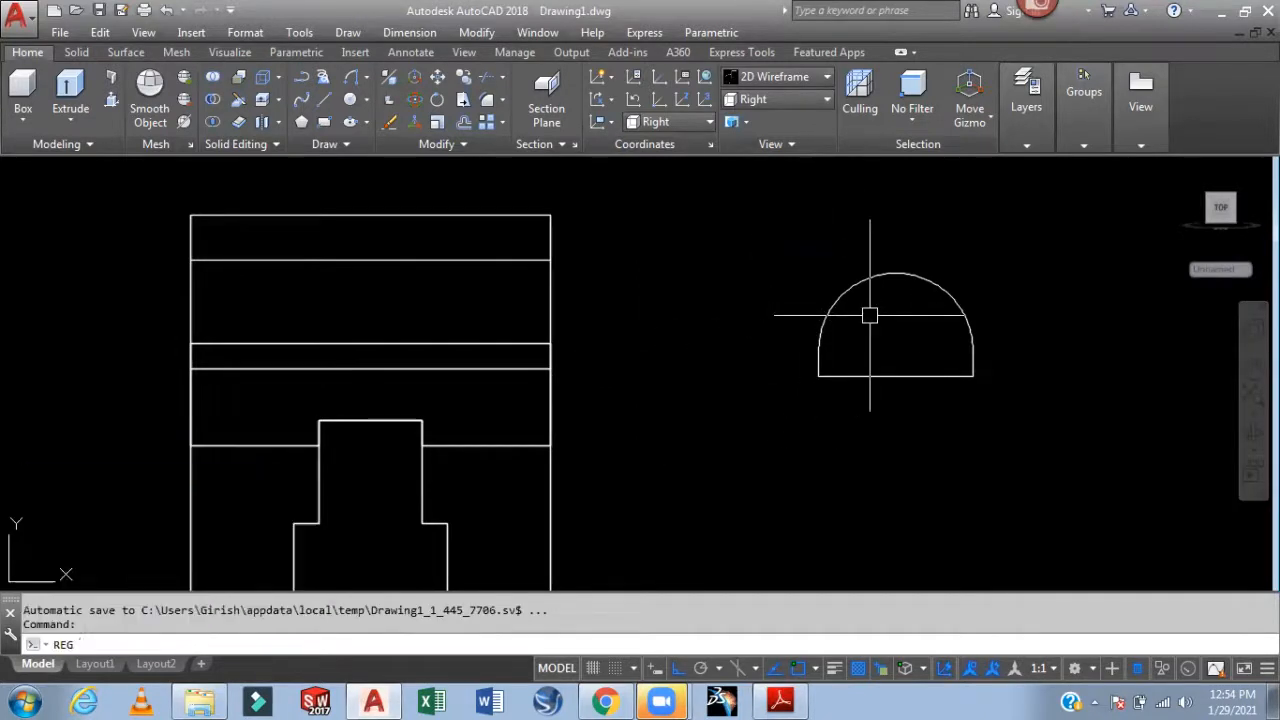
pyautogui.press('Return')
pyautogui.click(1024, 250)
pyautogui.click(862, 370)
pyautogui.press('Return')
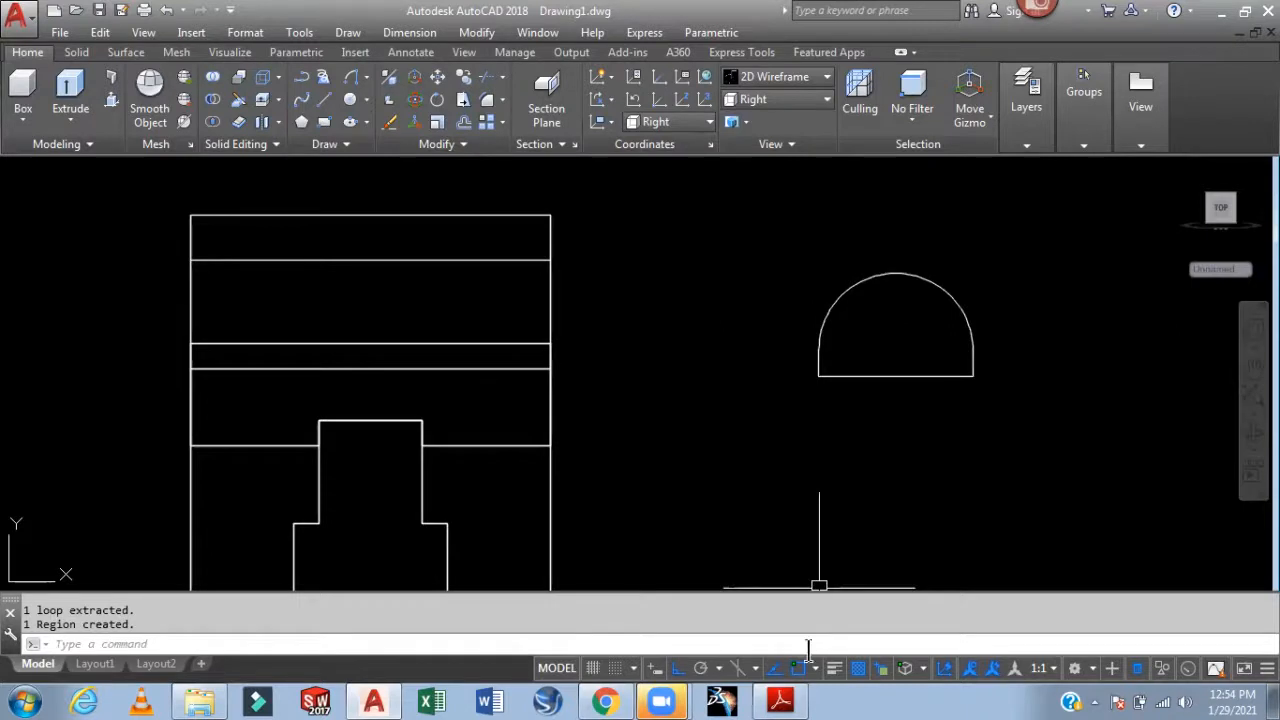
pyautogui.click(780, 700)
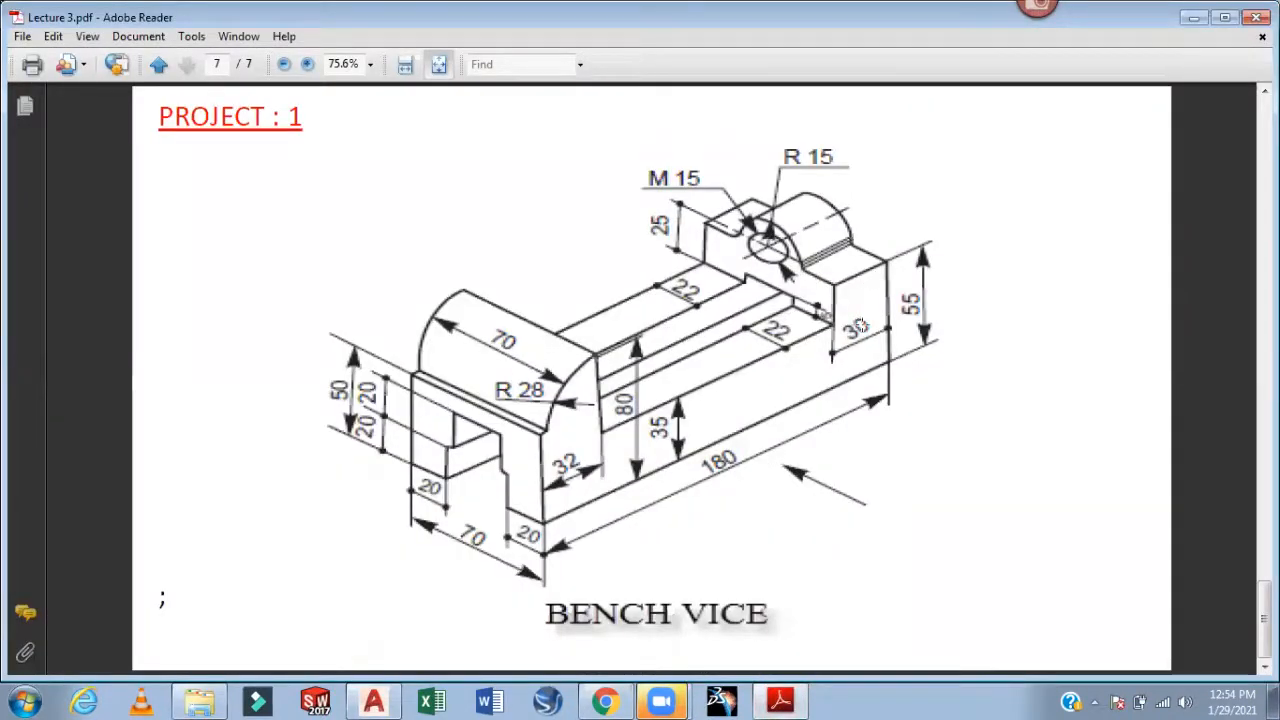
pyautogui.click(780, 700)
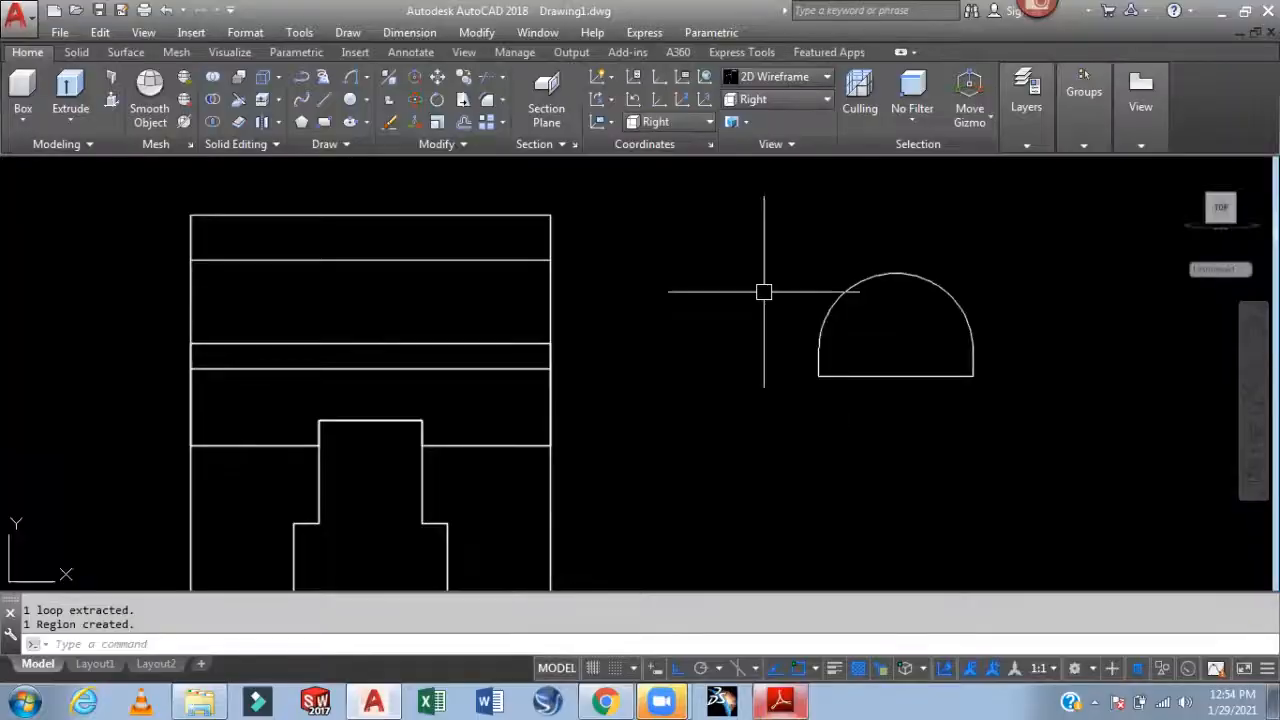
# Extrude the arched region 30 units
pyautogui.write('ext')
pyautogui.press('Return')
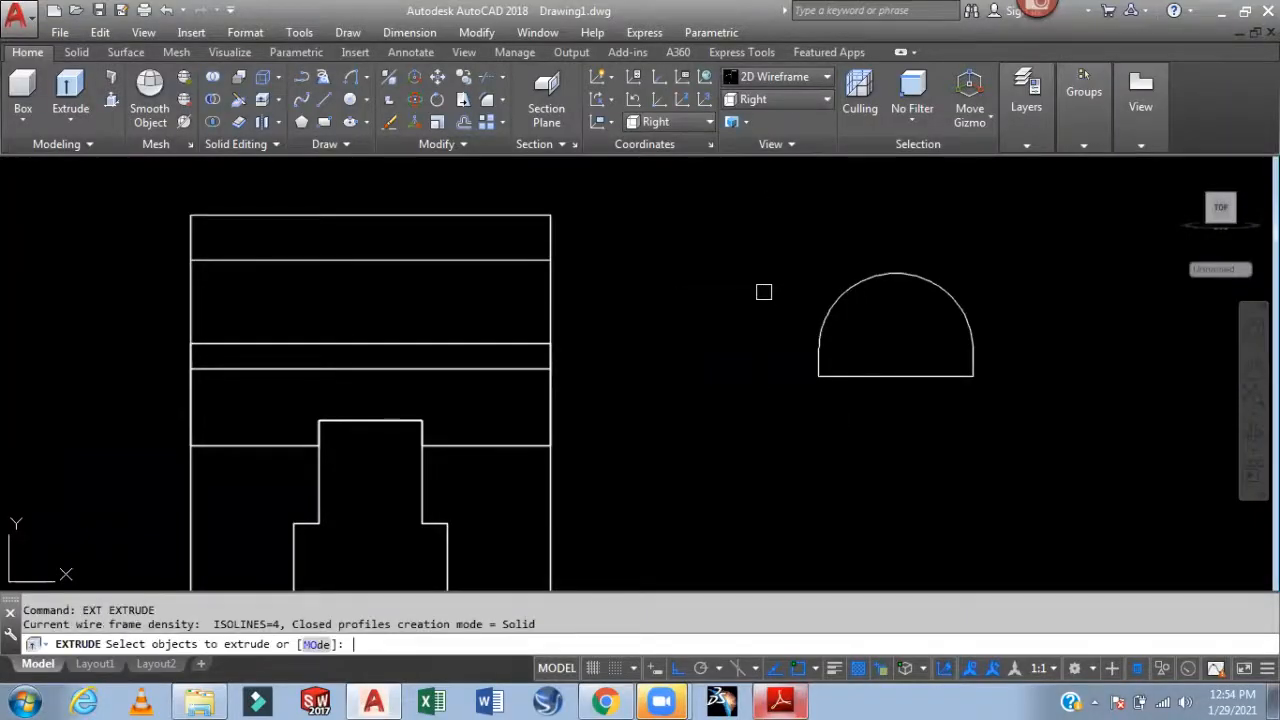
pyautogui.click(820, 320)
pyautogui.press('Return')
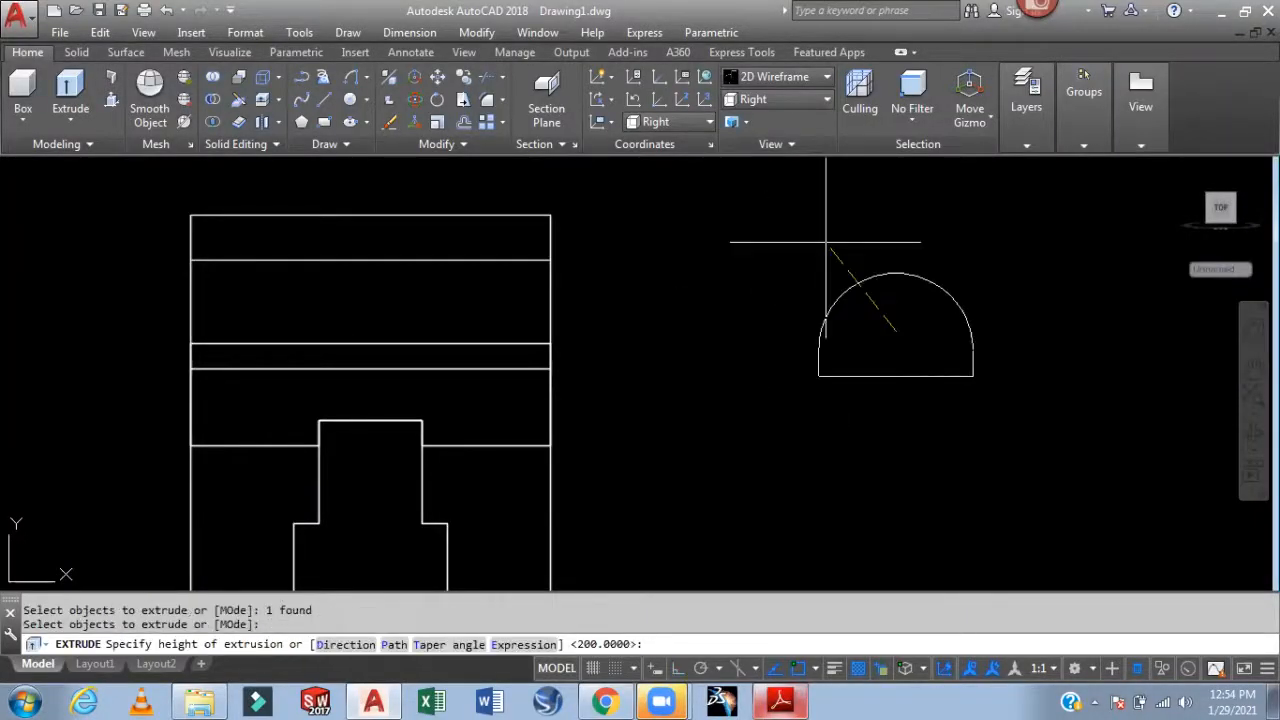
pyautogui.write('30')
pyautogui.press('Return')
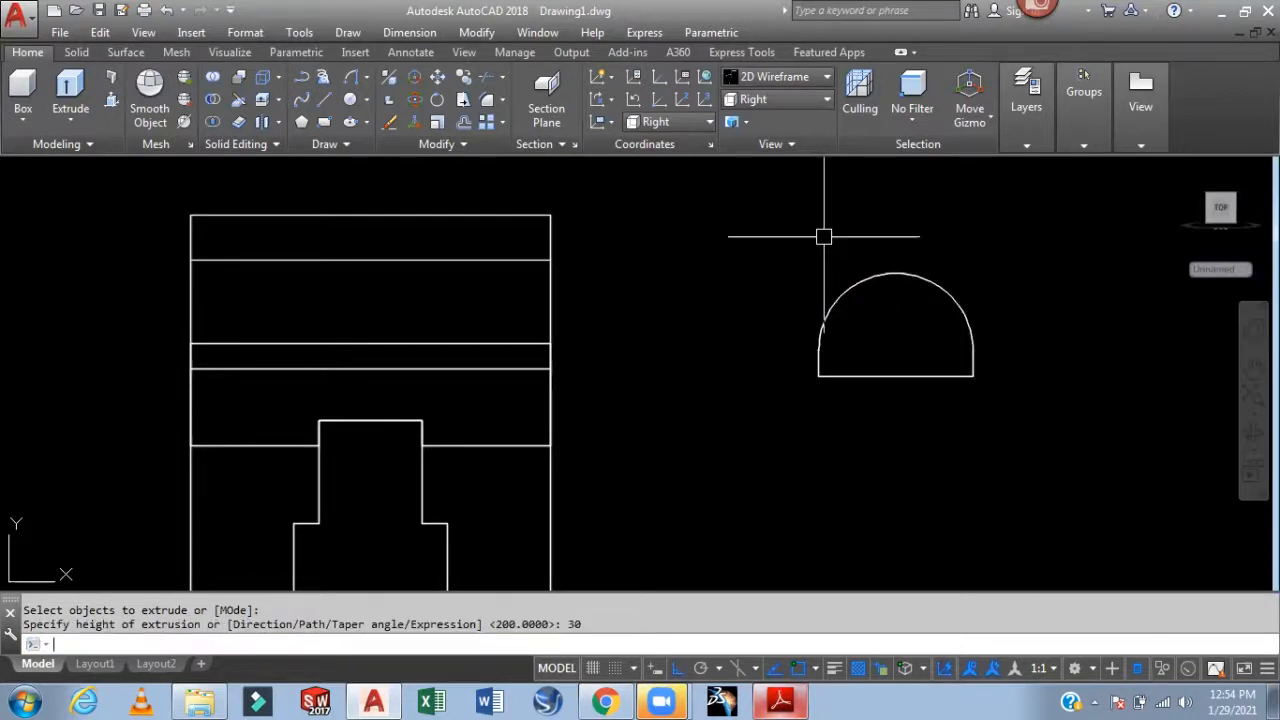
pyautogui.click(767, 105)
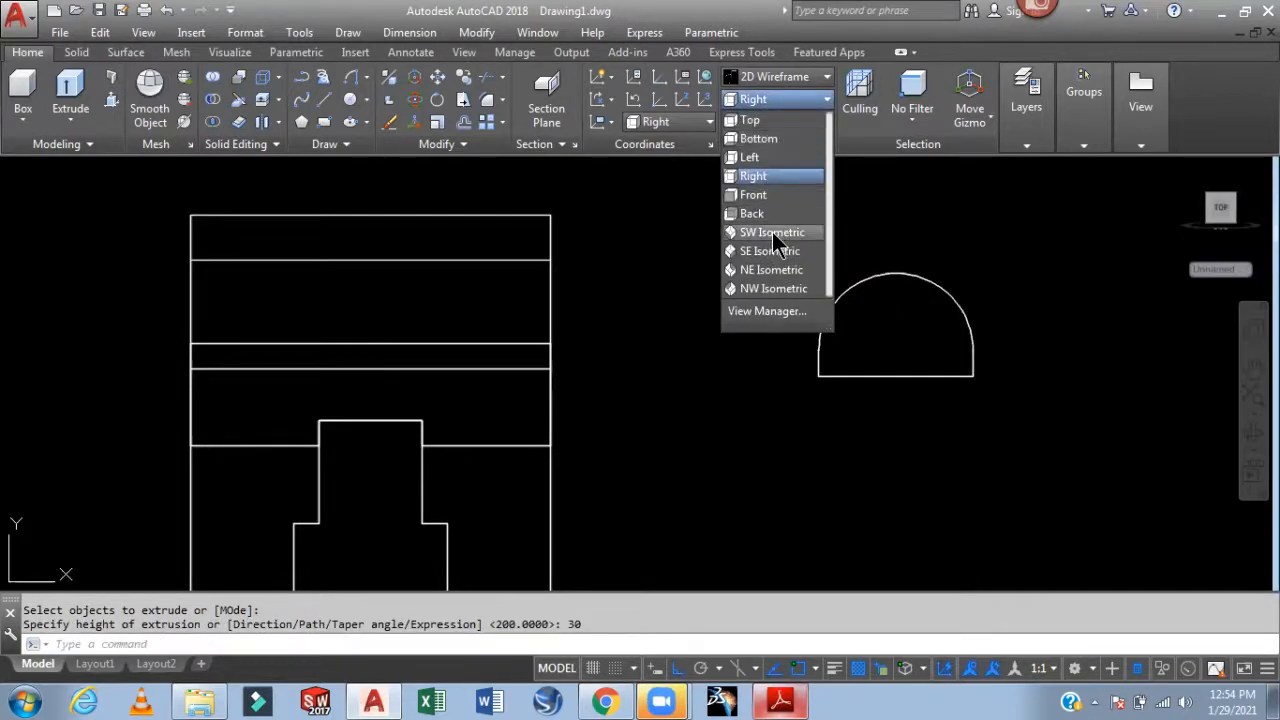
# Switch to SW Isometric and move the half-cylinder to the raised block's midpoint
pyautogui.click(772, 232)
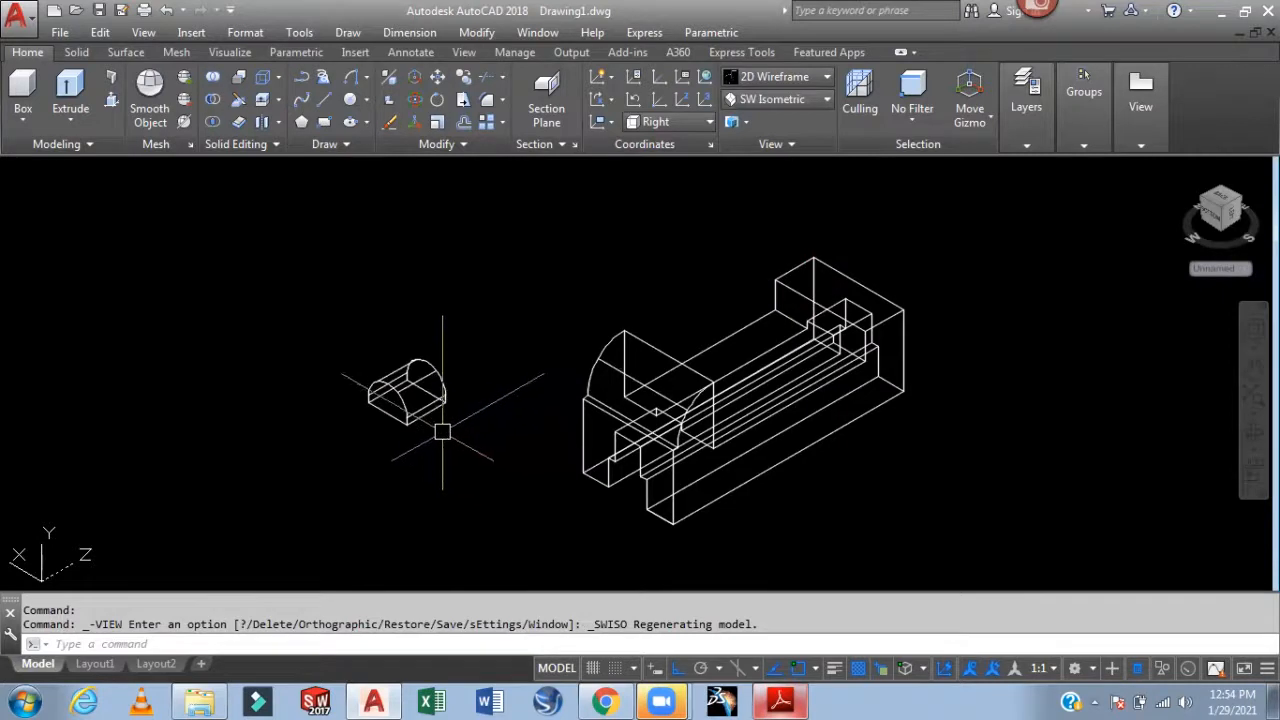
pyautogui.scroll(2, 430, 429)
pyautogui.write('m')
pyautogui.press('Return')
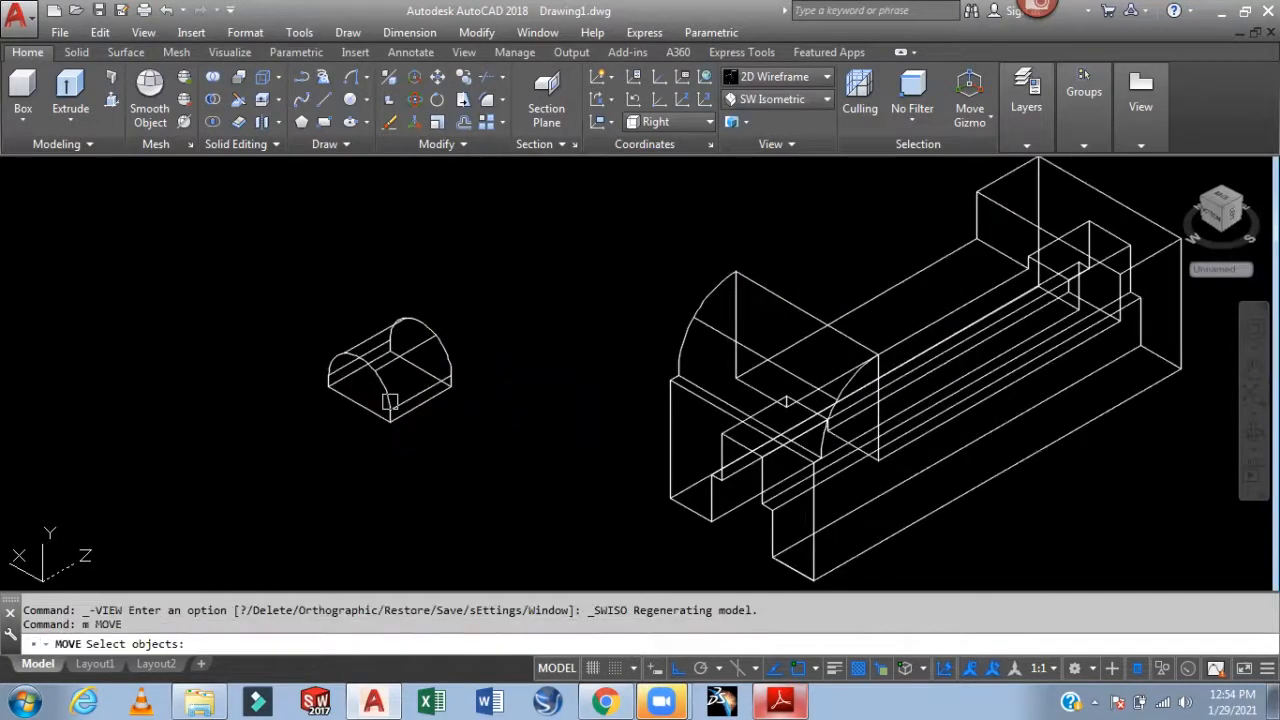
pyautogui.moveTo(514, 423); pyautogui.dragTo(501, 471, button='middle')
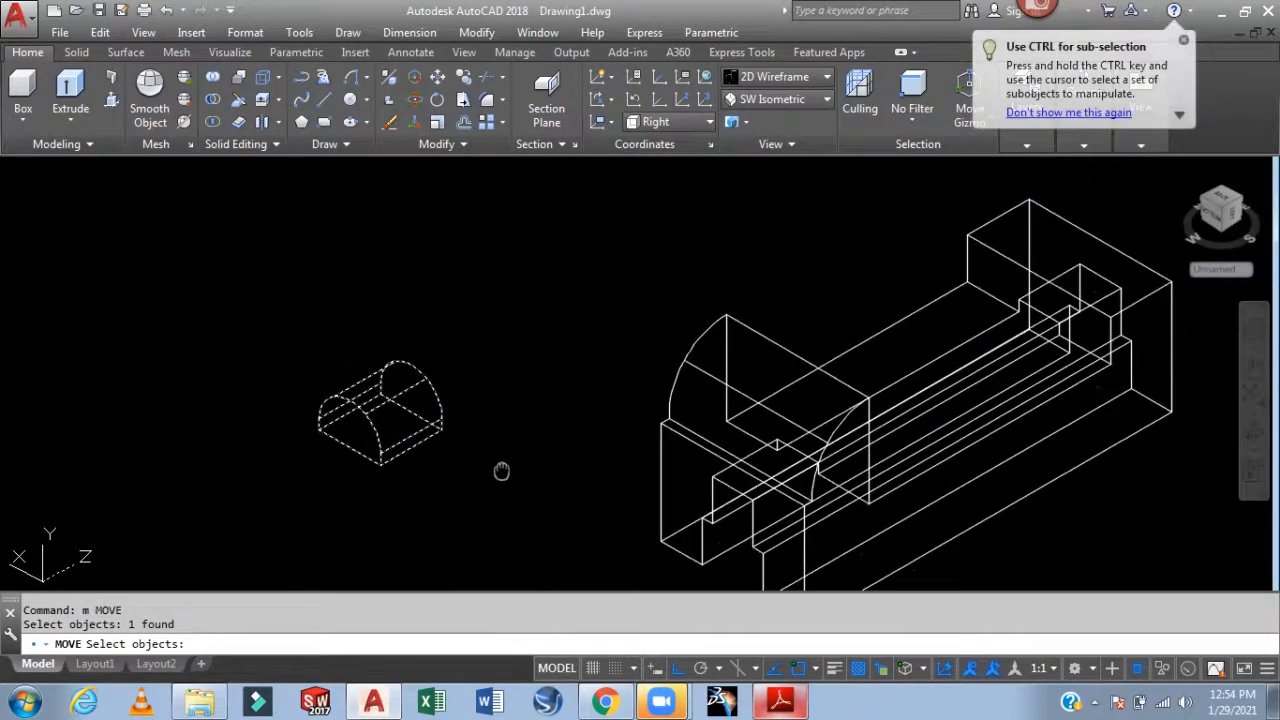
pyautogui.press('Return')
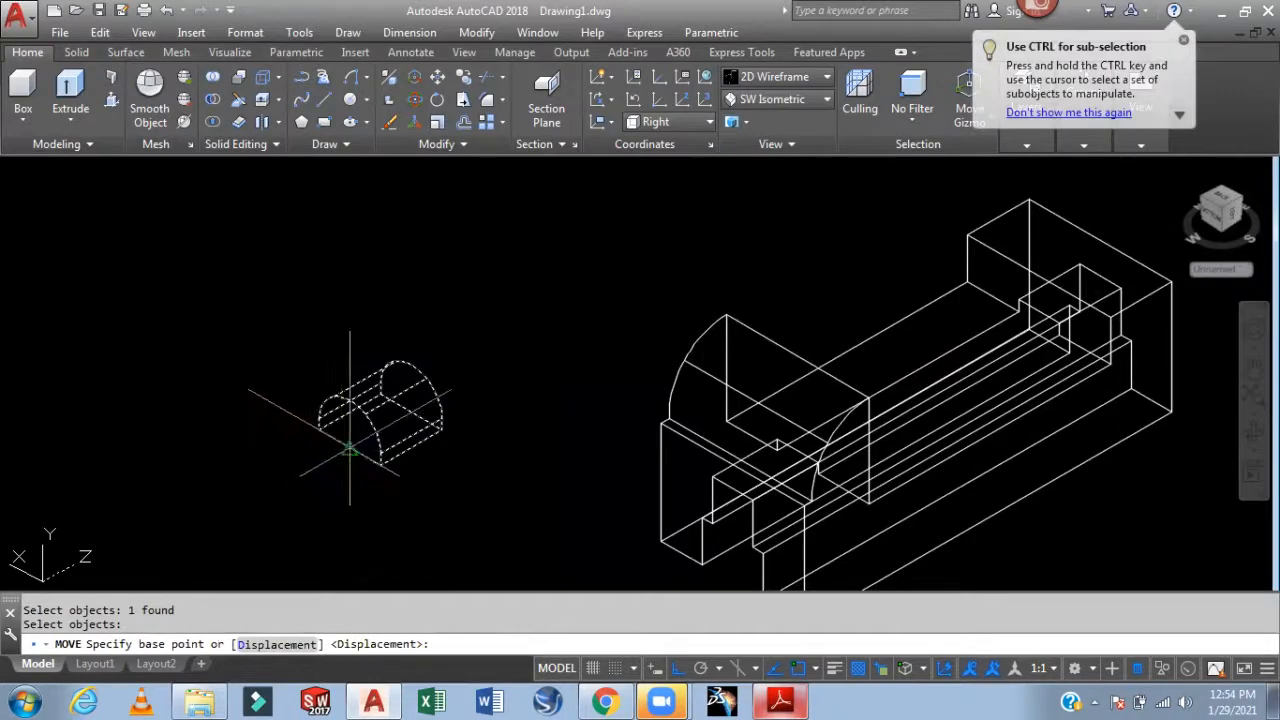
pyautogui.click(349, 436)
pyautogui.scroll(5, 1090, 277)
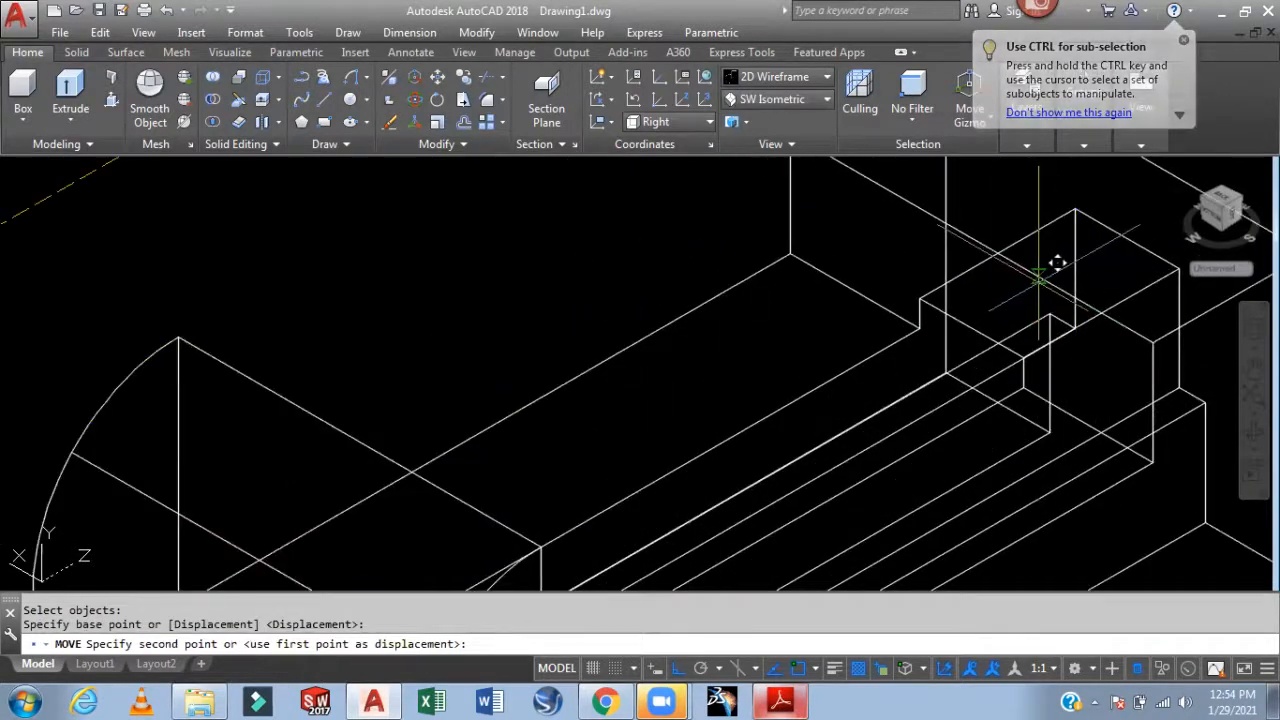
pyautogui.click(997, 253)
pyautogui.scroll(-6, 1006, 338)
pyautogui.moveTo(1101, 315); pyautogui.dragTo(872, 331, button='middle')
# Set the visual style to Realistic and orbit to view the model from another side
pyautogui.click(827, 76)
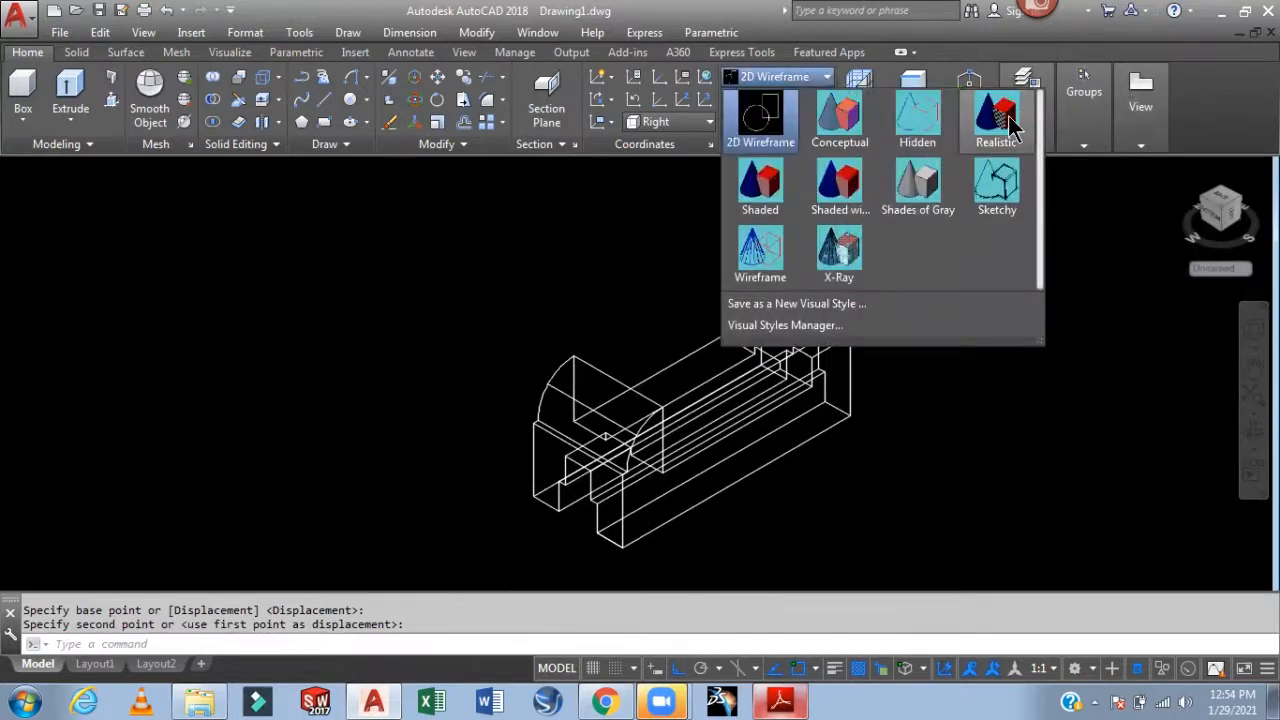
pyautogui.click(1010, 128)
pyautogui.scroll(5, 905, 300)
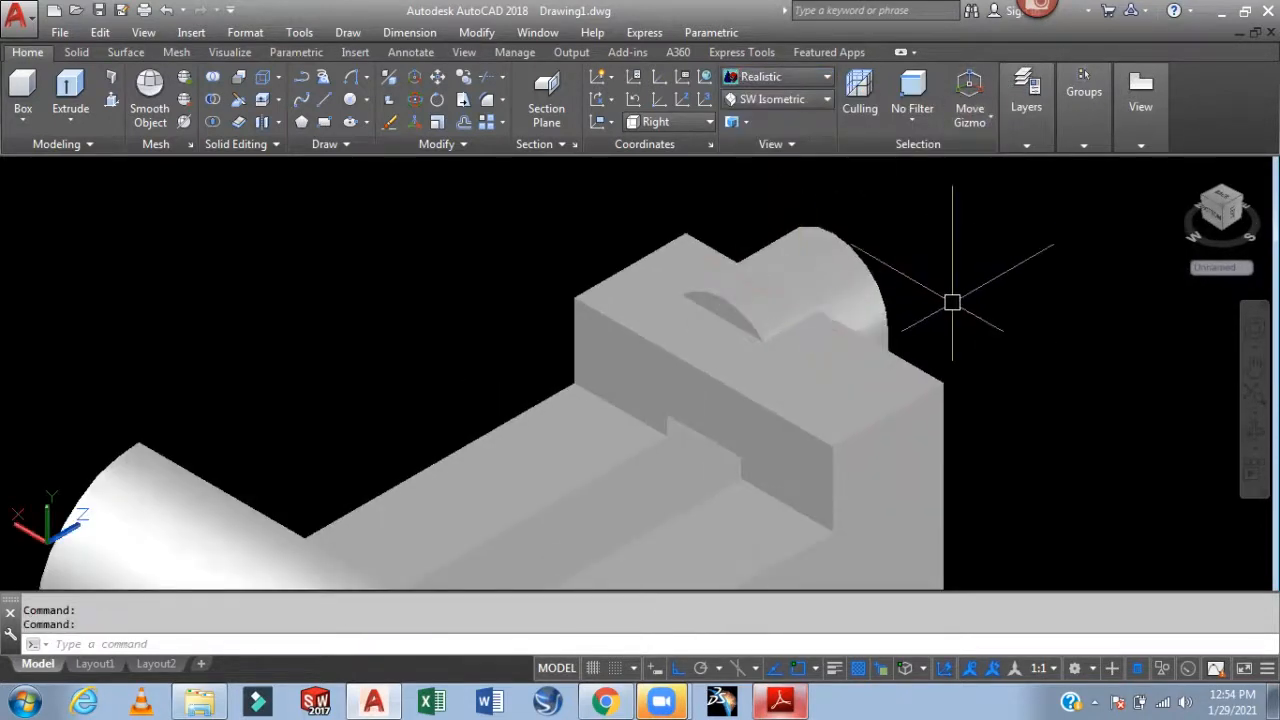
pyautogui.scroll(-2, 953, 275)
pyautogui.write('m')
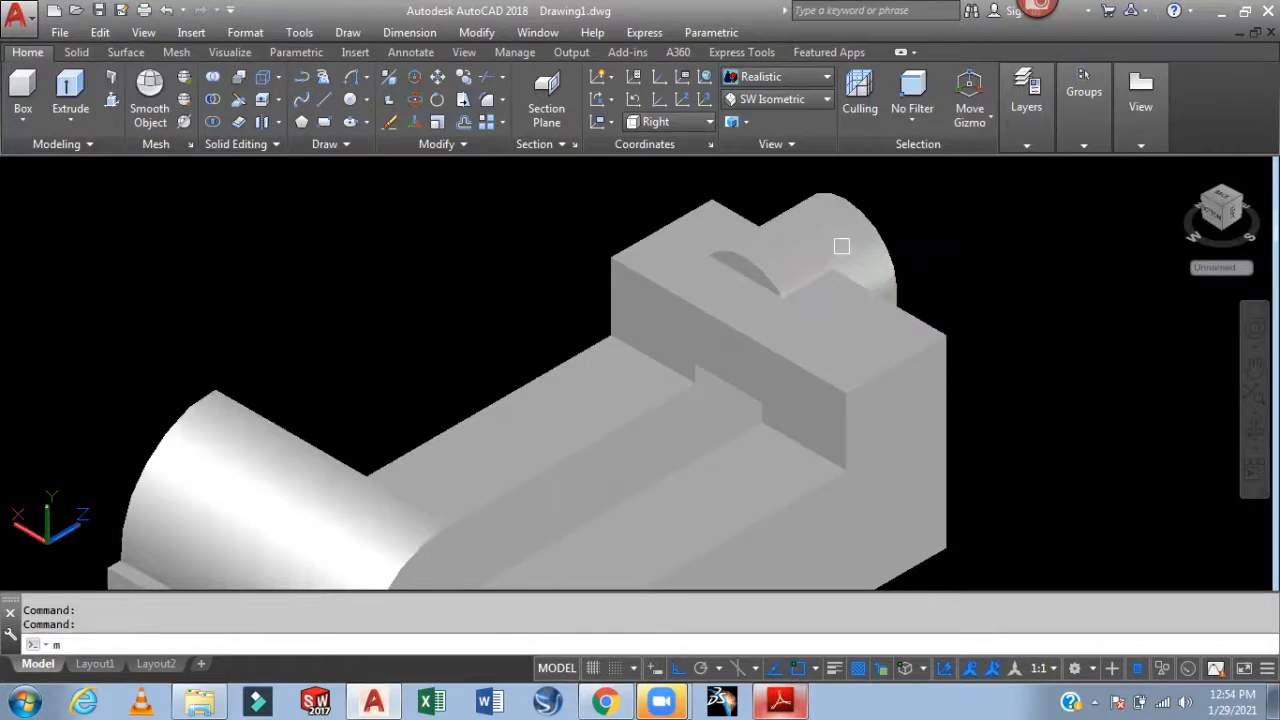
pyautogui.press('Return')
pyautogui.click(790, 291)
pyautogui.press('Return')
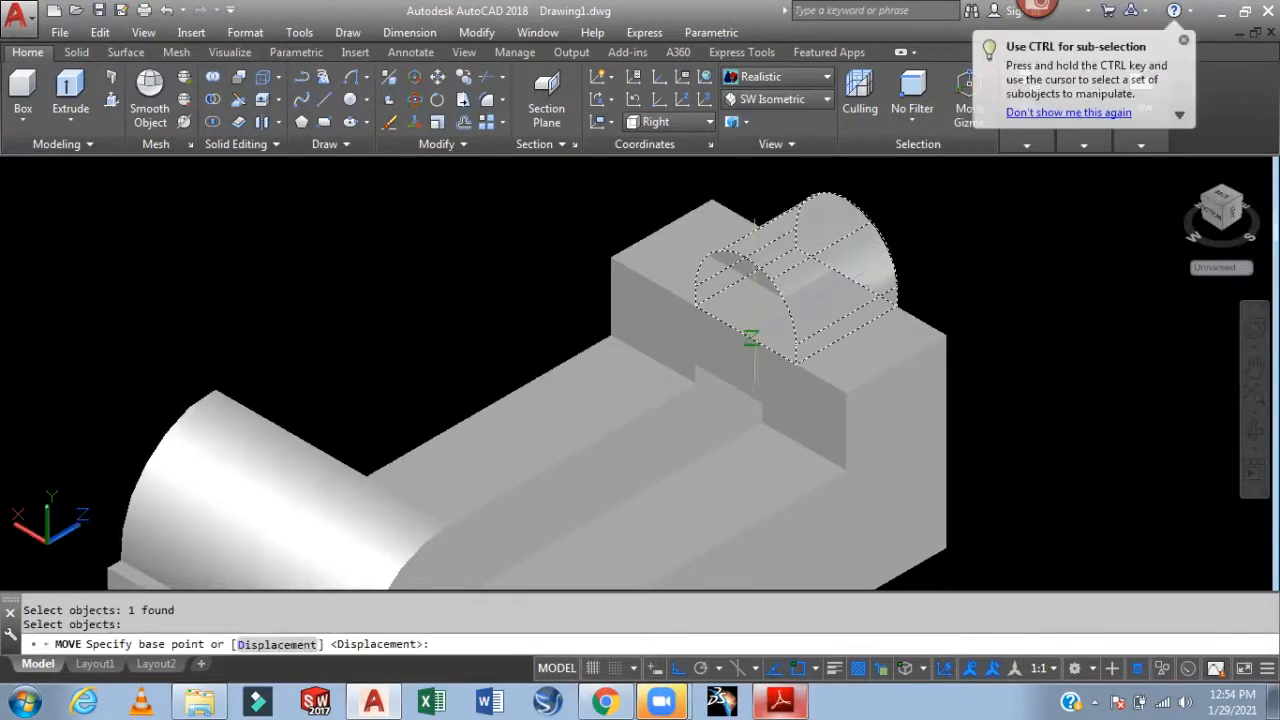
pyautogui.scroll(-2, 993, 398)
pyautogui.press('Escape')
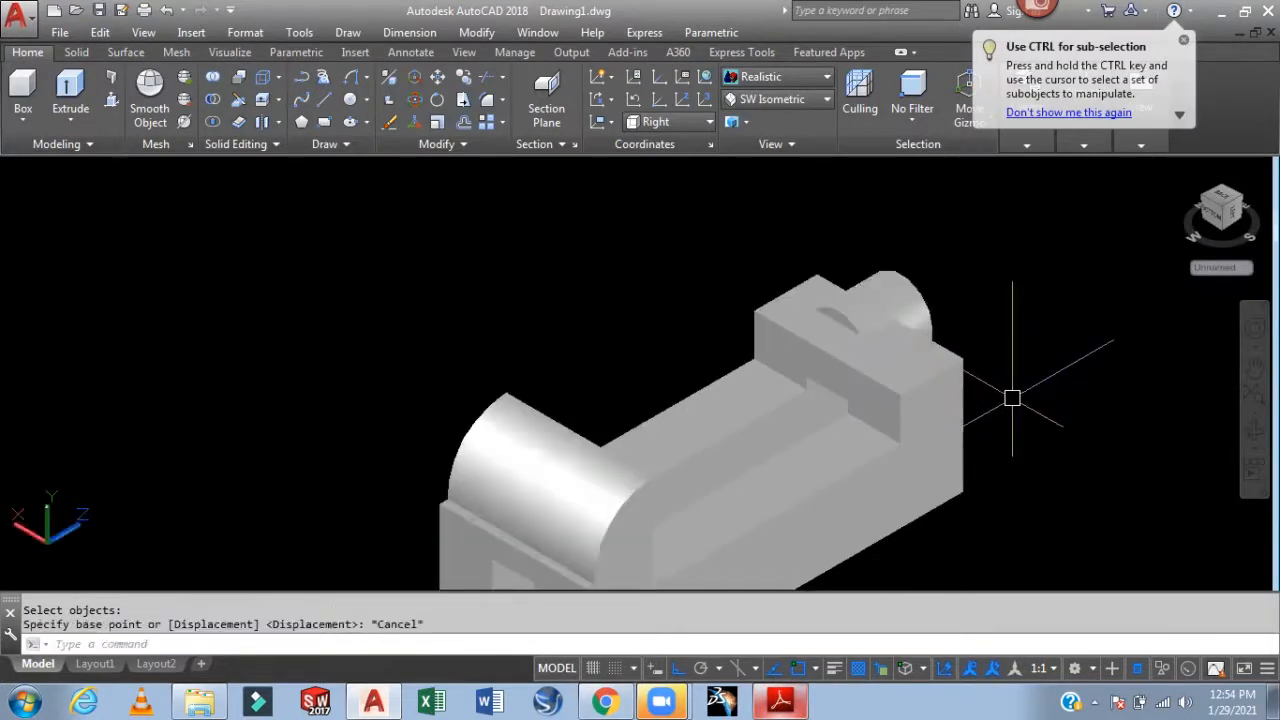
pyautogui.keyDown('shift'); pyautogui.moveTo(1006, 394); pyautogui.dragTo(930, 374, button='middle'); pyautogui.keyUp('shift')
pyautogui.scroll(2, 930, 374)
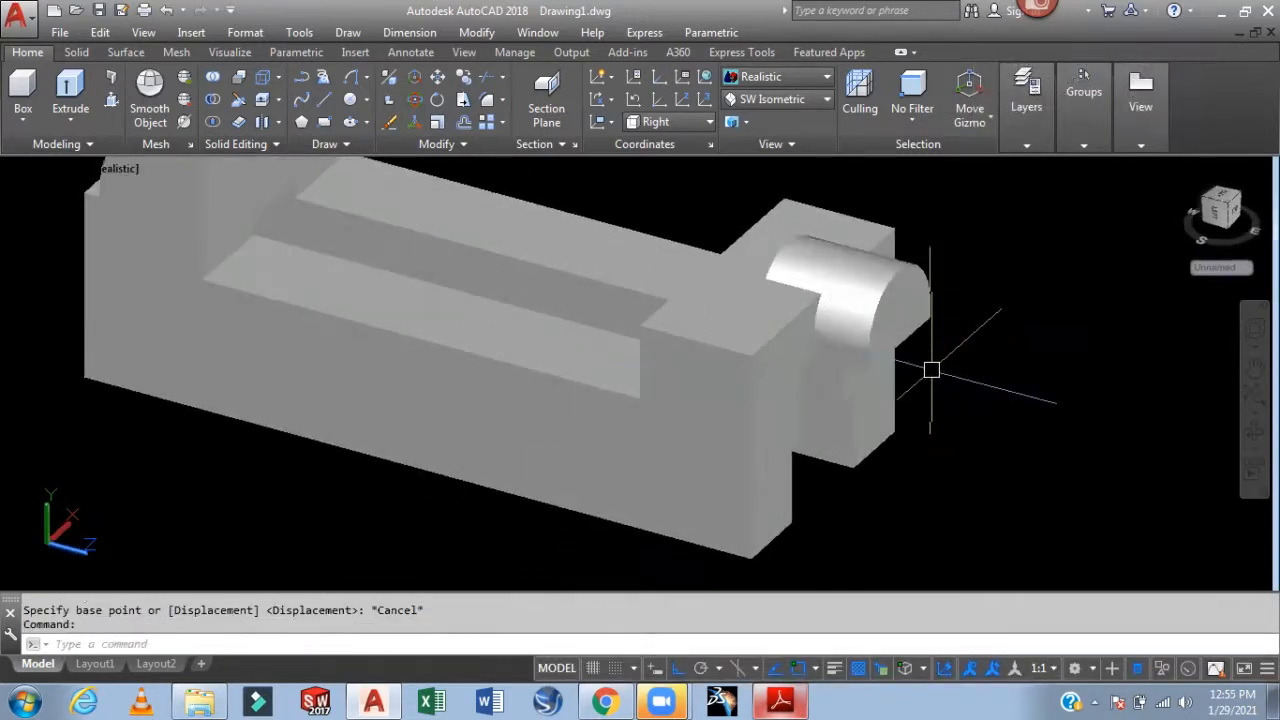
# Move the half-cylinder again to seat it on the raised end block
pyautogui.write('m')
pyautogui.press('Return')
pyautogui.click(923, 318)
pyautogui.scroll(1, 926, 340)
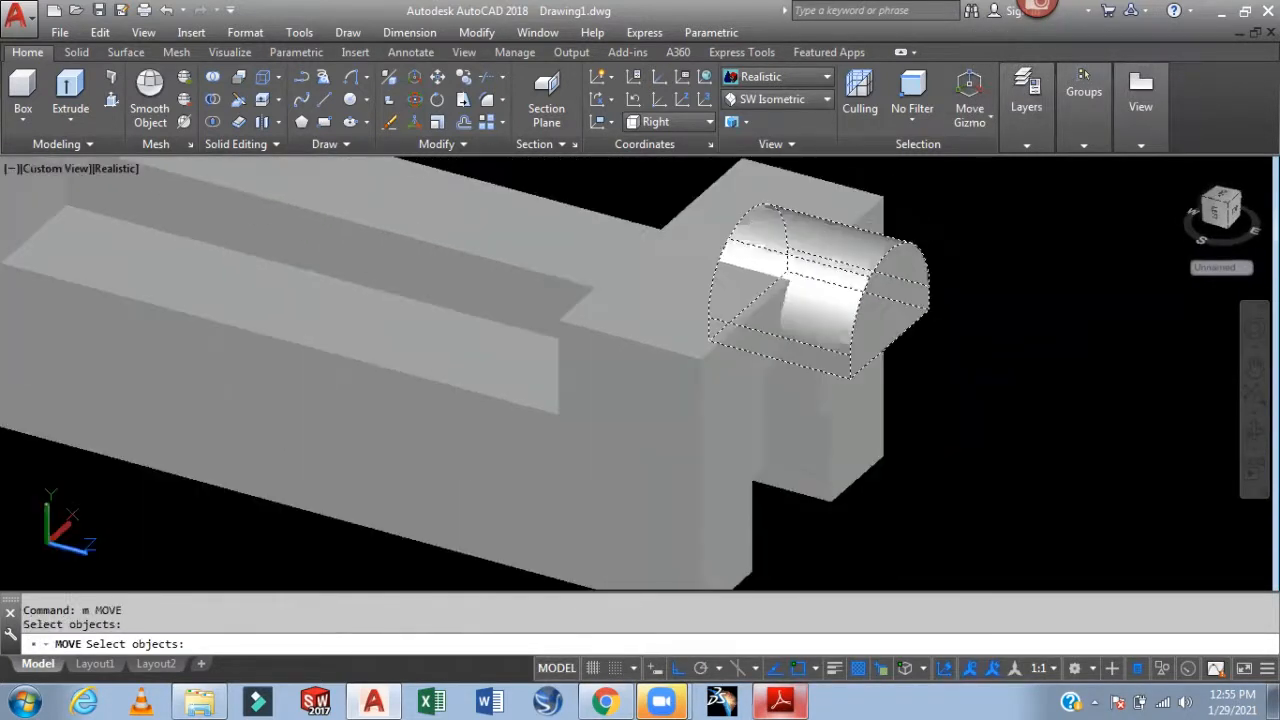
pyautogui.press('Return')
pyautogui.click(843, 334)
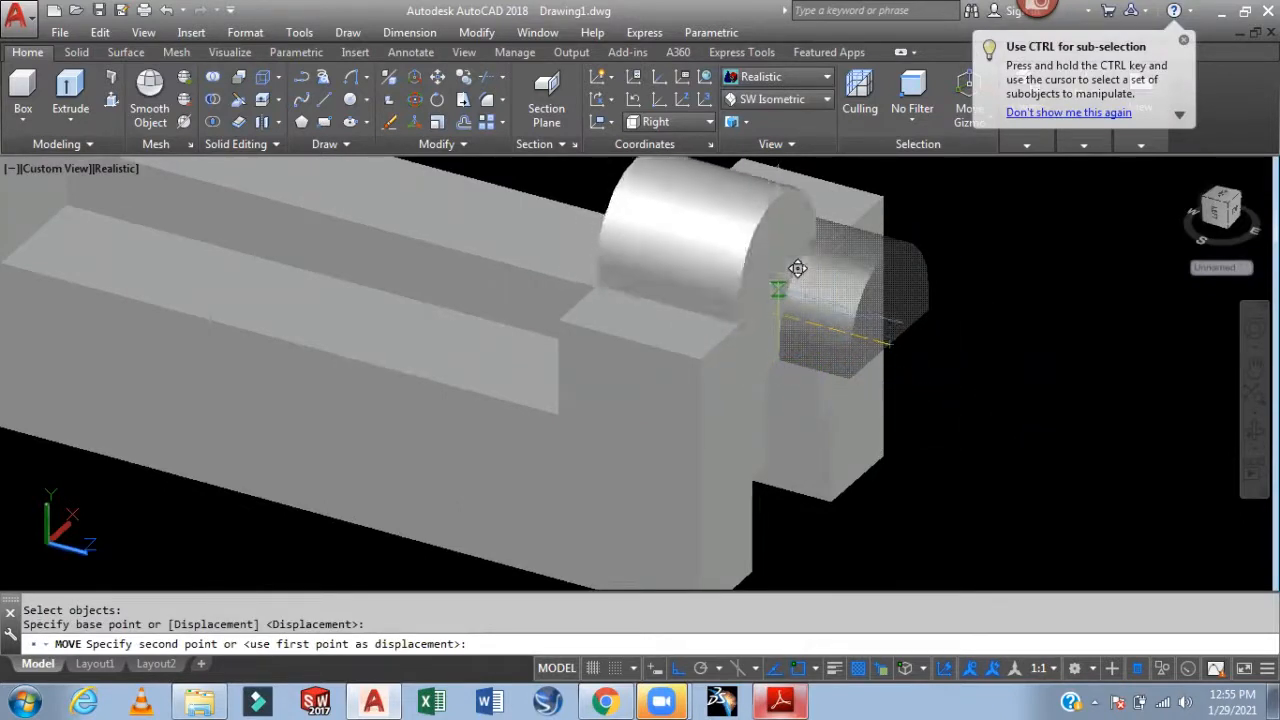
pyautogui.click(809, 260)
pyautogui.scroll(-5, 1023, 317)
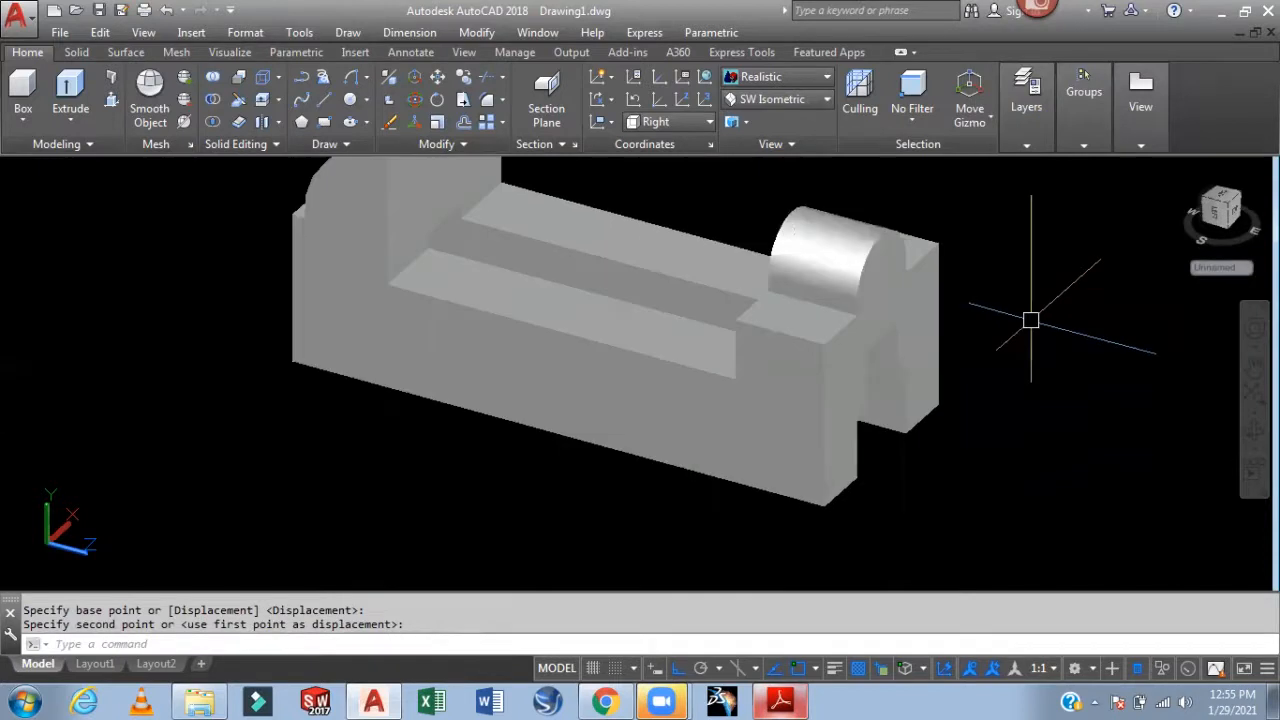
pyautogui.keyDown('shift'); pyautogui.moveTo(1003, 377); pyautogui.dragTo(957, 389, button='middle'); pyautogui.keyUp('shift')
# Union the half-round boss and the main block into a single solid
pyautogui.click(213, 78)
pyautogui.click(813, 212)
pyautogui.click(604, 320)
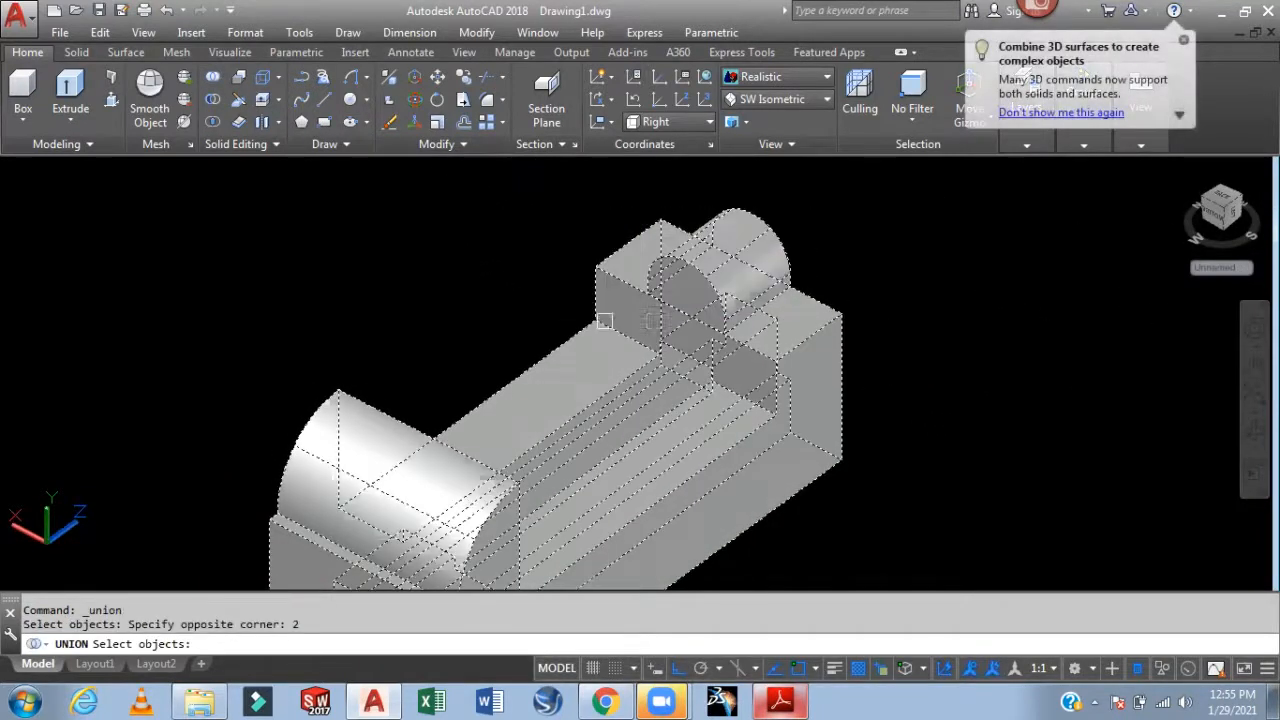
pyautogui.press('Return')
pyautogui.scroll(3, 680, 300)
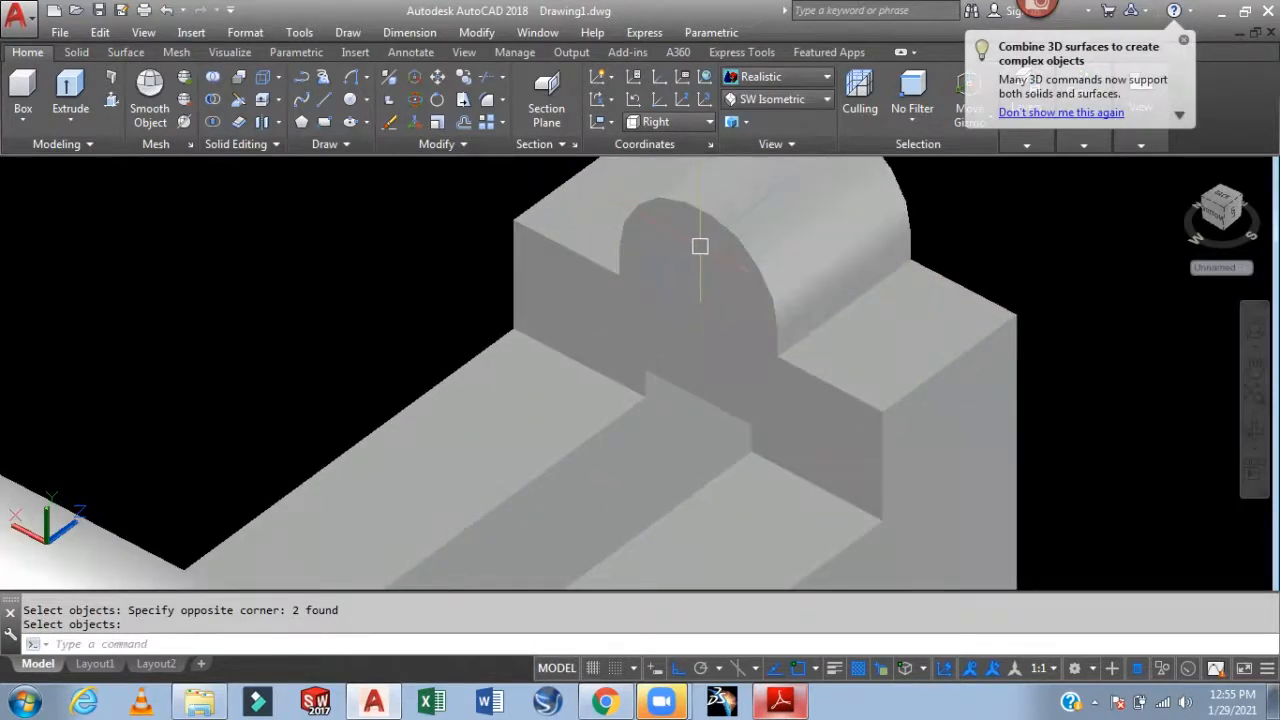
pyautogui.scroll(-3, 700, 246)
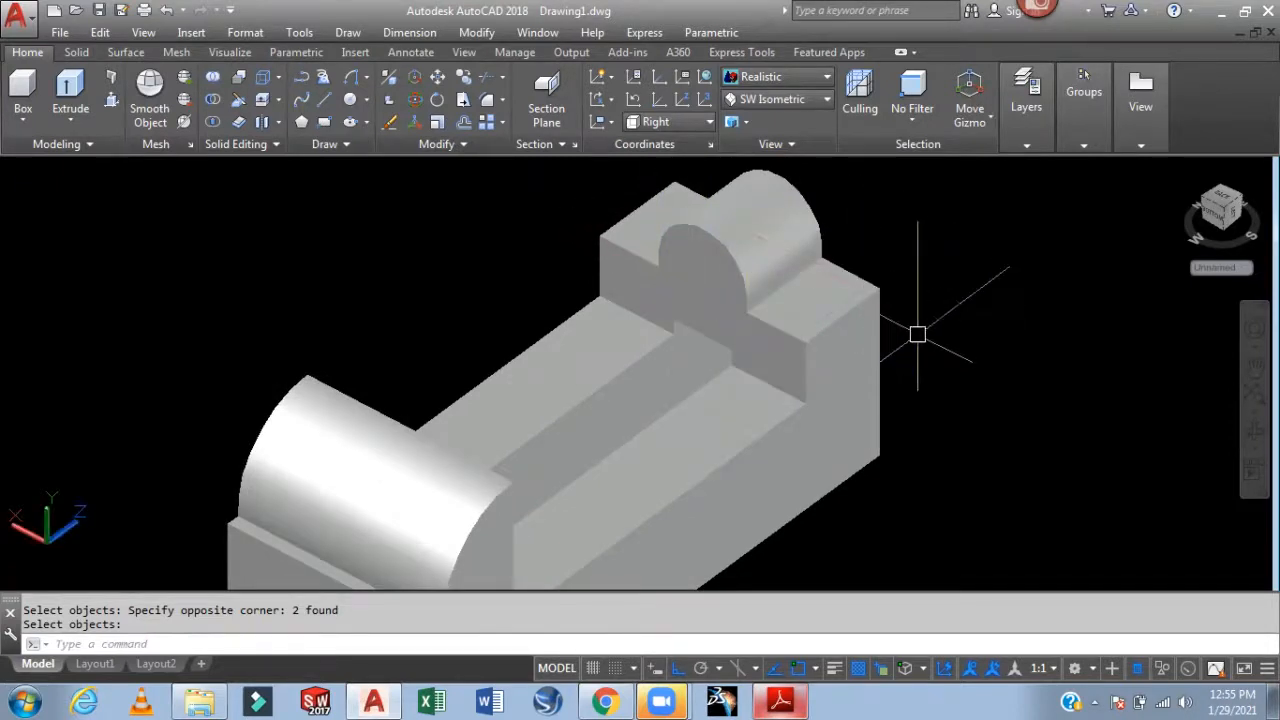
# Draw a radius 7.5 circle centred on the boss's front face
pyautogui.write('c')
pyautogui.press('Return')
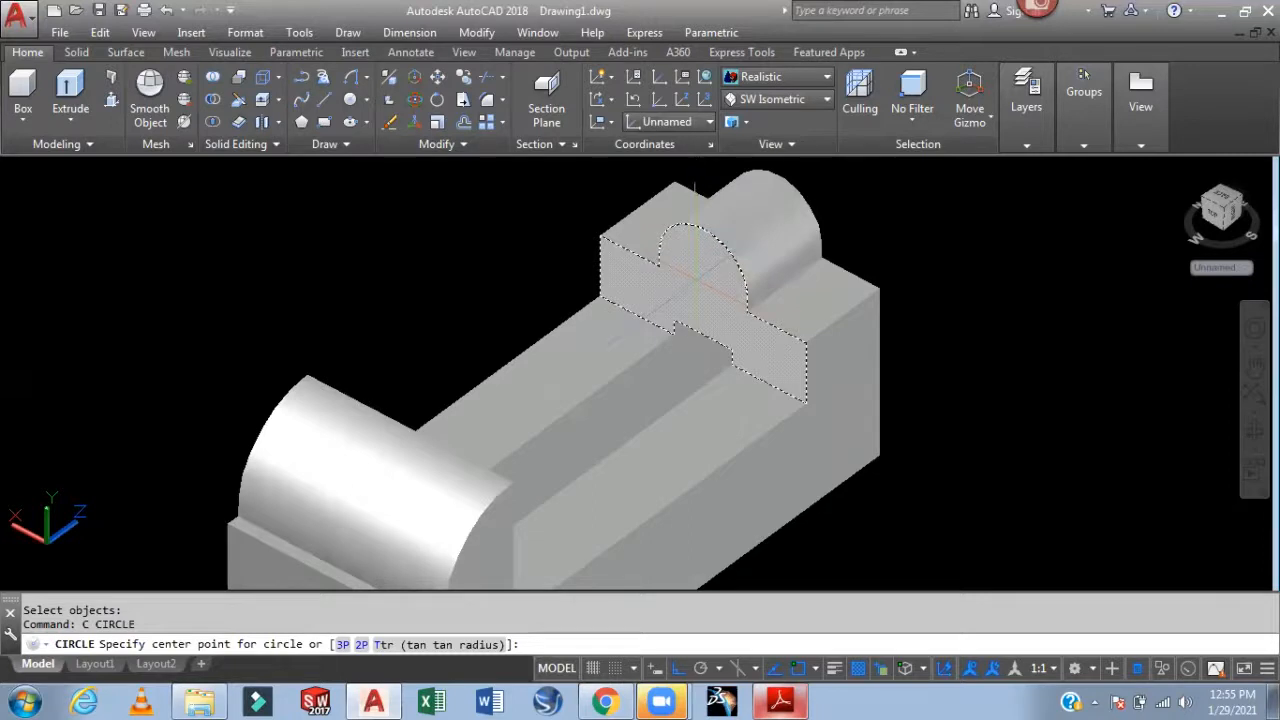
pyautogui.click(703, 273)
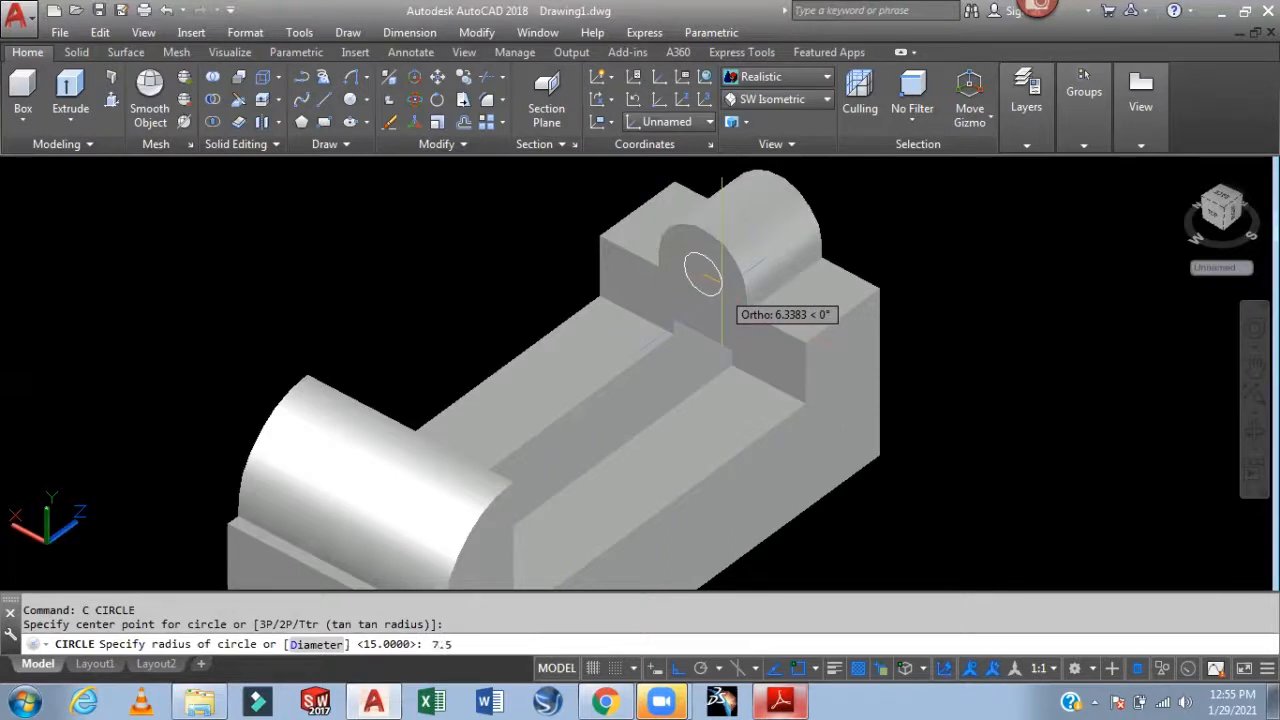
pyautogui.press('Return')
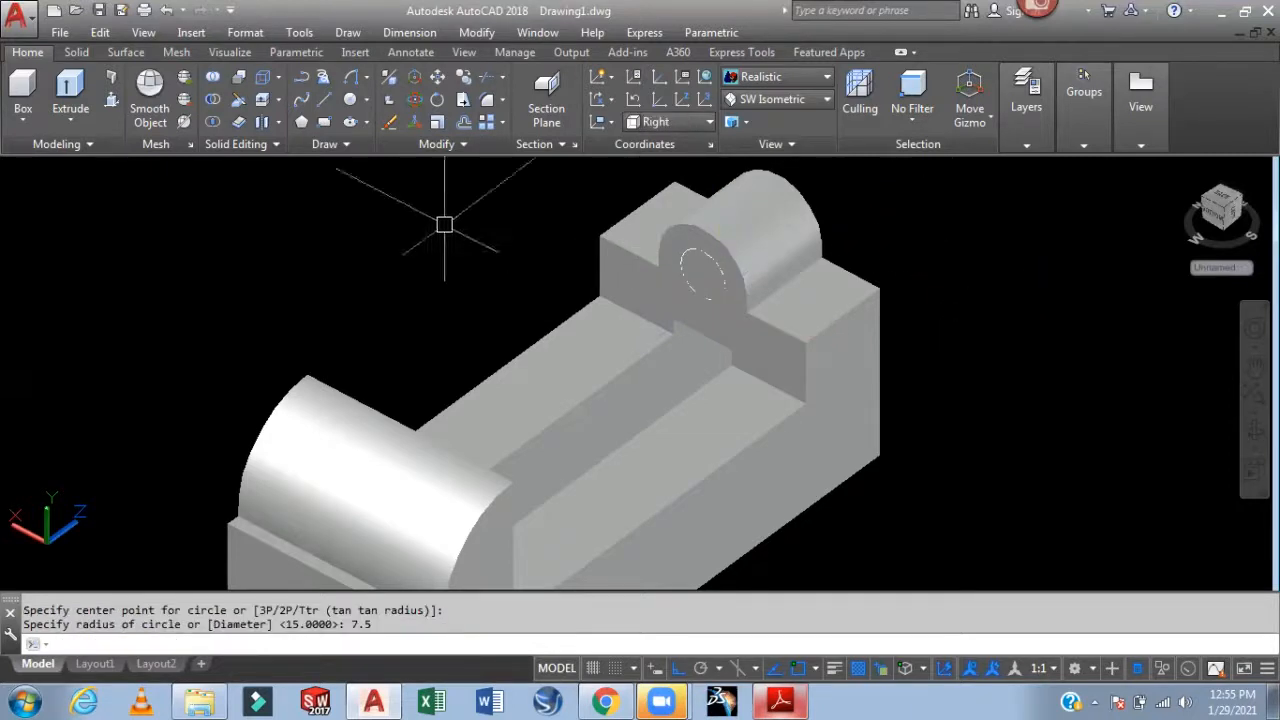
pyautogui.click(111, 99)
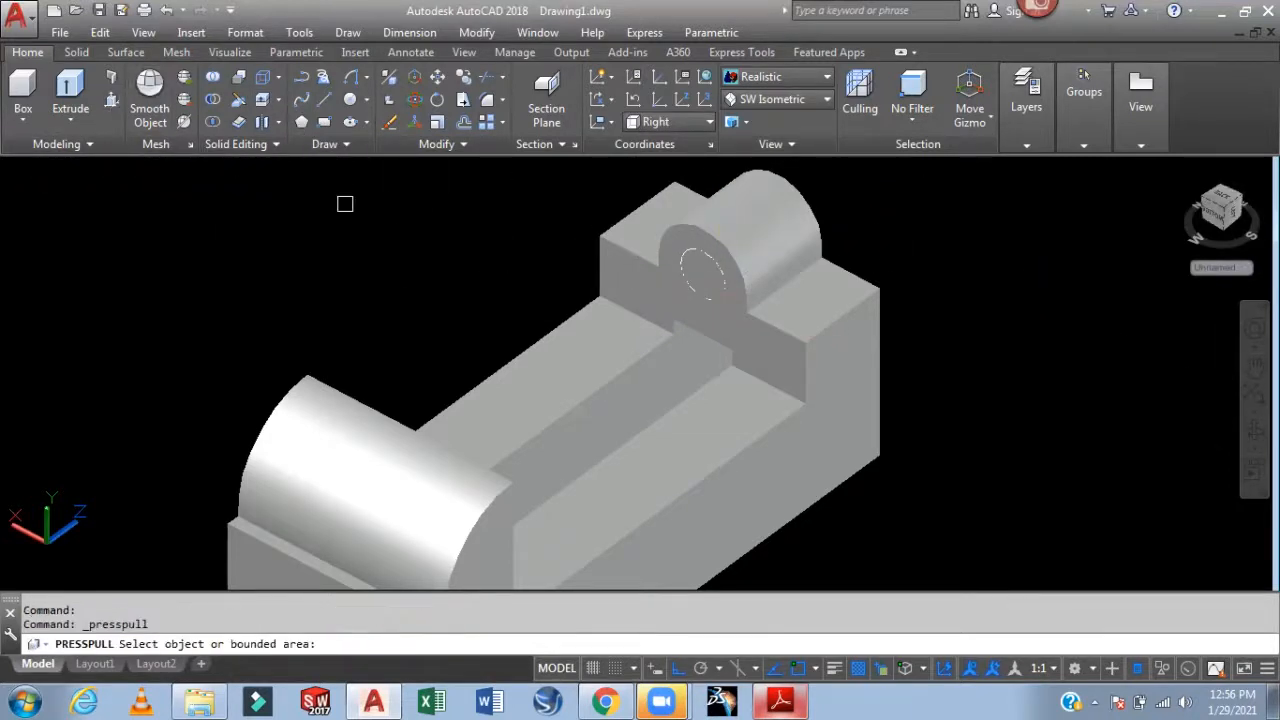
# Presspull the circle through the half-round boss to cut a round hole
pyautogui.click(702, 274)
pyautogui.moveTo(837, 260); pyautogui.dragTo(811, 354, button='middle')
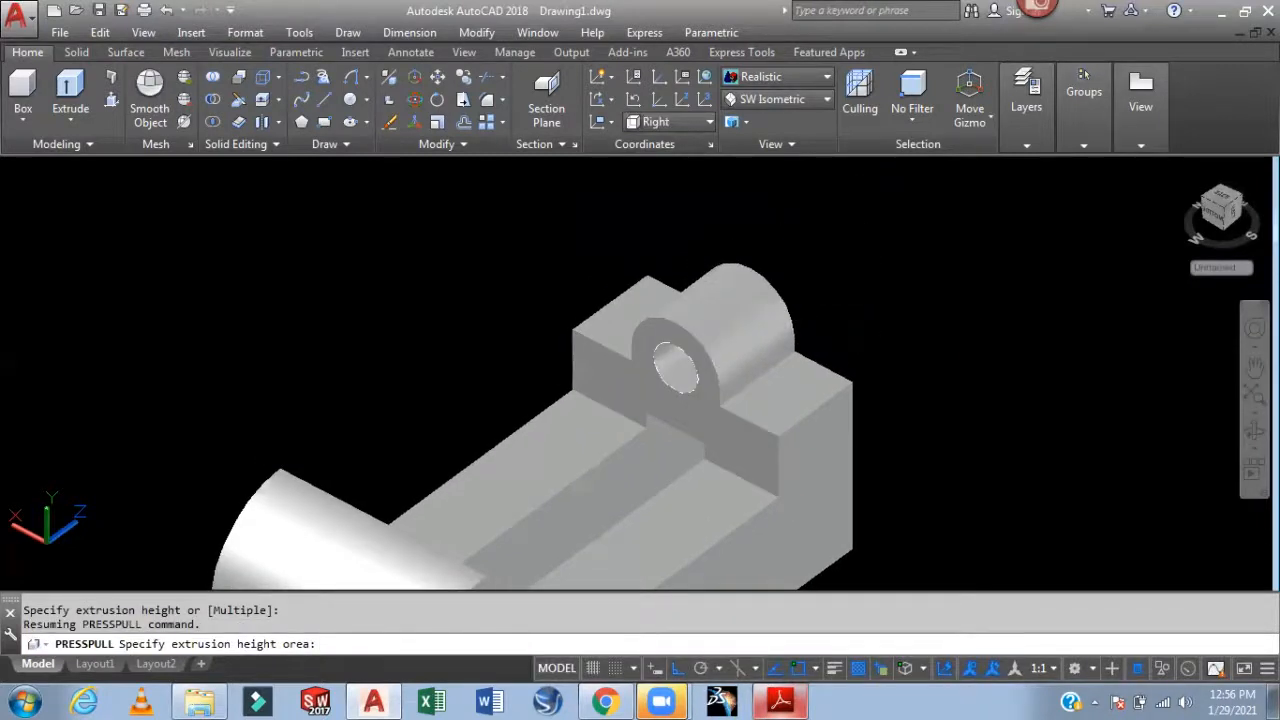
pyautogui.click(726, 356)
pyautogui.scroll(3, 679, 351)
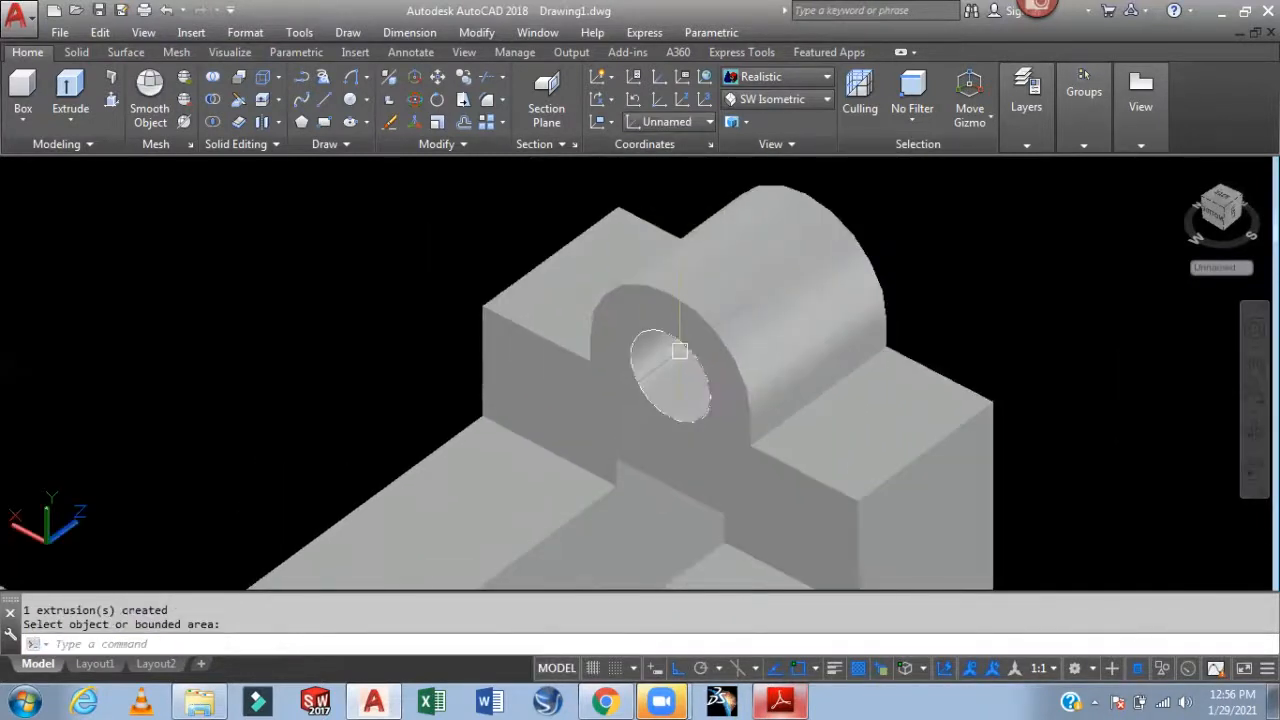
pyautogui.scroll(2, 674, 341)
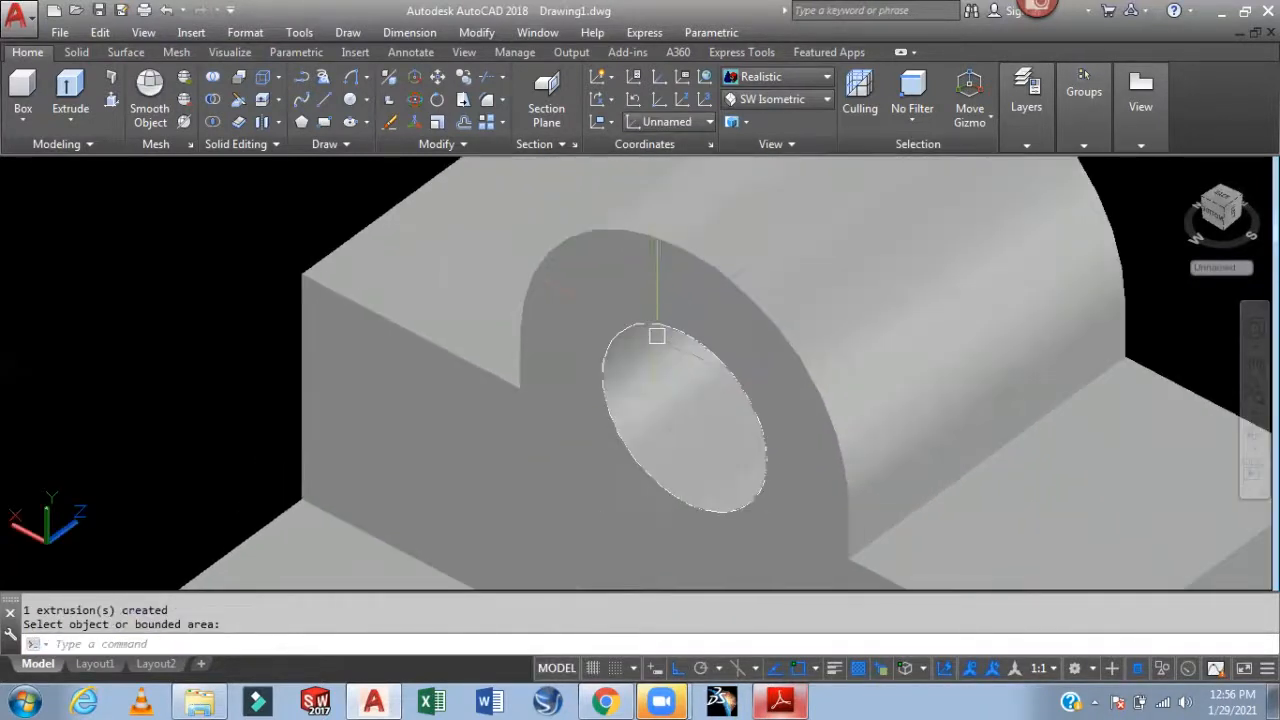
# Switch to 2D Wireframe and erase the leftover circle on the boss face
pyautogui.click(758, 80)
pyautogui.click(758, 115)
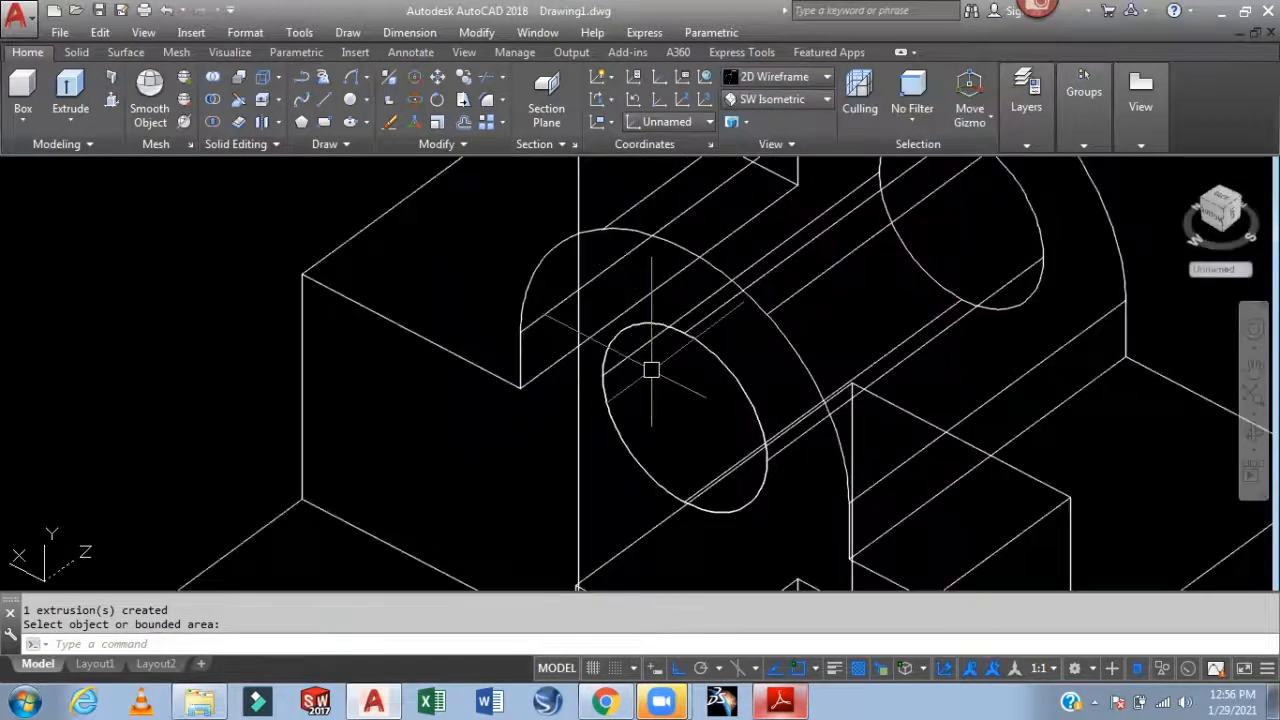
pyautogui.click(723, 362)
pyautogui.click(800, 434)
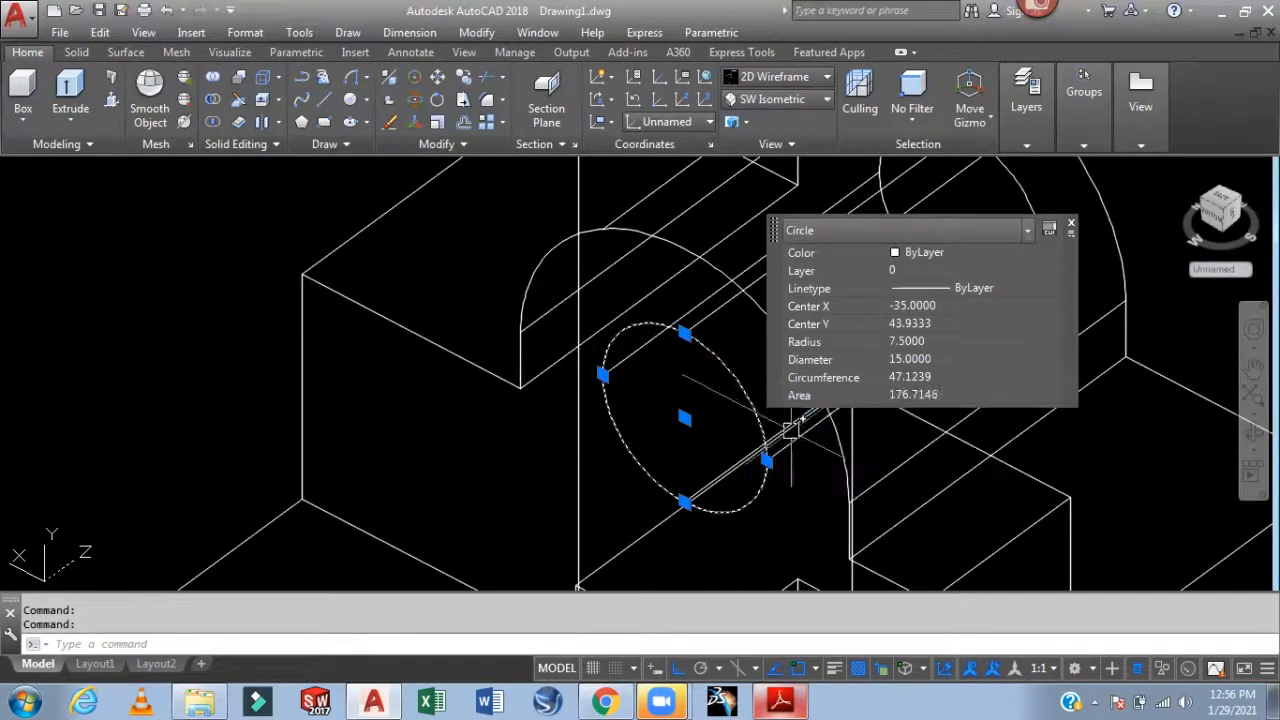
pyautogui.press('Delete')
pyautogui.scroll(-5, 789, 429)
pyautogui.moveTo(986, 423)
pyautogui.mouseDown(button='middle')
pyautogui.moveTo(911, 333)
pyautogui.moveTo(900, 294)
pyautogui.moveTo(875, 300)
pyautogui.mouseUp(button='middle')
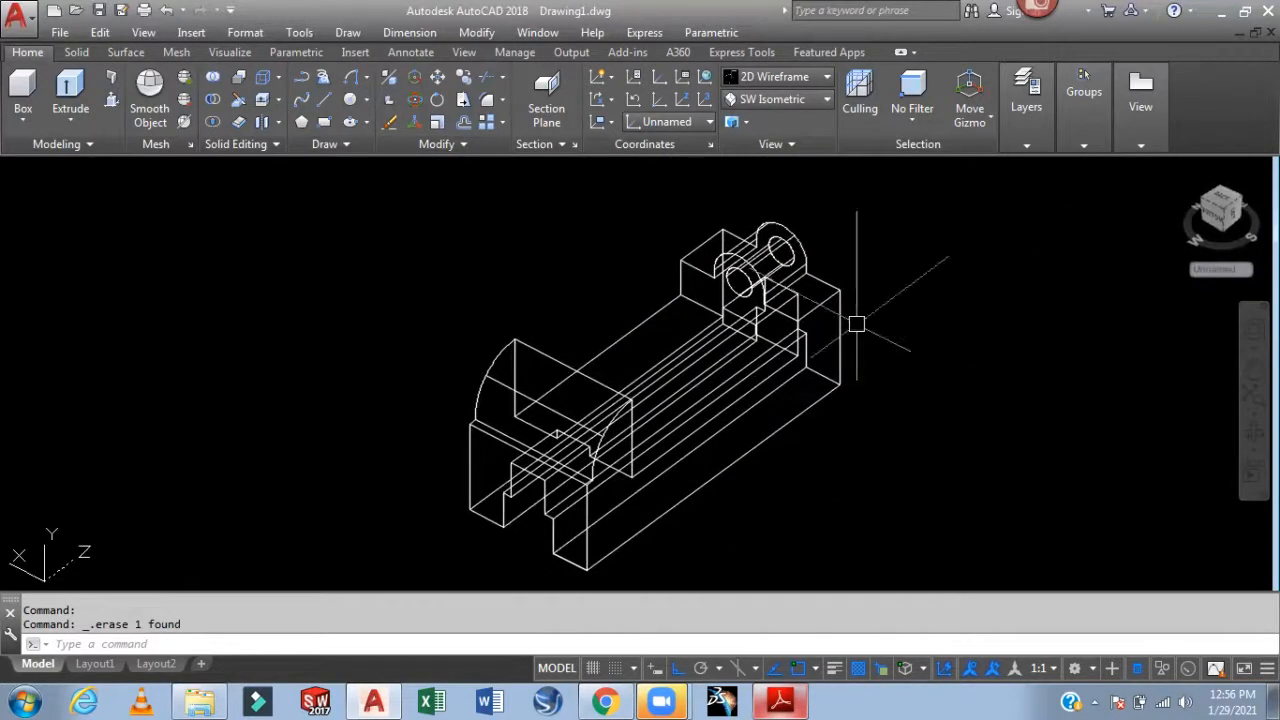
# Return to the Realistic visual style and orbit the model to check the hole
pyautogui.click(790, 76)
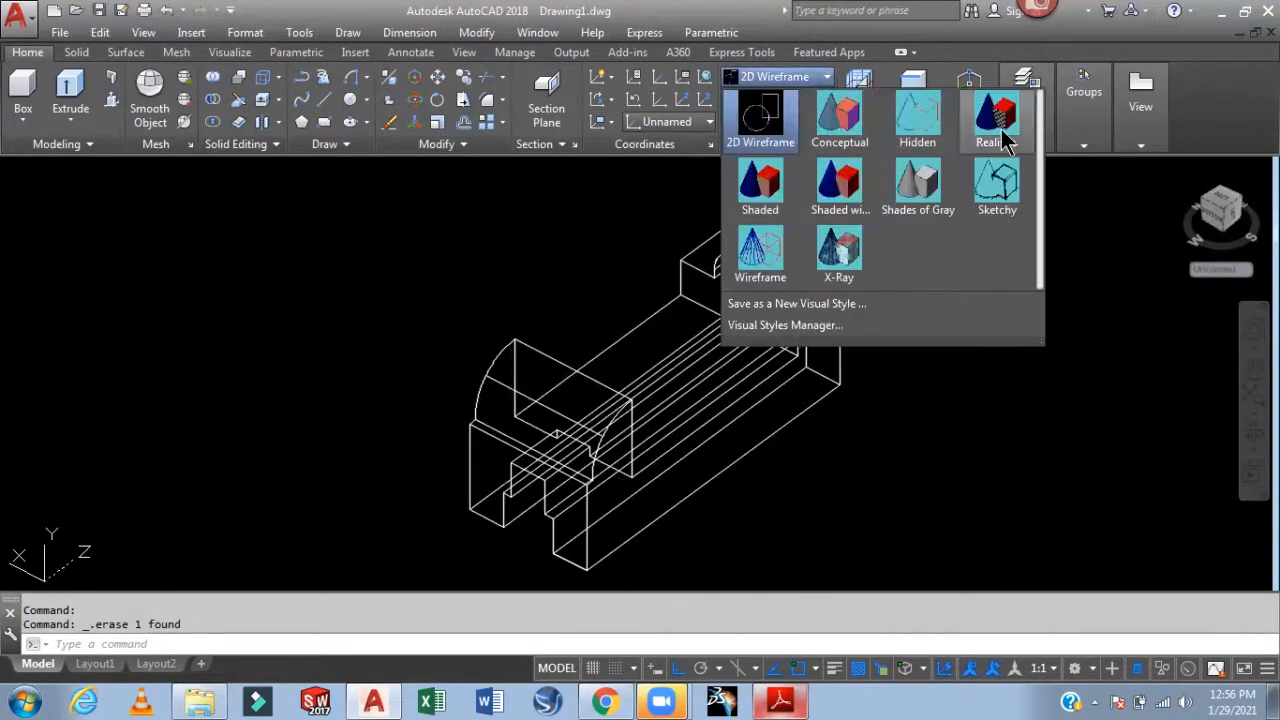
pyautogui.click(1005, 130)
pyautogui.moveTo(958, 362)
pyautogui.keyDown('shift'); pyautogui.mouseDown(button='middle')
pyautogui.moveTo(897, 331)
pyautogui.moveTo(762, 330)
pyautogui.moveTo(960, 334)
pyautogui.moveTo(925, 357)
pyautogui.moveTo(953, 355)
pyautogui.mouseUp(button='middle'); pyautogui.keyUp('shift')
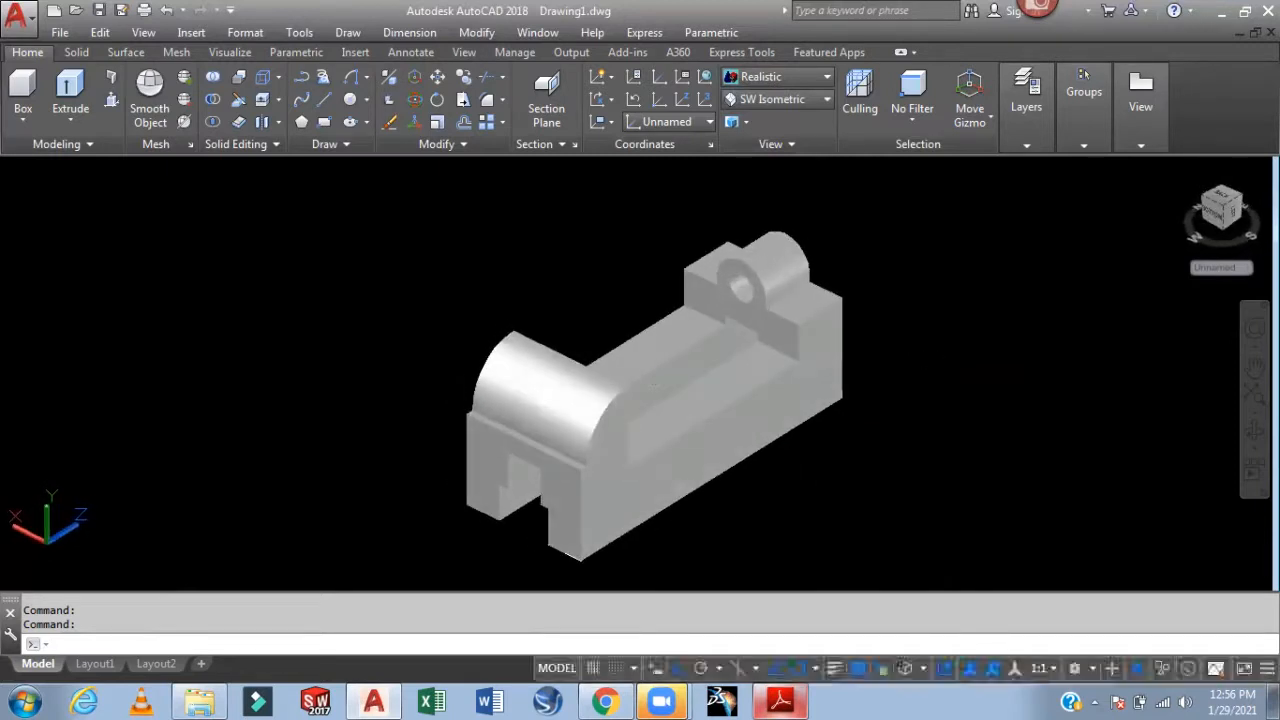
pyautogui.moveTo(943, 357)
pyautogui.keyDown('shift'); pyautogui.mouseDown(button='middle')
pyautogui.moveTo(875, 340)
pyautogui.moveTo(929, 354)
pyautogui.moveTo(932, 370)
pyautogui.mouseUp(button='middle'); pyautogui.keyUp('shift')
pyautogui.moveTo(946, 430); pyautogui.dragTo(911, 400, button='middle')
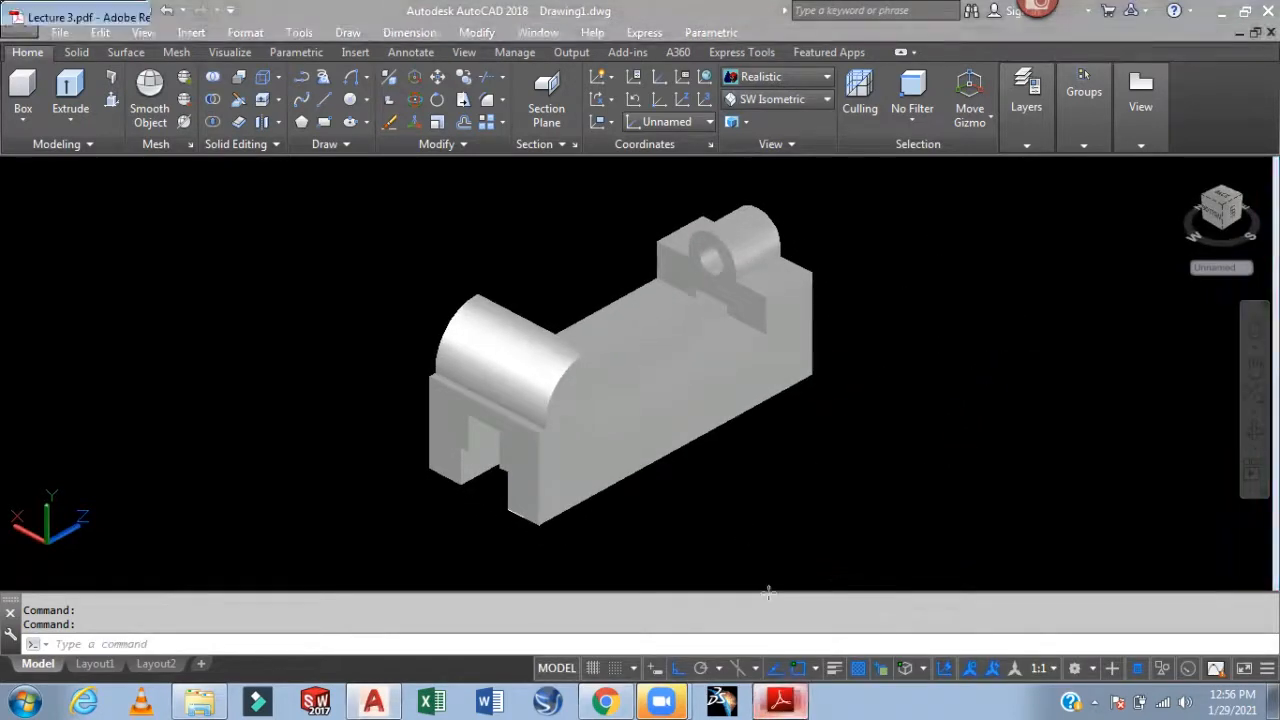
pyautogui.click(781, 702)
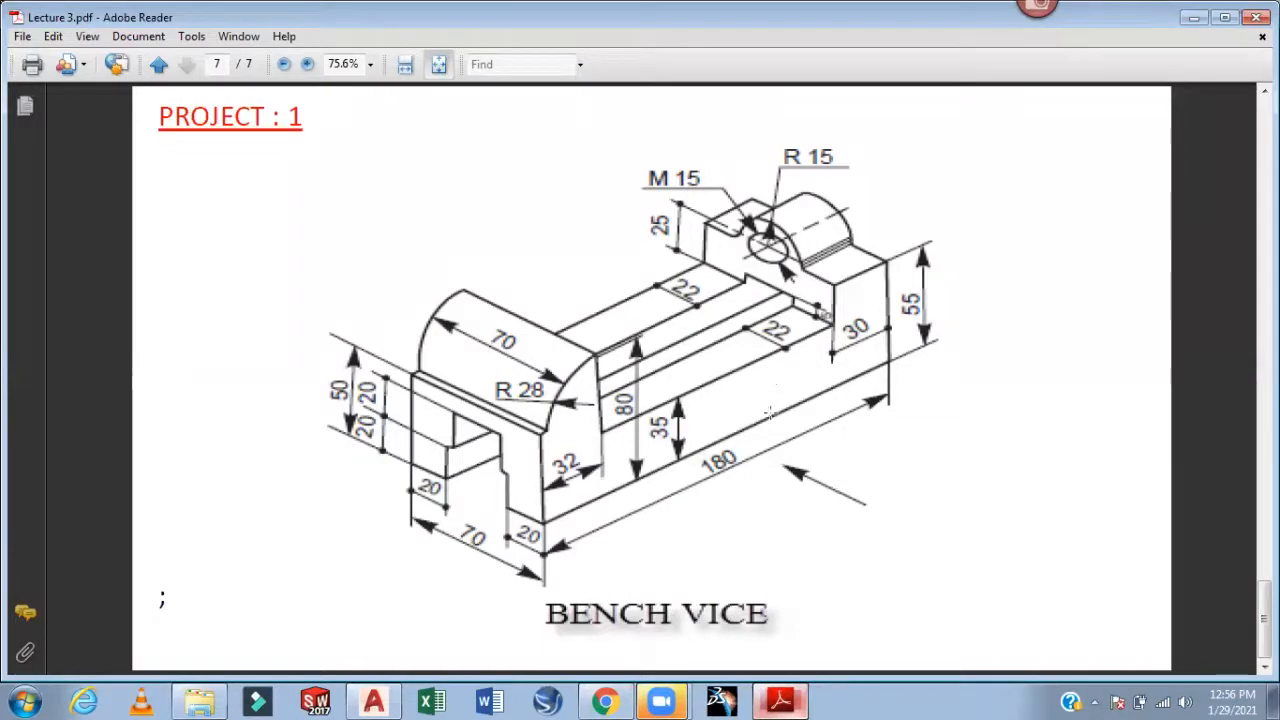
pyautogui.click(779, 700)
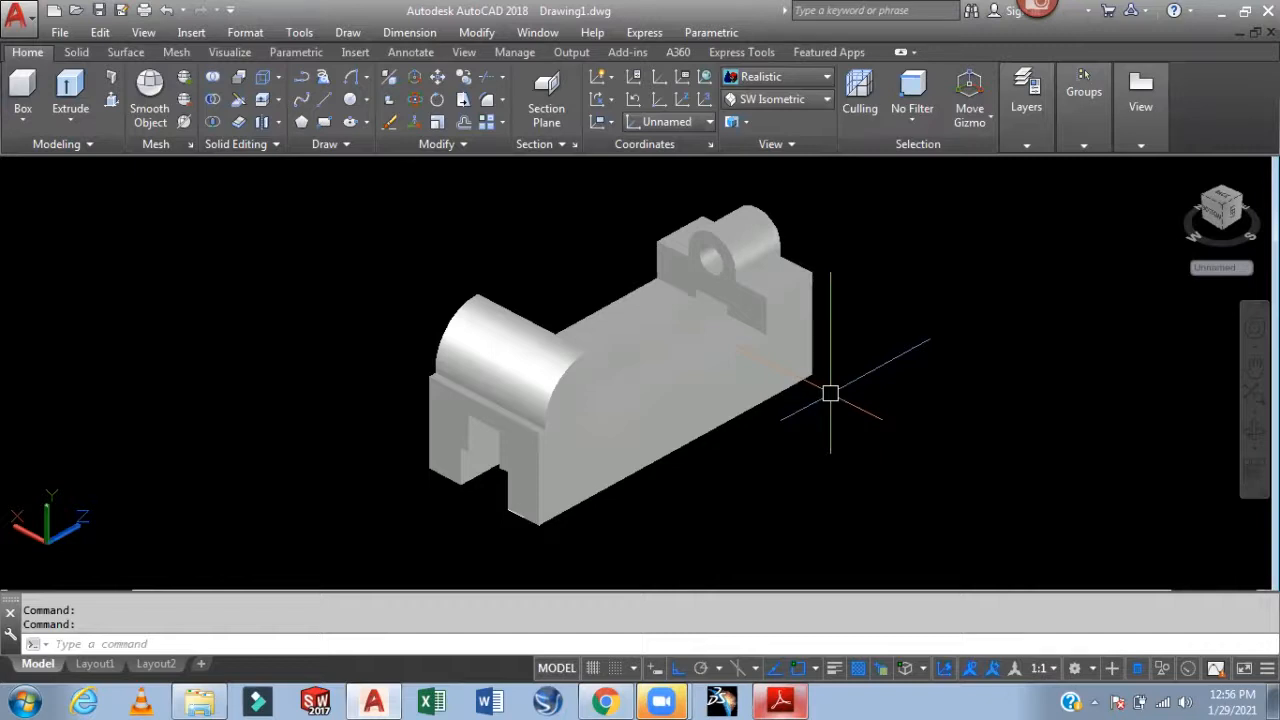
# Erase the empty grid viewport on the Layout1 sheet
pyautogui.click(95, 664)
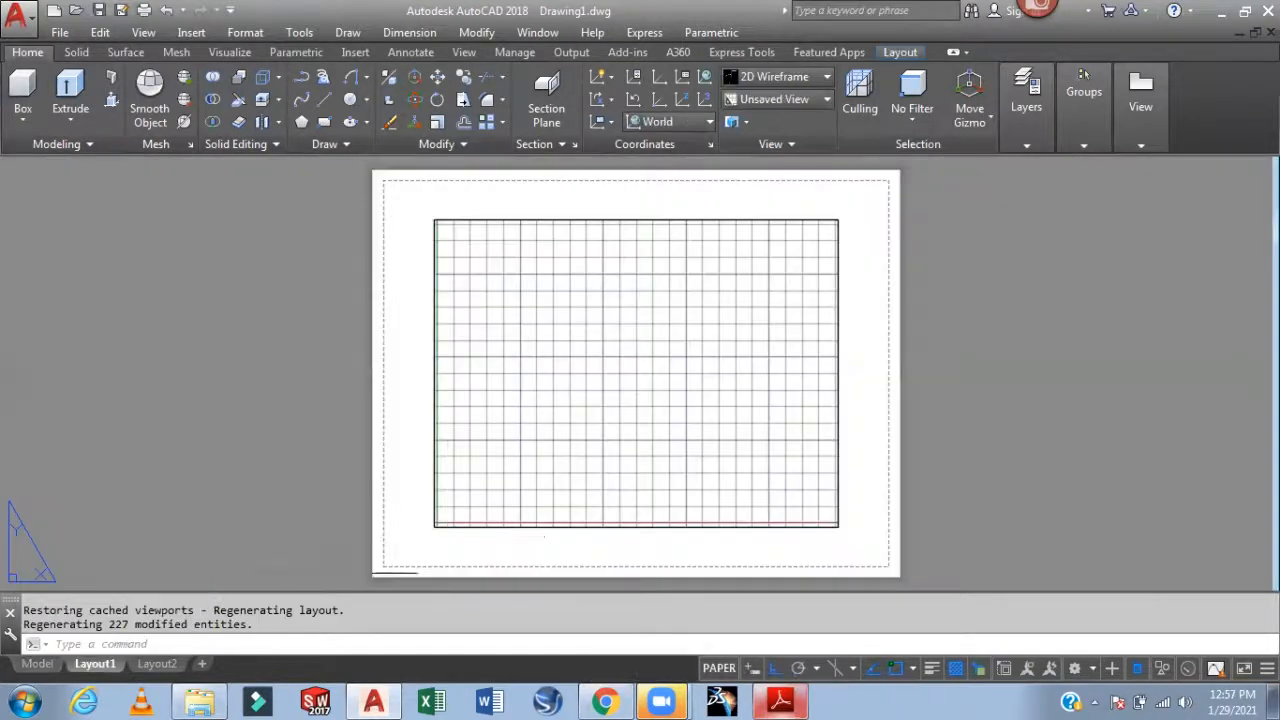
pyautogui.click(838, 311)
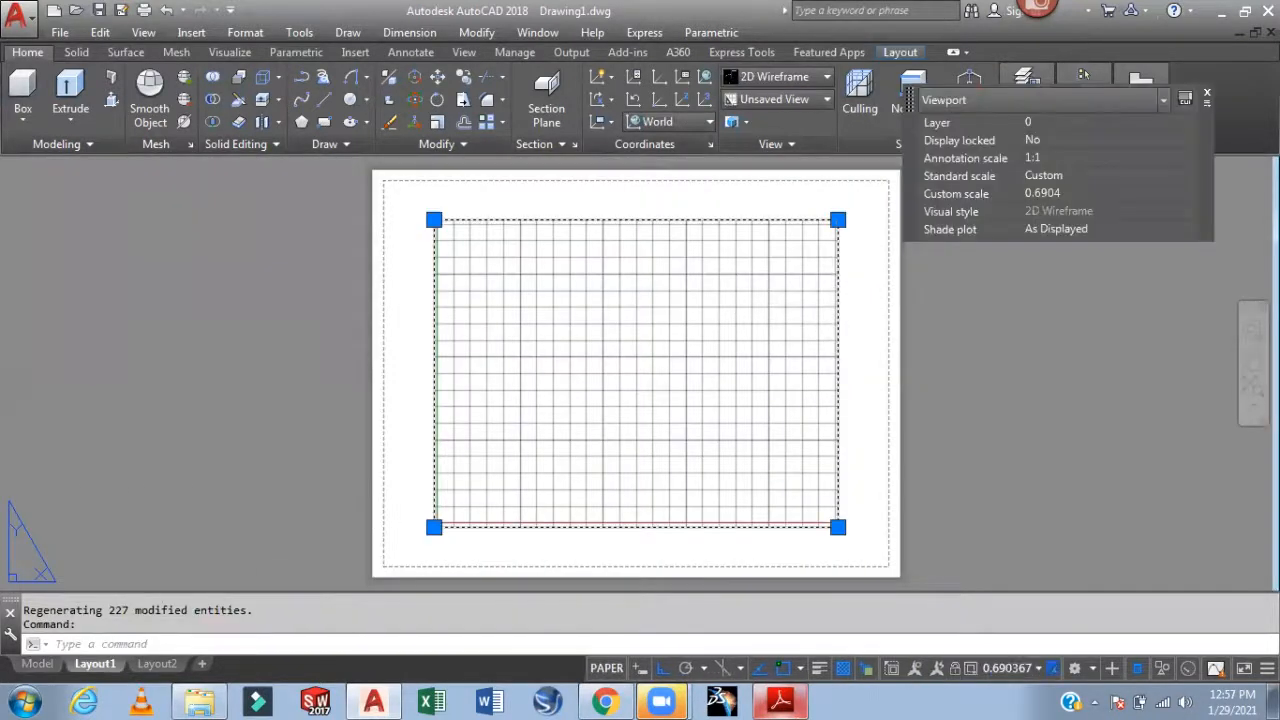
pyautogui.press('Delete')
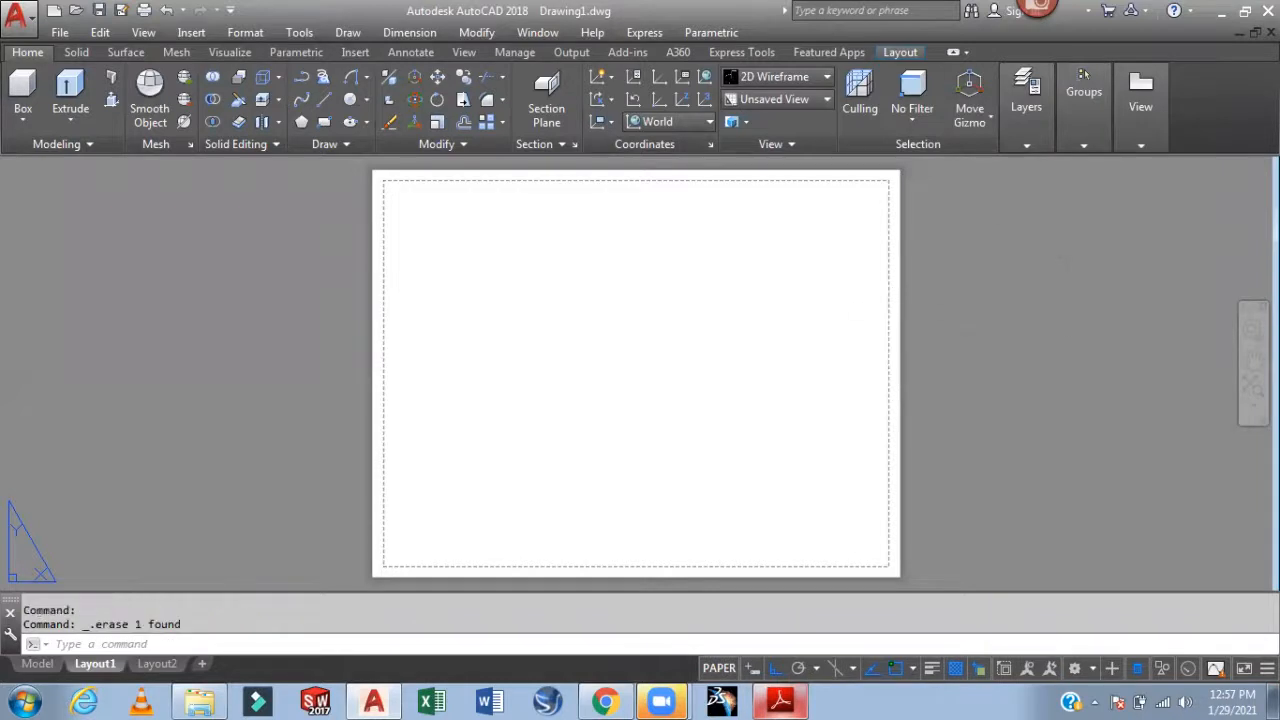
# Create a base front view from model space at the lower left of the sheet
pyautogui.moveTo(1142, 103)
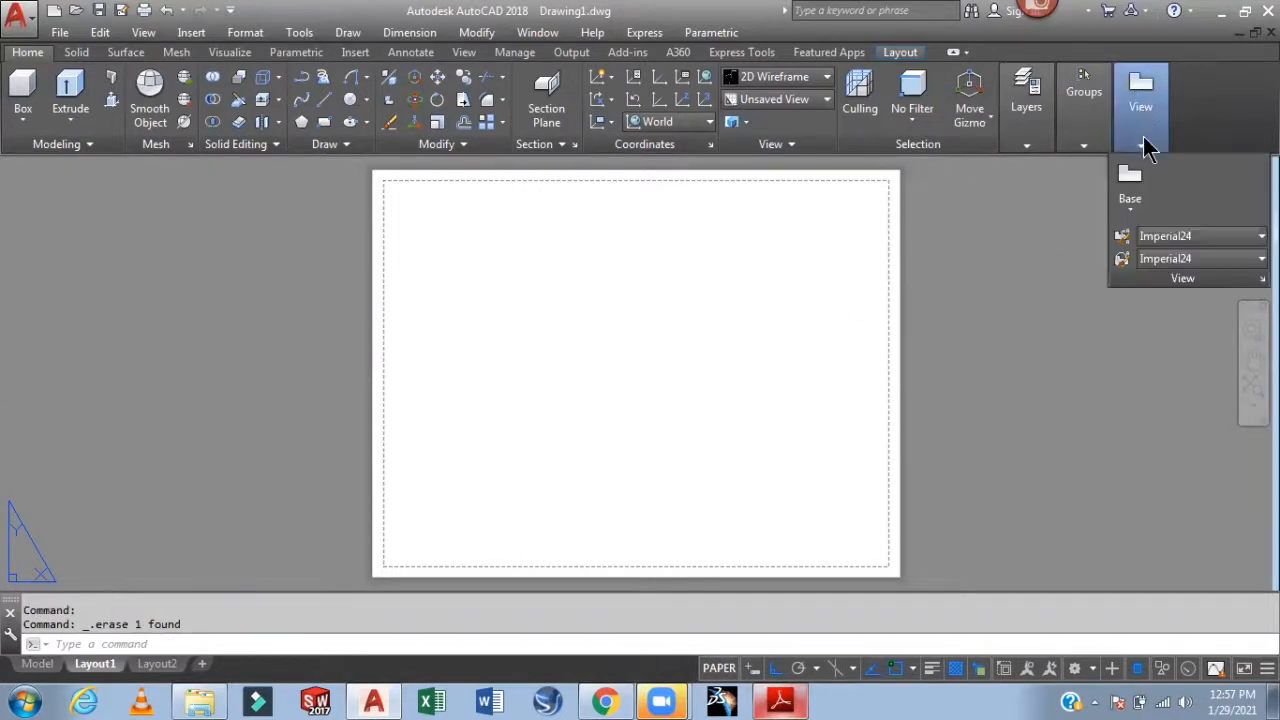
pyautogui.click(1129, 210)
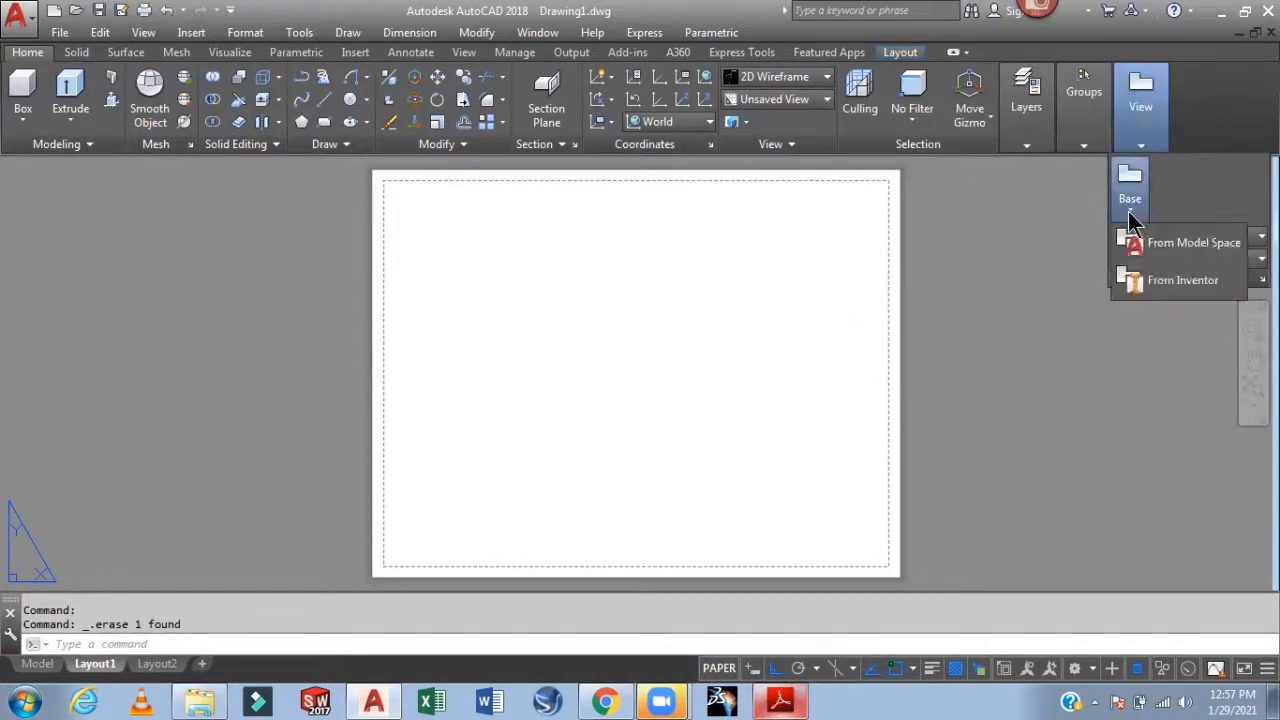
pyautogui.click(1172, 251)
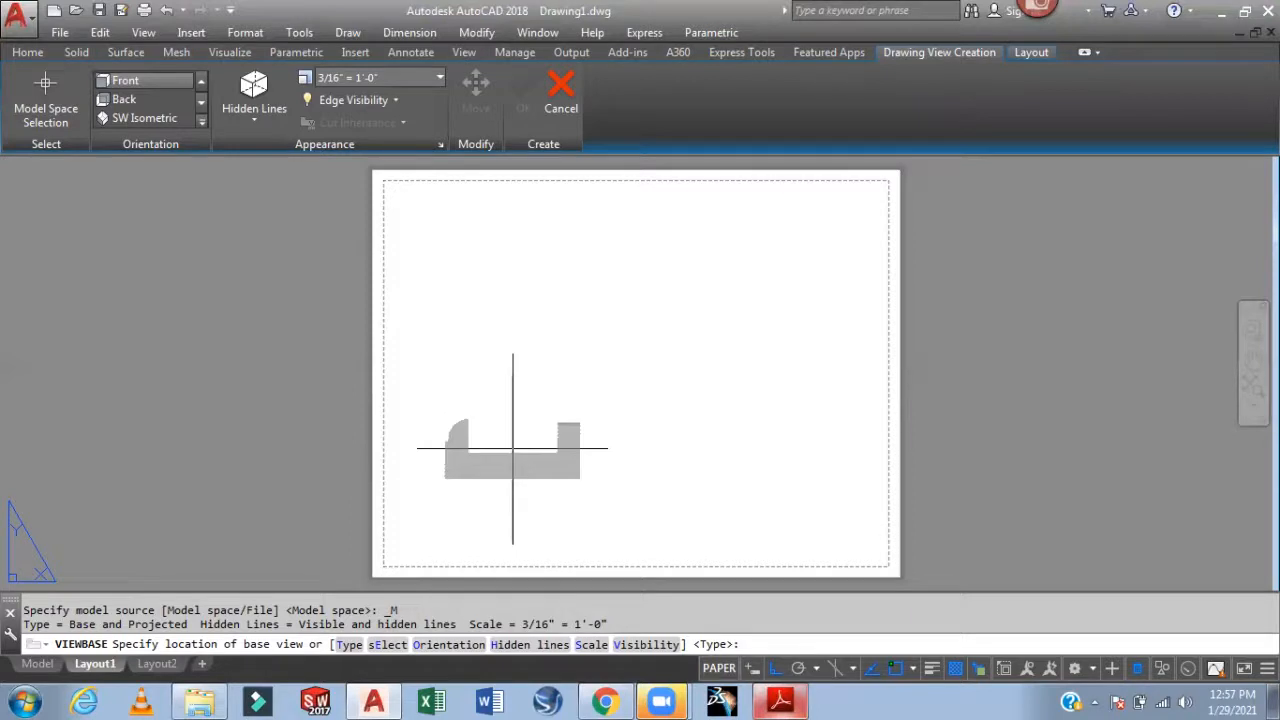
pyautogui.click(512, 451)
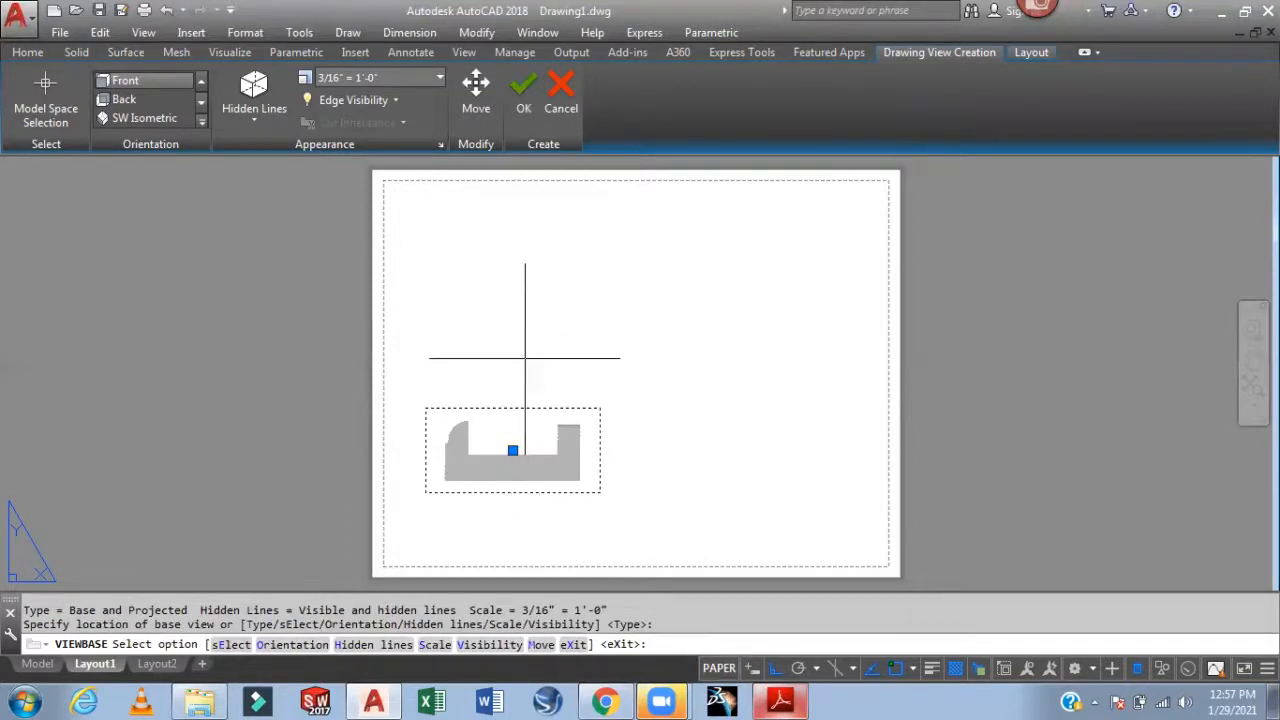
pyautogui.click(533, 125)
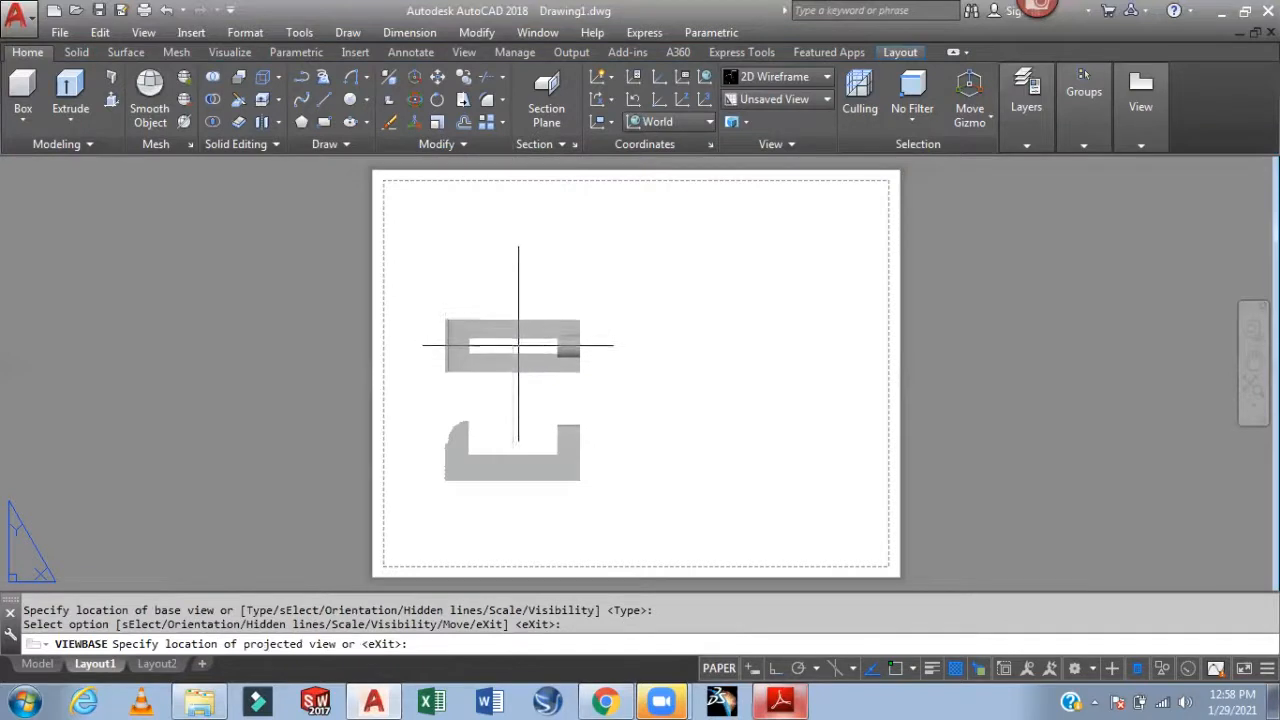
# Project top, side and isometric views from the front view and finish placement
pyautogui.click(518, 347)
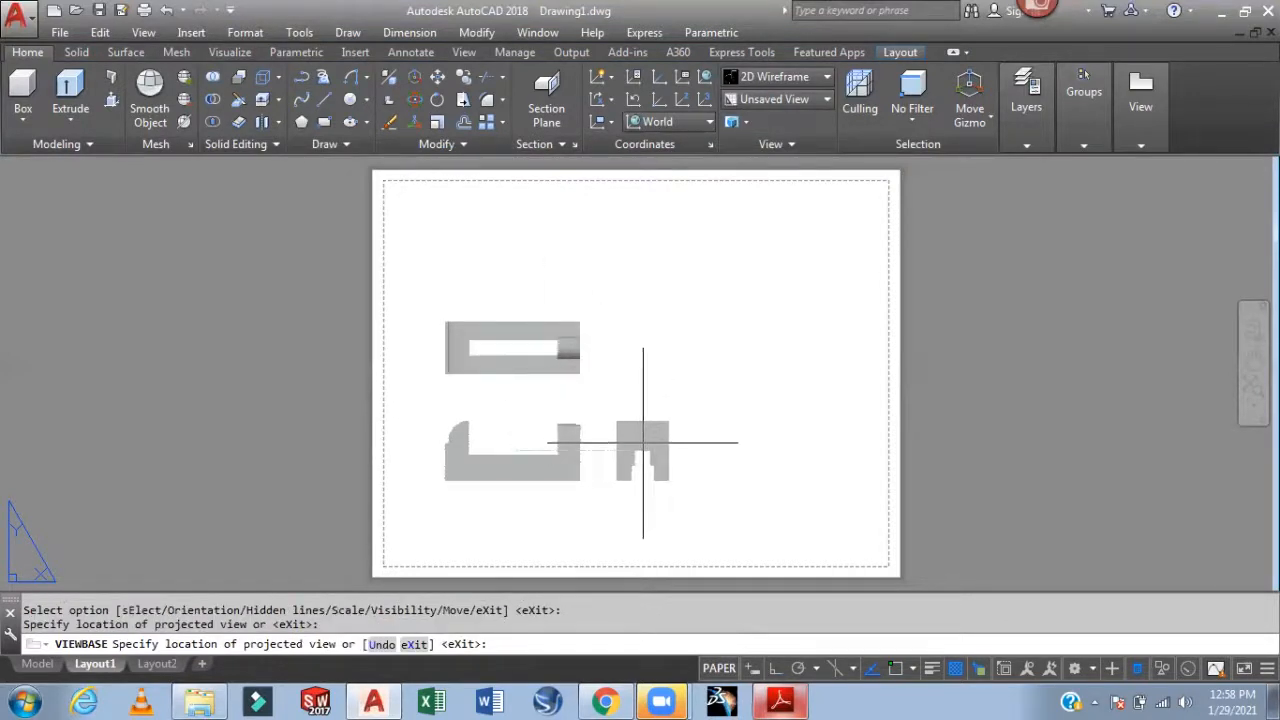
pyautogui.click(648, 446)
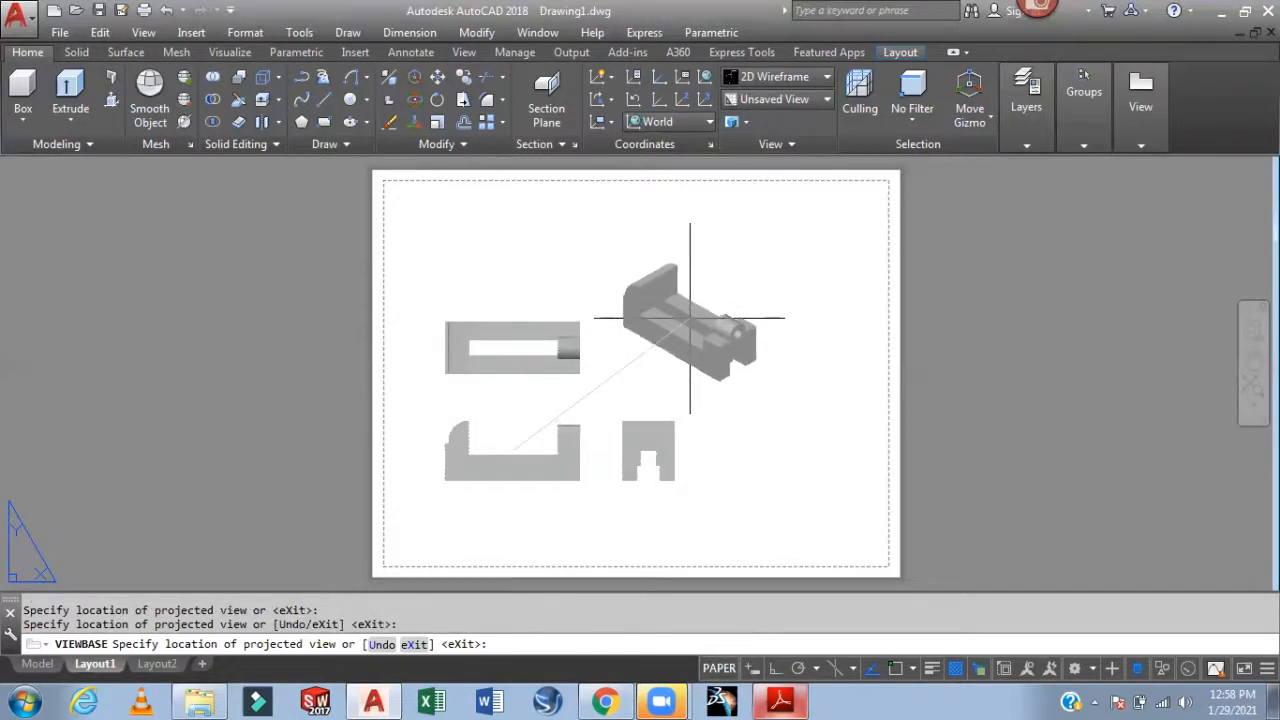
pyautogui.click(684, 326)
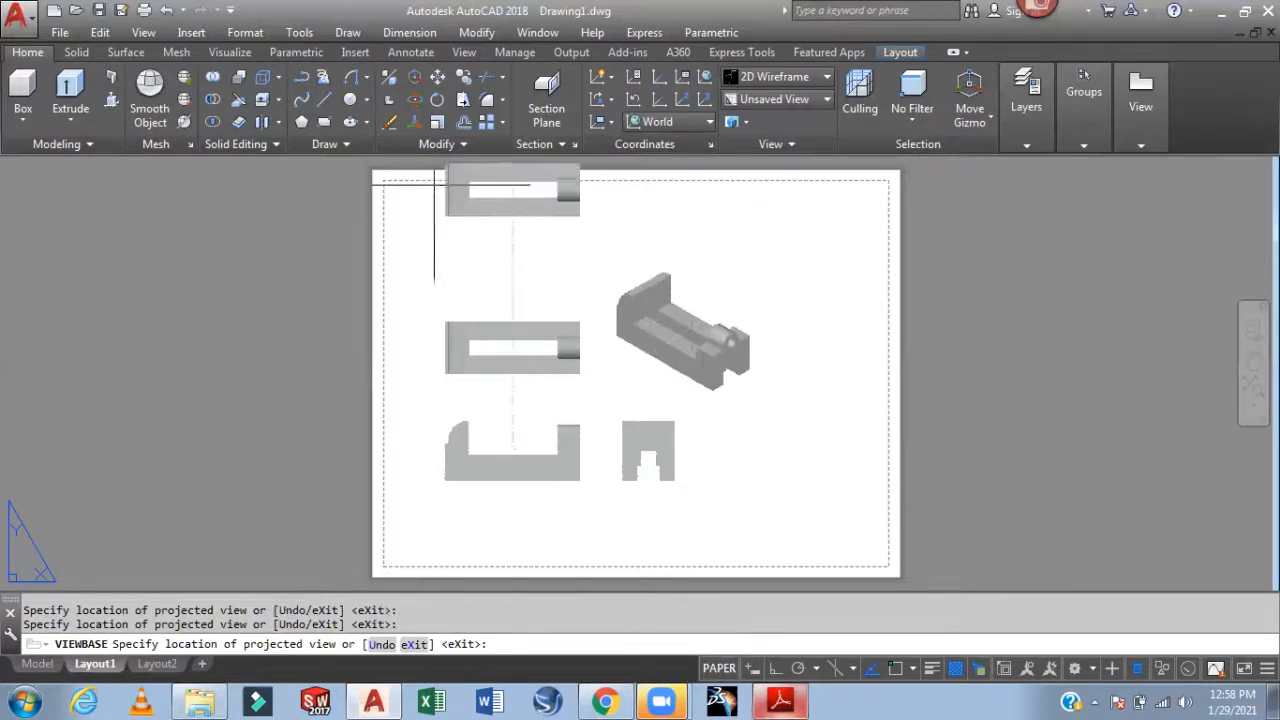
pyautogui.click(613, 218)
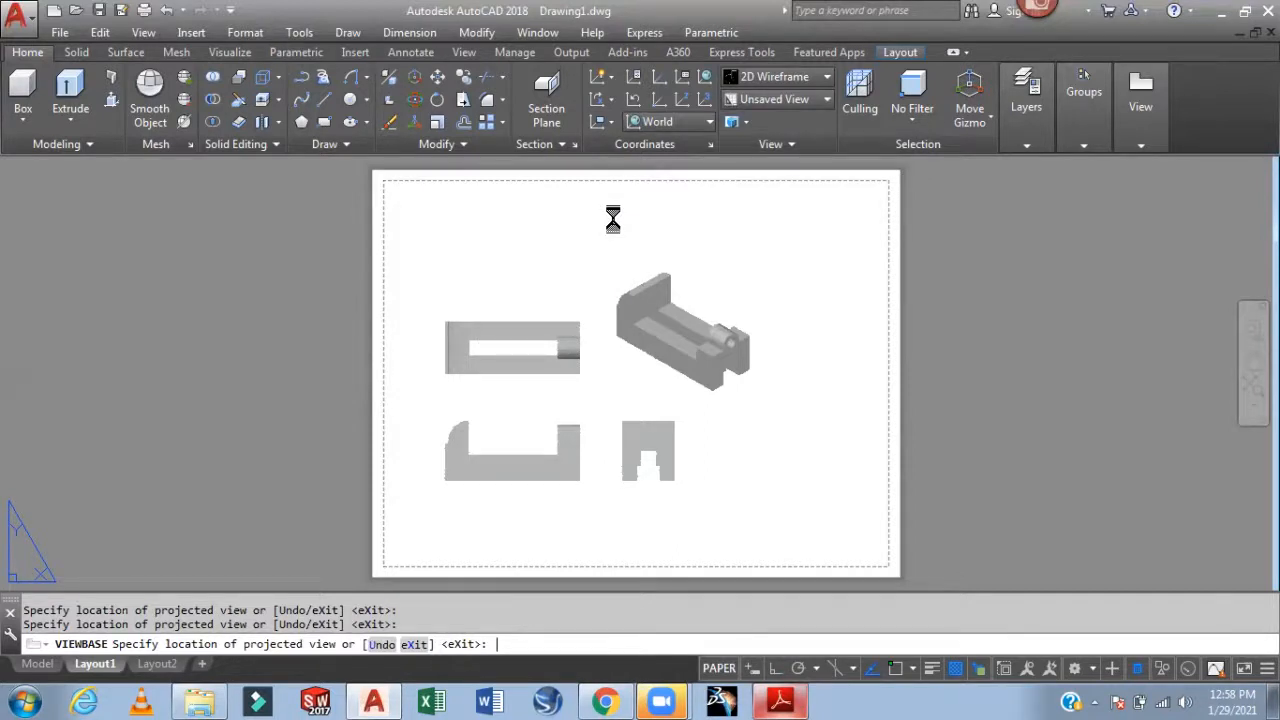
pyautogui.press('Return')
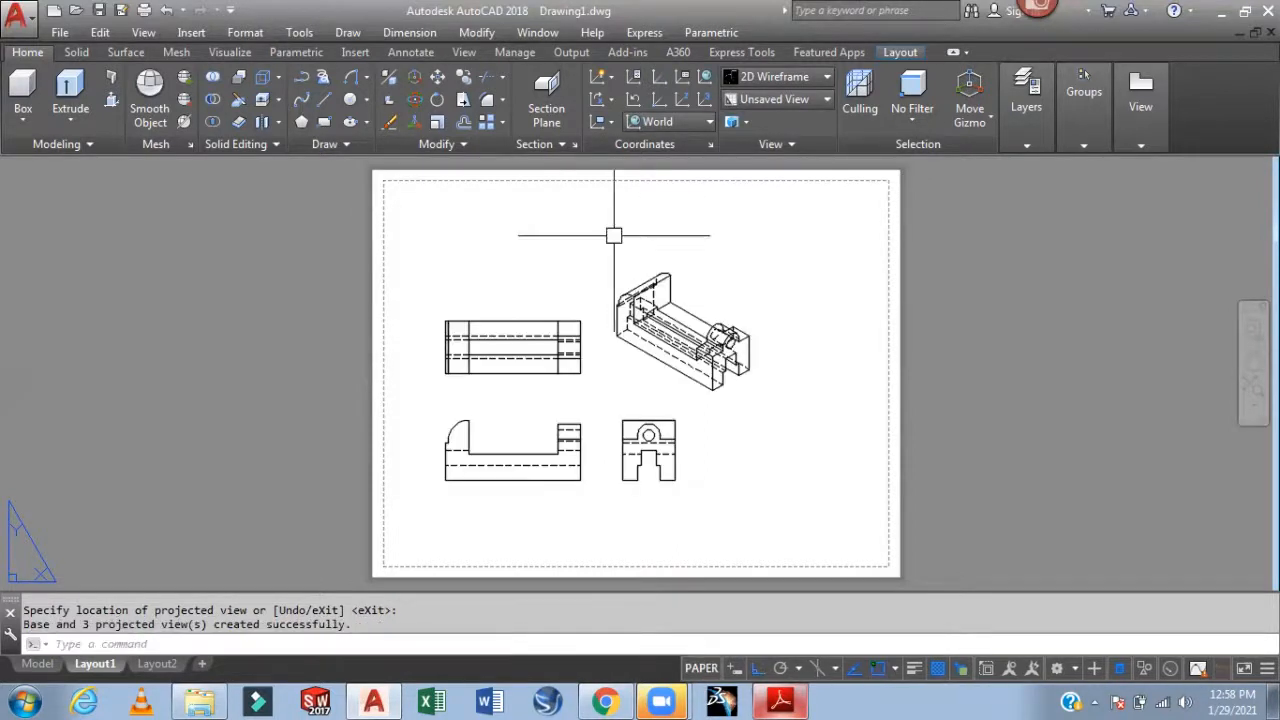
pyautogui.scroll(3, 593, 354)
pyautogui.moveTo(730, 328); pyautogui.dragTo(706, 371, button='middle')
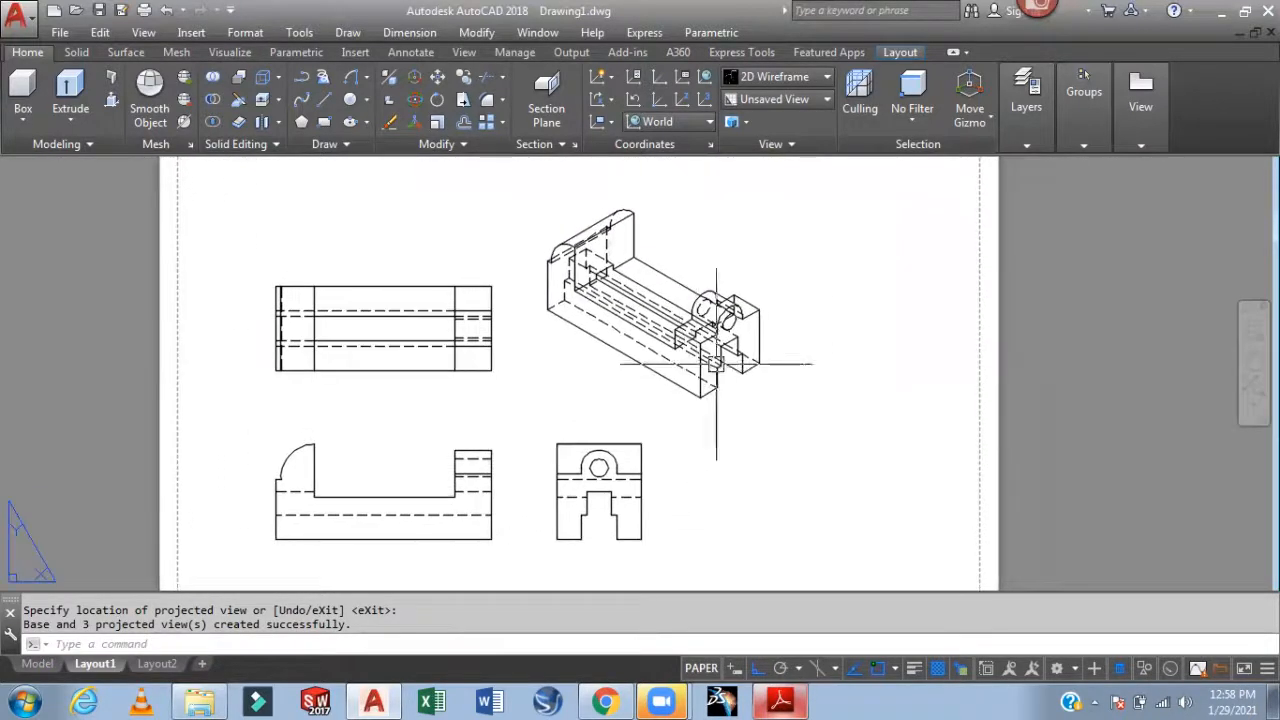
pyautogui.click(756, 322)
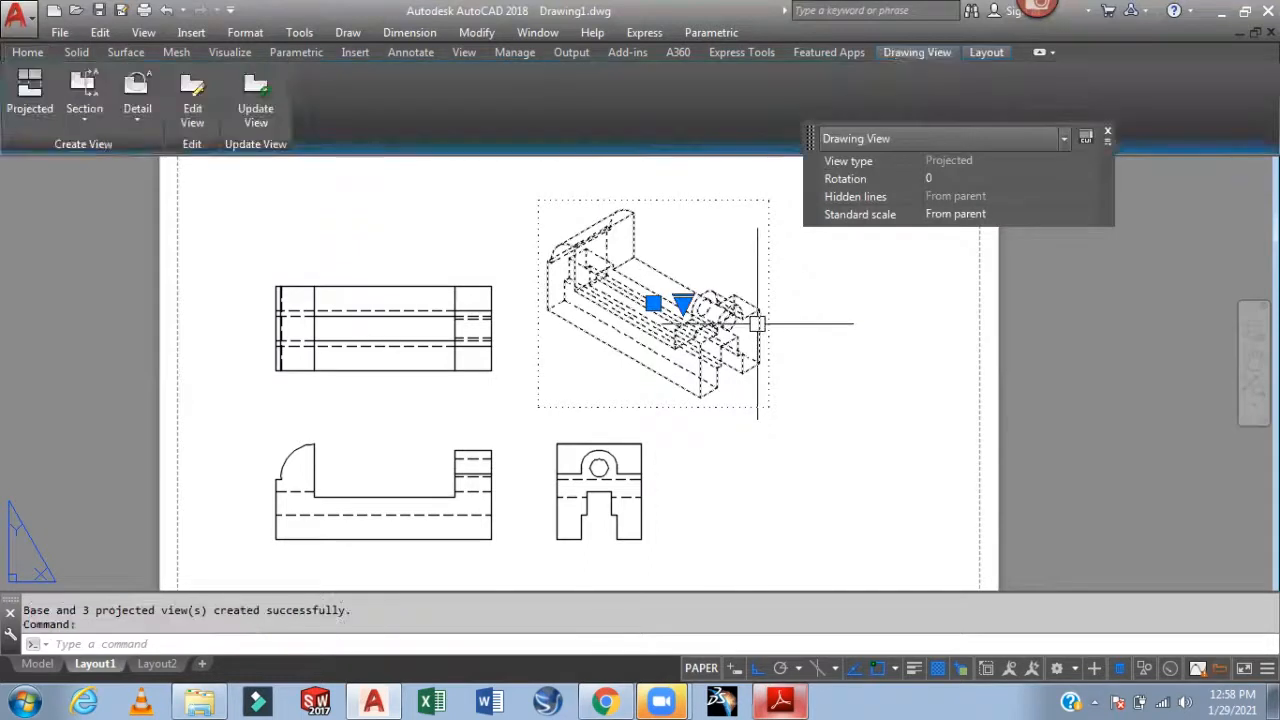
# Edit the isometric view to display Shaded with Visible Lines
pyautogui.click(137, 122)
pyautogui.click(196, 116)
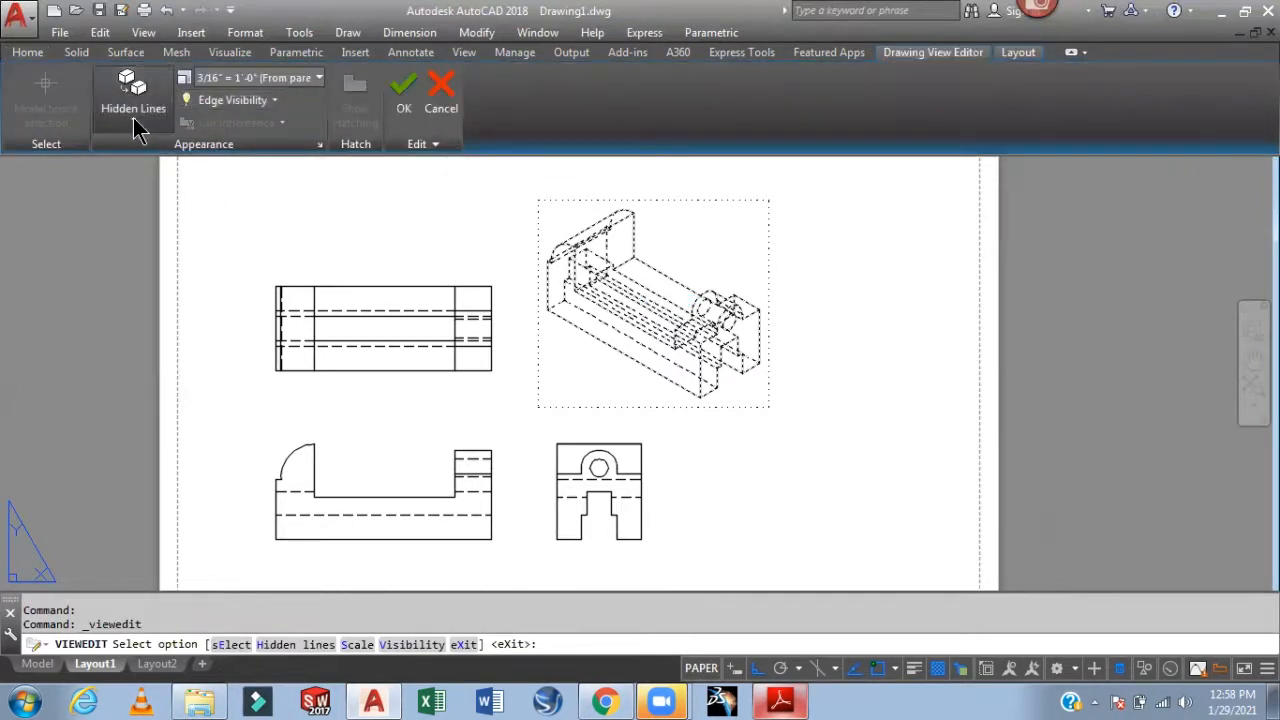
pyautogui.click(136, 122)
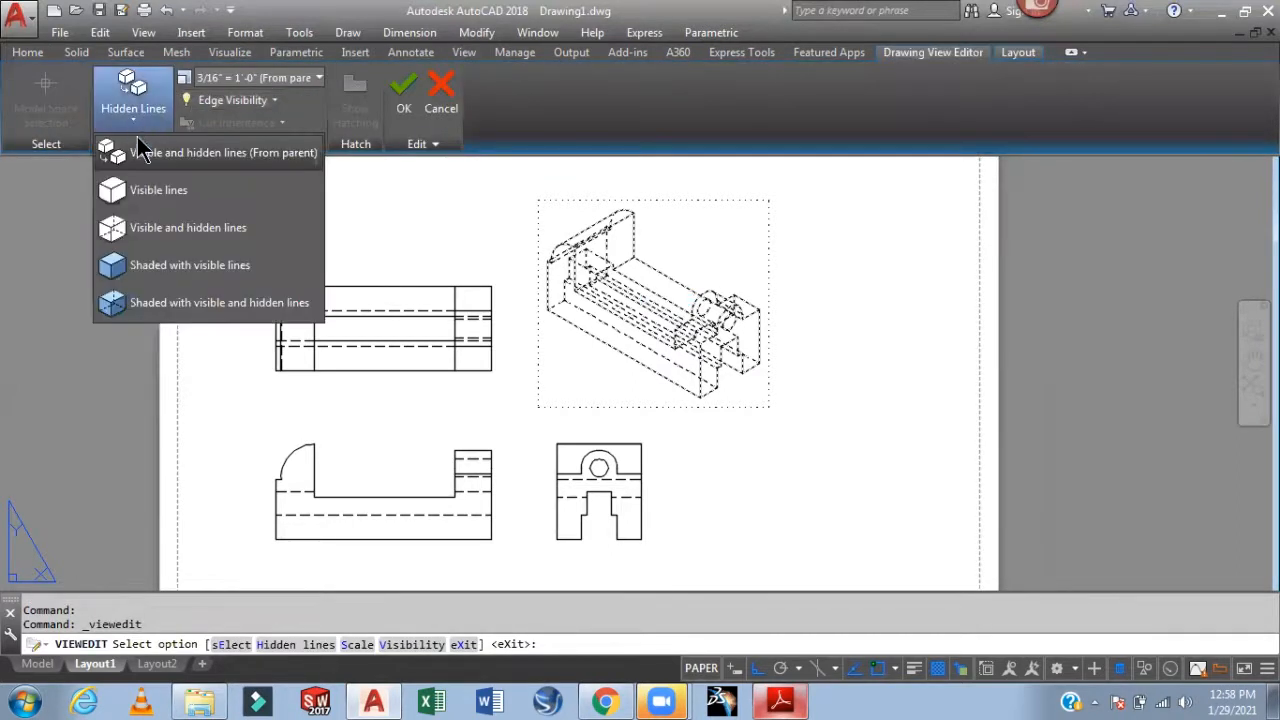
pyautogui.click(238, 268)
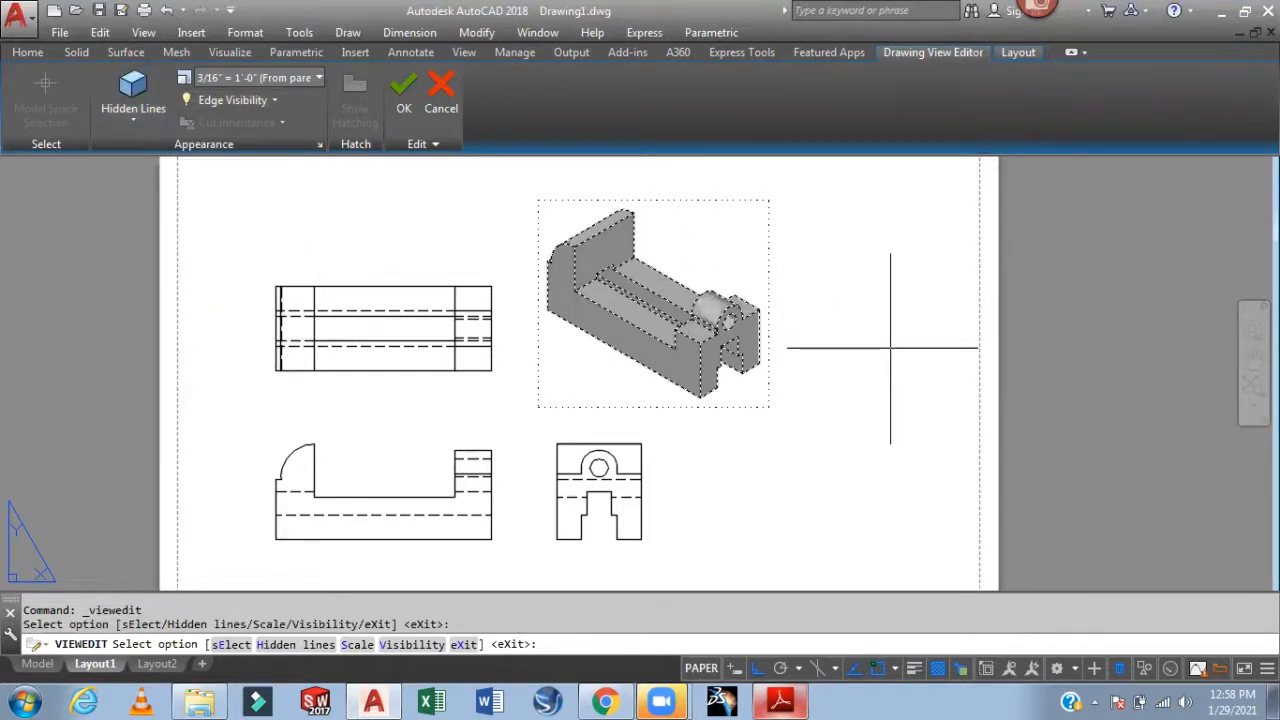
pyautogui.press('Escape')
# Bring the top, front and side views into view and open Dimension Style Manager with D
pyautogui.scroll(2, 847, 353)
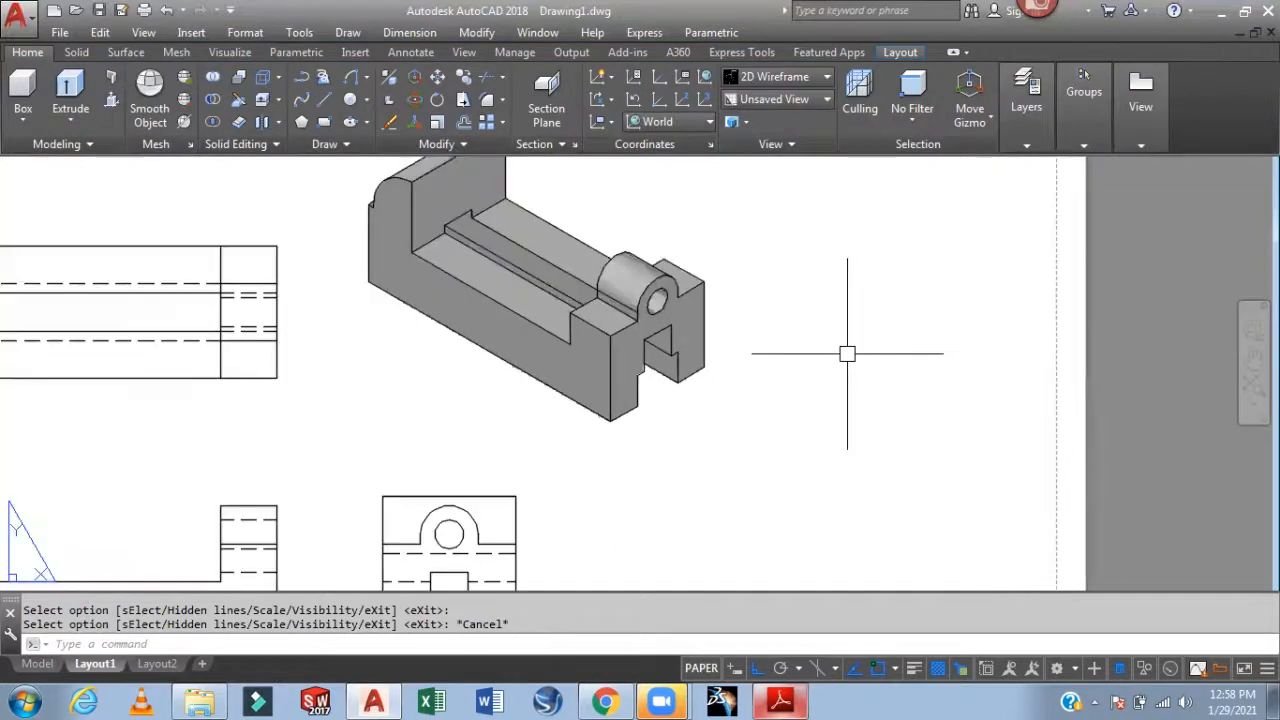
pyautogui.scroll(-4, 847, 353)
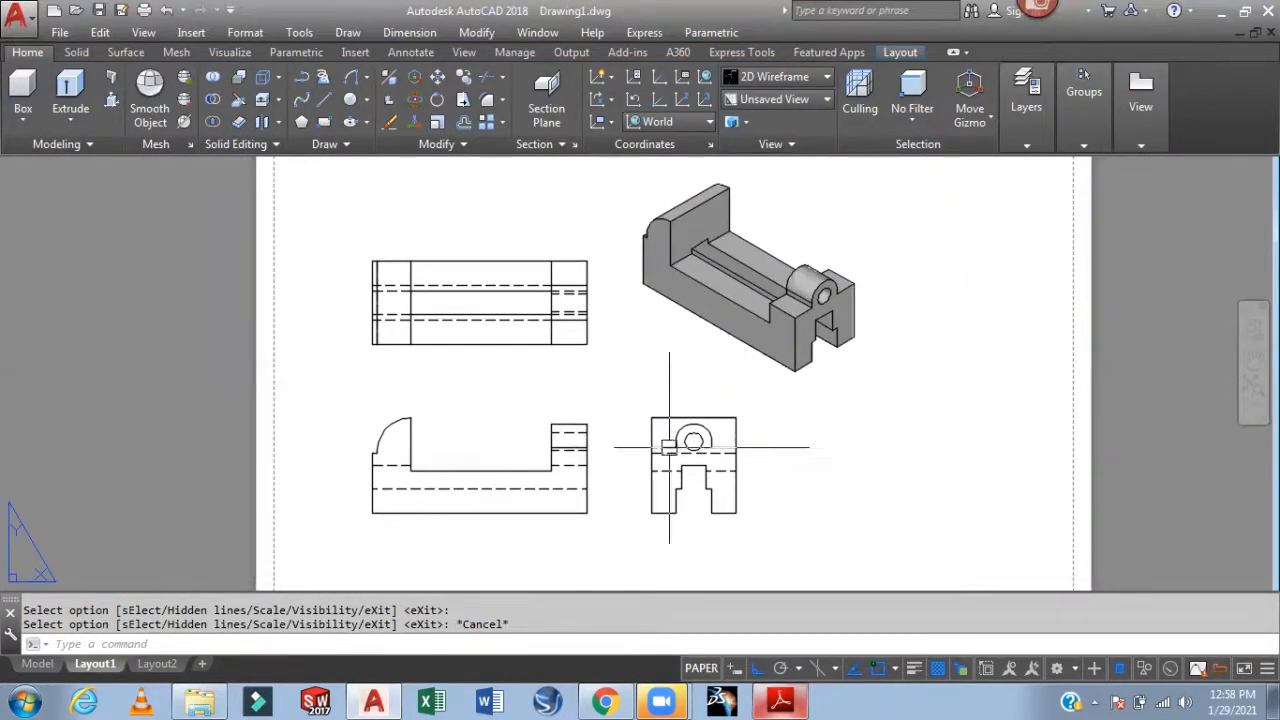
pyautogui.scroll(4, 445, 235)
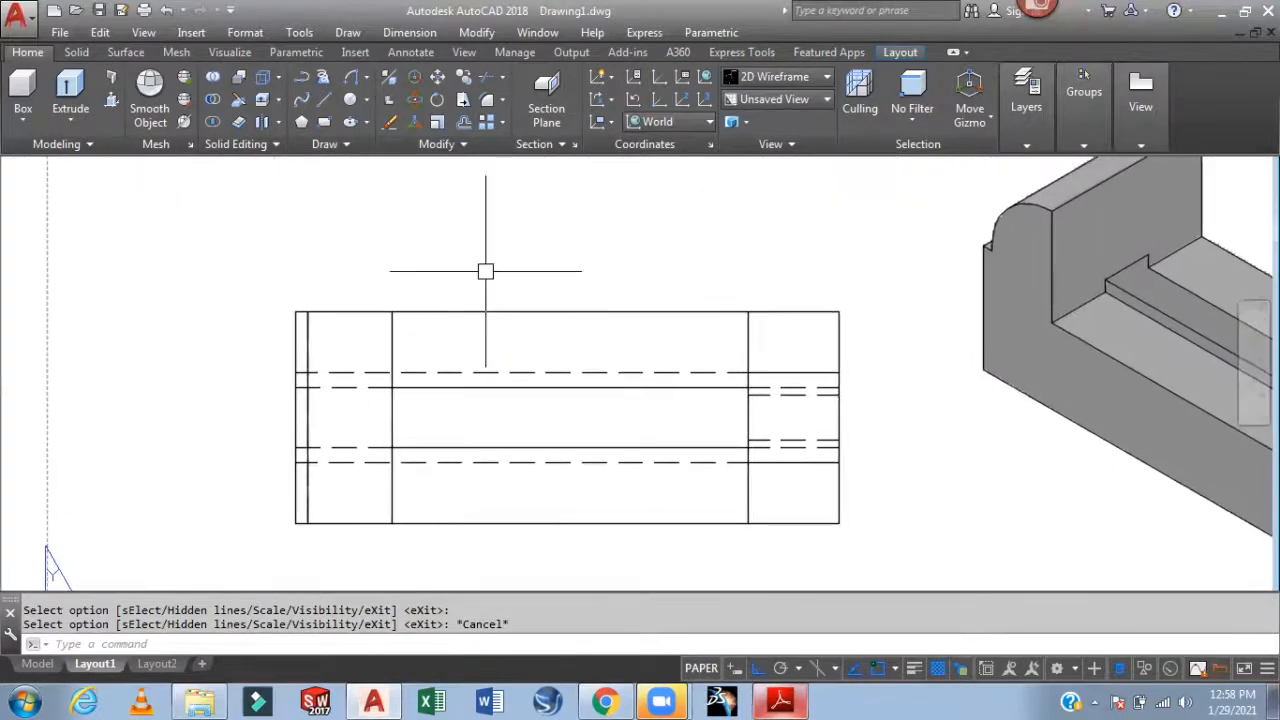
pyautogui.scroll(-2, 480, 289)
pyautogui.moveTo(480, 308); pyautogui.dragTo(433, 168, button='middle')
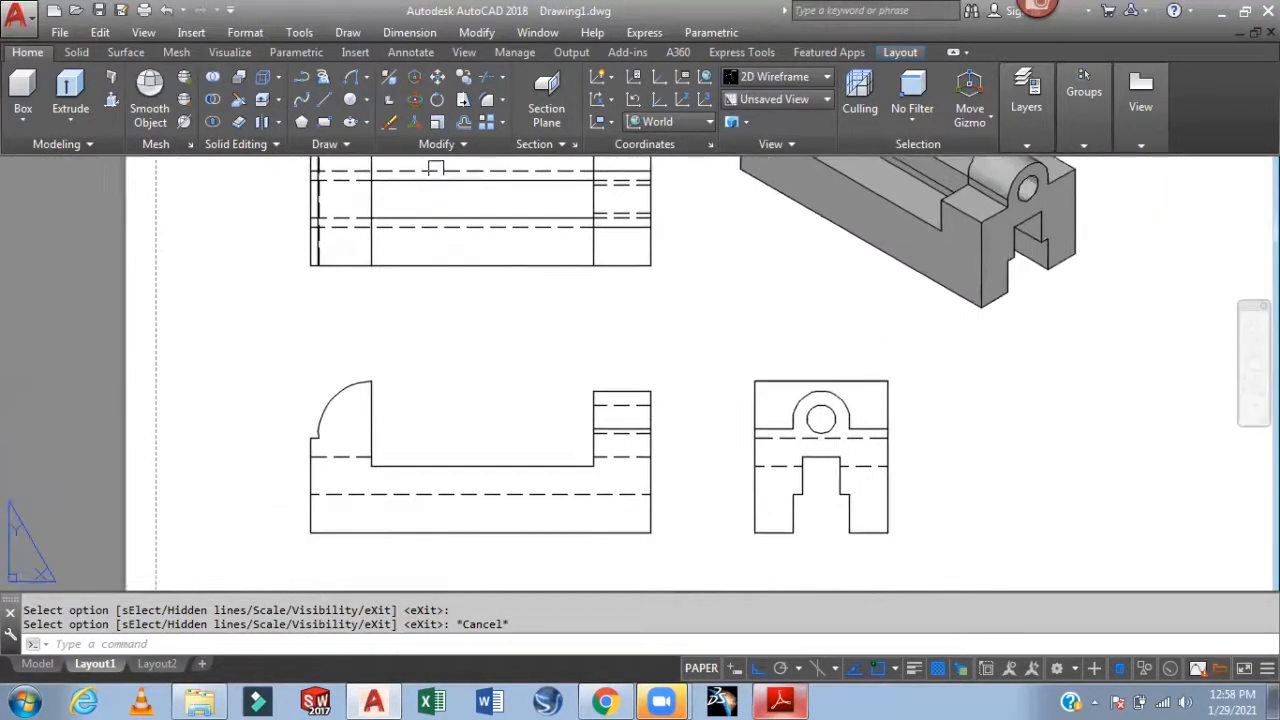
pyautogui.scroll(2, 452, 340)
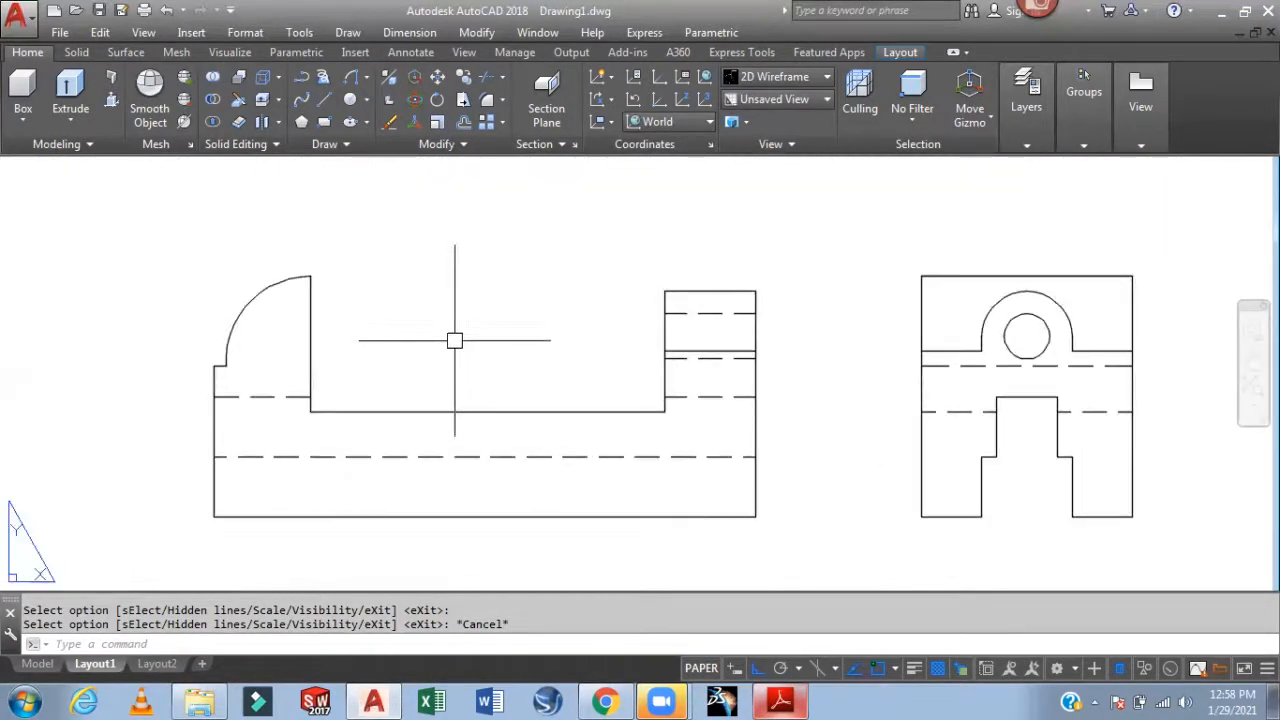
pyautogui.write('d')
pyautogui.press('Return')
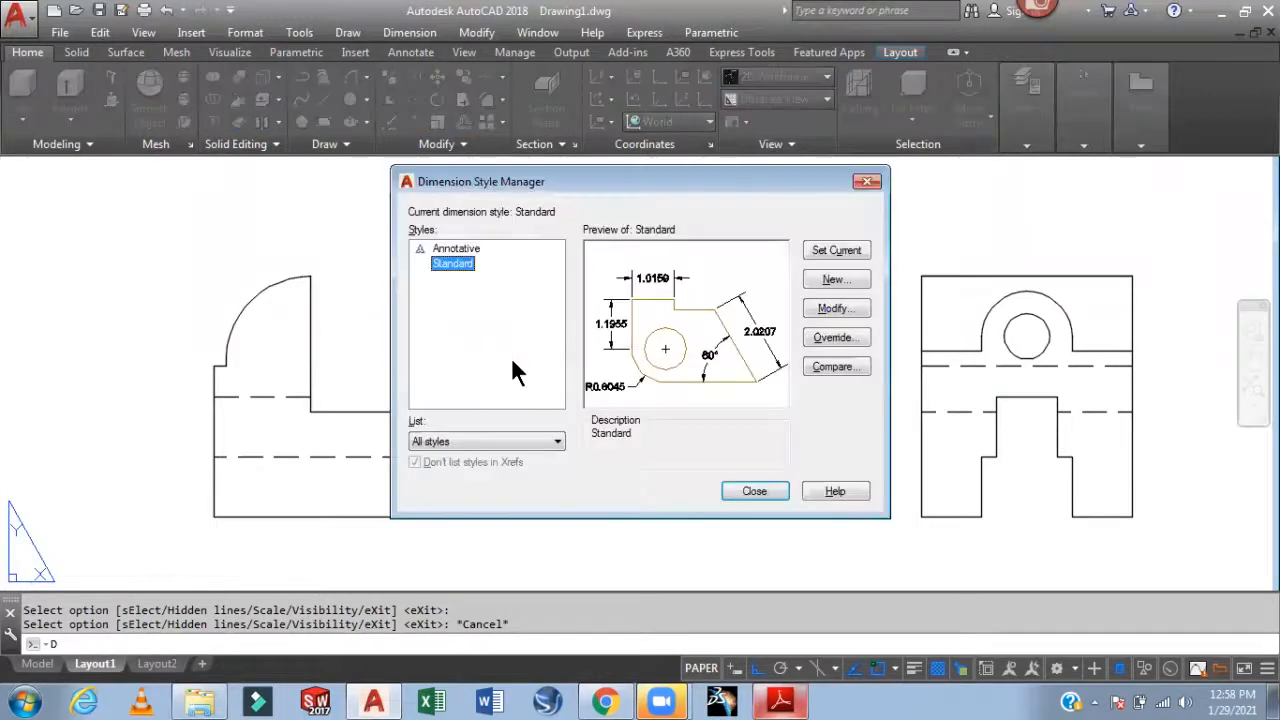
# Modify the Standard style with arrow size 0.1 and text height 0.1
pyautogui.click(845, 311)
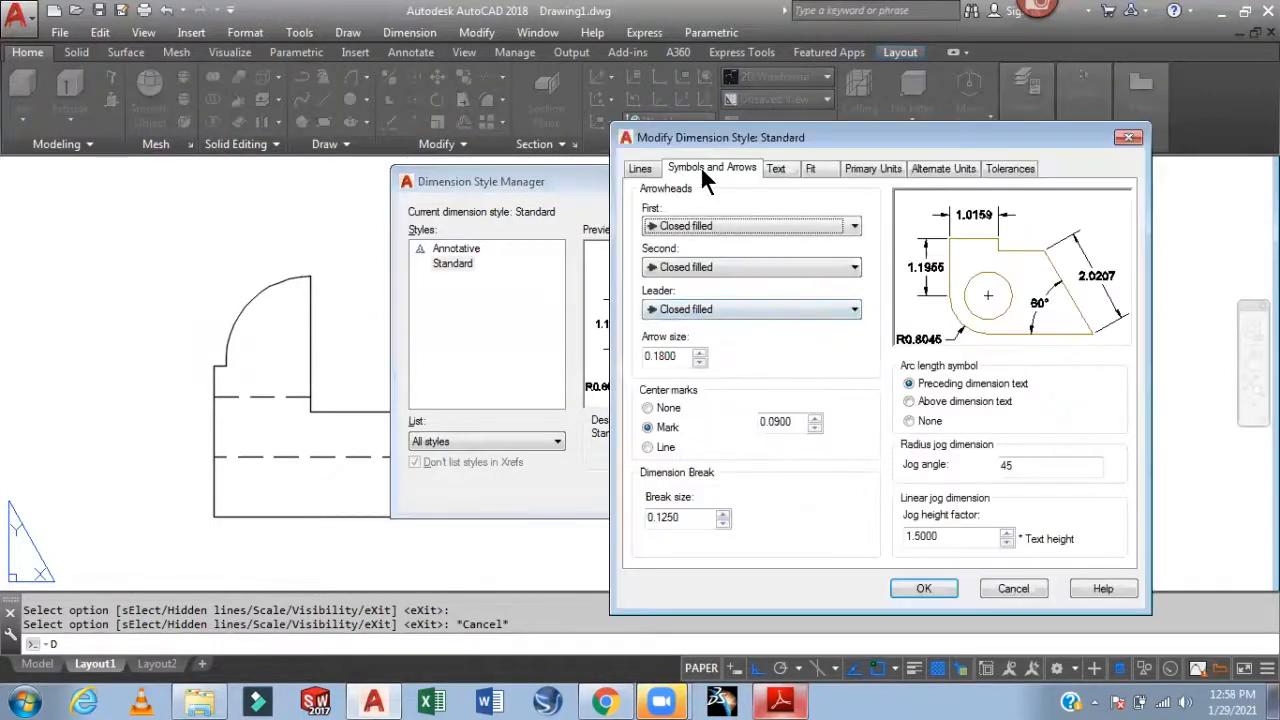
pyautogui.moveTo(683, 355); pyautogui.dragTo(610, 350)
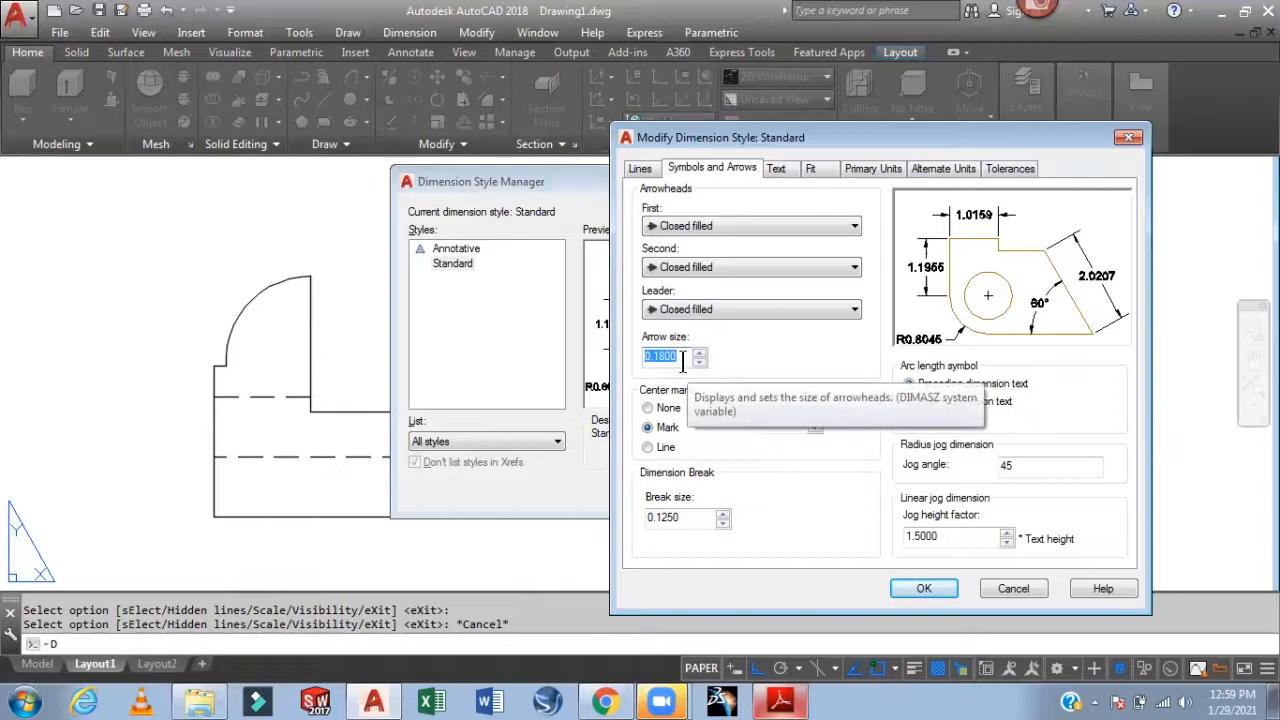
pyautogui.write('.1')
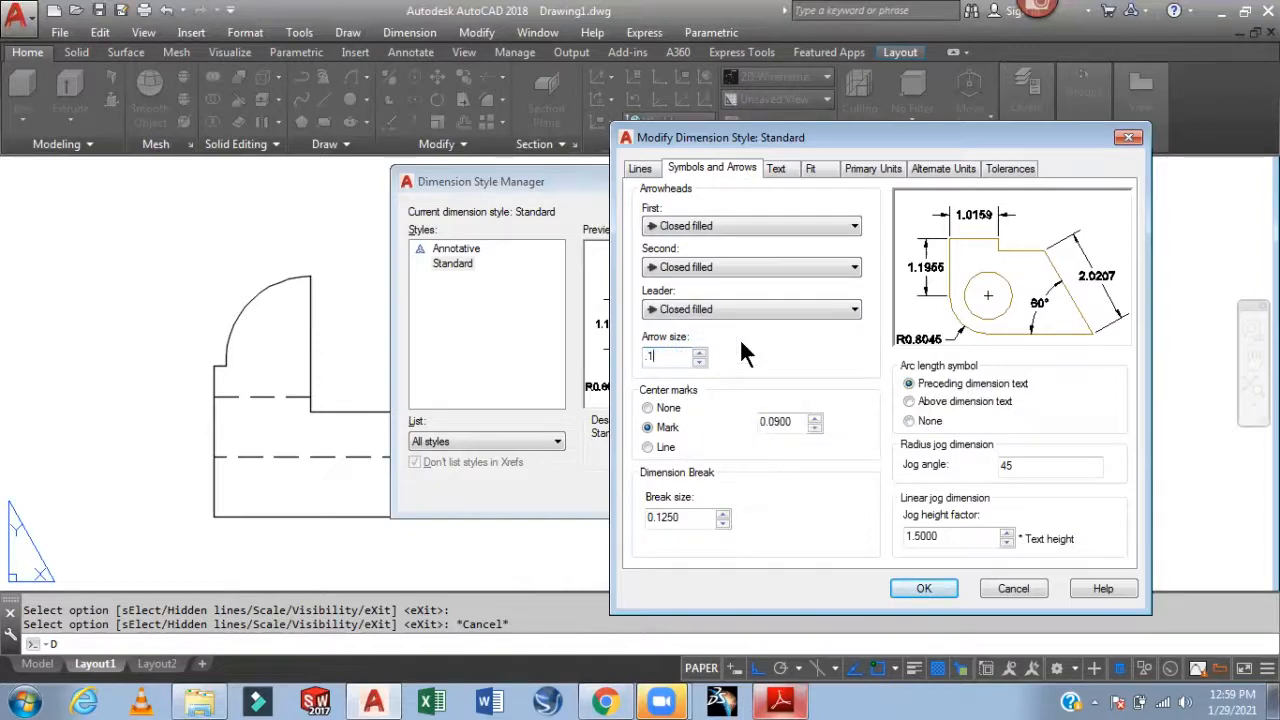
pyautogui.click(777, 169)
pyautogui.doubleClick(836, 302)
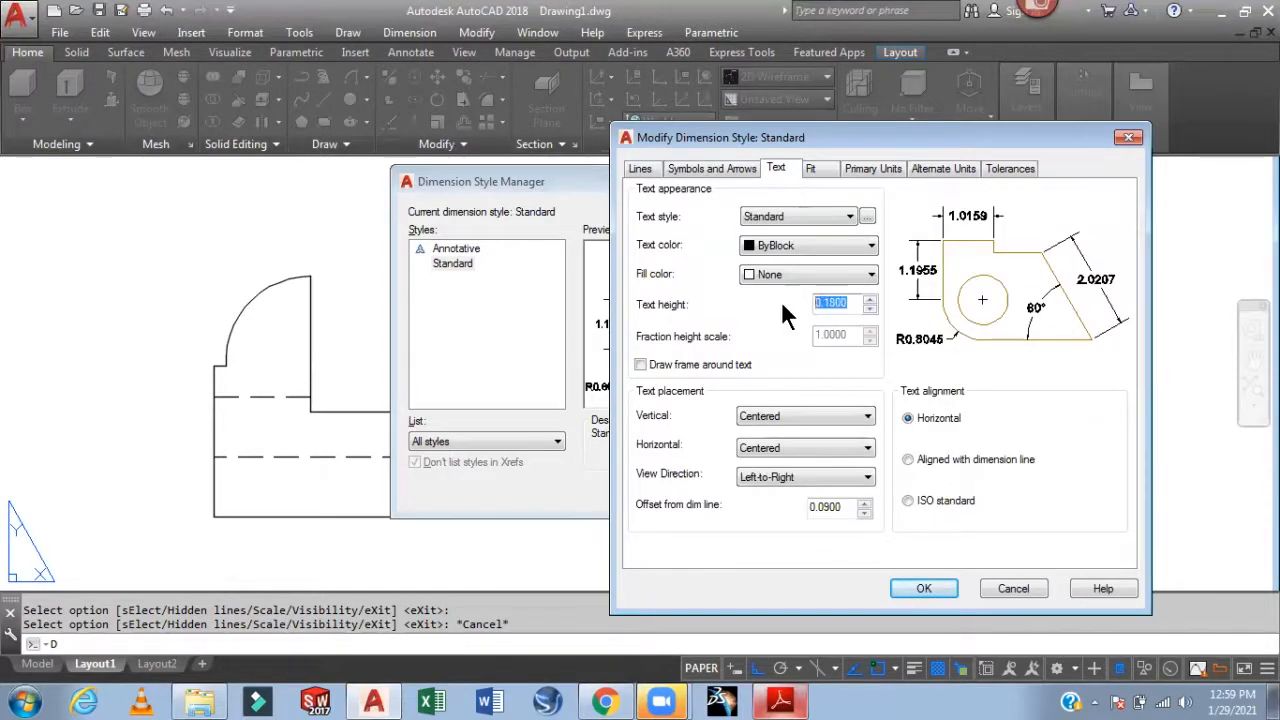
pyautogui.write('.1')
# Make dimension lines and extension lines grey colour 8
pyautogui.click(641, 169)
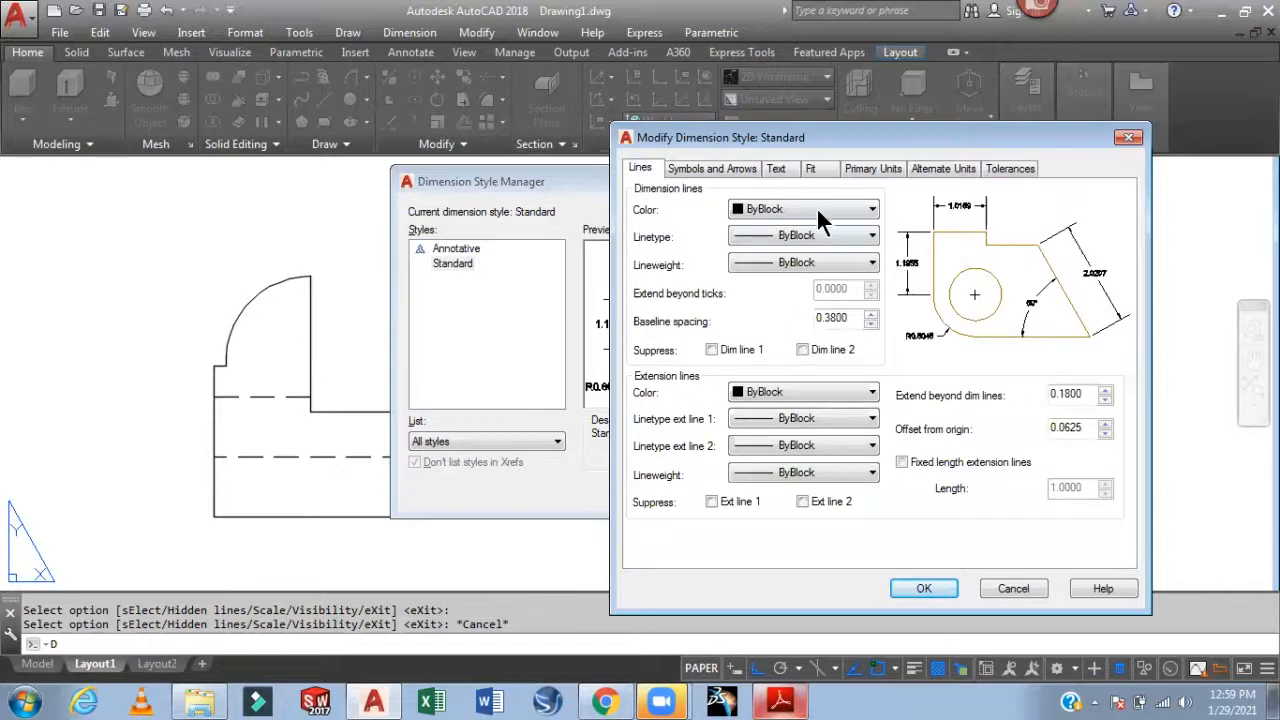
pyautogui.click(818, 212)
pyautogui.click(769, 358)
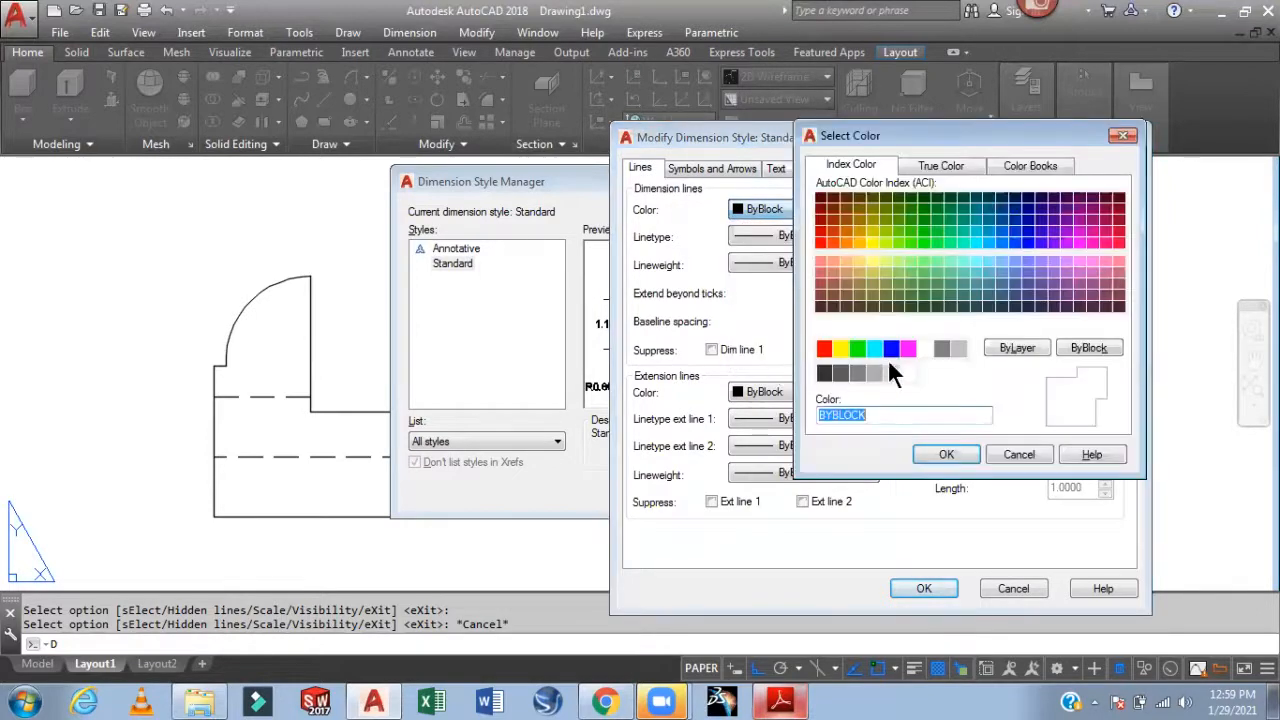
pyautogui.click(941, 348)
pyautogui.click(947, 452)
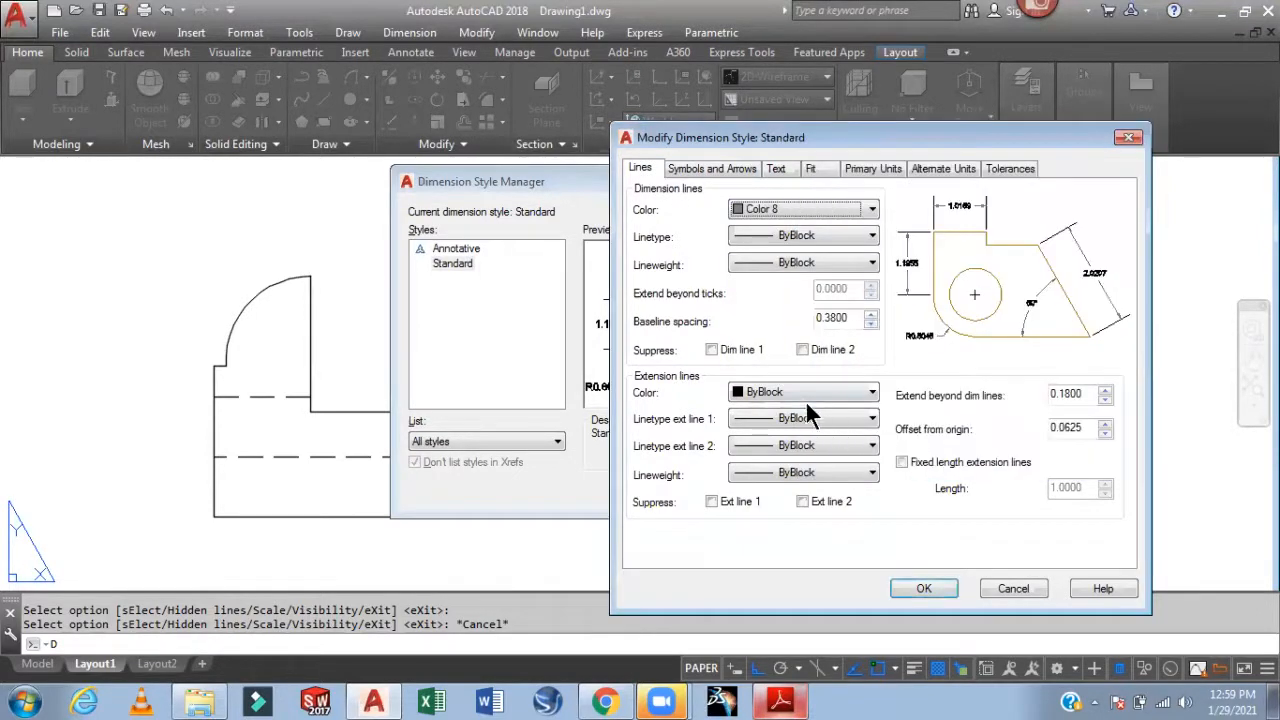
pyautogui.click(801, 396)
pyautogui.click(801, 546)
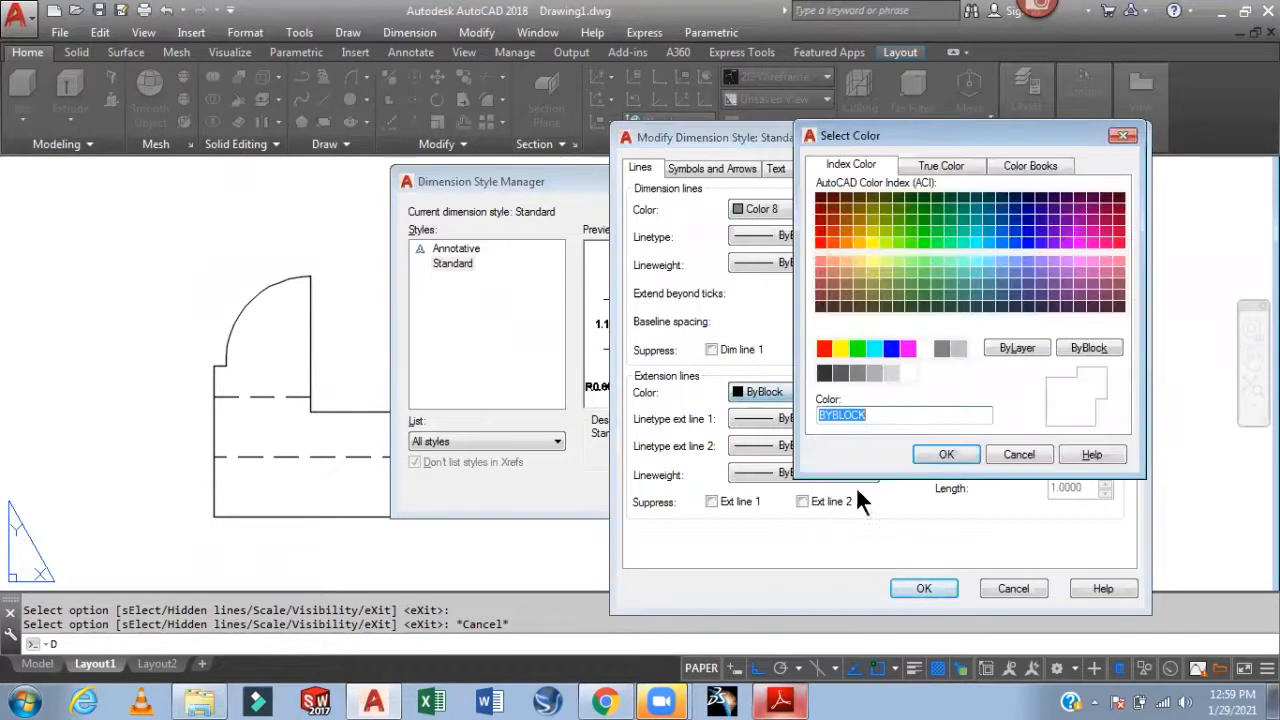
pyautogui.click(941, 348)
pyautogui.click(948, 454)
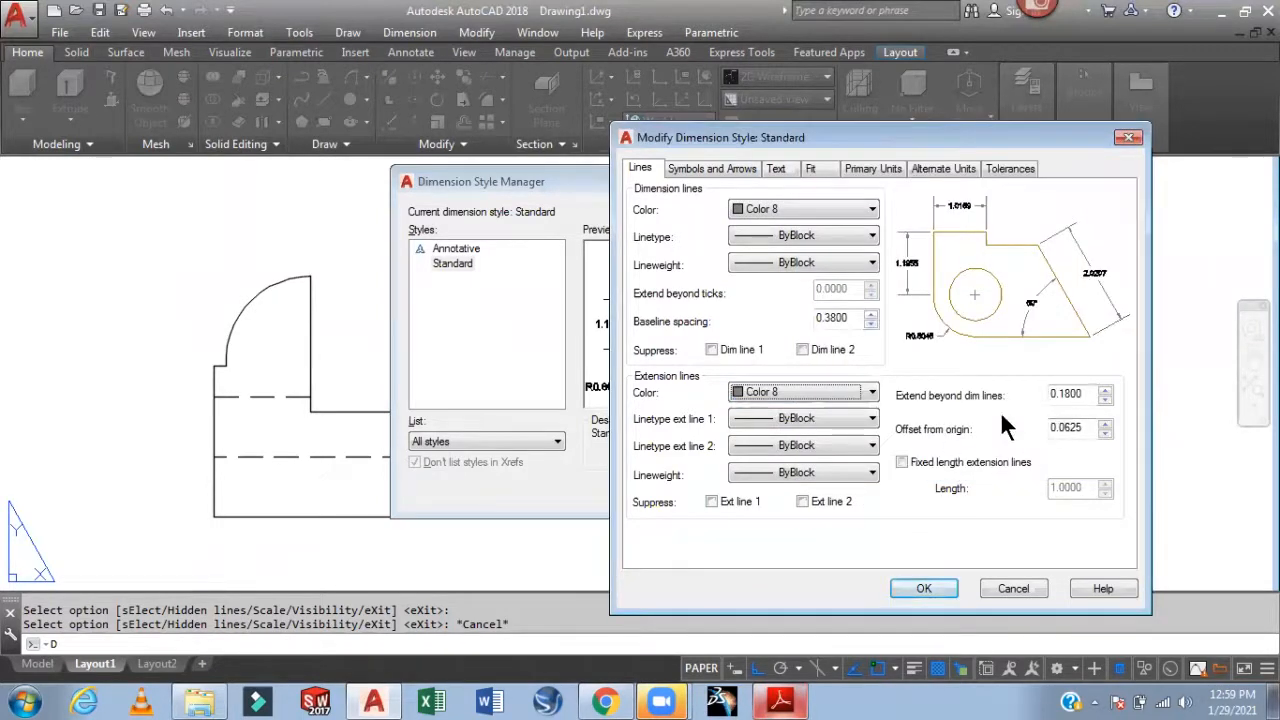
# Set extend beyond dimension lines to 0.05 and offset from origin to 0.001
pyautogui.moveTo(1093, 397); pyautogui.dragTo(997, 398)
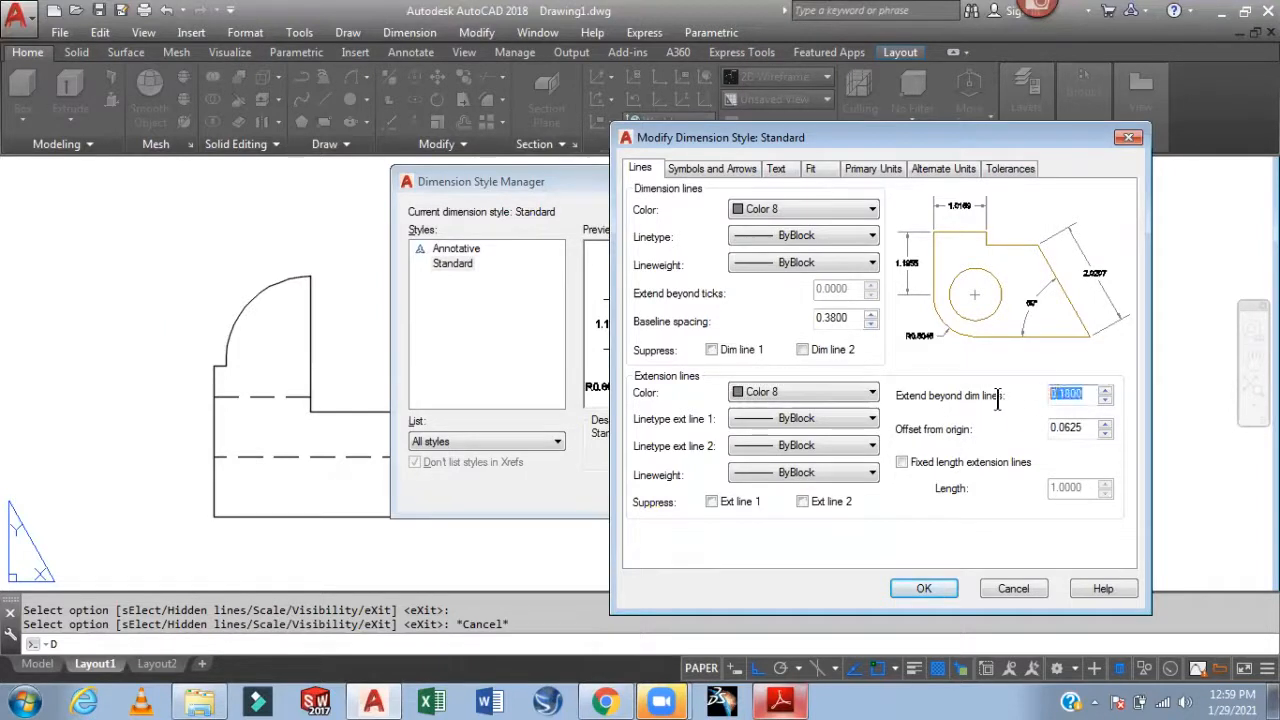
pyautogui.write('.05')
pyautogui.press('Tab')
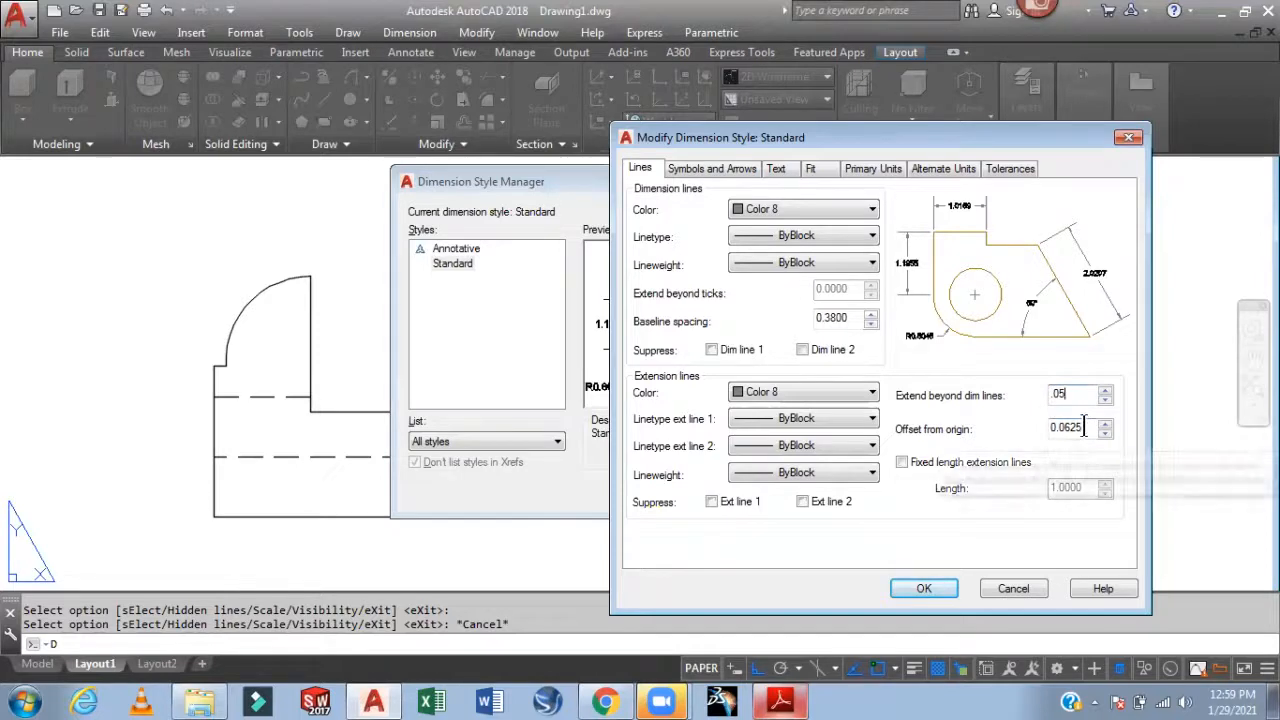
pyautogui.write('.001')
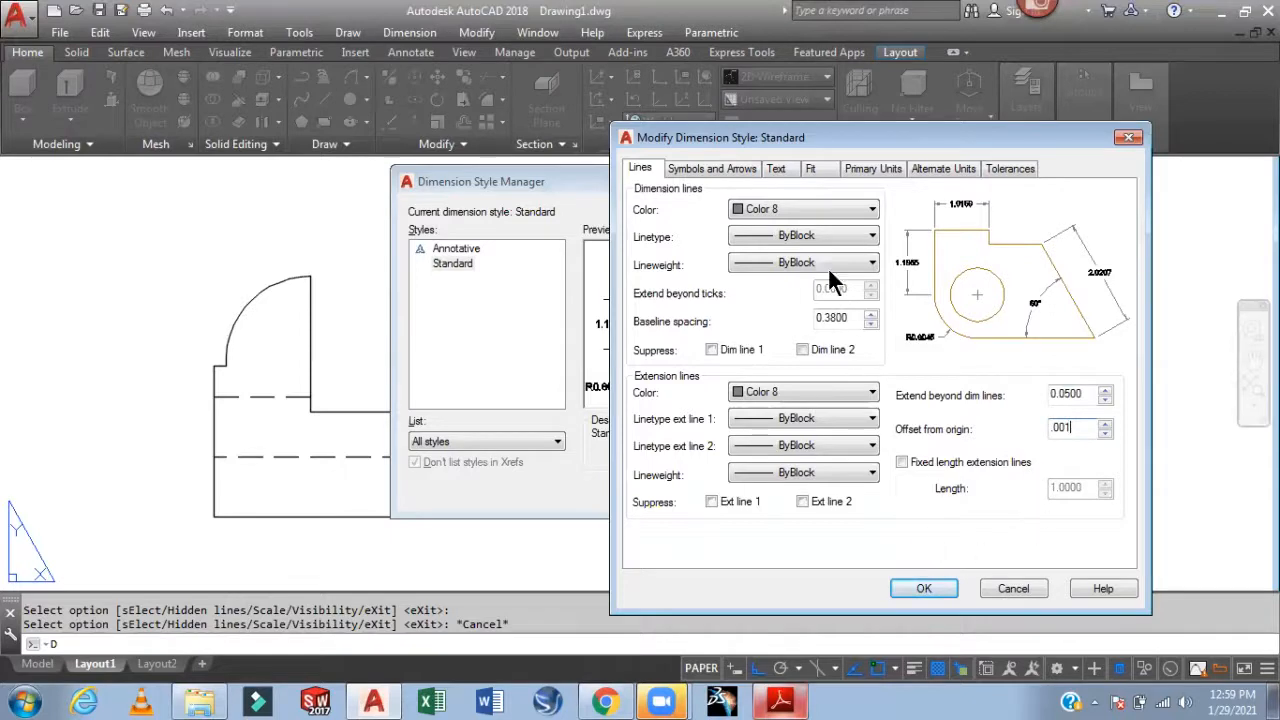
# Set primary unit precision to 0 and dimension text colour to Red
pyautogui.click(857, 168)
pyautogui.click(795, 234)
pyautogui.click(793, 251)
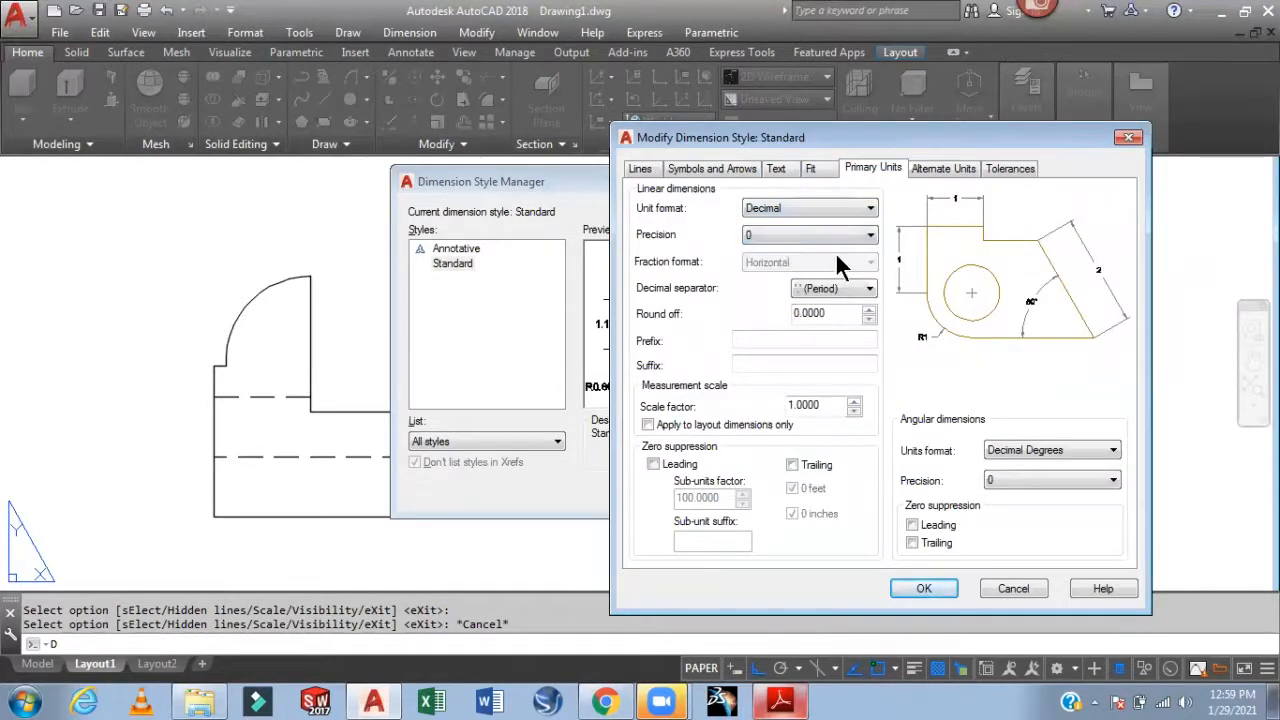
pyautogui.click(777, 170)
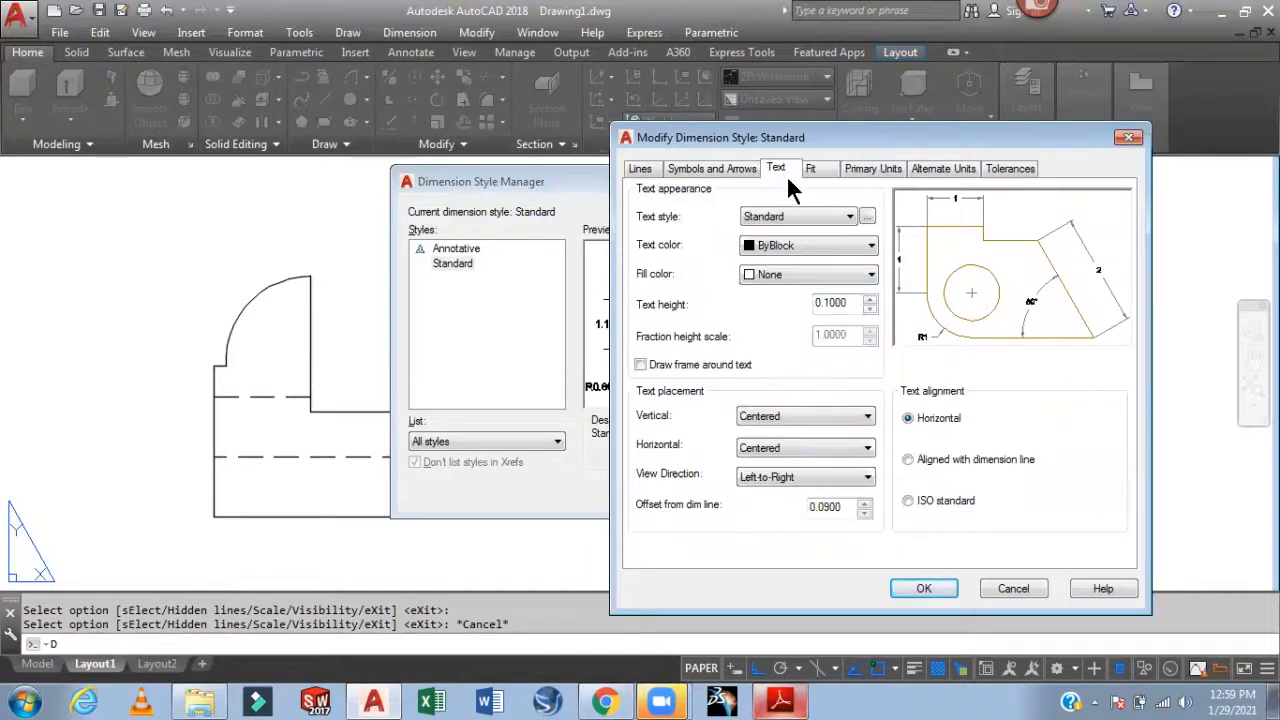
pyautogui.click(794, 245)
pyautogui.click(776, 292)
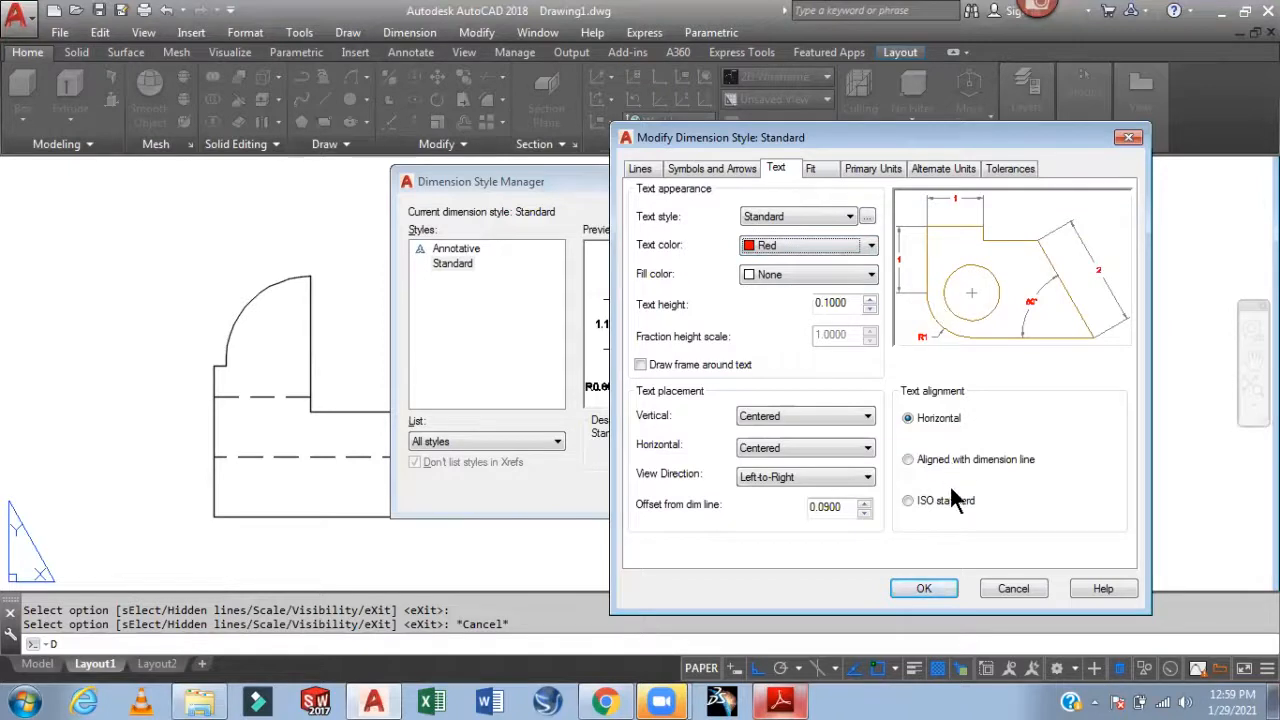
# Accept the changes, make Standard the current style, and close the manager
pyautogui.click(925, 589)
pyautogui.click(838, 251)
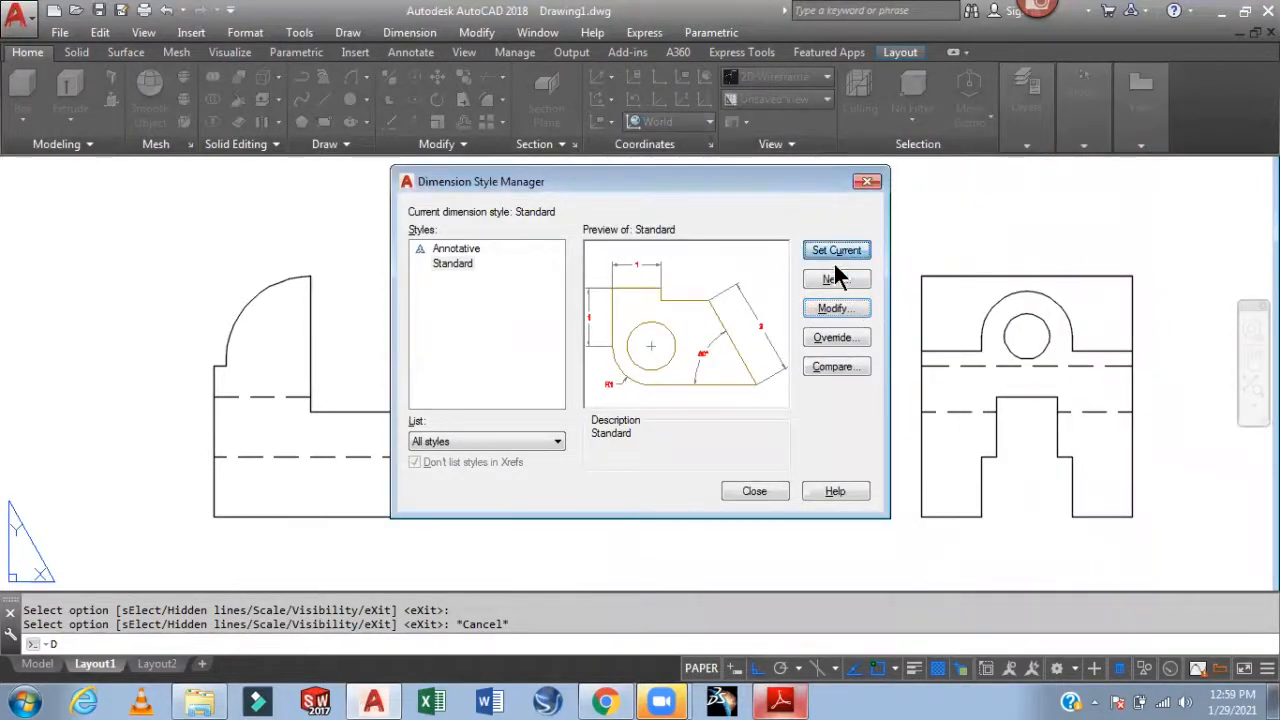
pyautogui.click(752, 491)
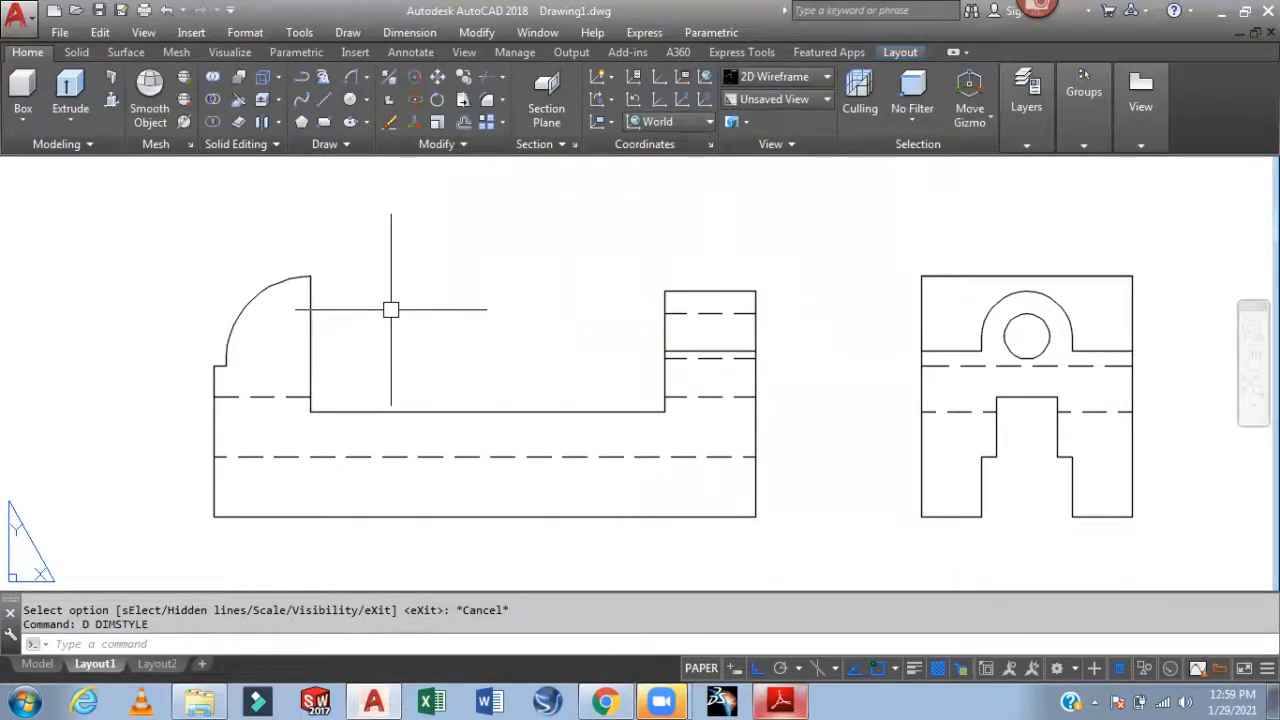
# Add the 180 overall length dimension below the front view with DLI
pyautogui.write('dli')
pyautogui.press('Return')
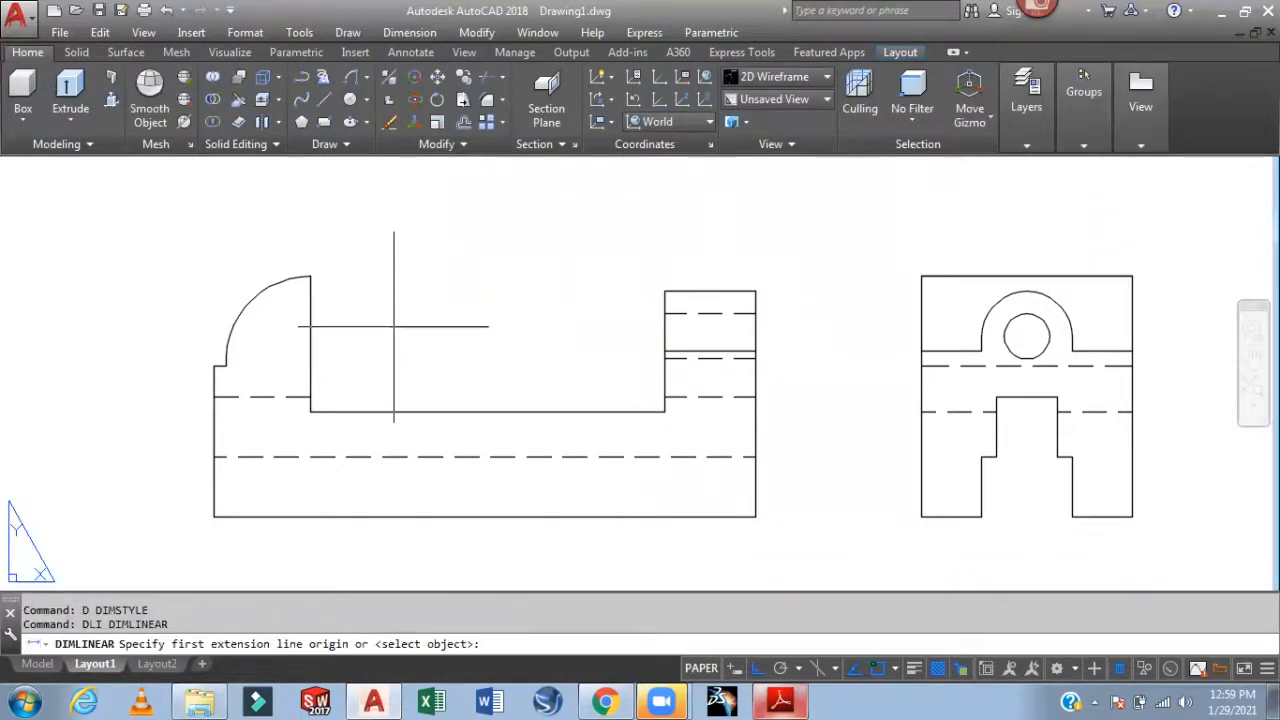
pyautogui.click(214, 516)
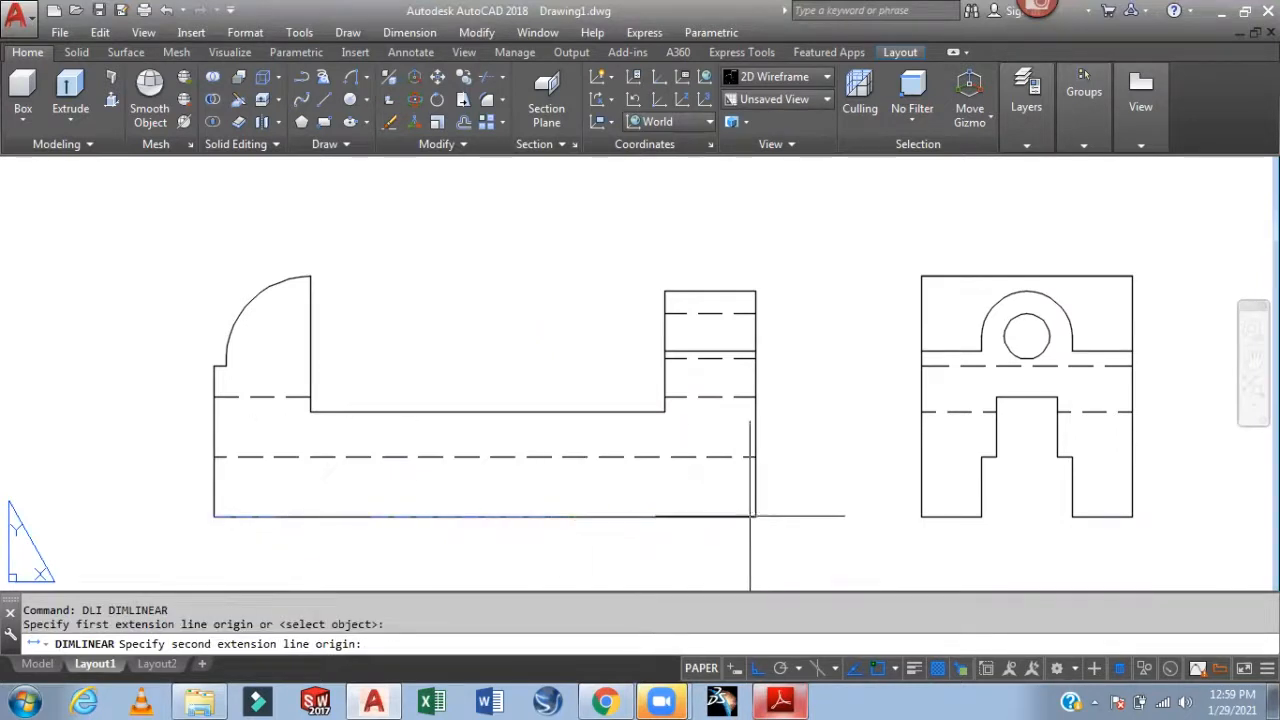
pyautogui.click(755, 516)
pyautogui.click(740, 550)
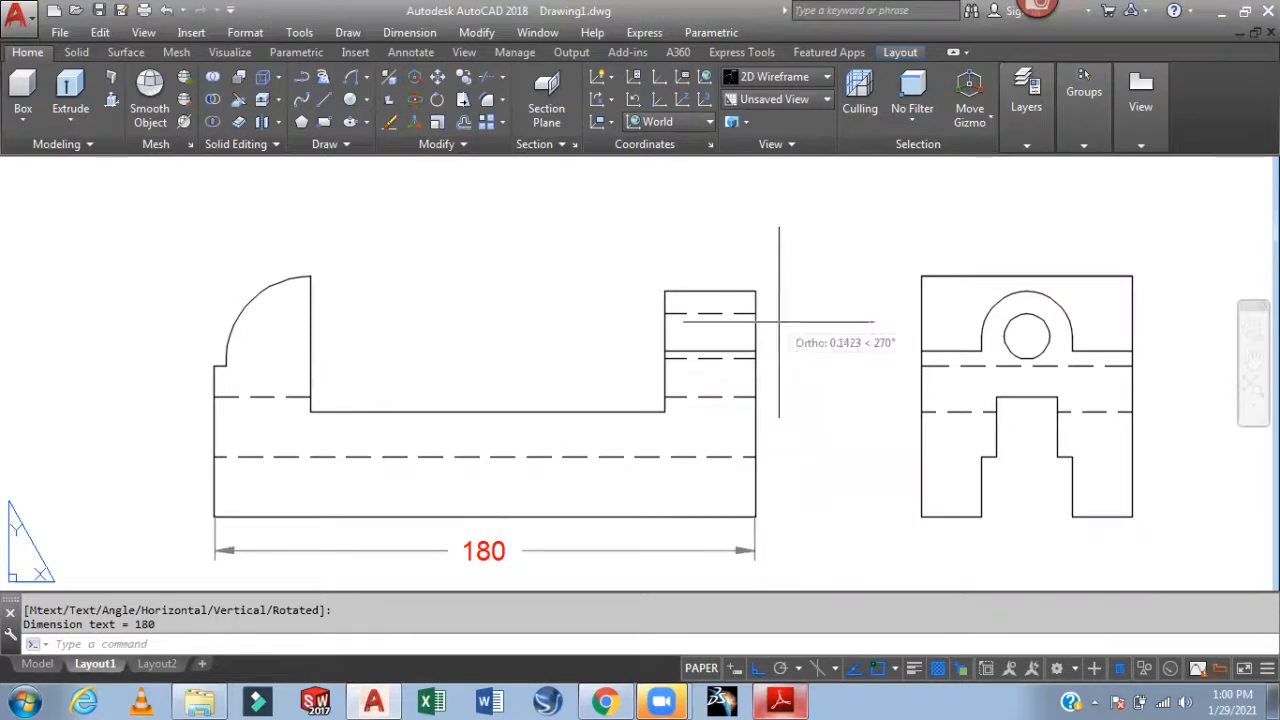
# Add the 55 height dimension on the right side, discarding an unwanted 75 height
pyautogui.press('Return')
pyautogui.click(755, 291)
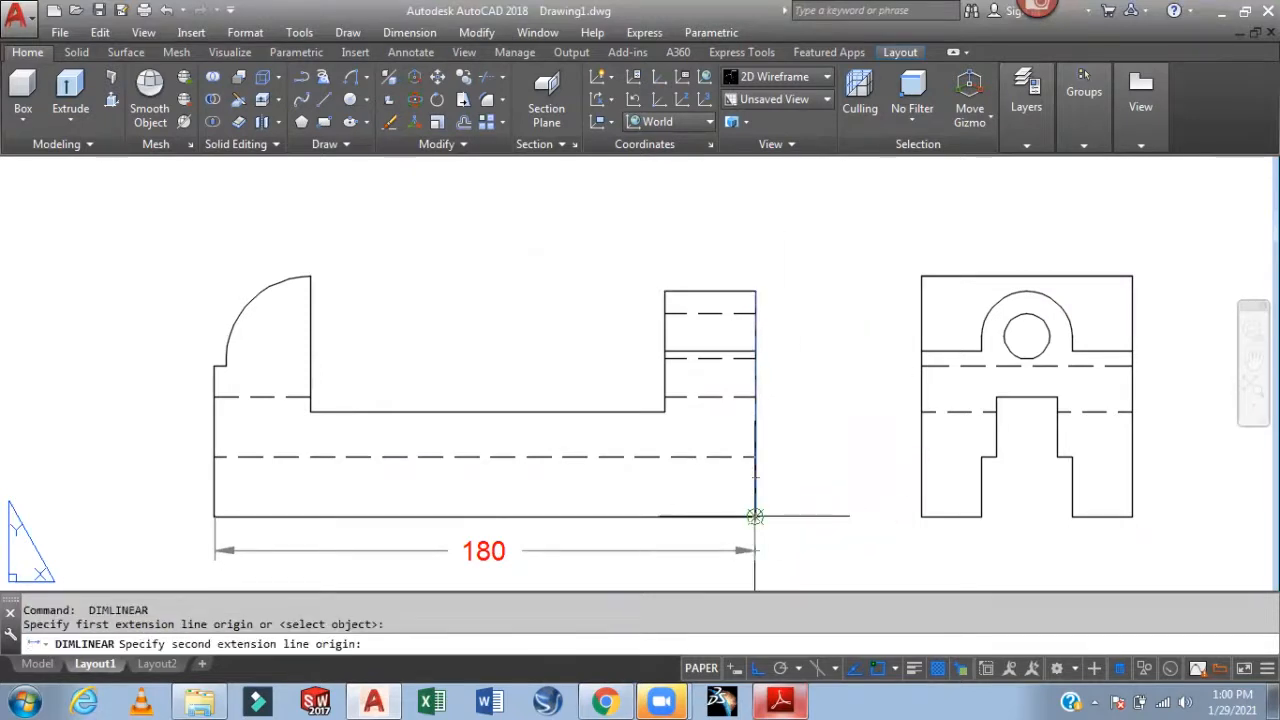
pyautogui.click(755, 516)
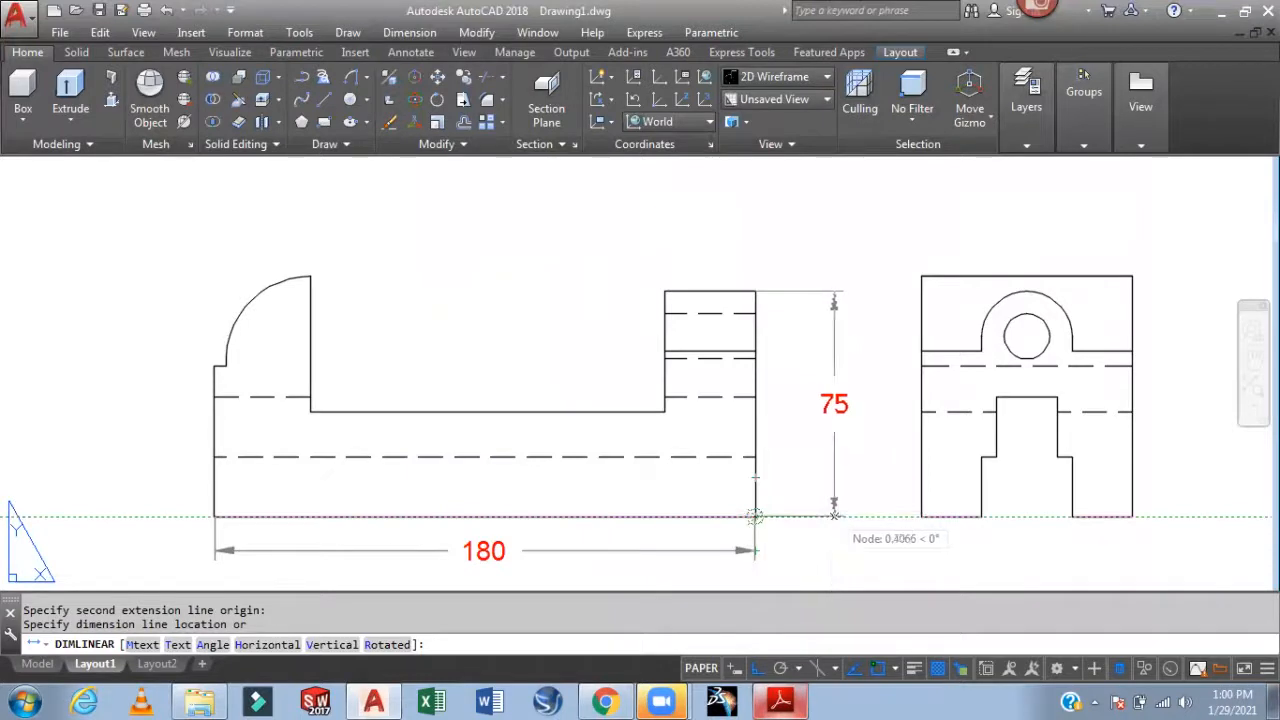
pyautogui.press('Escape')
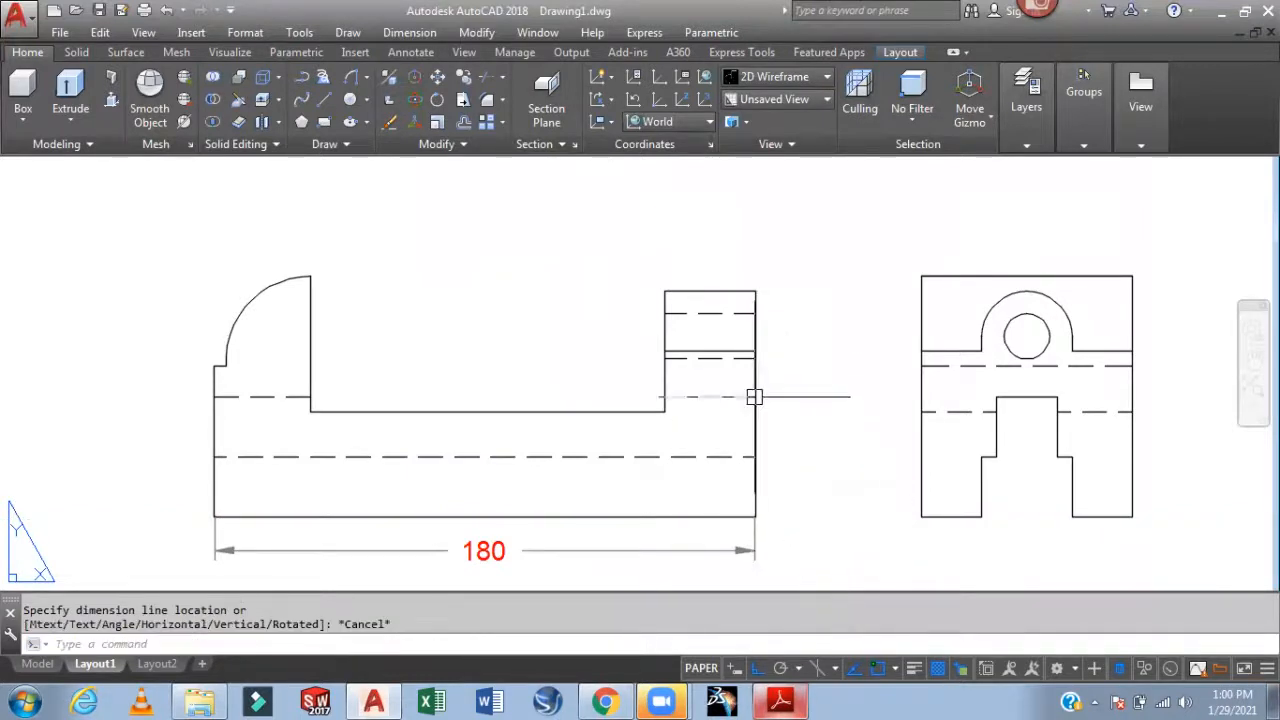
pyautogui.press('space')
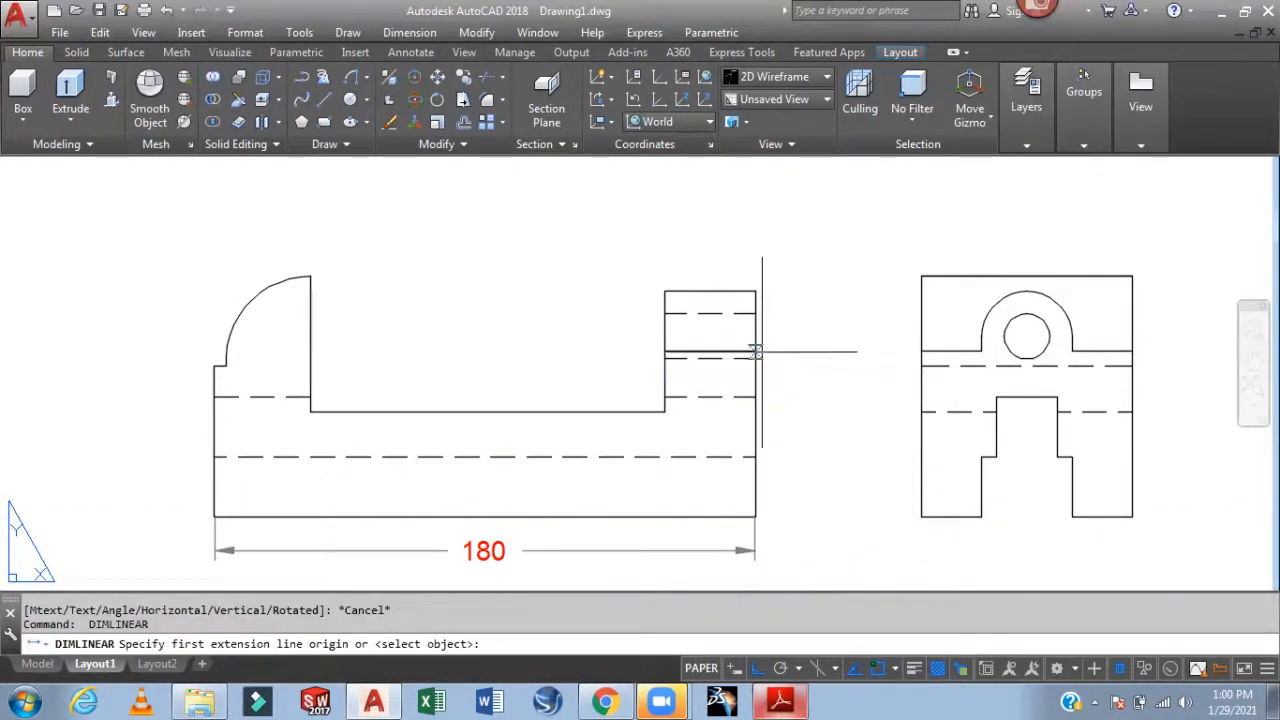
pyautogui.click(756, 352)
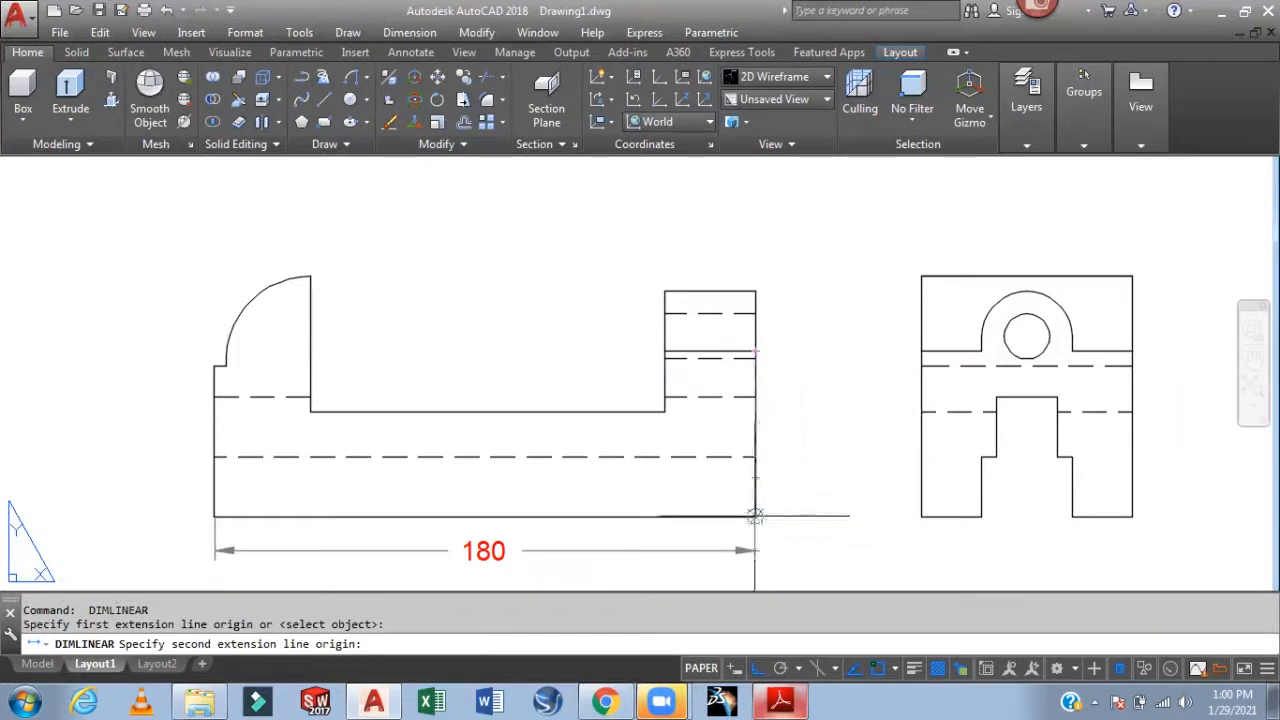
pyautogui.click(756, 517)
pyautogui.click(795, 502)
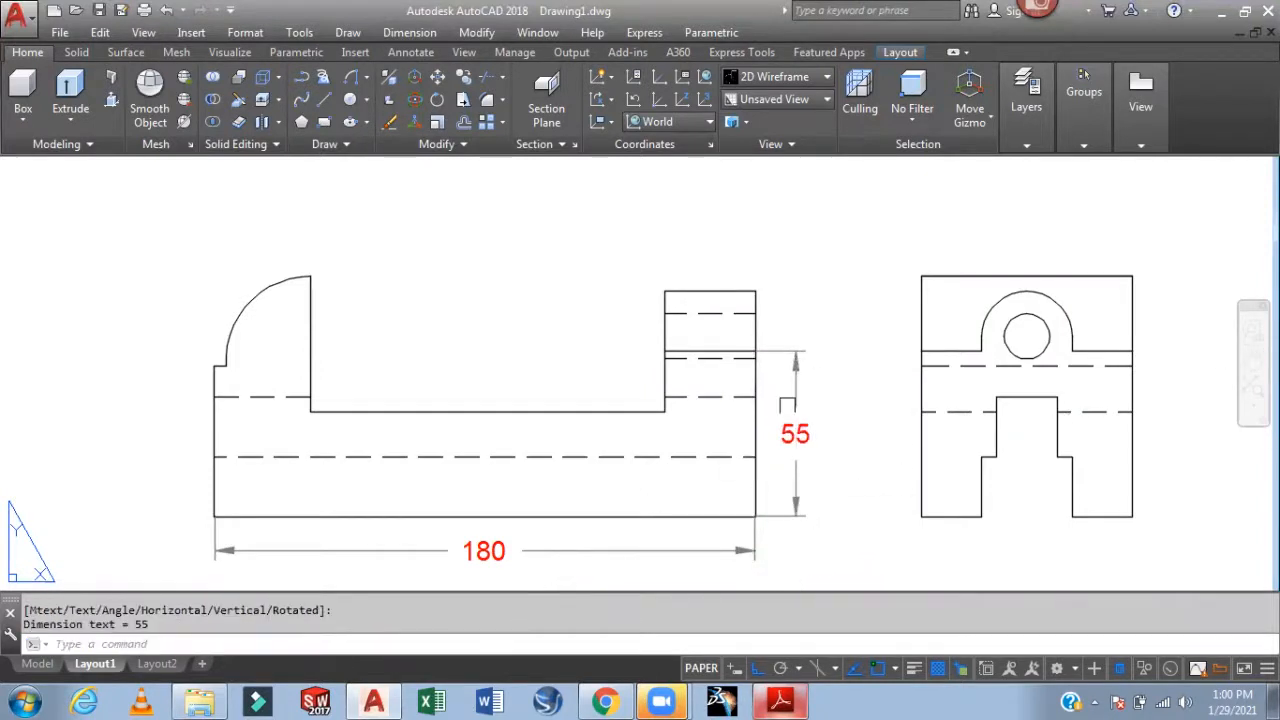
# Dimension the 35 base thickness and move its text between the arrows
pyautogui.moveTo(787, 405); pyautogui.dragTo(791, 405, button='middle')
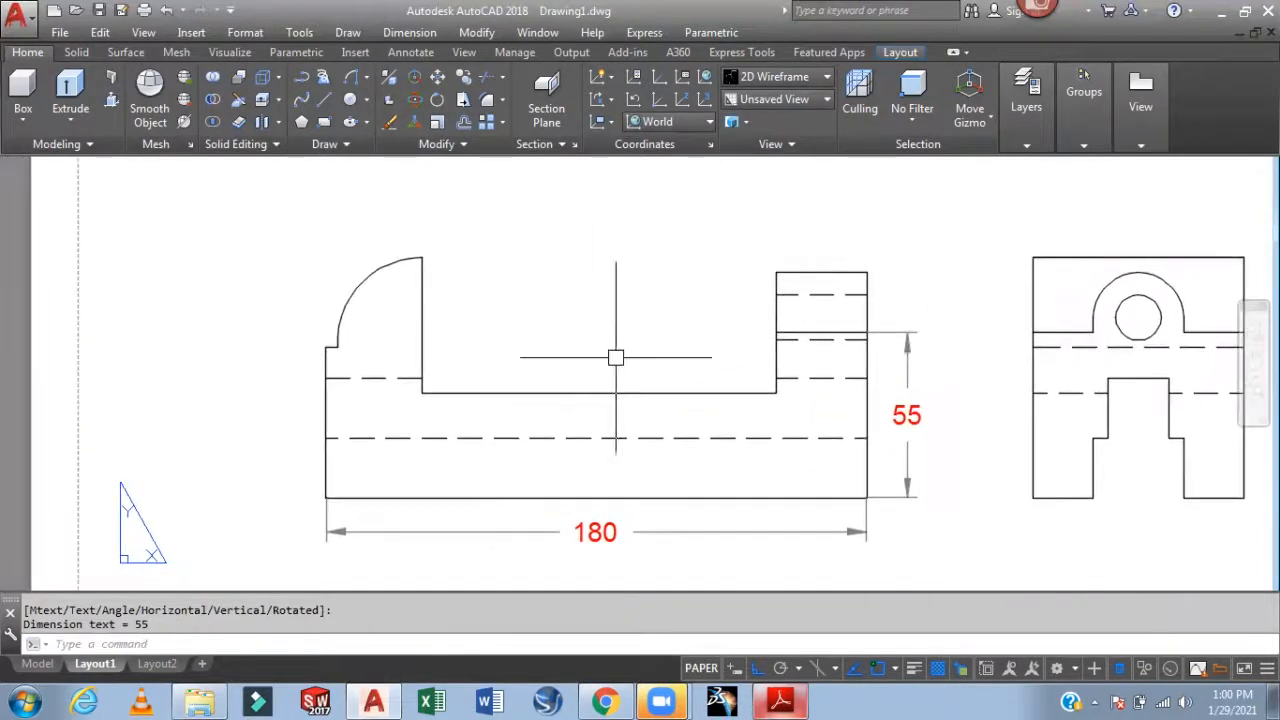
pyautogui.press('Return')
pyautogui.click(599, 393)
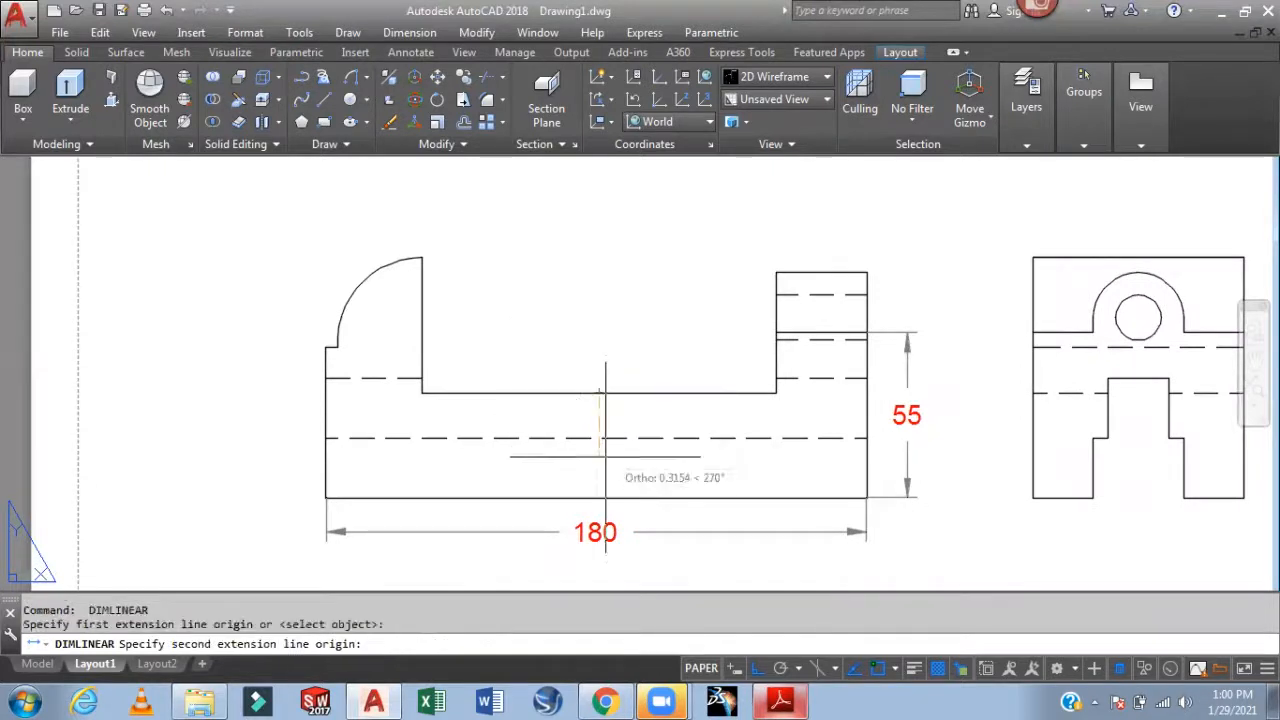
pyautogui.click(597, 498)
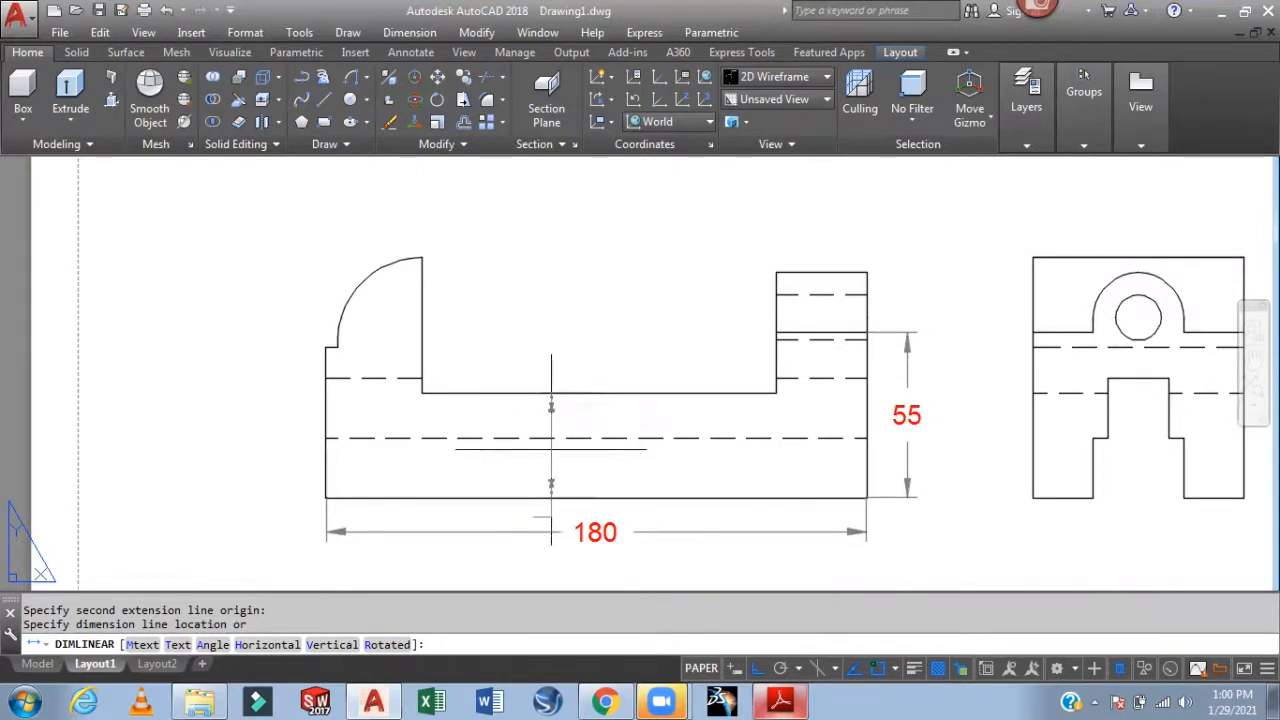
pyautogui.click(500, 514)
pyautogui.click(514, 516)
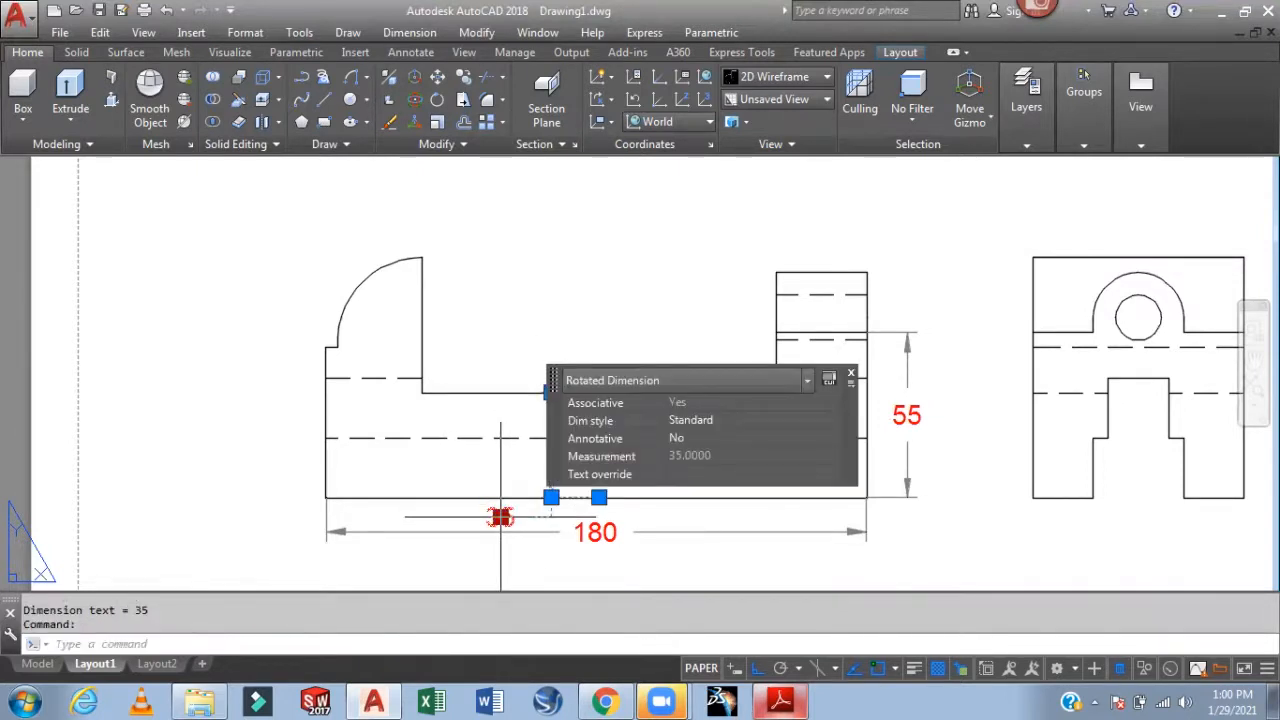
pyautogui.click(500, 516)
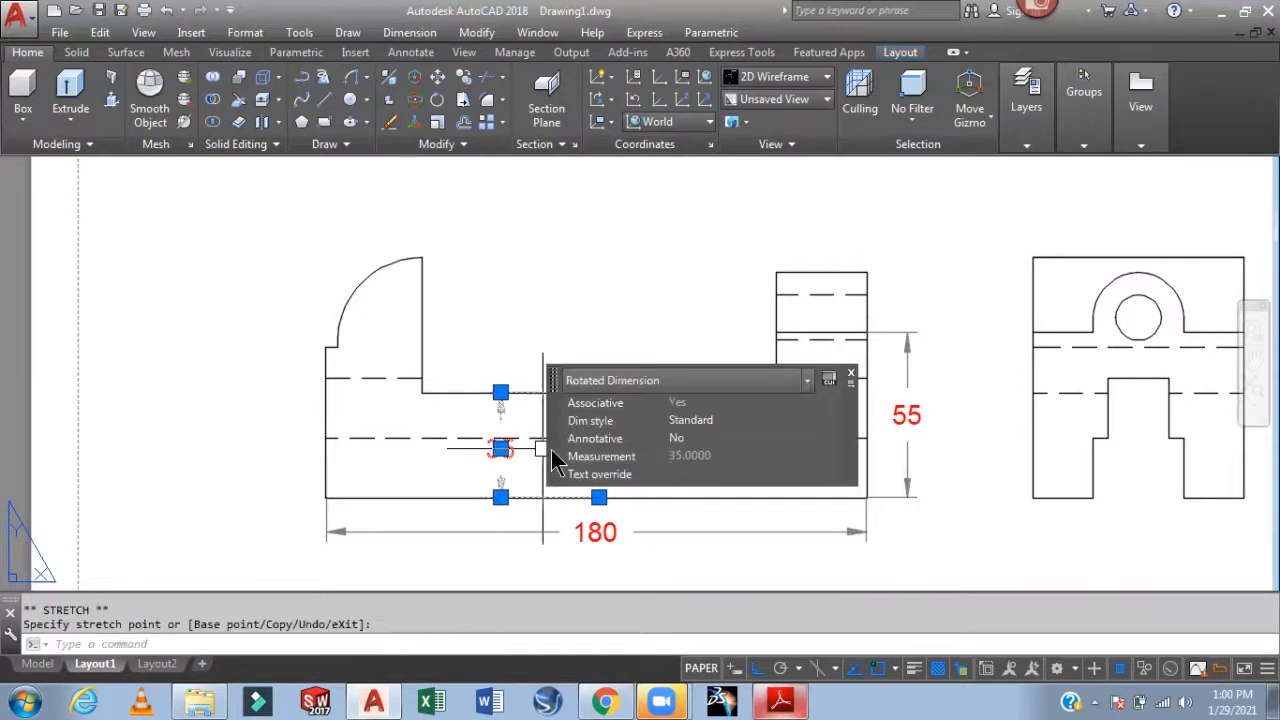
pyautogui.press('Escape')
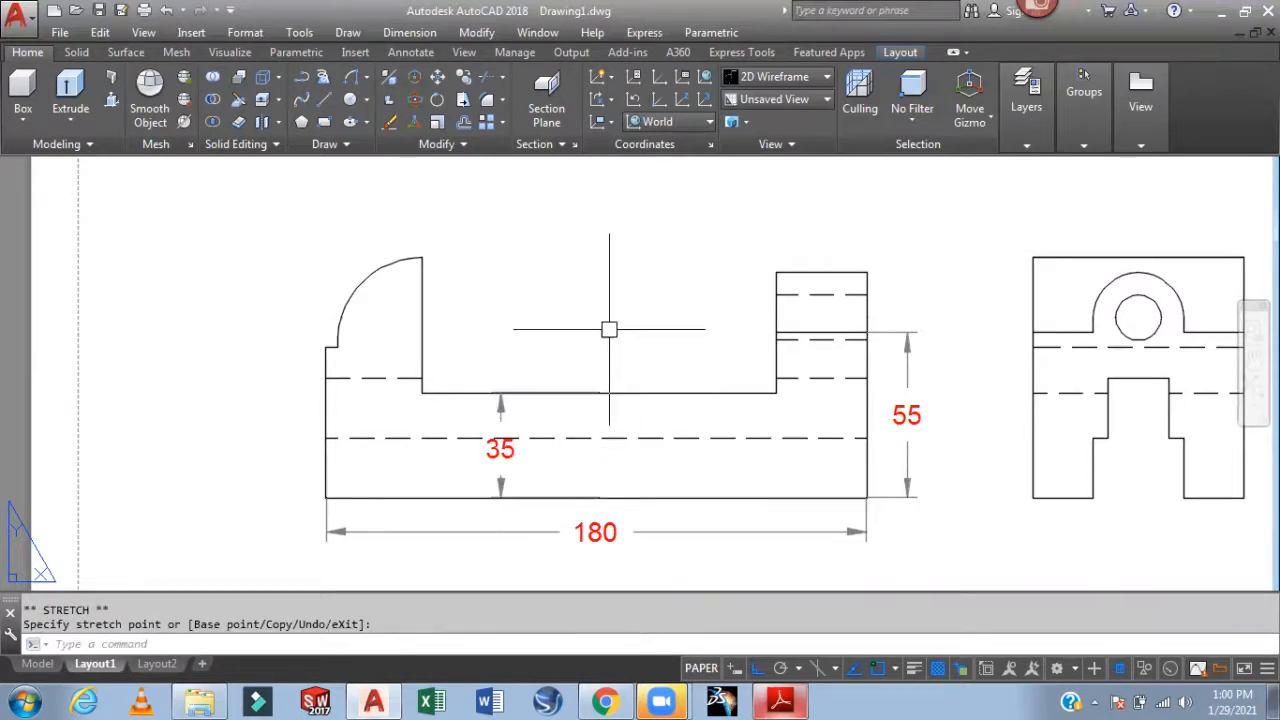
pyautogui.press('Escape')
# Dimension the 30 width above the right upright with its text centred
pyautogui.press('Return')
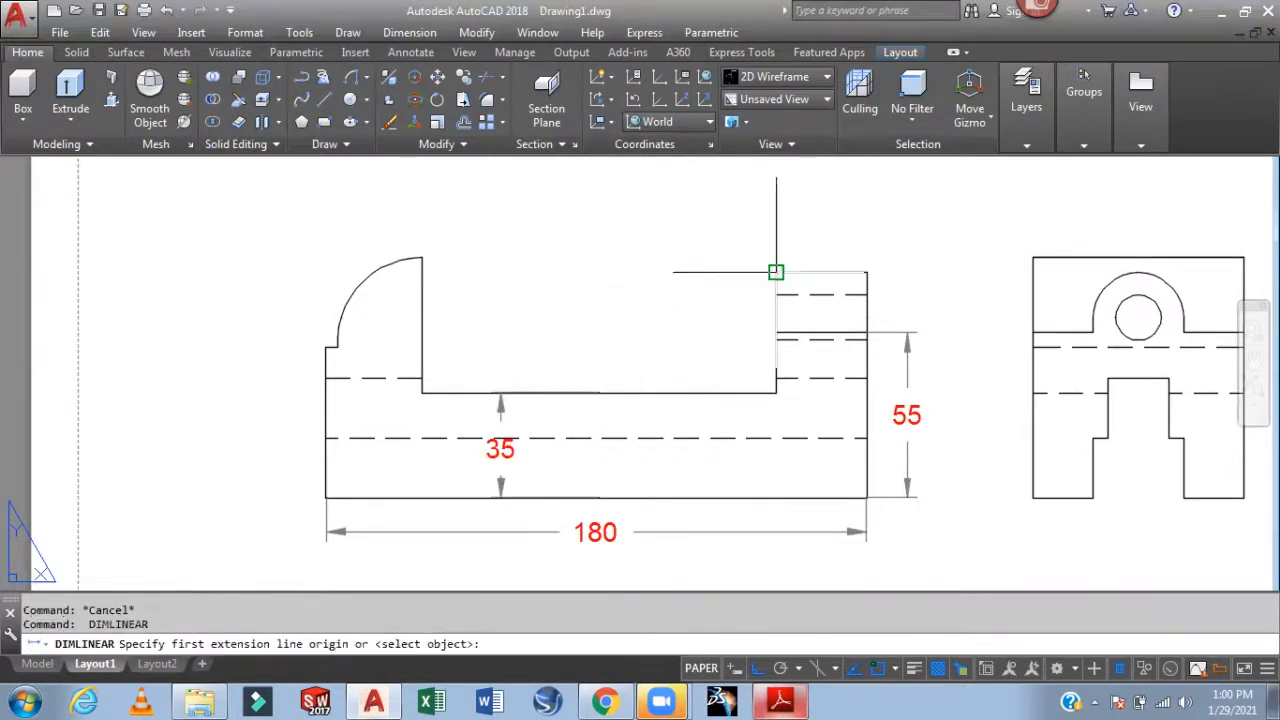
pyautogui.click(866, 272)
pyautogui.click(776, 272)
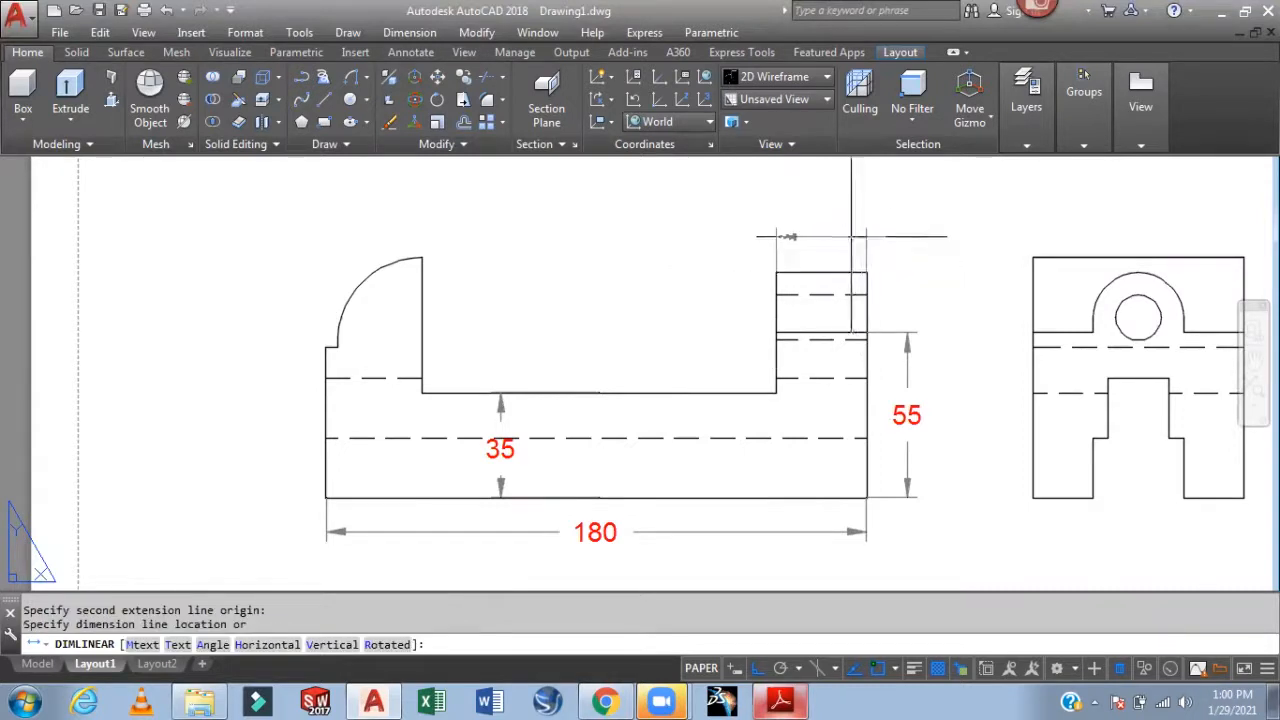
pyautogui.click(820, 233)
pyautogui.click(914, 231)
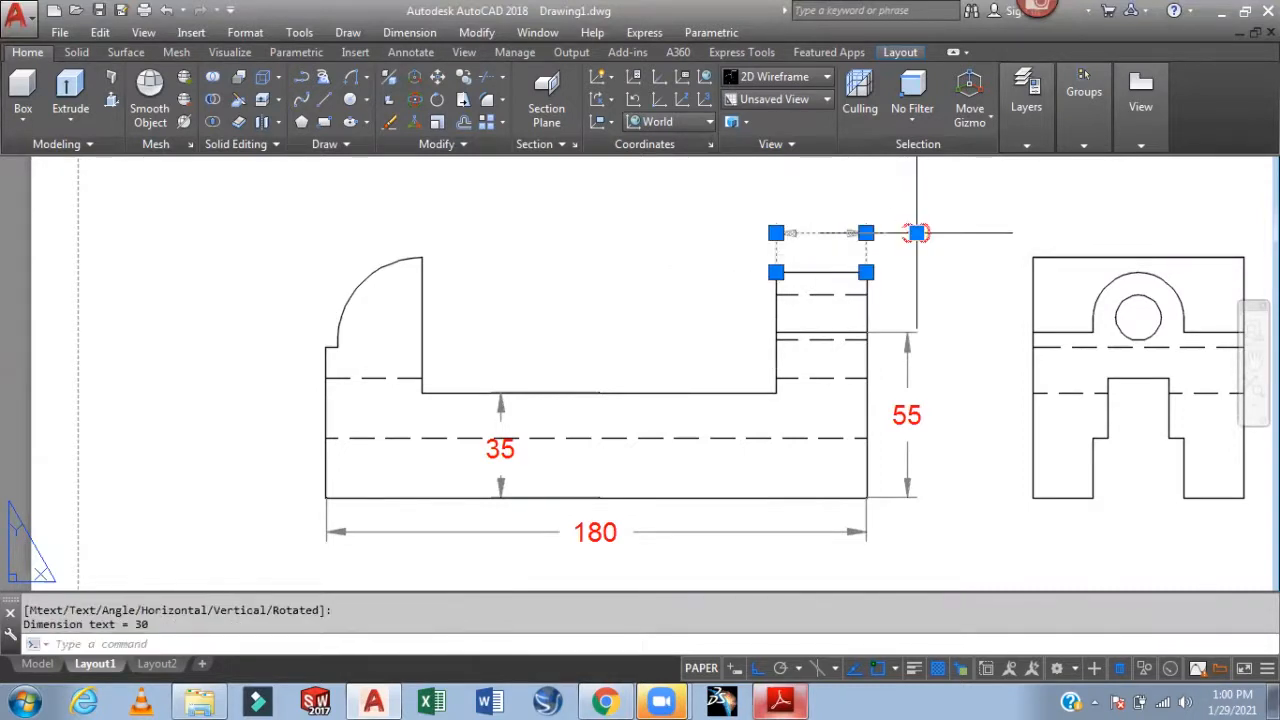
pyautogui.click(825, 225)
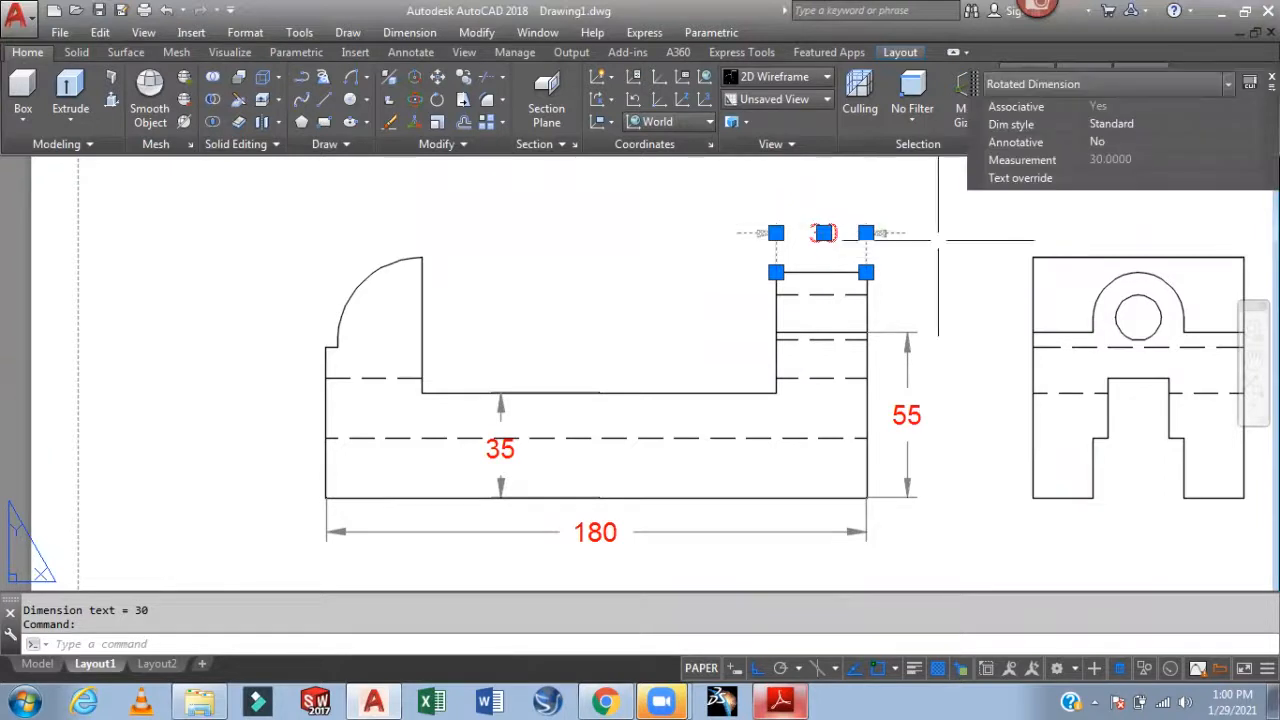
pyautogui.press('Escape')
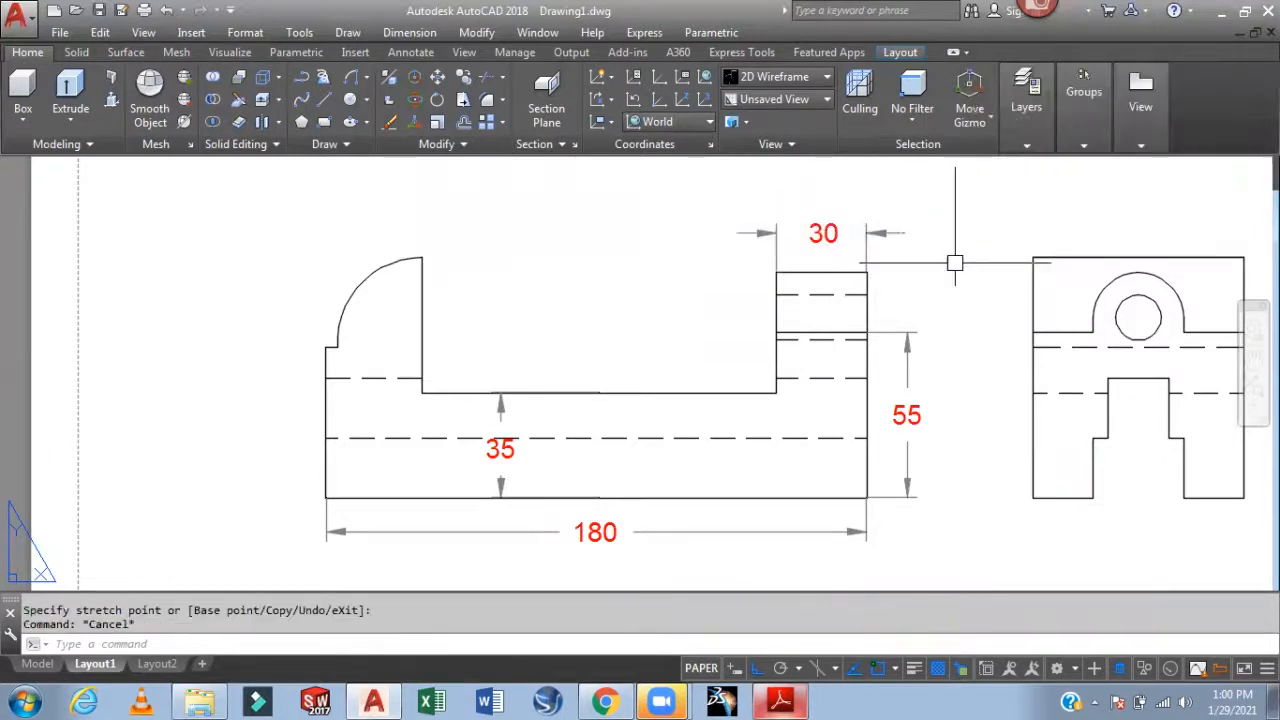
pyautogui.moveTo(556, 313); pyautogui.dragTo(669, 370, button='middle')
# Add an R28 radius dimension to the rounded jaw arc with DRA
pyautogui.write('dra')
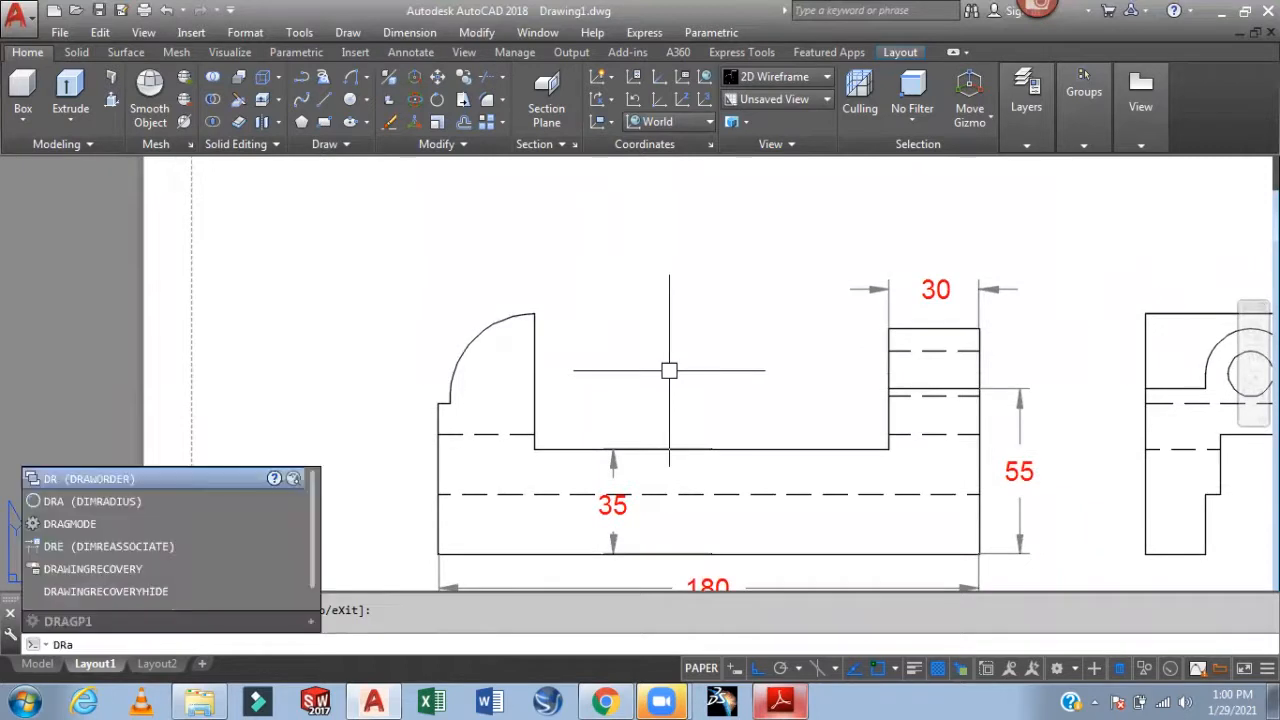
pyautogui.press('Return')
pyautogui.click(484, 323)
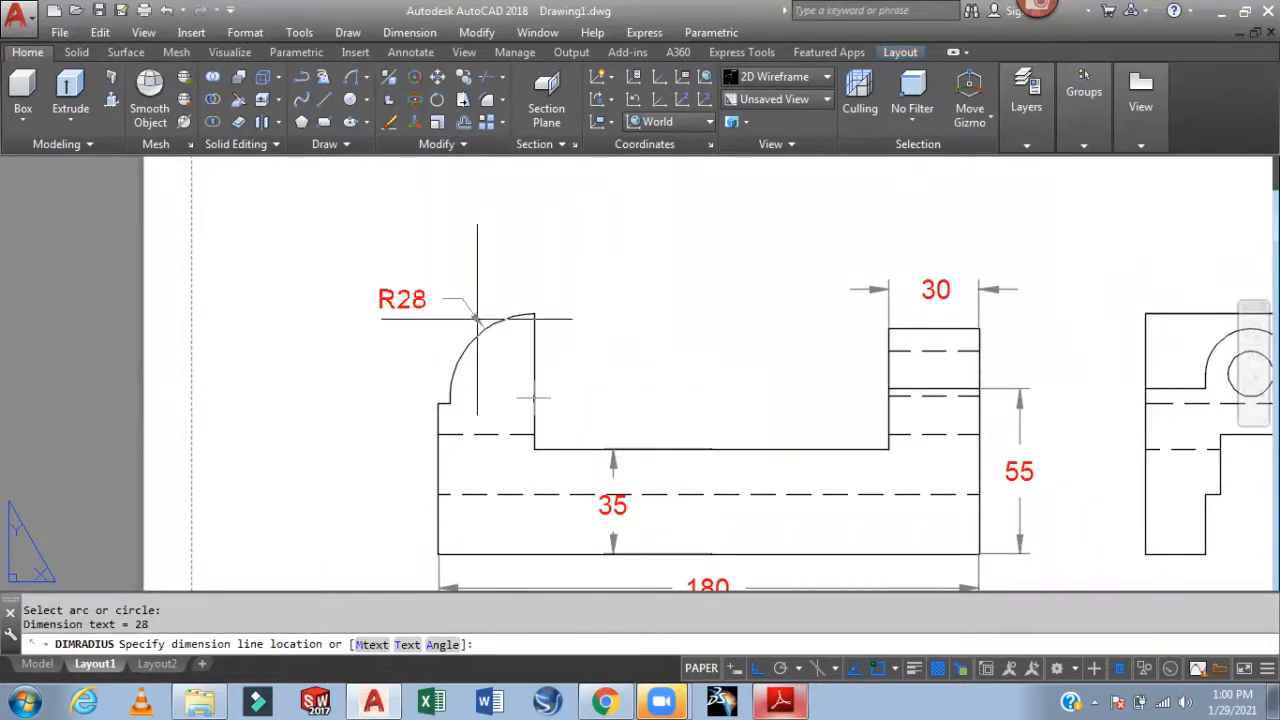
pyautogui.moveTo(649, 358); pyautogui.dragTo(659, 280, button='middle')
# Add the 50 height dimension on the left side of the front view
pyautogui.write('dli')
pyautogui.press('Return')
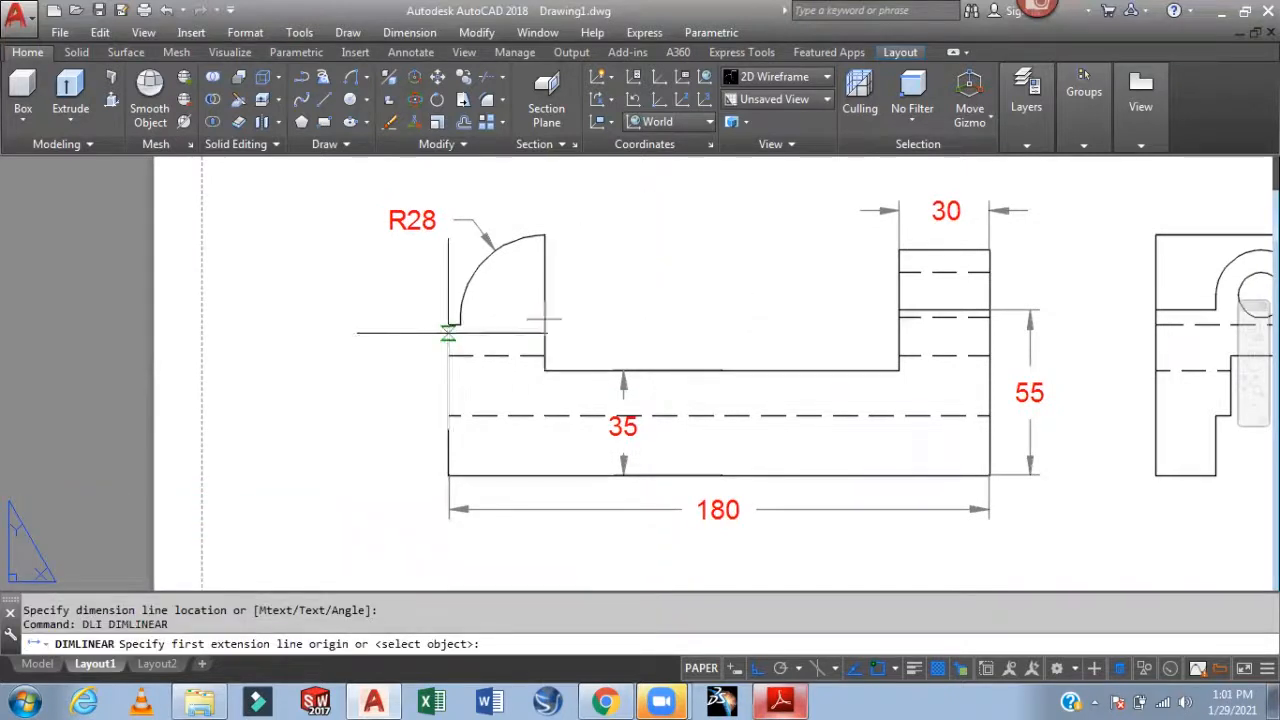
pyautogui.click(448, 324)
pyautogui.click(448, 475)
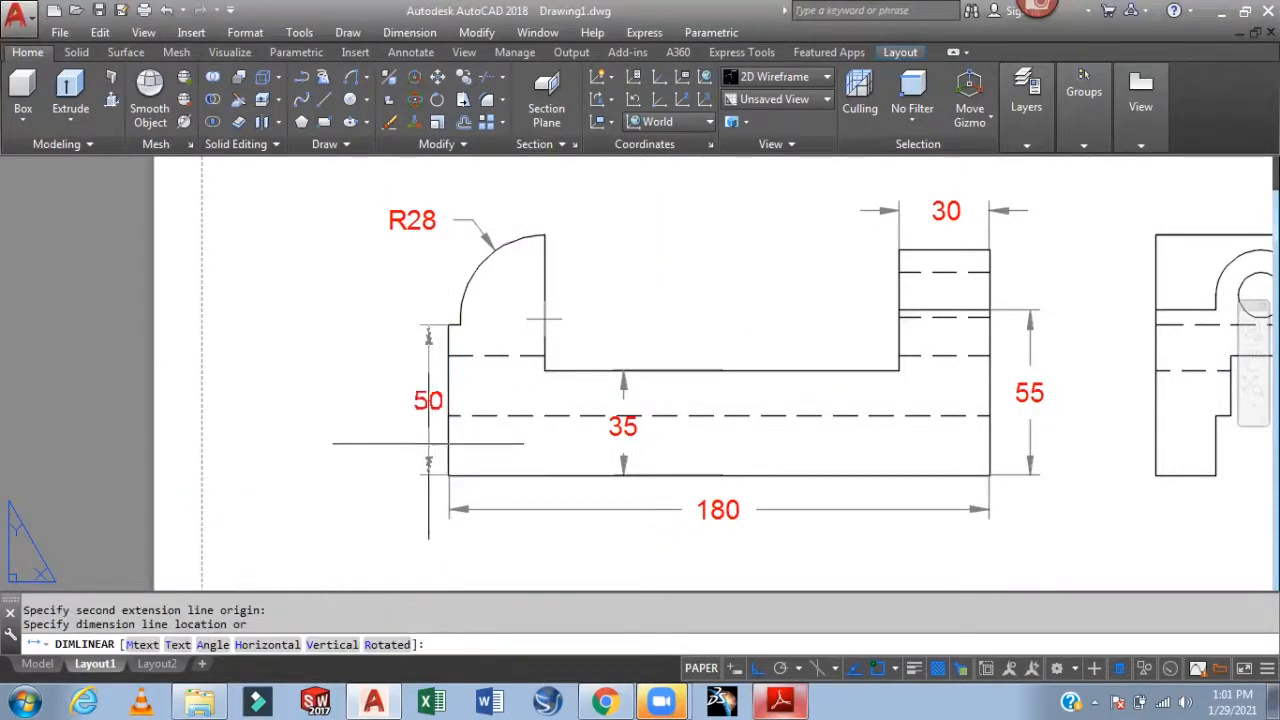
pyautogui.click(417, 441)
pyautogui.moveTo(674, 323); pyautogui.dragTo(603, 322, button='middle')
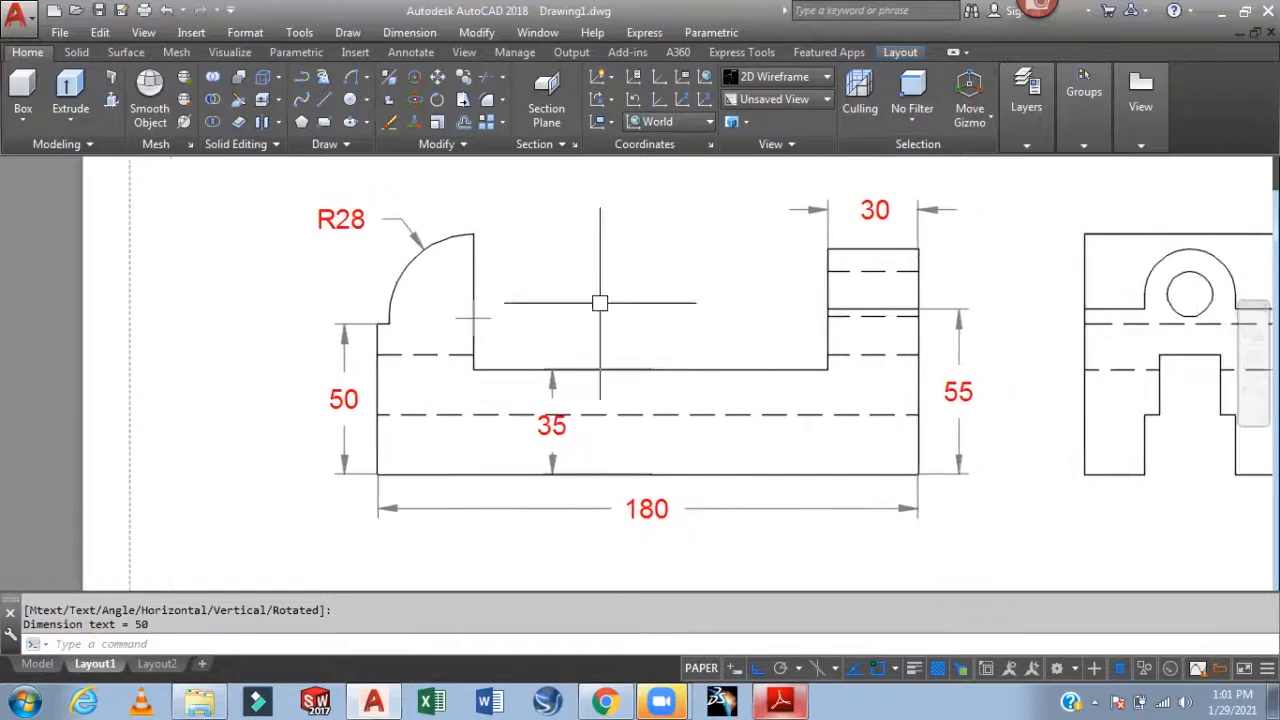
# Start a 32 linear dimension near the left edge, then abandon it
pyautogui.scroll(4, 437, 329)
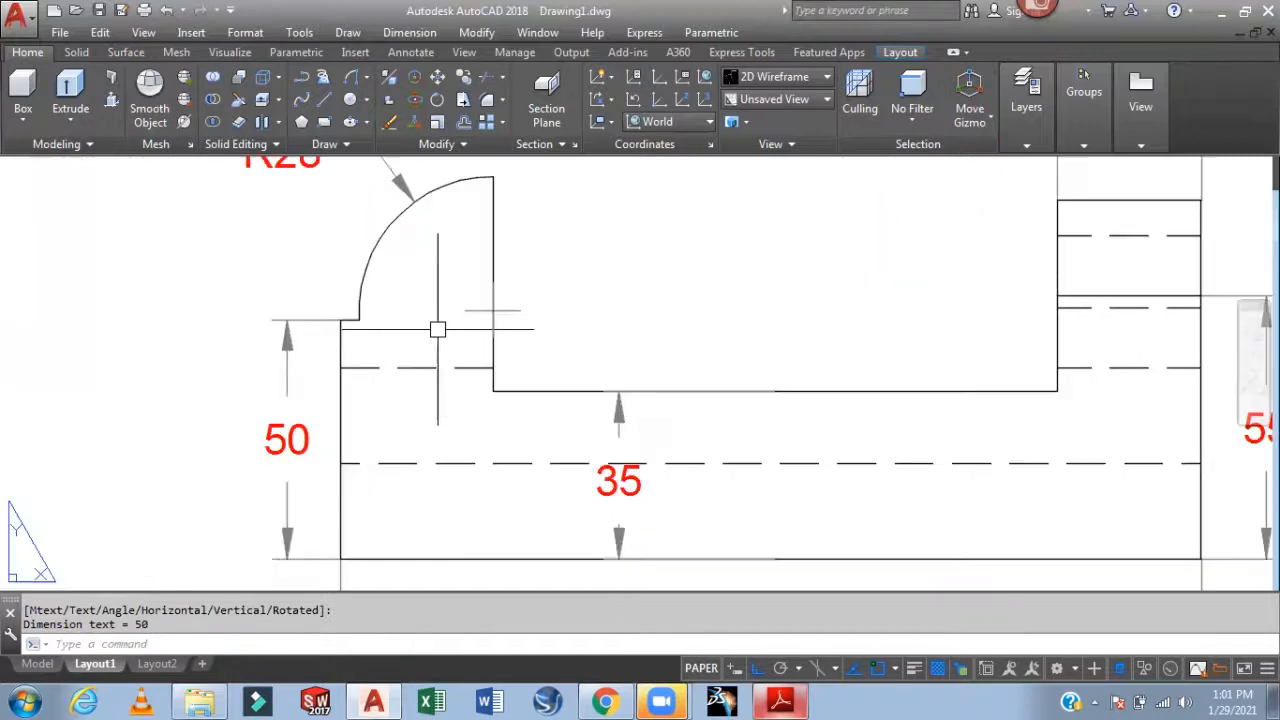
pyautogui.press('Return')
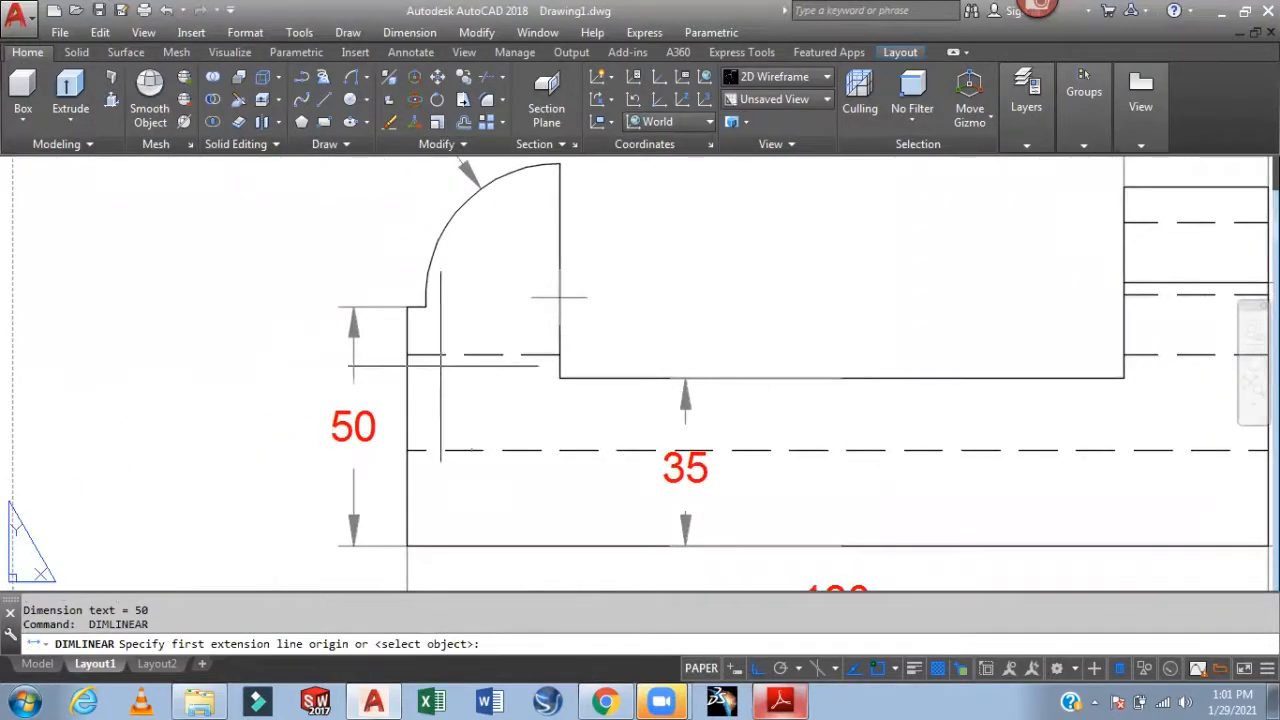
pyautogui.click(559, 378)
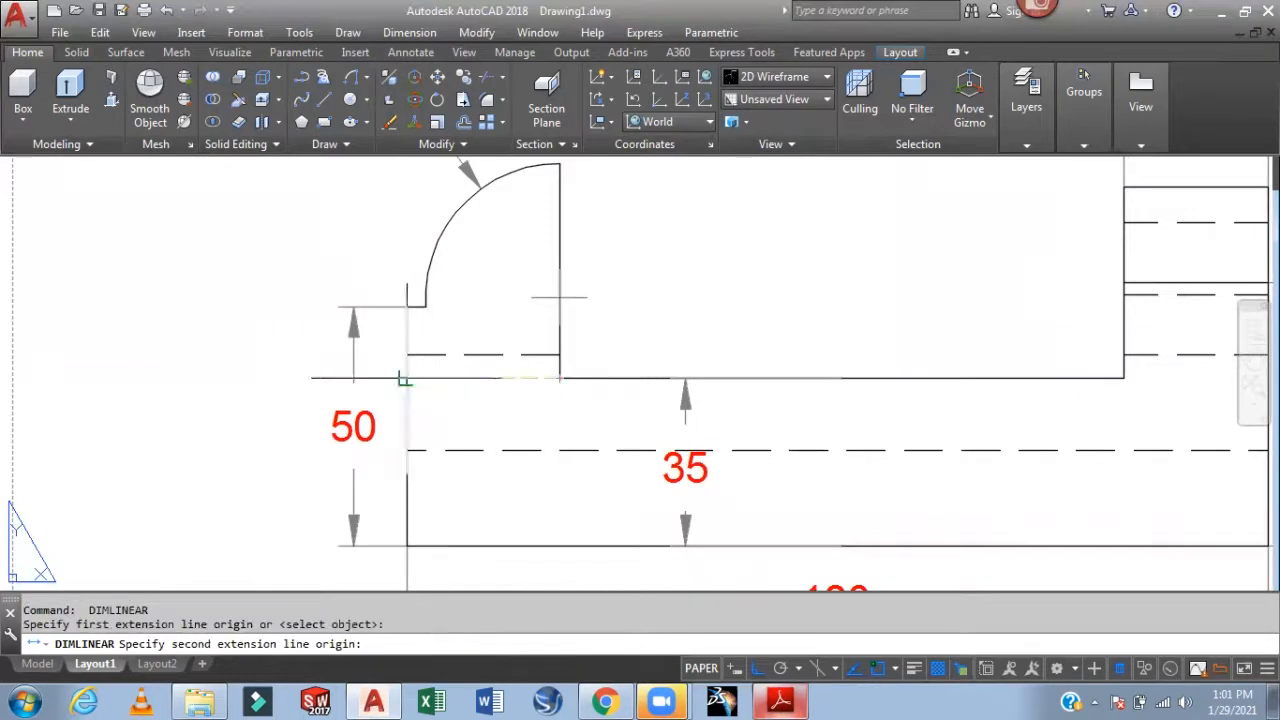
pyautogui.click(407, 376)
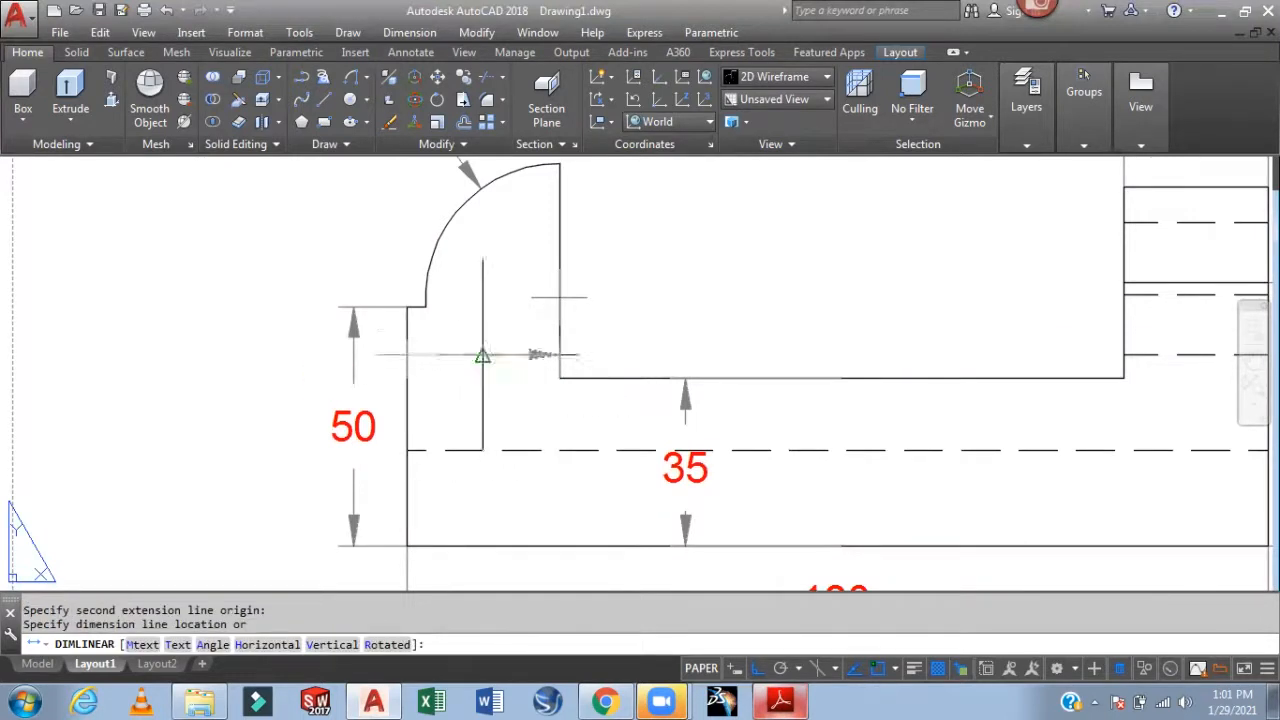
pyautogui.moveTo(480, 350); pyautogui.dragTo(490, 457, button='middle')
pyautogui.press('Escape')
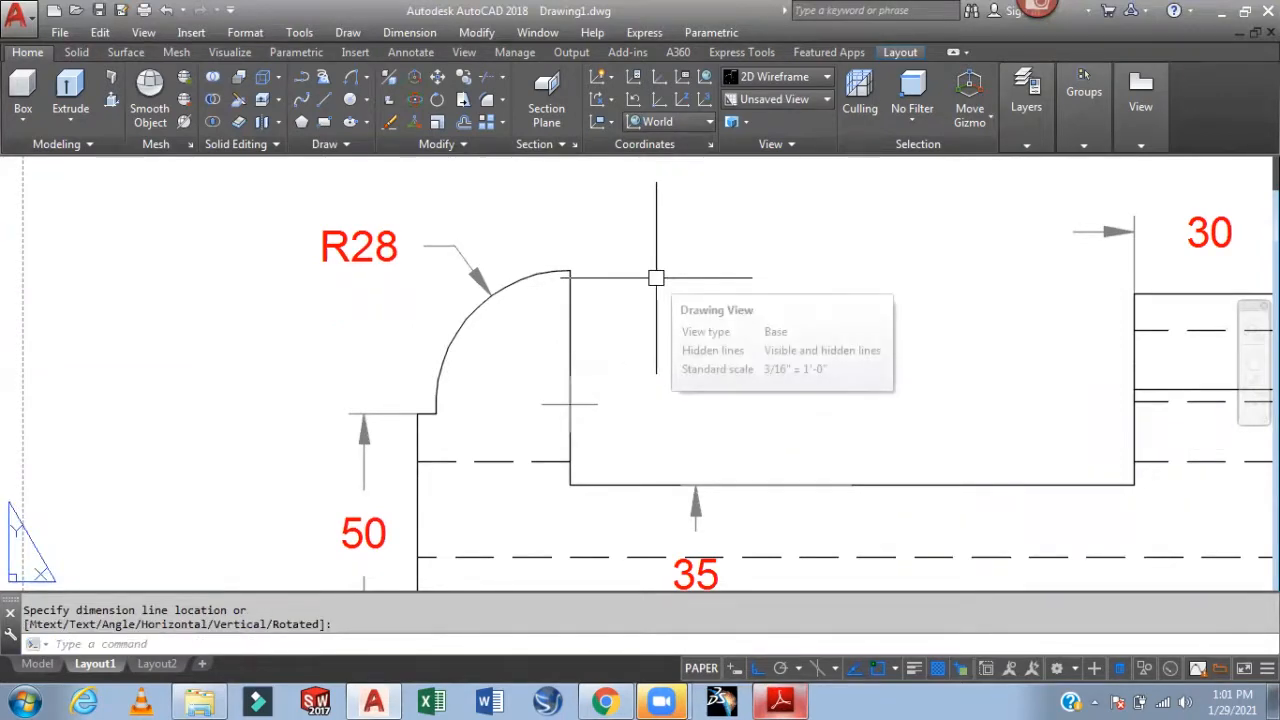
pyautogui.scroll(-3, 656, 278)
pyautogui.moveTo(510, 356)
pyautogui.mouseDown(button='middle')
pyautogui.moveTo(528, 334)
pyautogui.moveTo(506, 336)
pyautogui.mouseUp(button='middle')
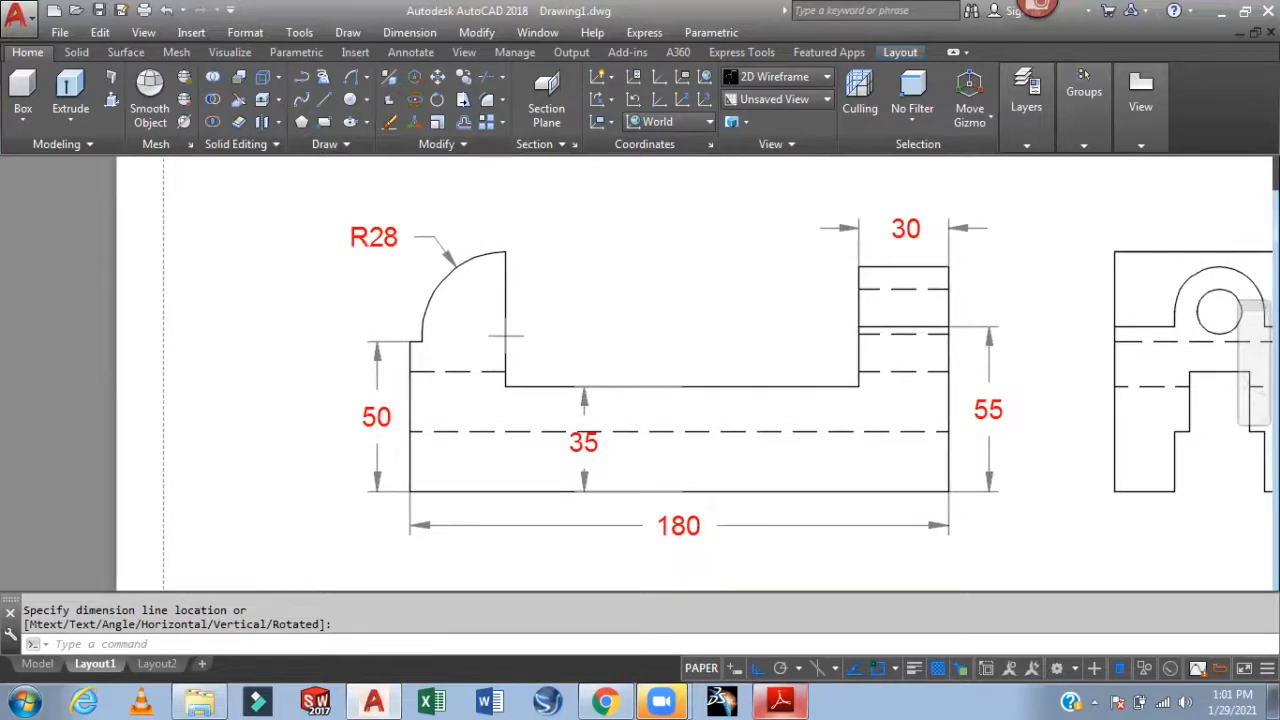
# Dimension the 118 width across the top opening, placed above the view
pyautogui.press('Return')
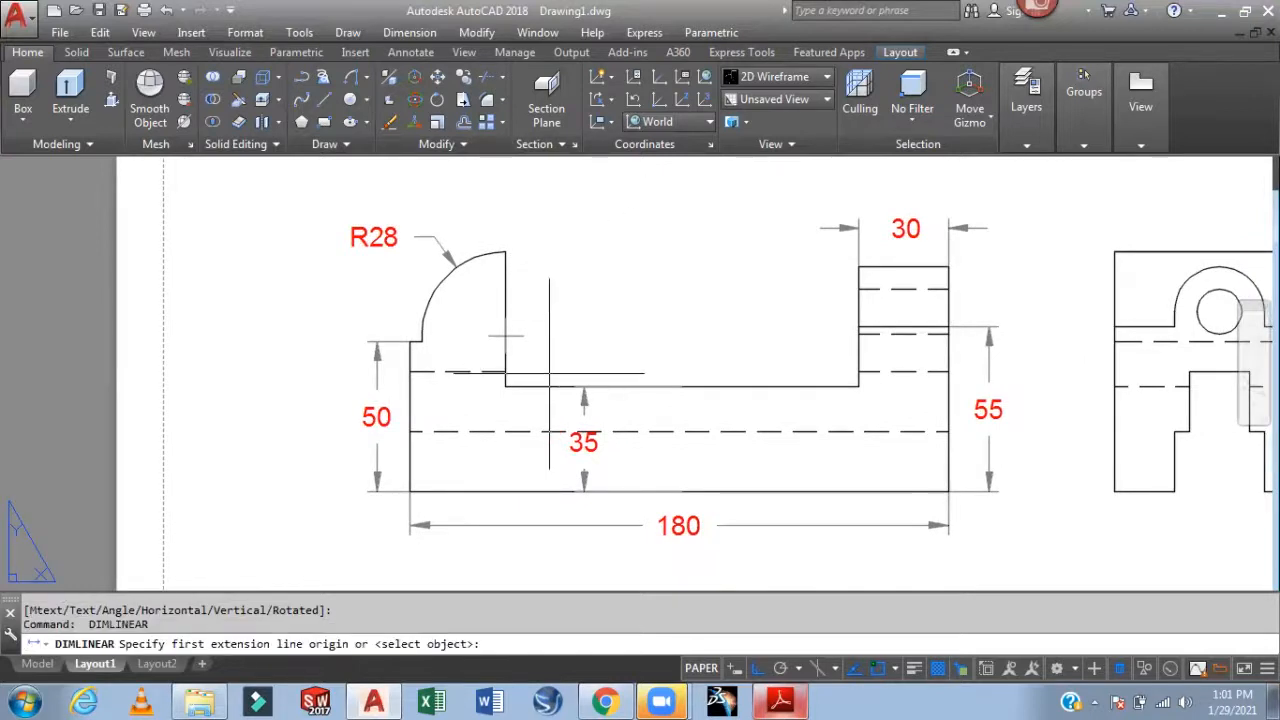
pyautogui.click(505, 336)
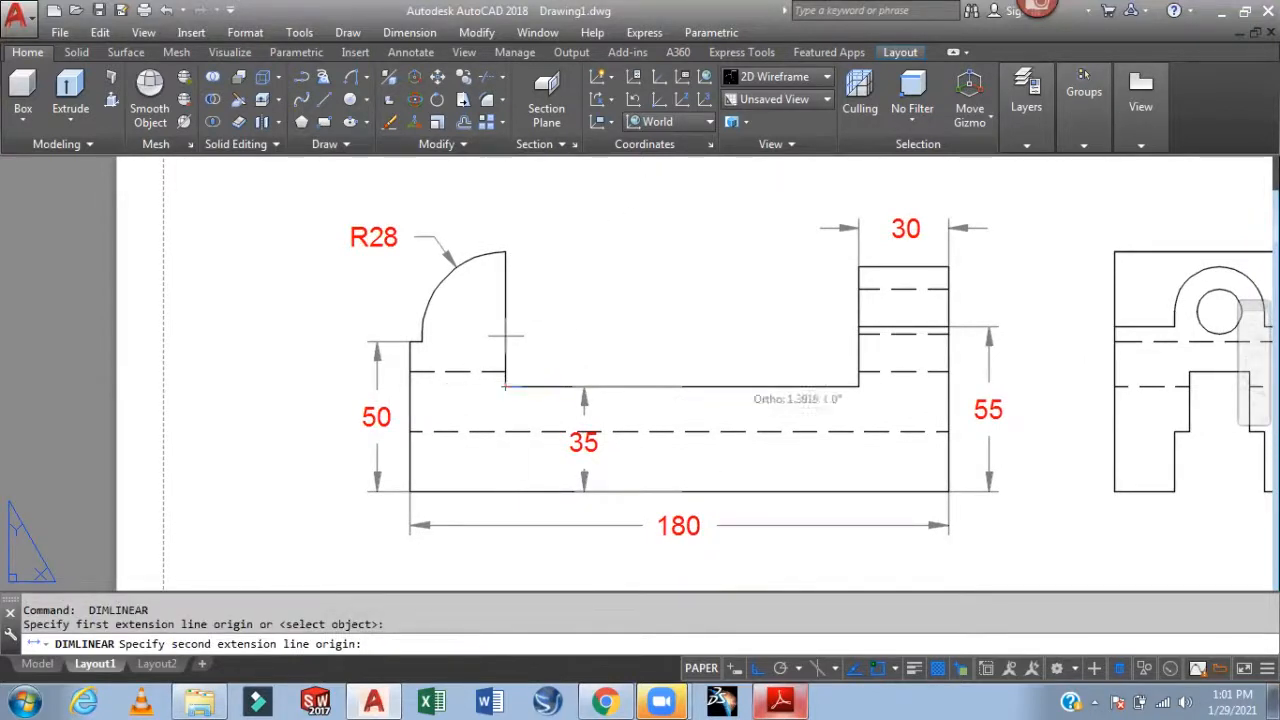
pyautogui.click(858, 386)
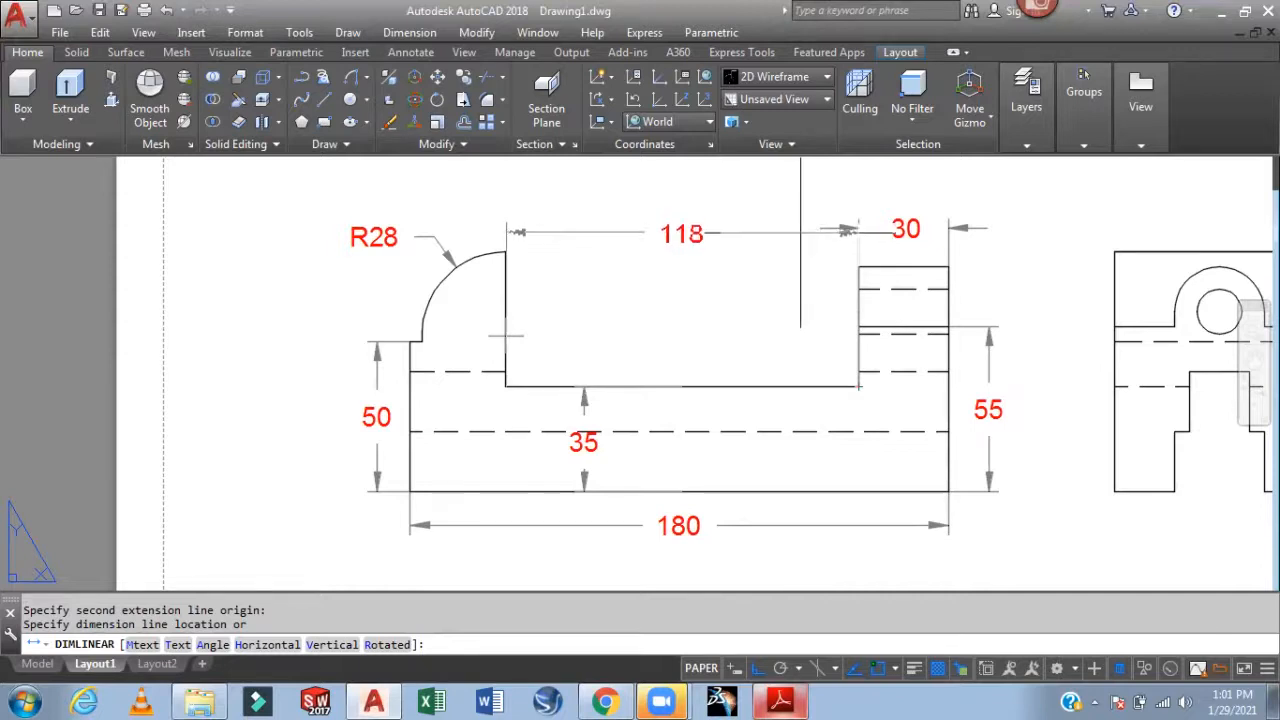
pyautogui.click(798, 228)
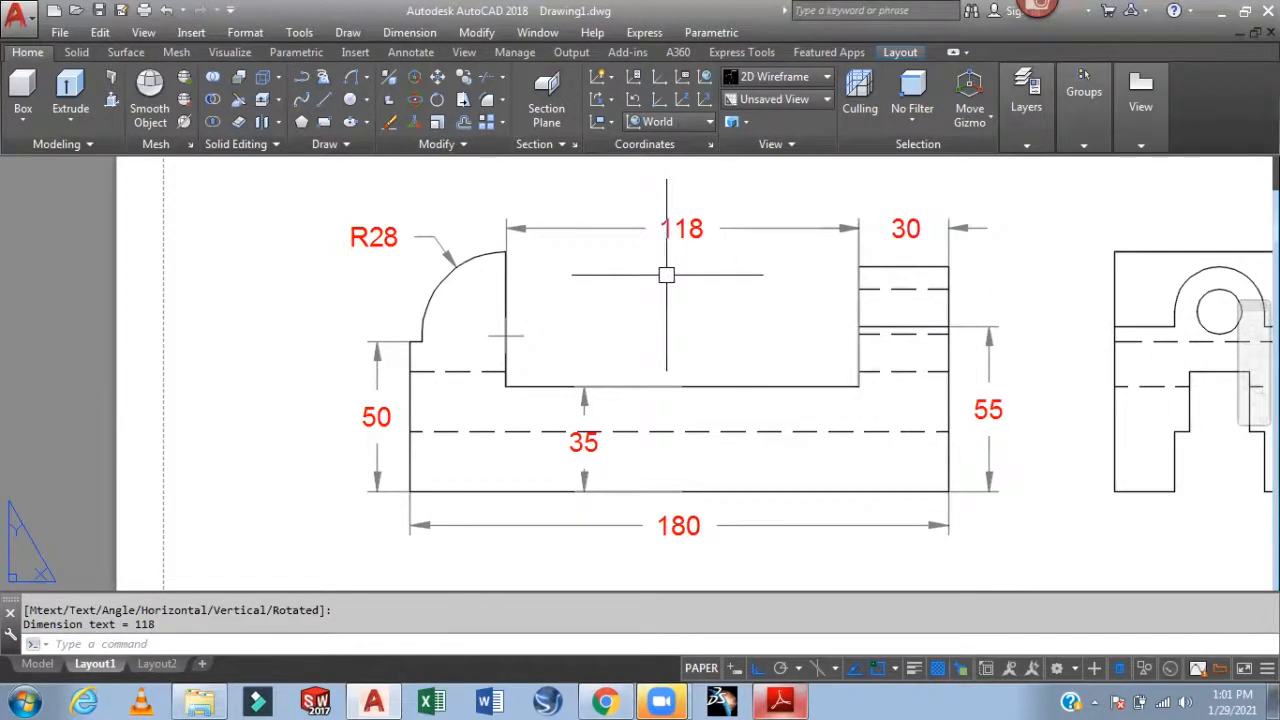
pyautogui.click(399, 234)
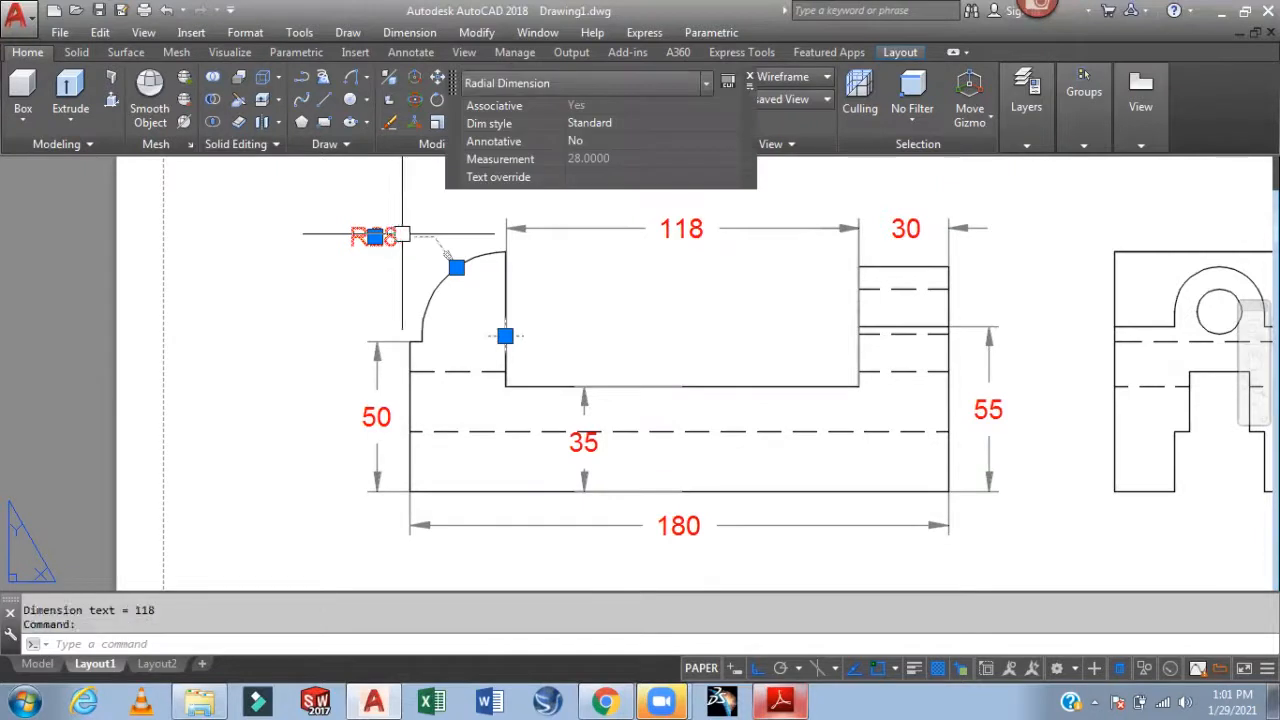
# Delete R28 and dimension the 32 width above the rounded left end, centring its text
pyautogui.press('Delete')
pyautogui.write('DLI')
pyautogui.press('Return')
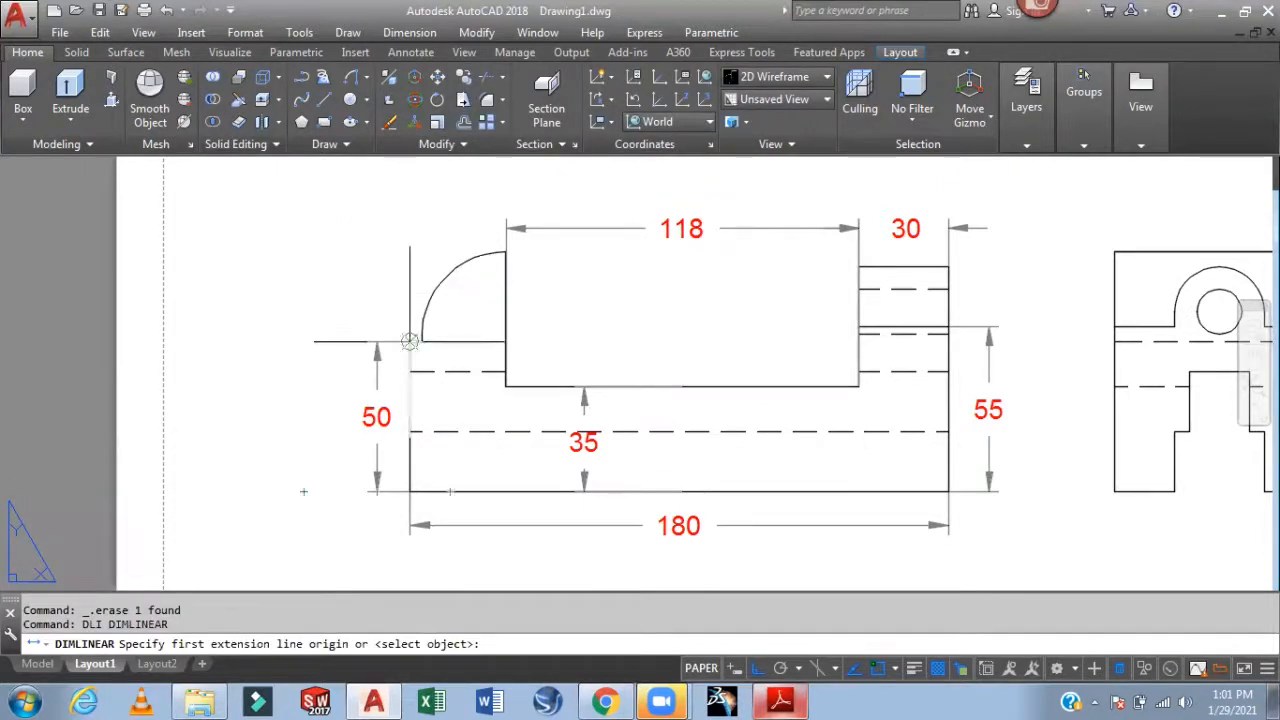
pyautogui.click(410, 341)
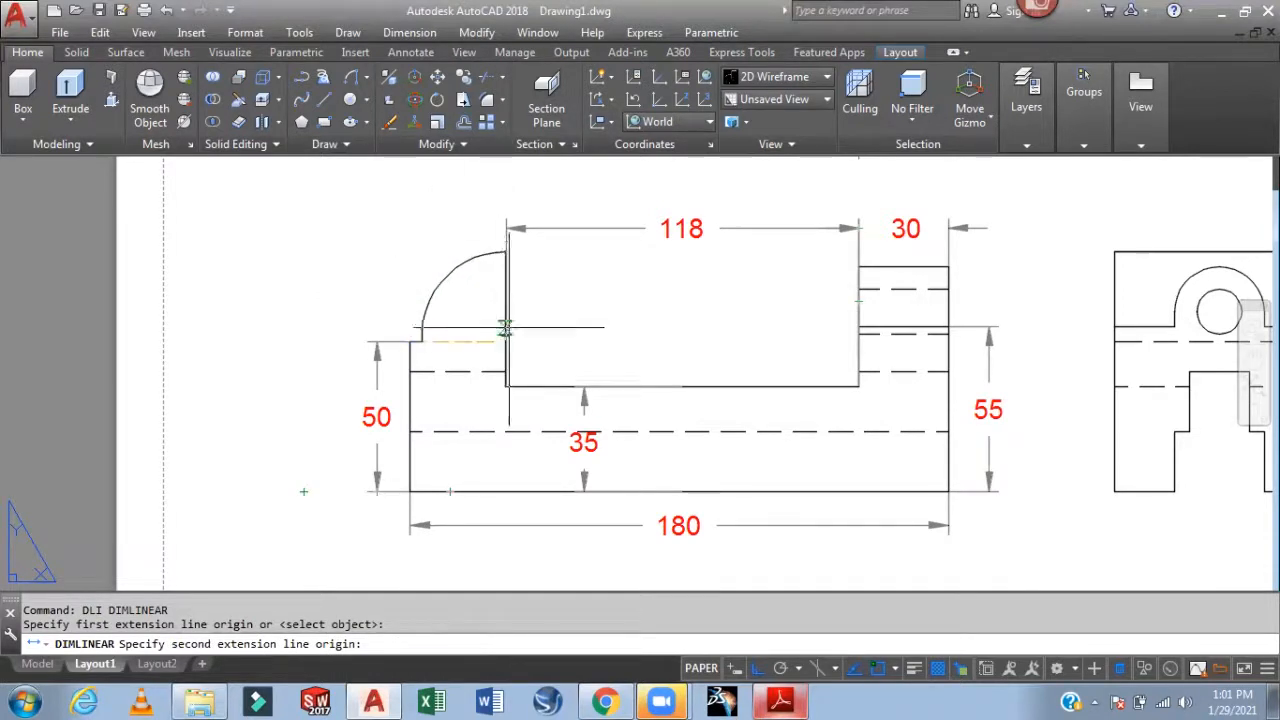
pyautogui.click(505, 252)
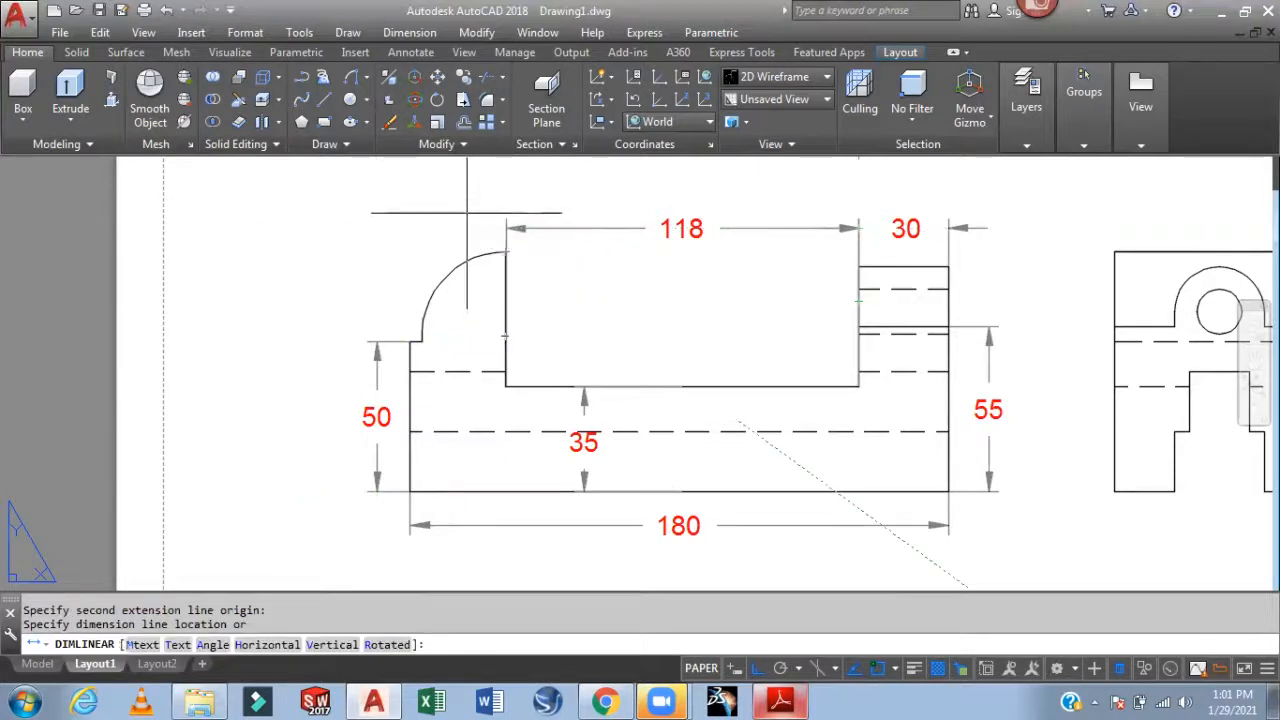
pyautogui.click(467, 228)
pyautogui.click(548, 229)
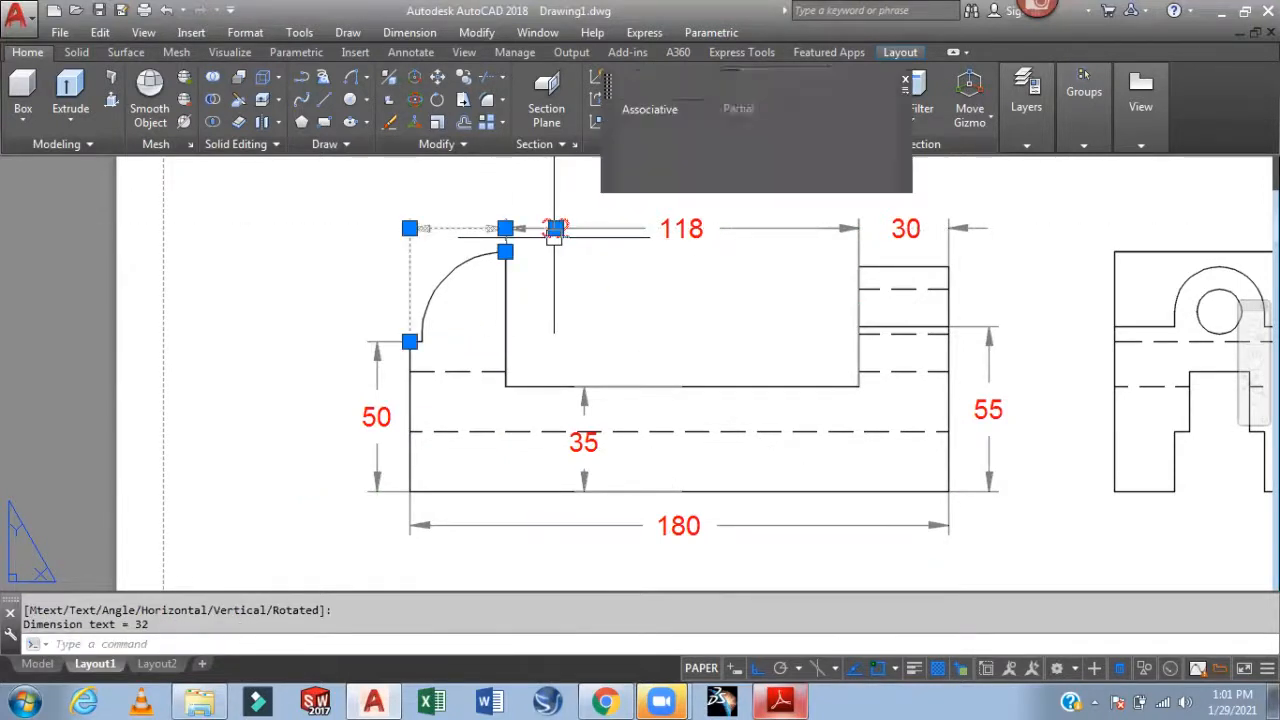
pyautogui.click(457, 229)
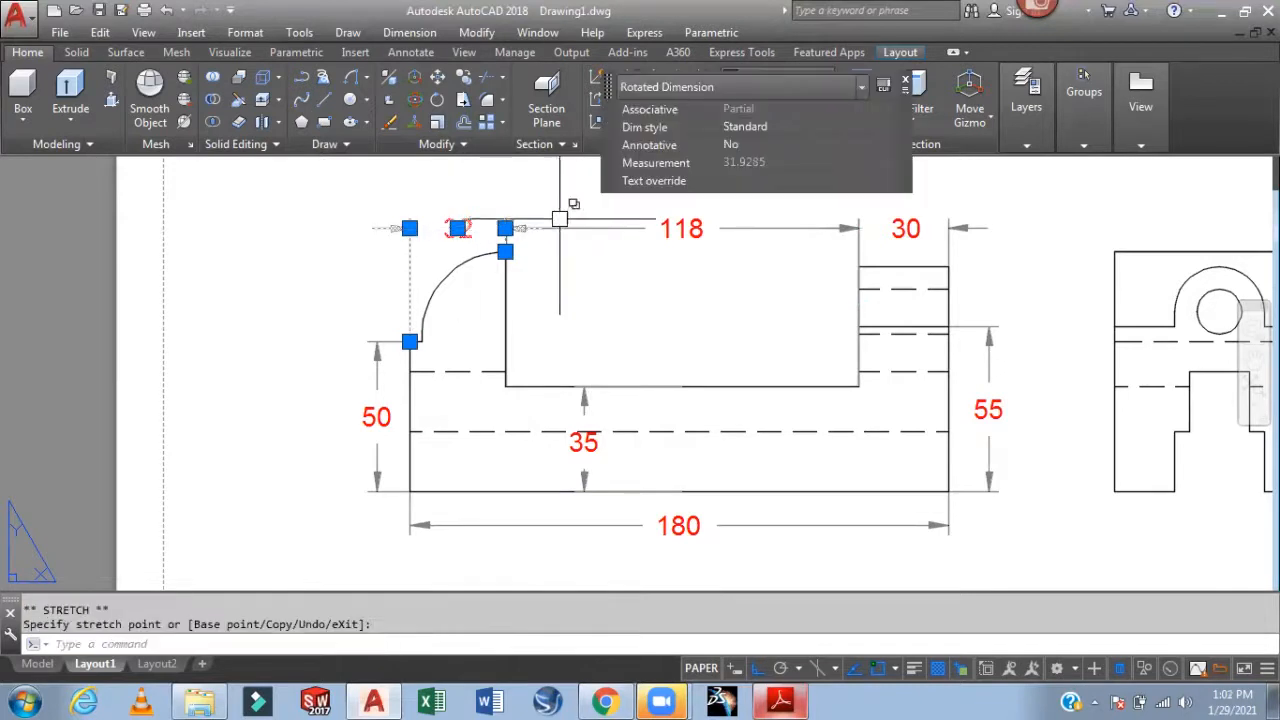
pyautogui.press('Escape')
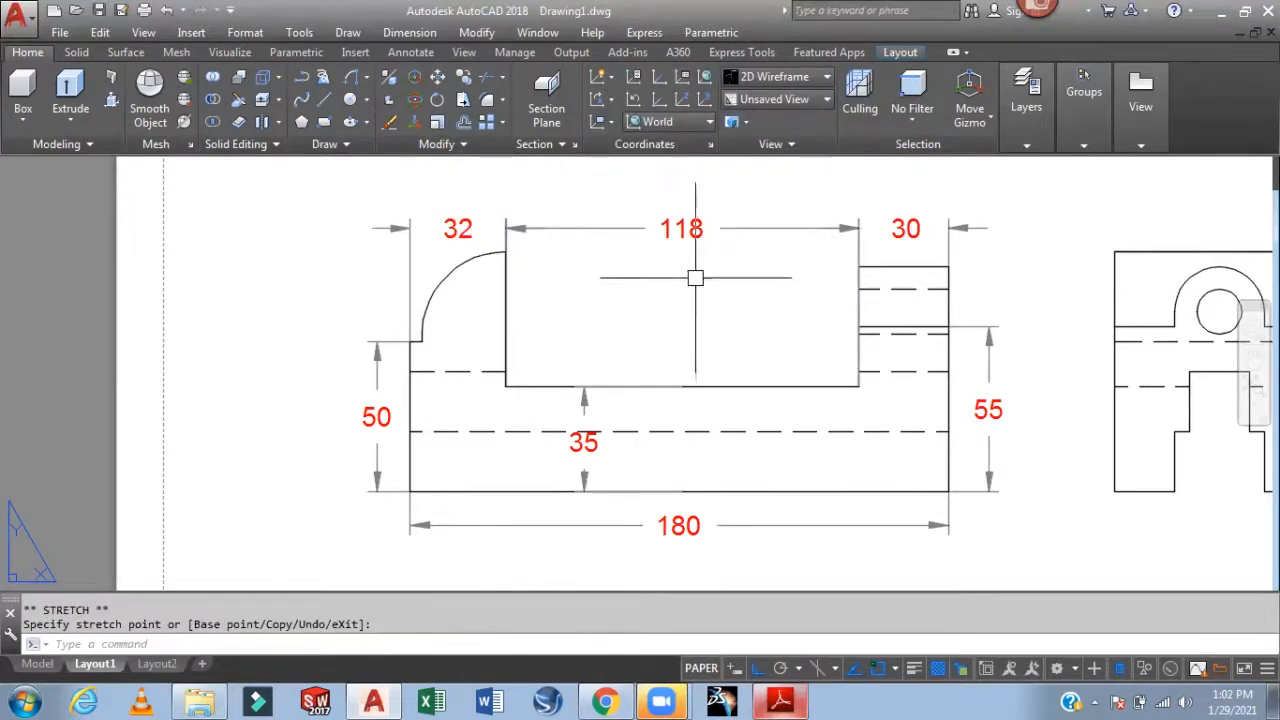
# Dimension the right side view's top edge as 70 and its right foot's bottom as 20
pyautogui.moveTo(990, 235); pyautogui.dragTo(747, 264, button='middle')
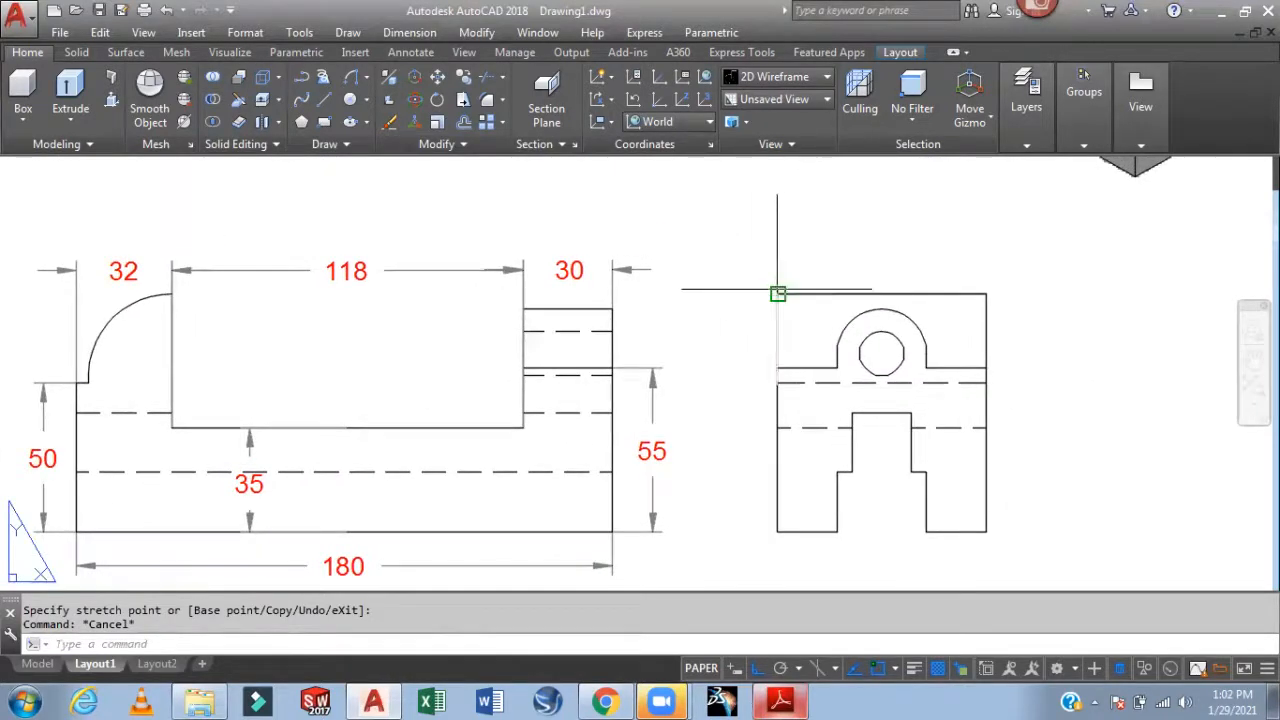
pyautogui.click(986, 294)
pyautogui.click(968, 256)
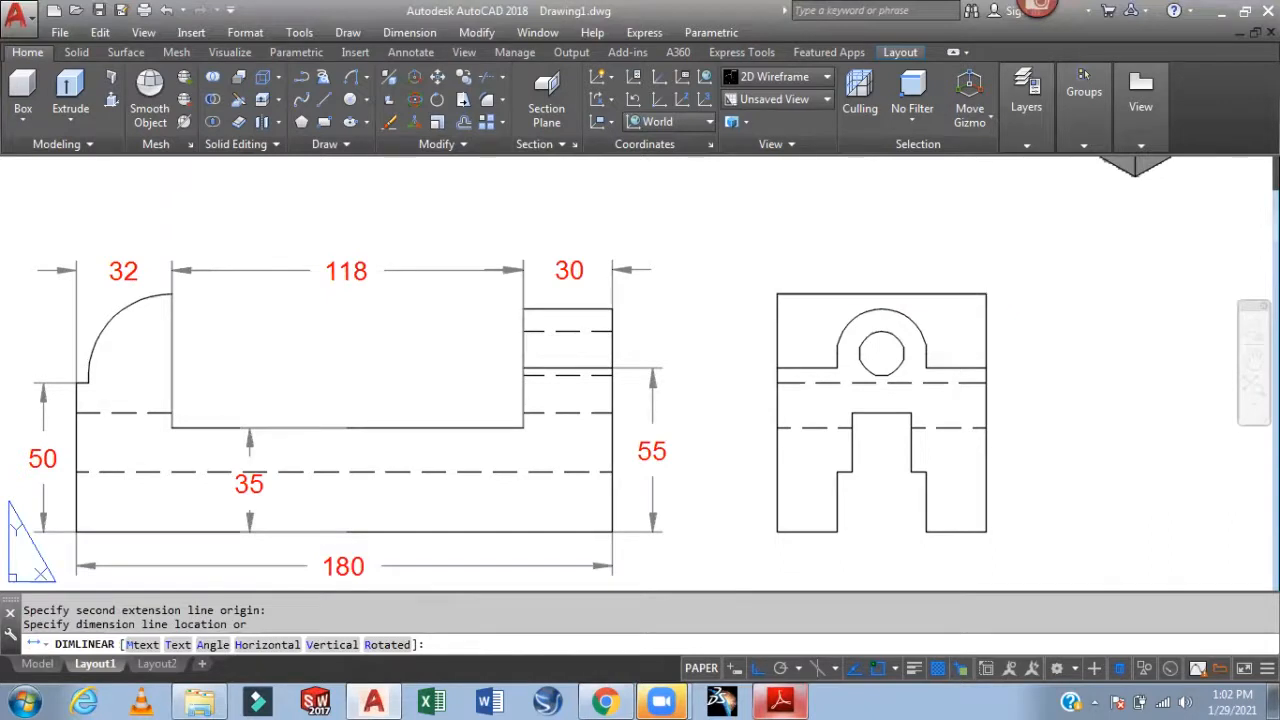
pyautogui.scroll(-1, 1043, 397)
pyautogui.scroll(3, 991, 371)
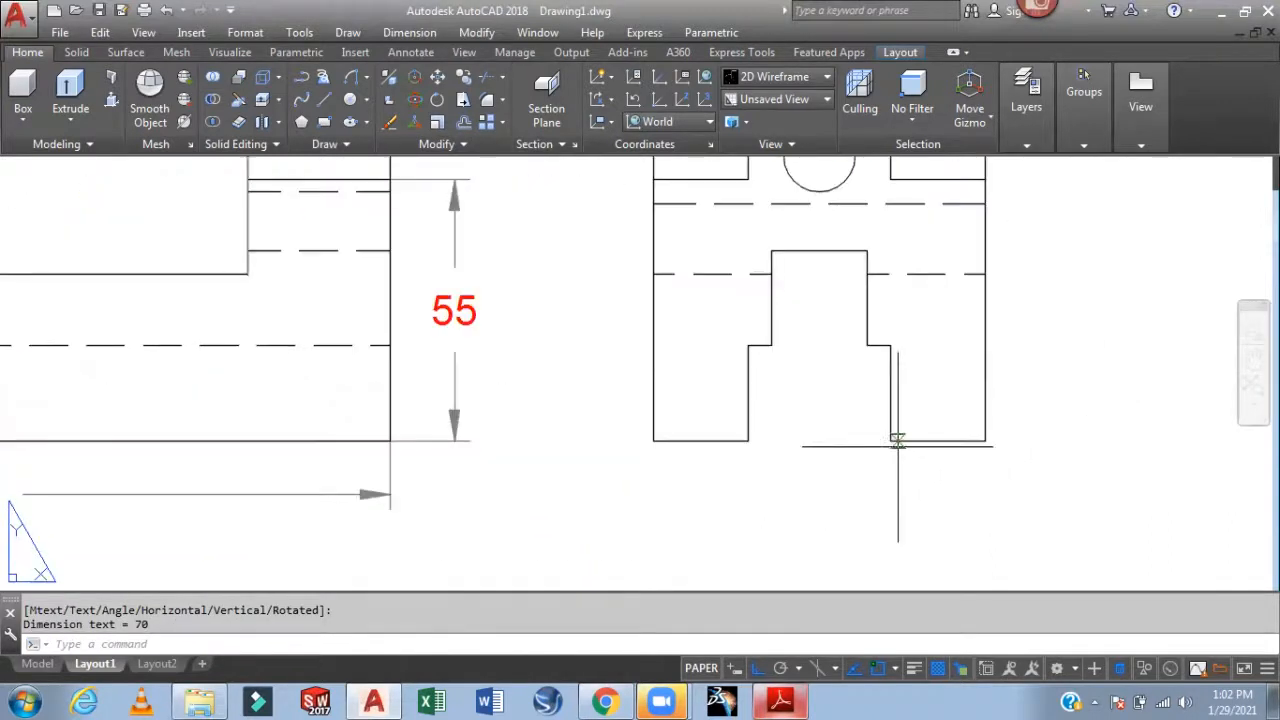
pyautogui.press('Return')
pyautogui.click(890, 440)
pyautogui.click(984, 440)
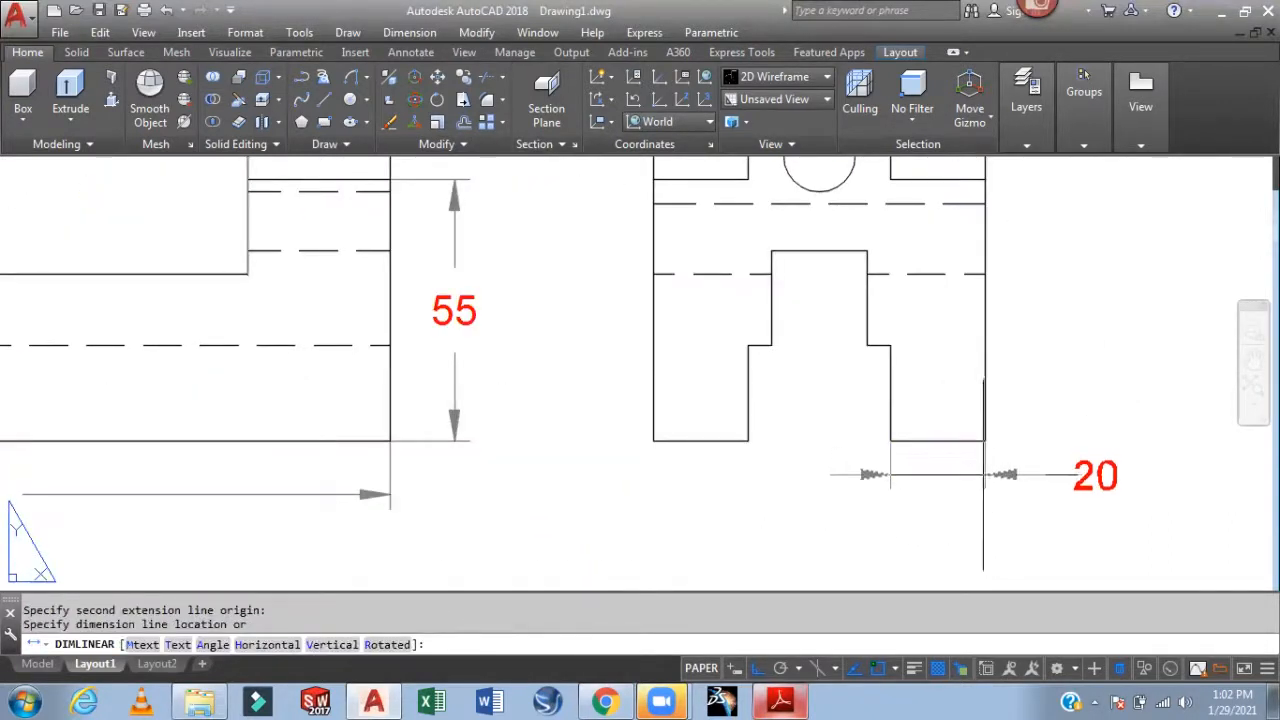
pyautogui.click(984, 479)
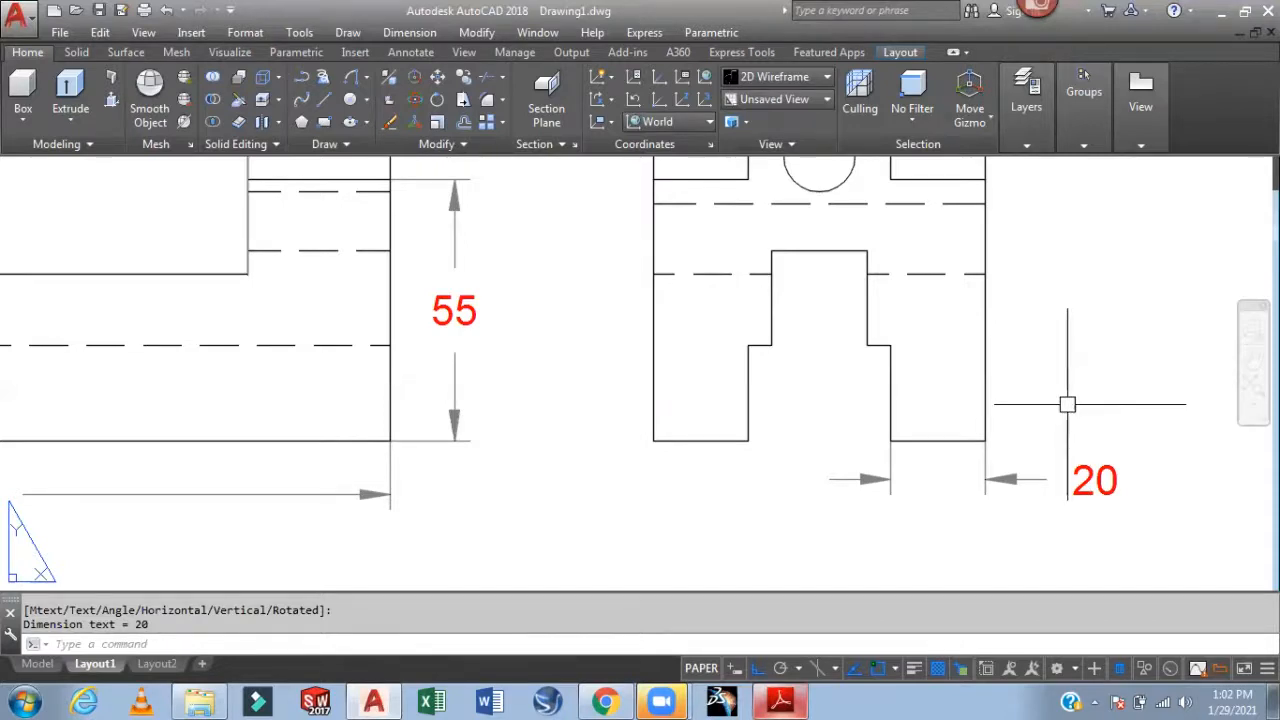
# Show the Standard dimension style's Symbols and Arrows settings in the Modify Dimension Style dialog
pyautogui.write('d')
pyautogui.press('Return')
pyautogui.click(832, 308)
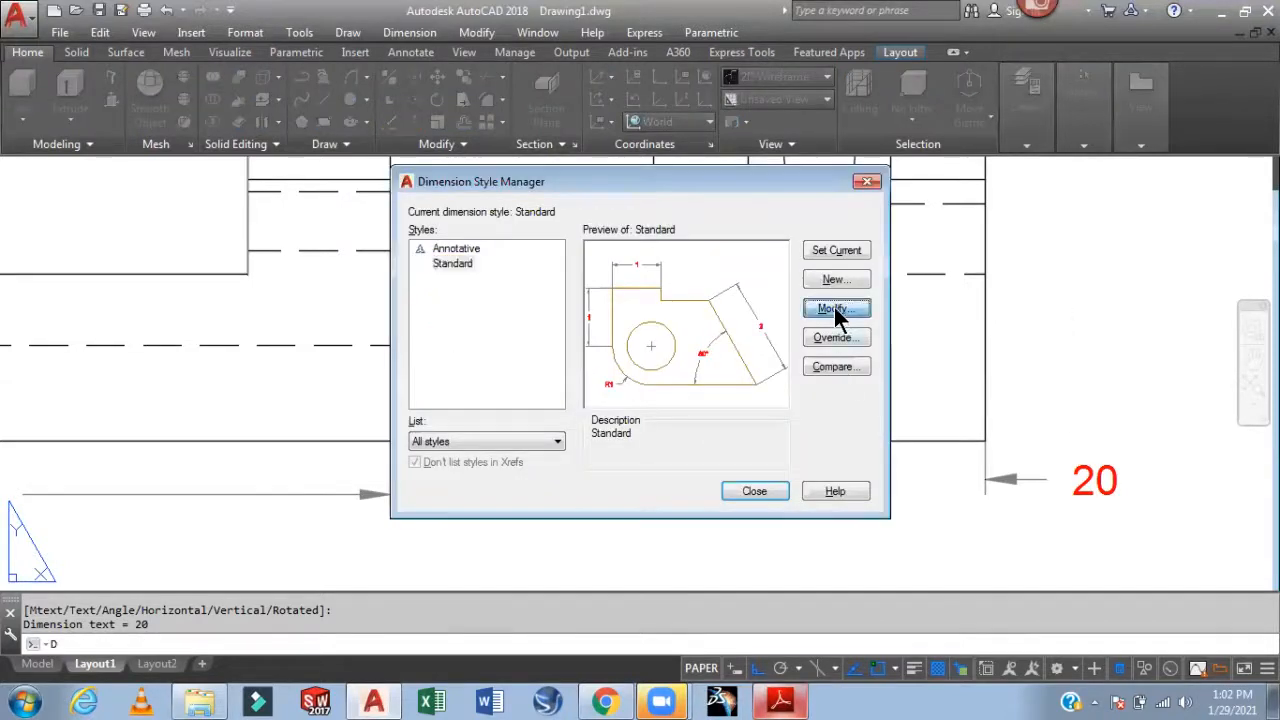
pyautogui.click(708, 170)
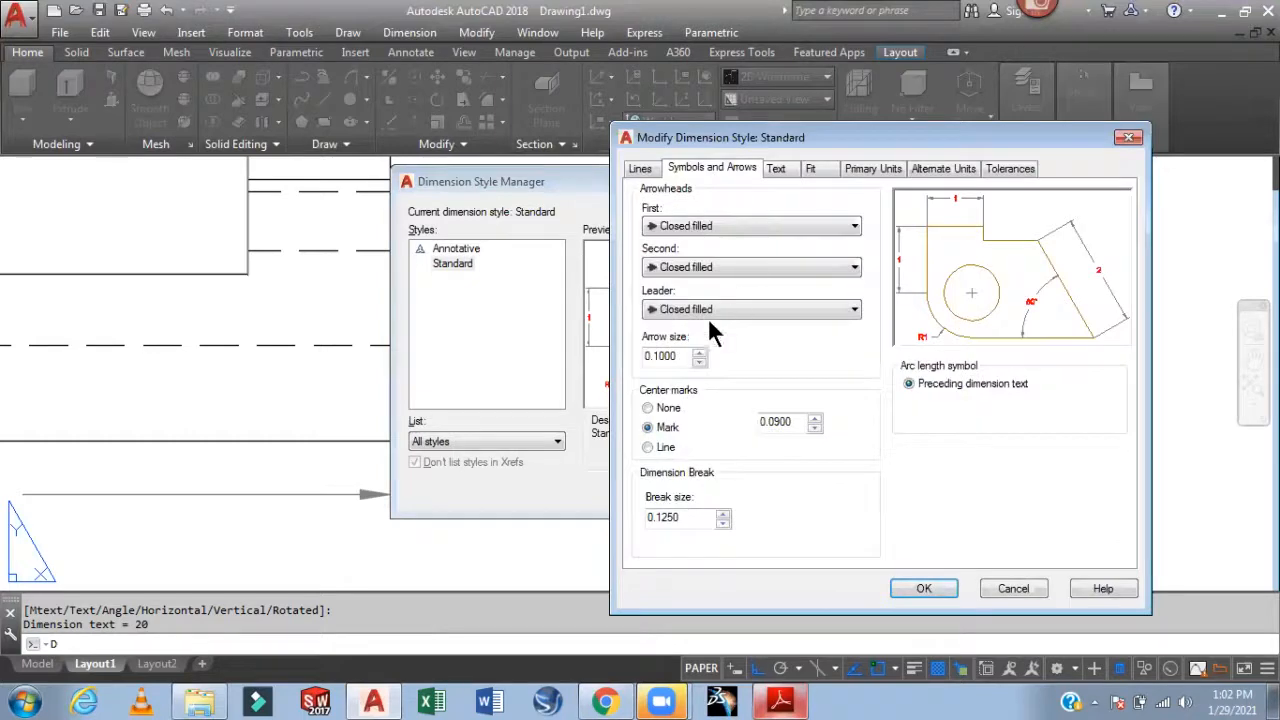
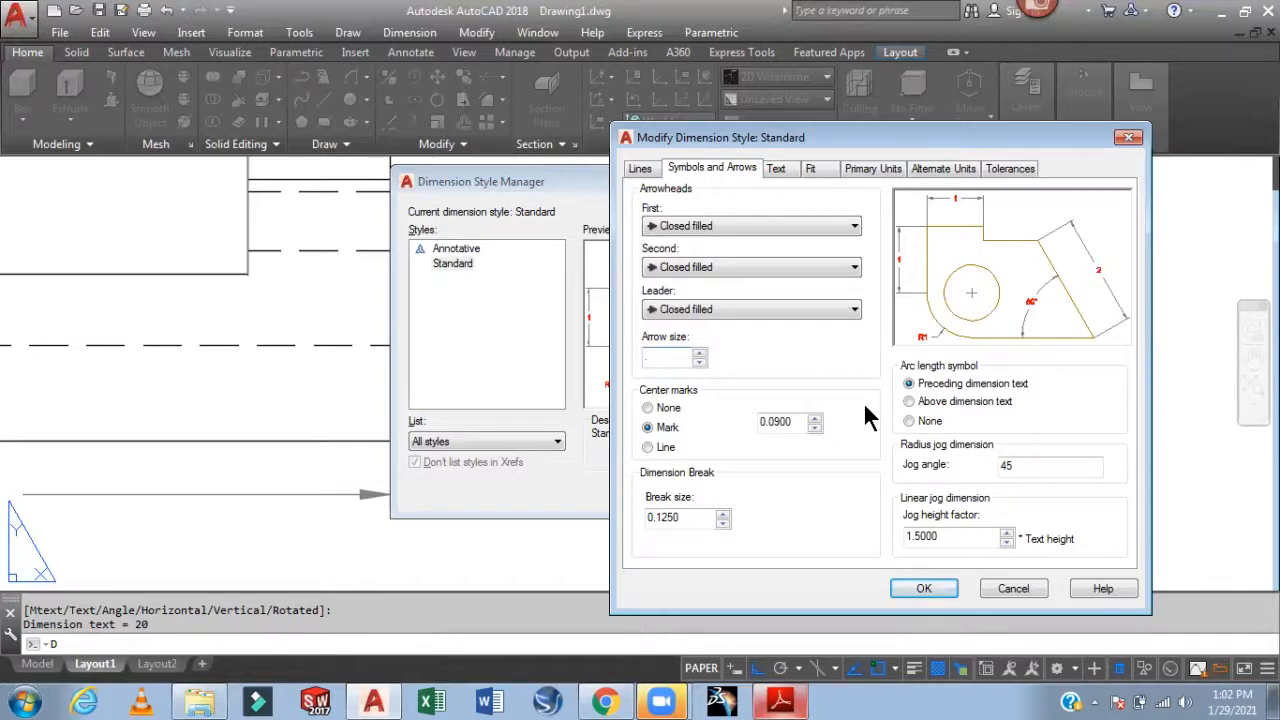
# Apply the arrow-size change, make Standard current and close the Dimension Style Manager
pyautogui.click(921, 589)
pyautogui.click(836, 250)
pyautogui.click(755, 491)
pyautogui.scroll(-3, 899, 512)
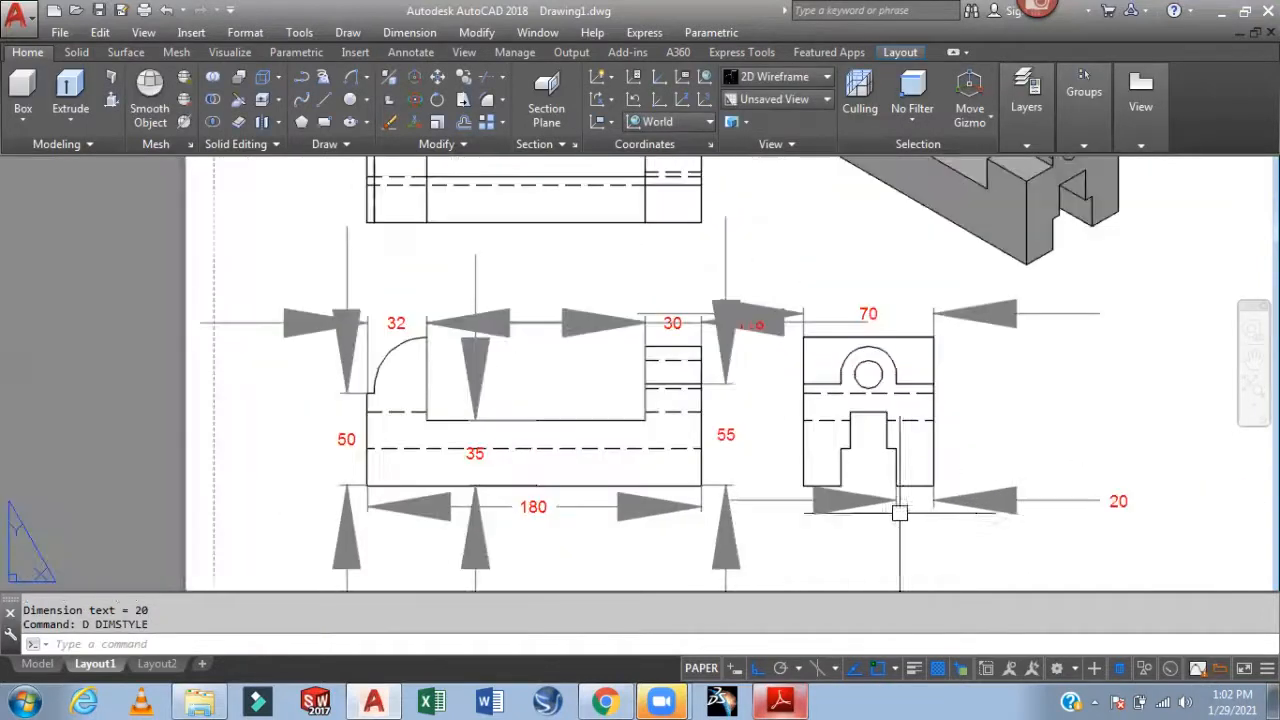
pyautogui.click(1016, 497)
pyautogui.press('Escape')
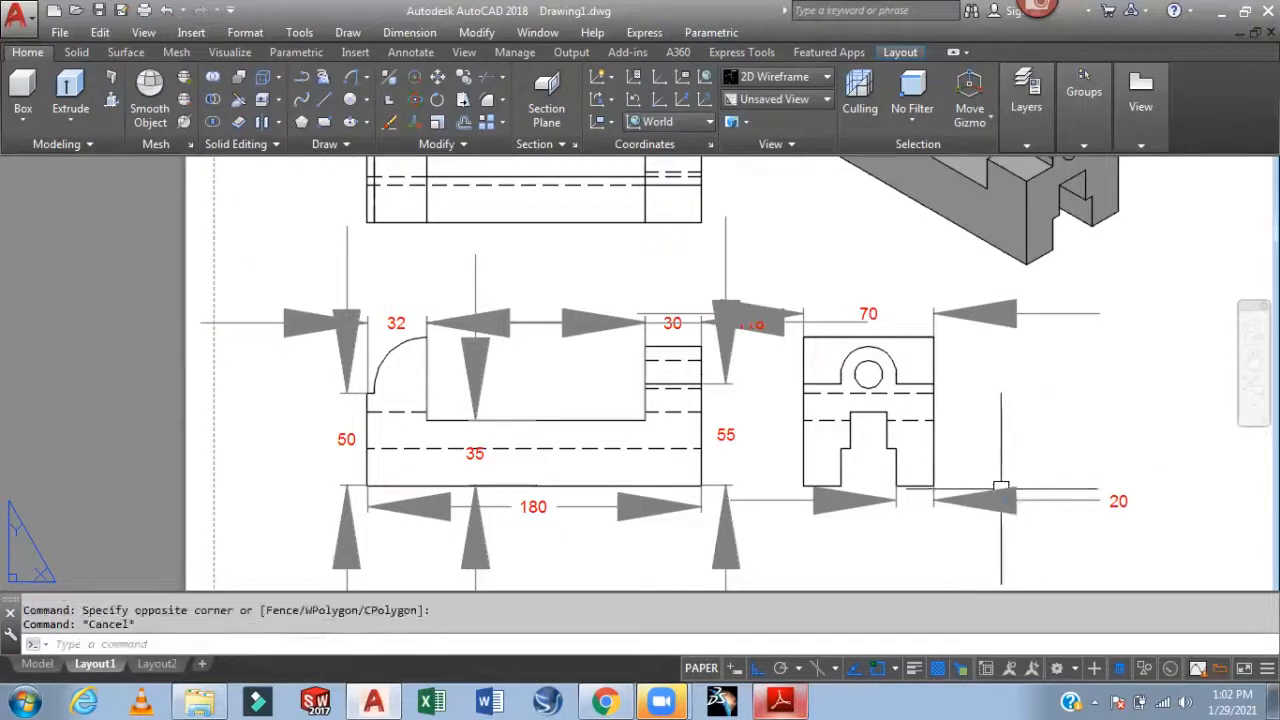
# Reopen the Standard dimension style with D and set its arrow size to .07
pyautogui.write('d')
pyautogui.press('Return')
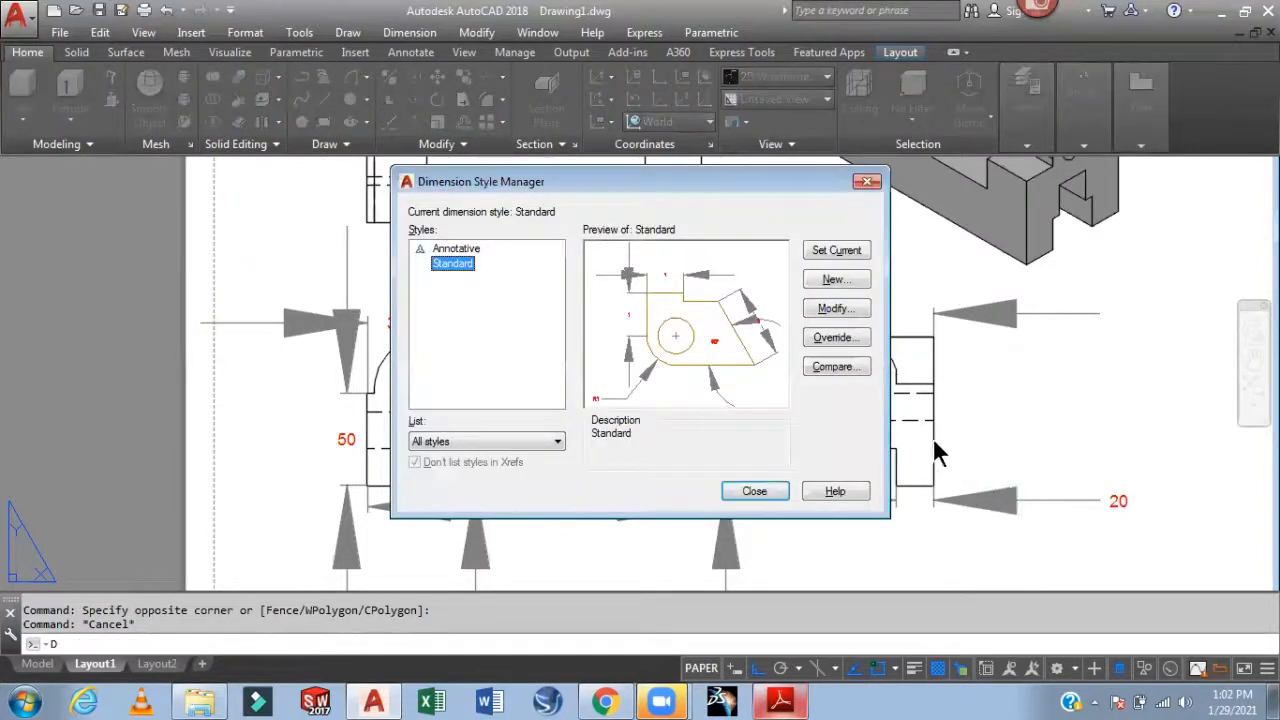
pyautogui.click(836, 308)
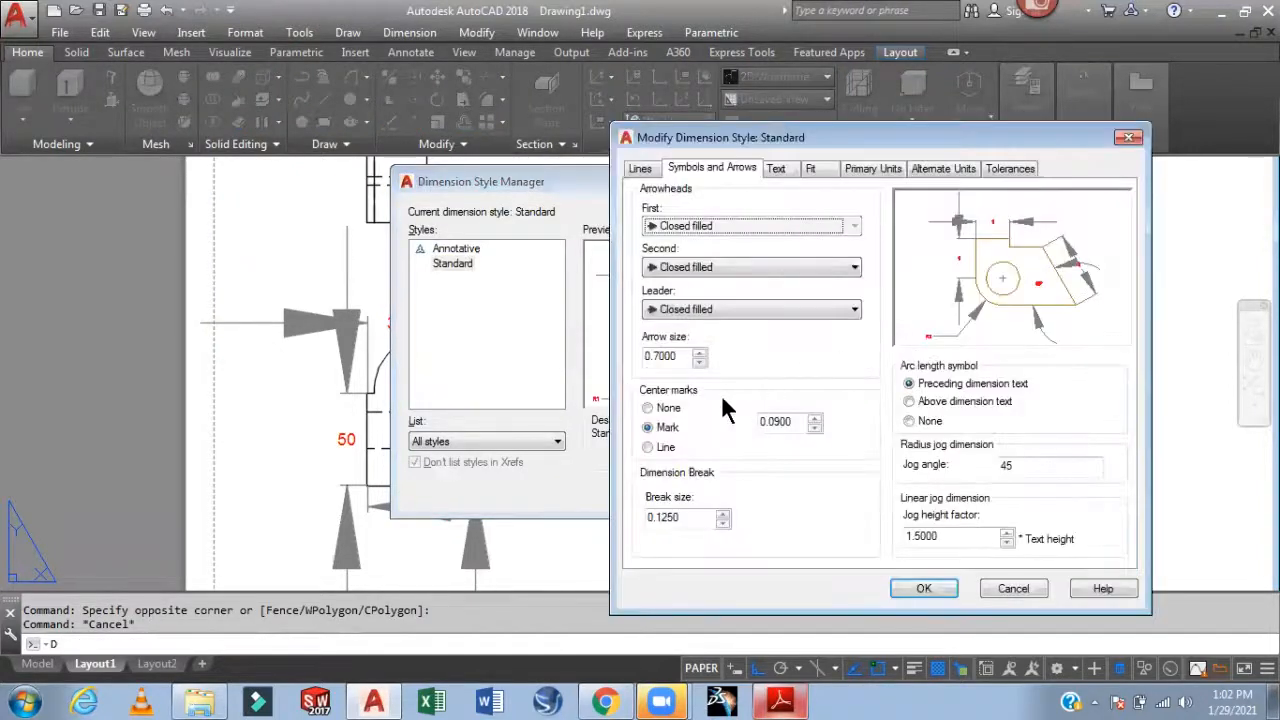
pyautogui.write('.07')
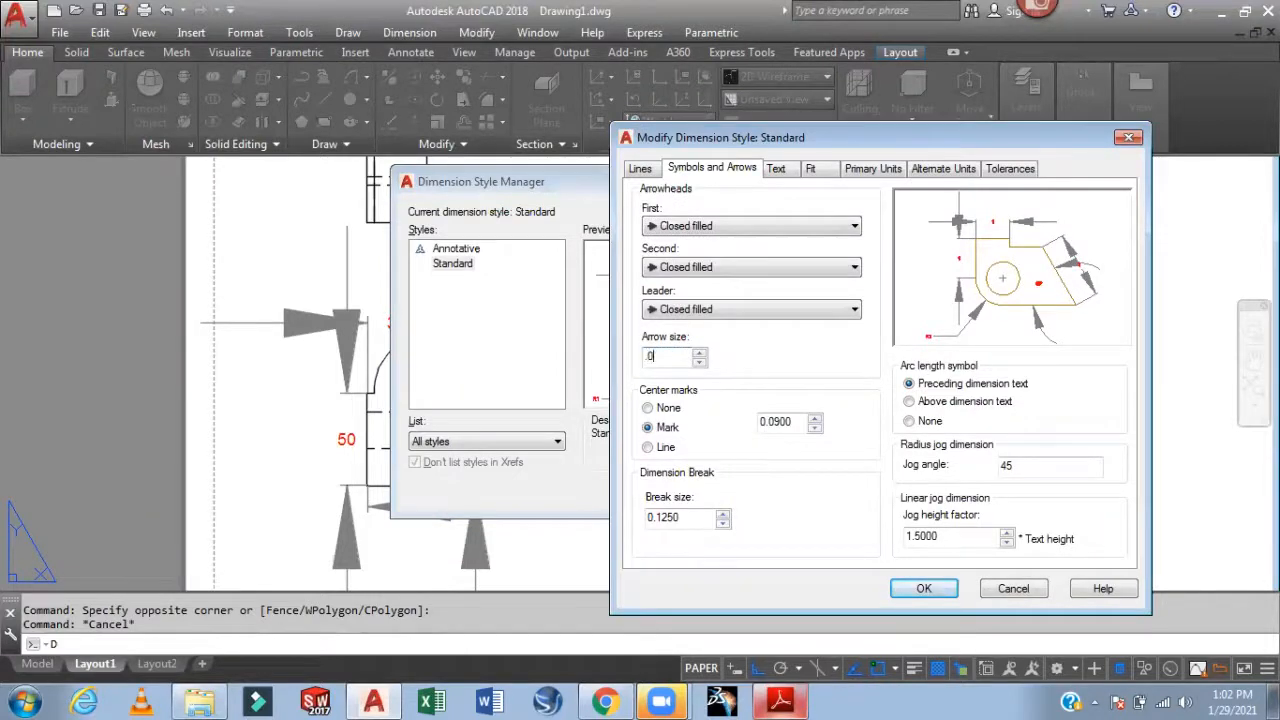
pyautogui.click(906, 585)
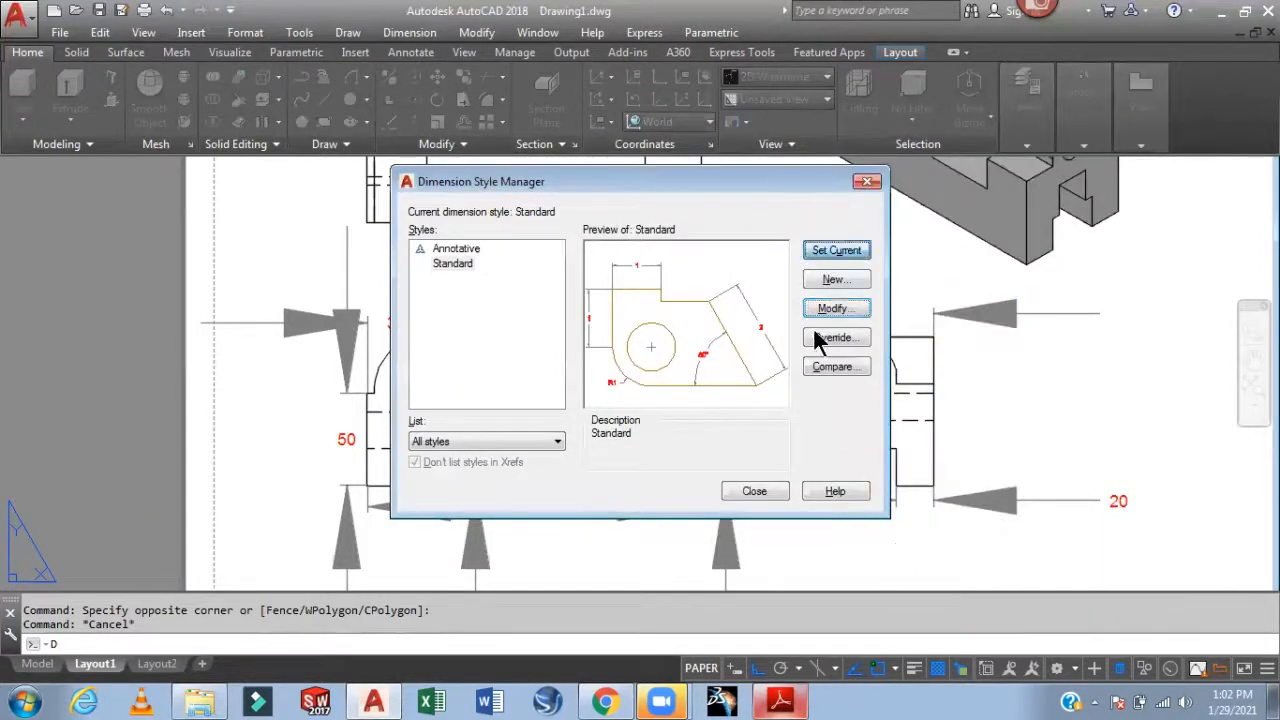
pyautogui.click(762, 493)
pyautogui.scroll(2, 978, 483)
# Dimension the side view's top arc as R15 with DIMRADIUS (dra)
pyautogui.moveTo(978, 483); pyautogui.dragTo(1088, 448, button='middle')
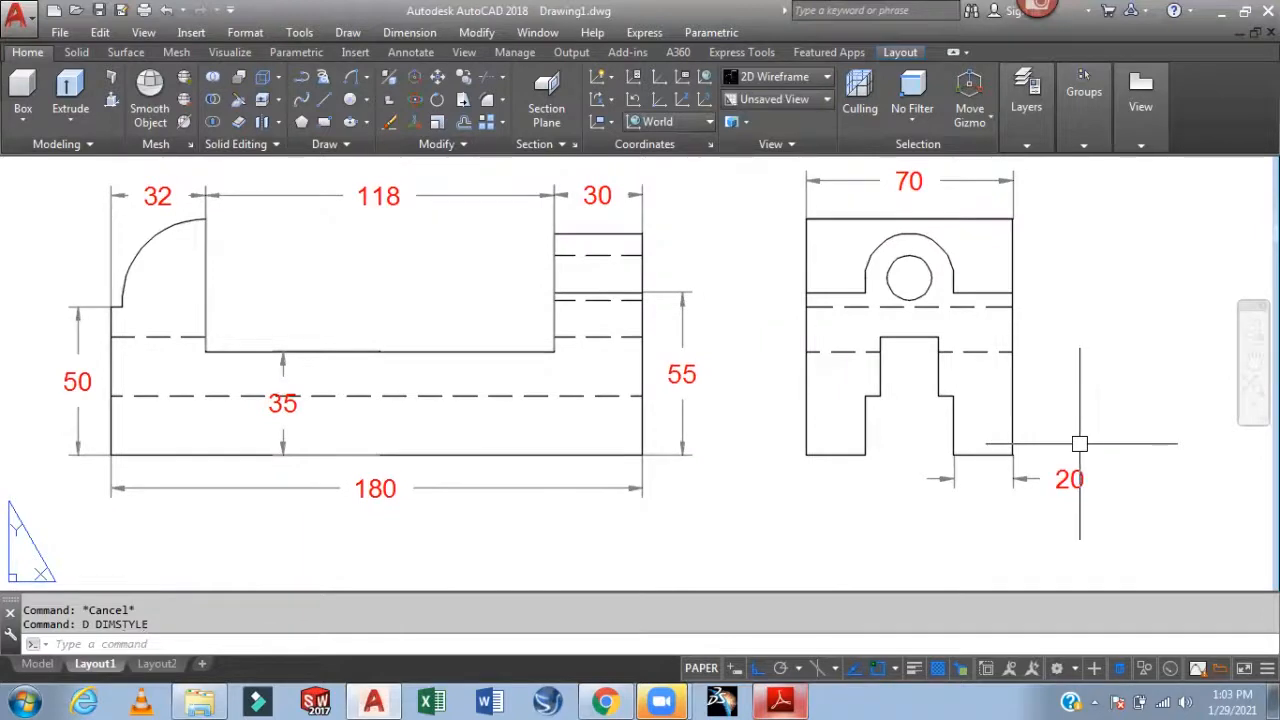
pyautogui.scroll(-2, 1079, 443)
pyautogui.moveTo(1086, 423); pyautogui.dragTo(932, 422, button='middle')
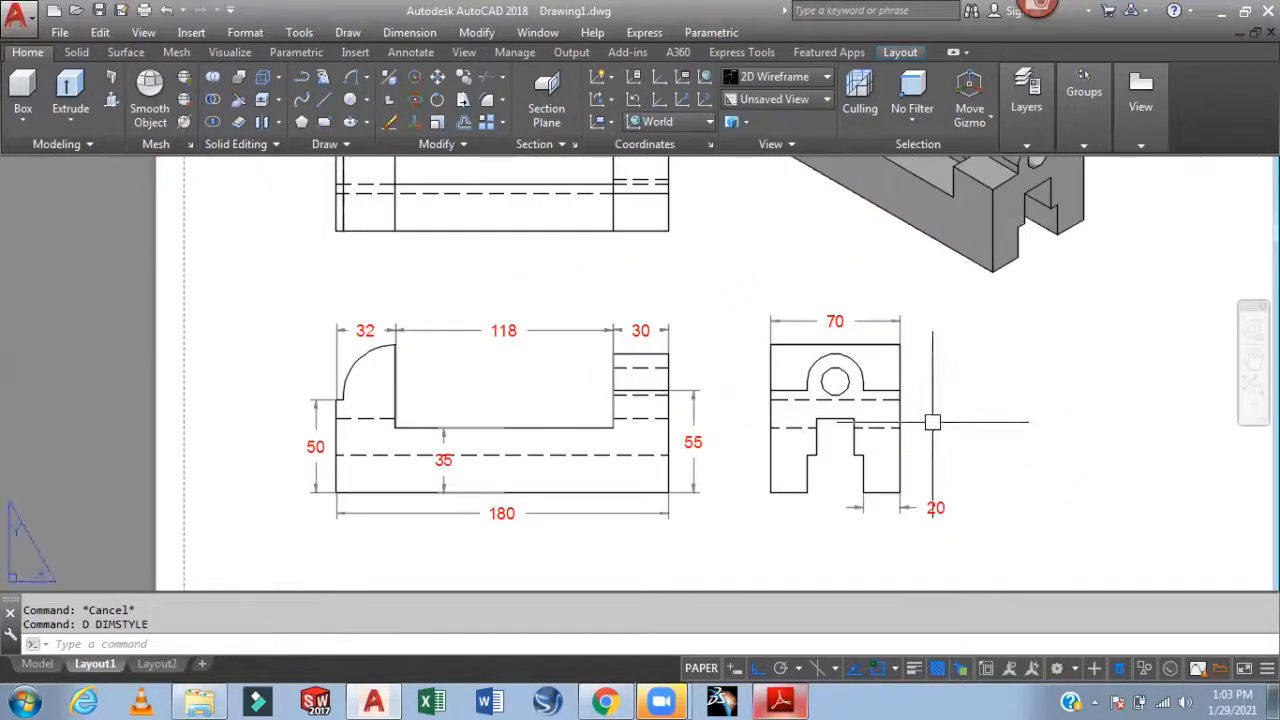
pyautogui.scroll(4, 903, 385)
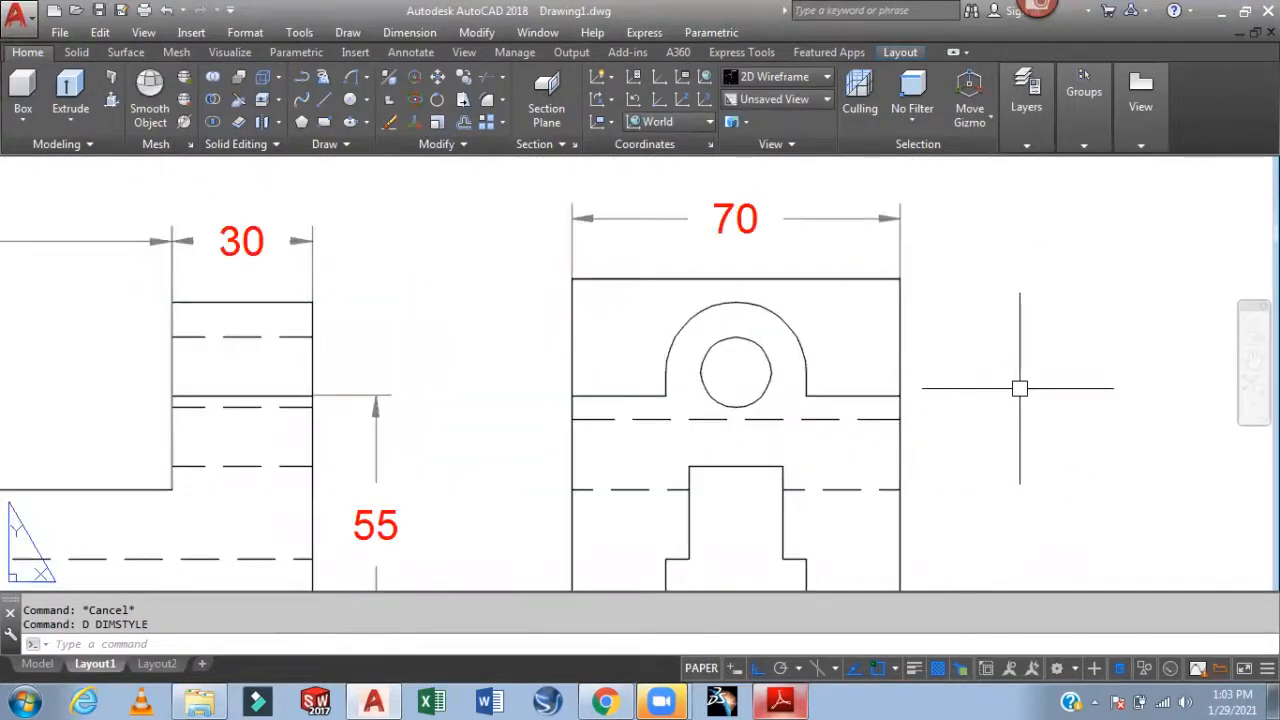
pyautogui.write('RAt')
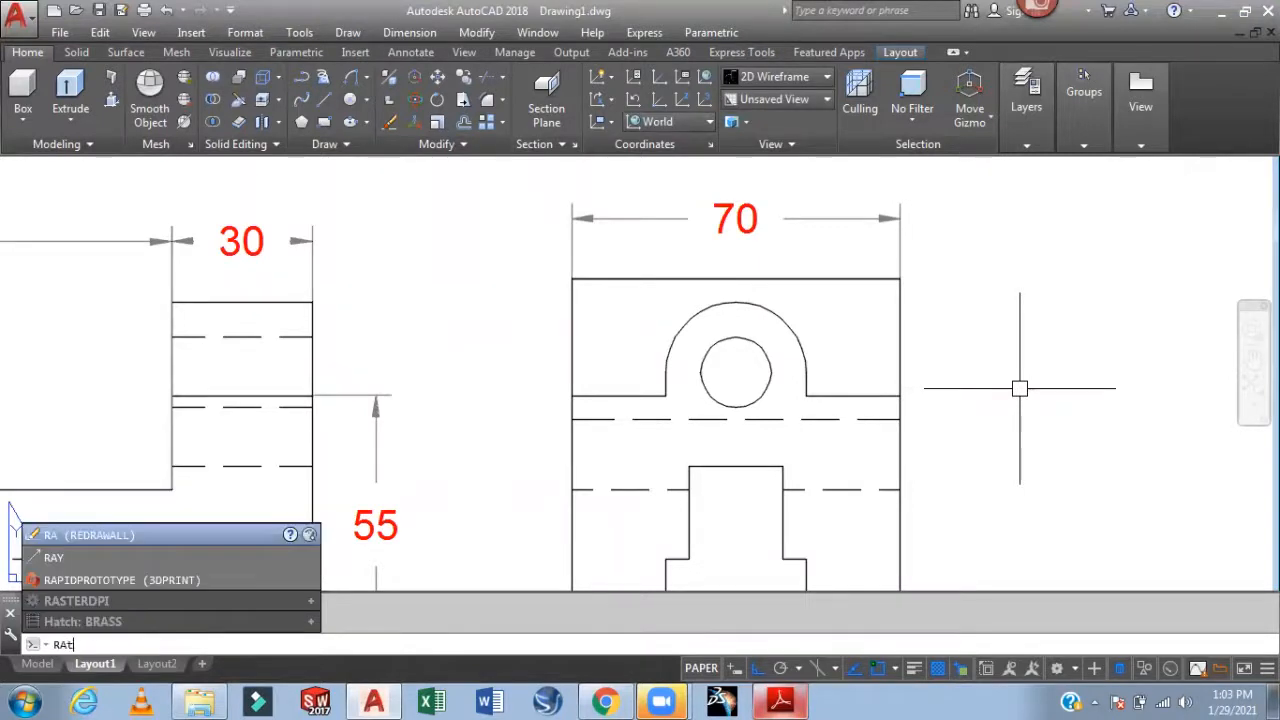
pyautogui.write('e')
pyautogui.write('a')
pyautogui.press('Return')
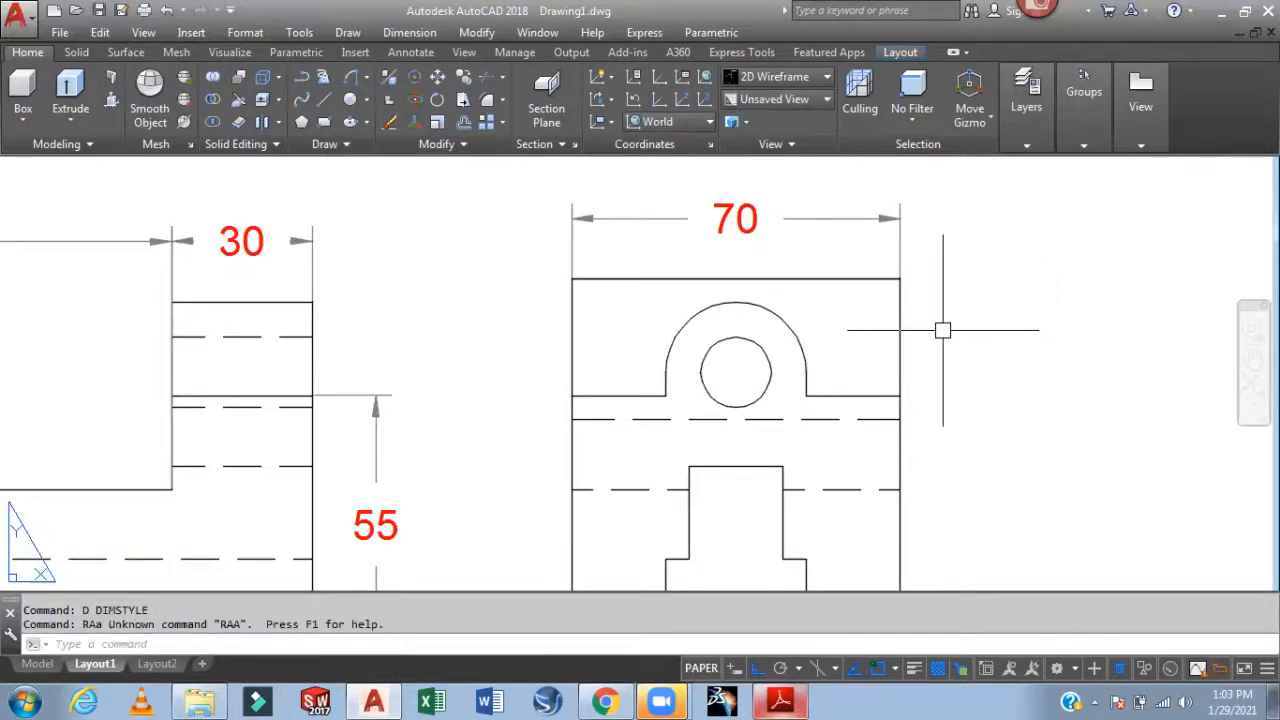
pyautogui.press('Escape')
pyautogui.write('dra')
pyautogui.press('Return')
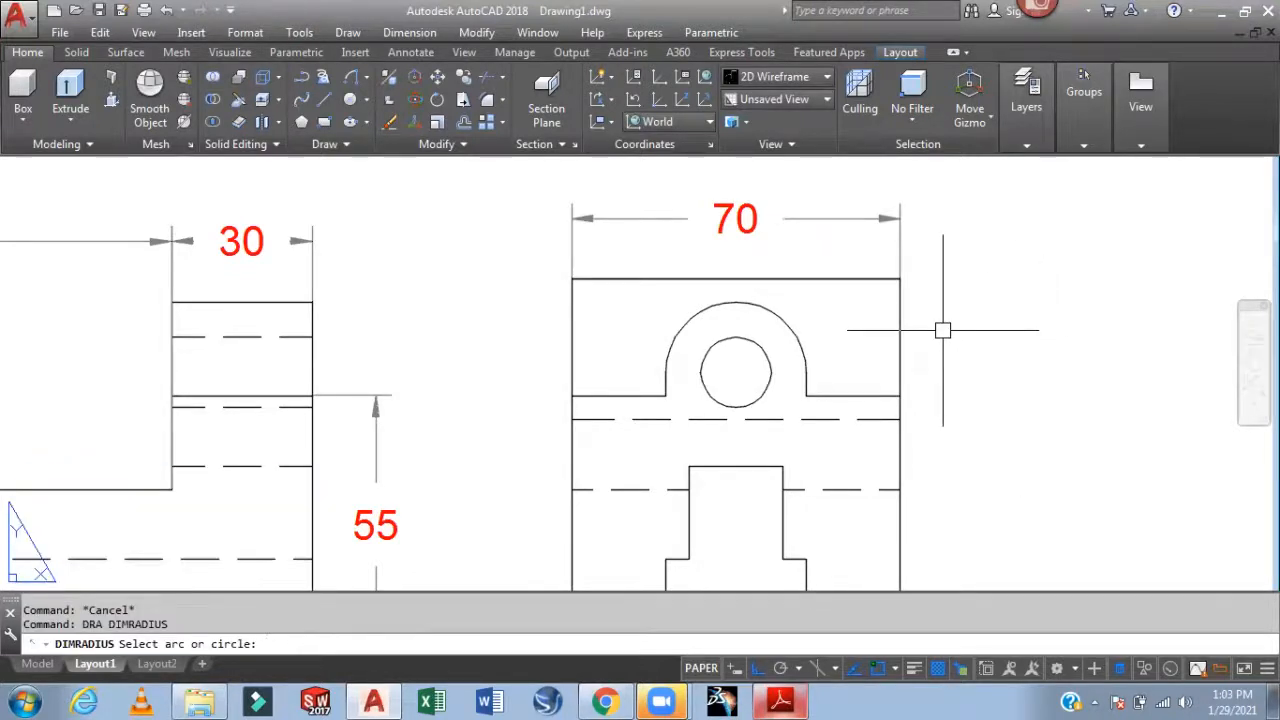
pyautogui.click(799, 340)
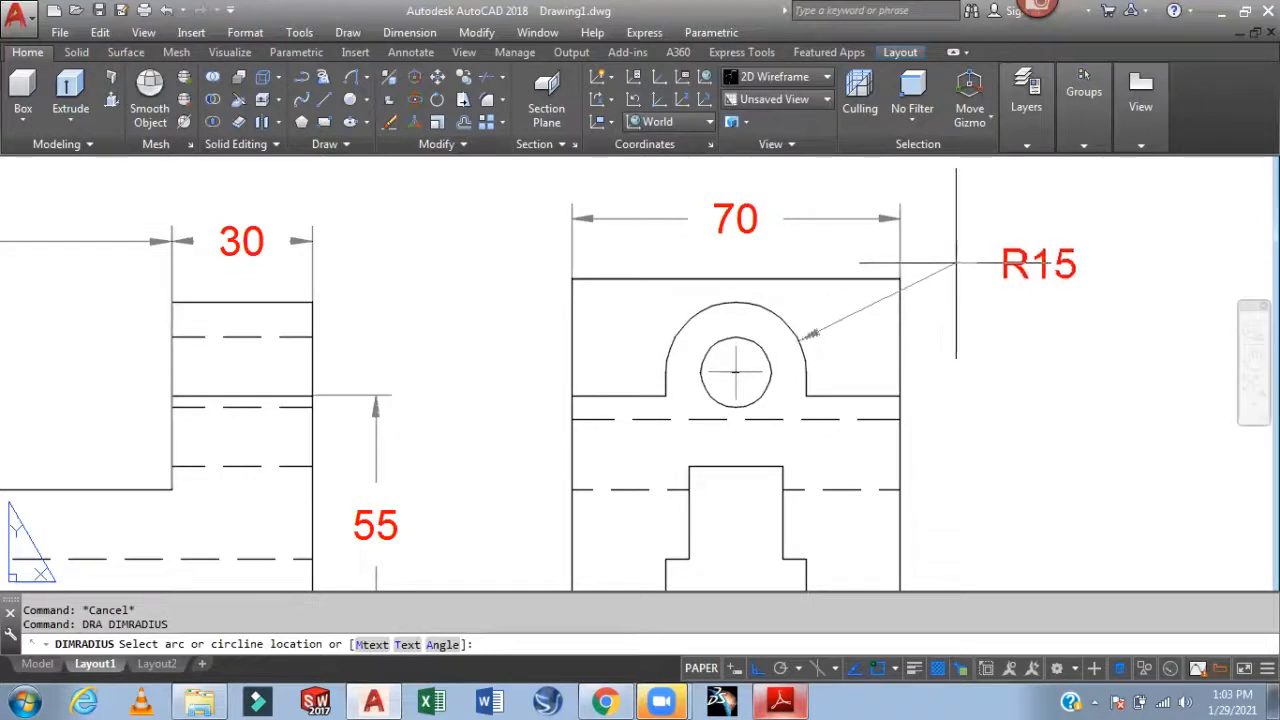
pyautogui.click(968, 272)
# Add an R28 radius dimension to the front view's rounded corner
pyautogui.scroll(-2, 934, 347)
pyautogui.scroll(3, 429, 374)
pyautogui.press('Return')
pyautogui.click(343, 360)
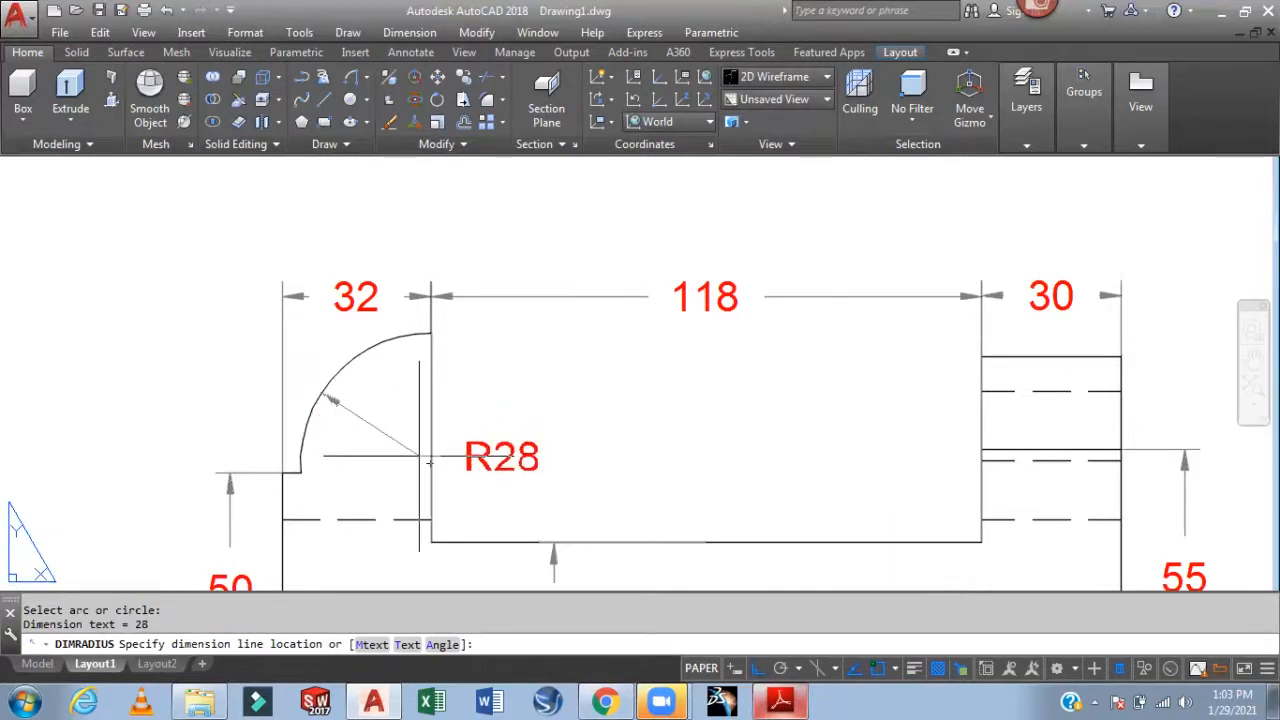
pyautogui.click(425, 455)
pyautogui.scroll(-4, 680, 440)
pyautogui.moveTo(707, 397)
pyautogui.mouseDown(button='middle')
pyautogui.moveTo(551, 393)
pyautogui.moveTo(533, 405)
pyautogui.mouseUp(button='middle')
pyautogui.moveTo(720, 337)
pyautogui.mouseDown(button='middle')
pyautogui.moveTo(711, 369)
pyautogui.moveTo(720, 345)
pyautogui.mouseUp(button='middle')
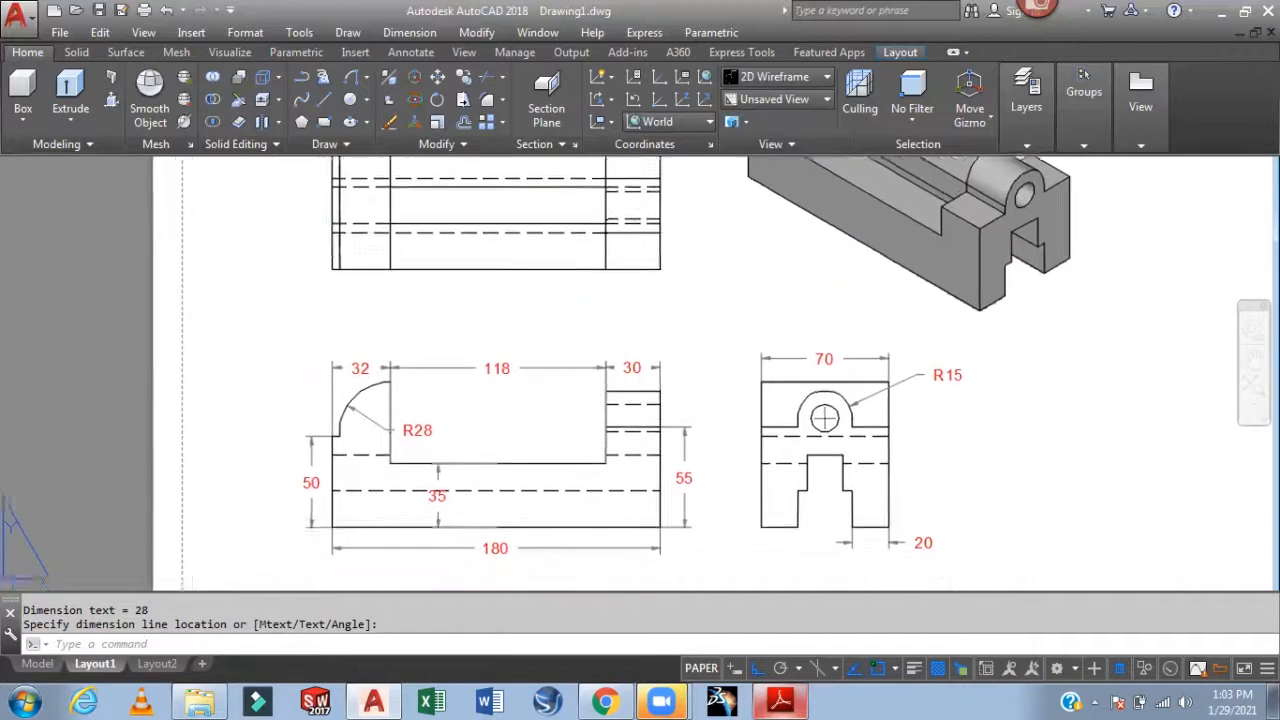
pyautogui.moveTo(772, 441); pyautogui.dragTo(751, 389, button='middle')
pyautogui.scroll(1, 766, 481)
pyautogui.press('Return')
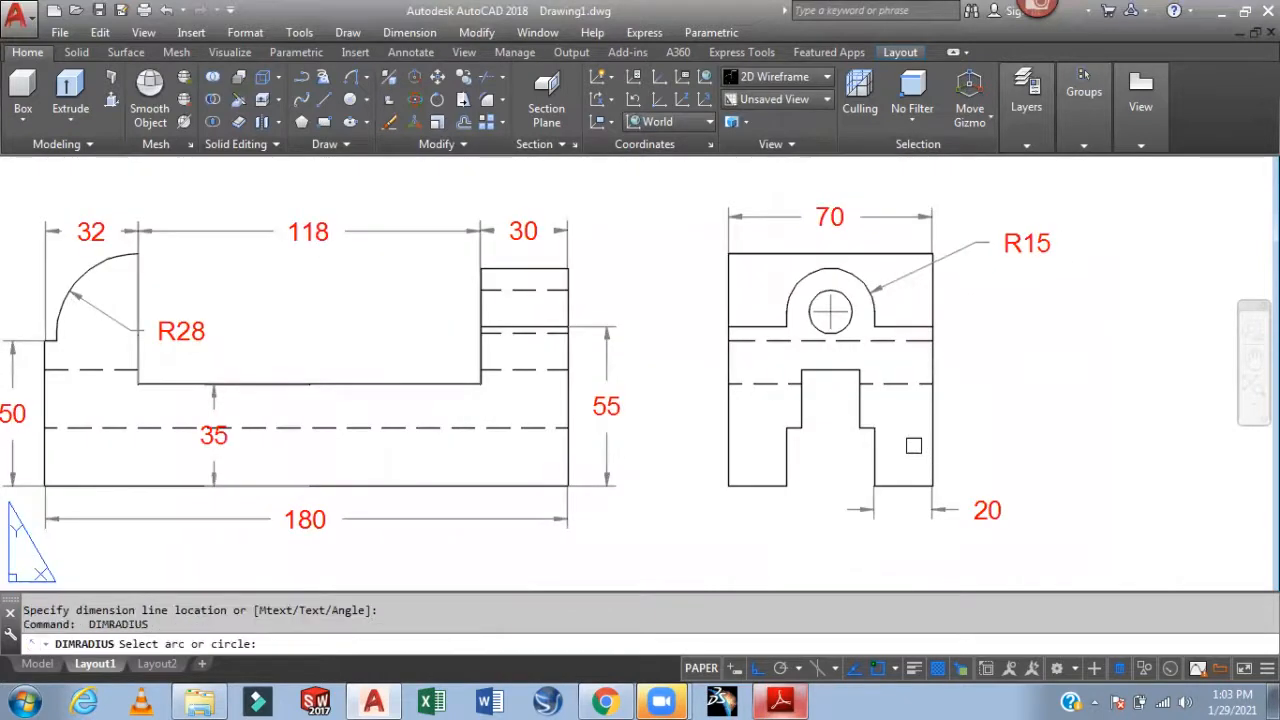
# Dimension the side view's right leg step with a vertical 20 linear dimension
pyautogui.press('Escape')
pyautogui.write('dli')
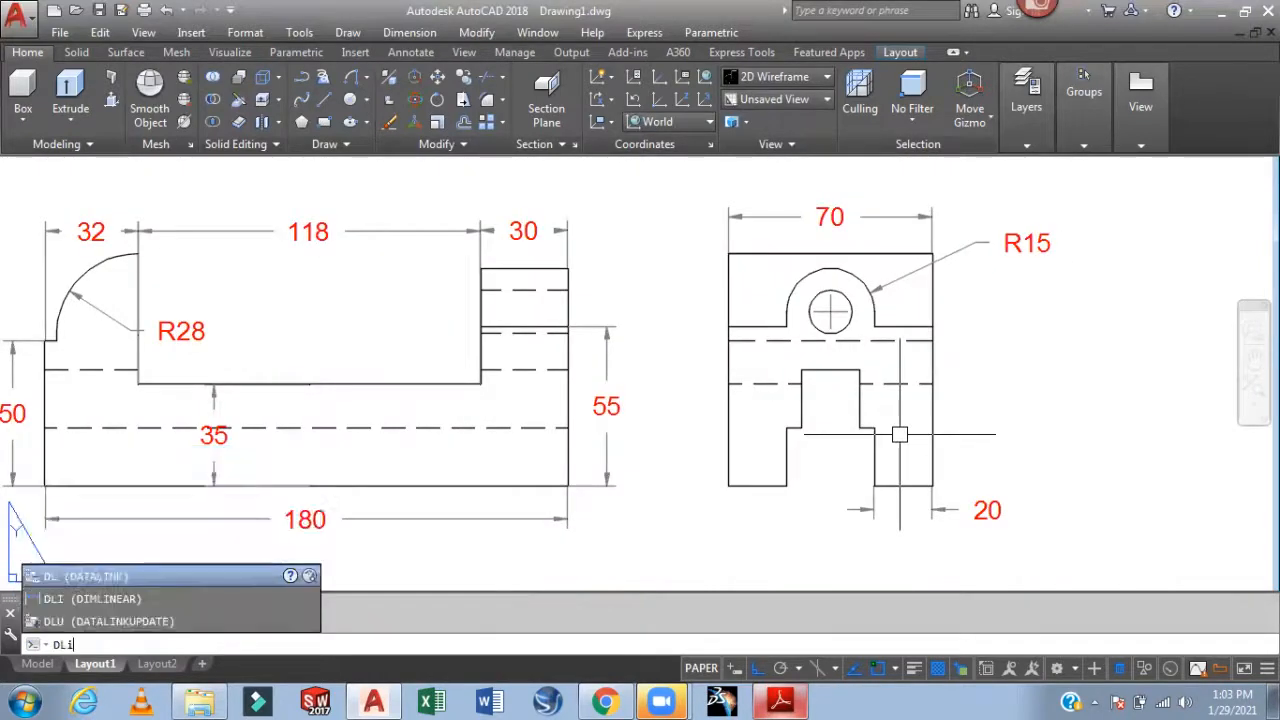
pyautogui.press('Return')
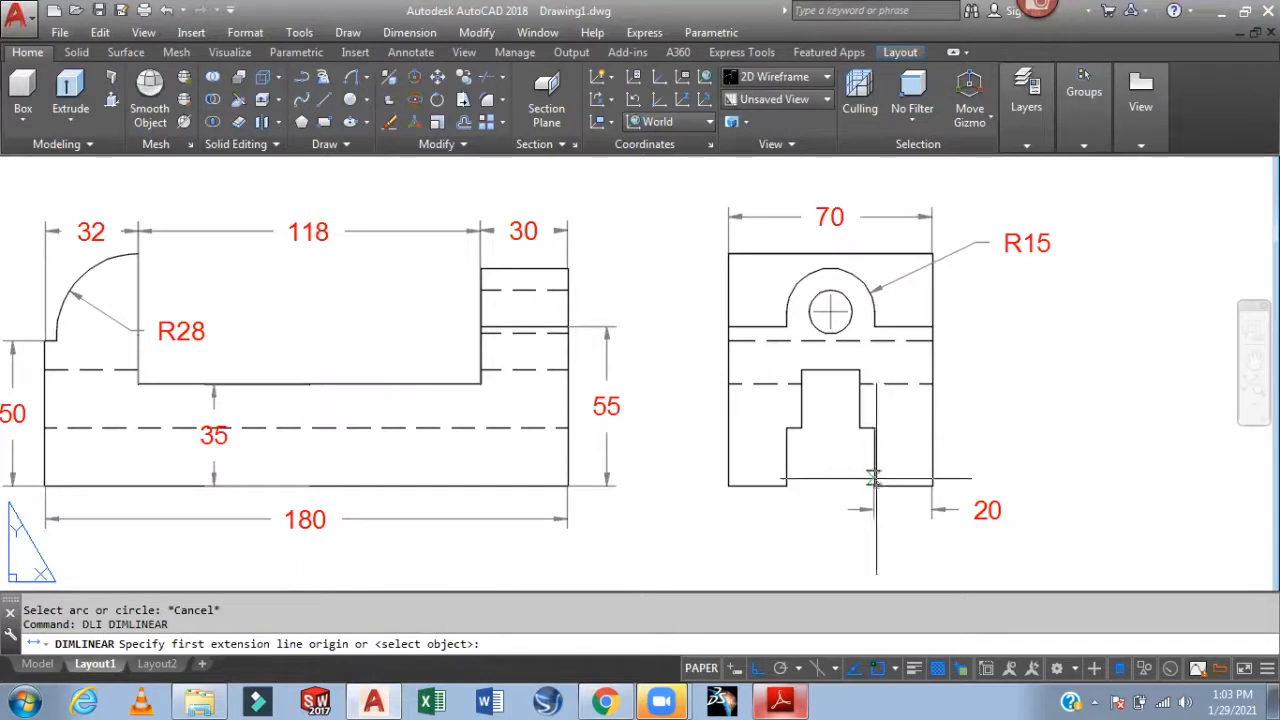
pyautogui.click(874, 486)
pyautogui.click(872, 429)
pyautogui.click(962, 440)
pyautogui.click(956, 439)
# Add the 30 slot-width dimension and the left foot's 20 width below the side view
pyautogui.moveTo(1086, 440)
pyautogui.mouseDown(button='middle')
pyautogui.moveTo(1080, 356)
pyautogui.moveTo(1090, 376)
pyautogui.mouseUp(button='middle')
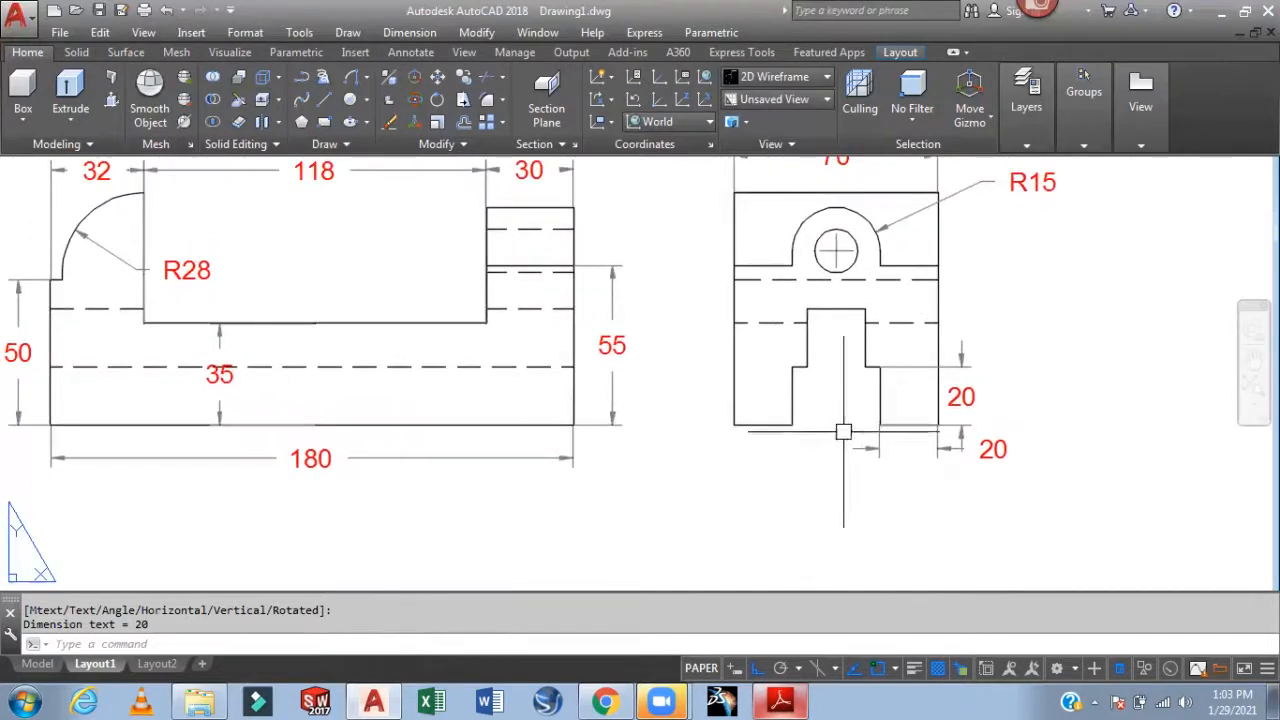
pyautogui.scroll(2, 823, 426)
pyautogui.press('Return')
pyautogui.click(769, 419)
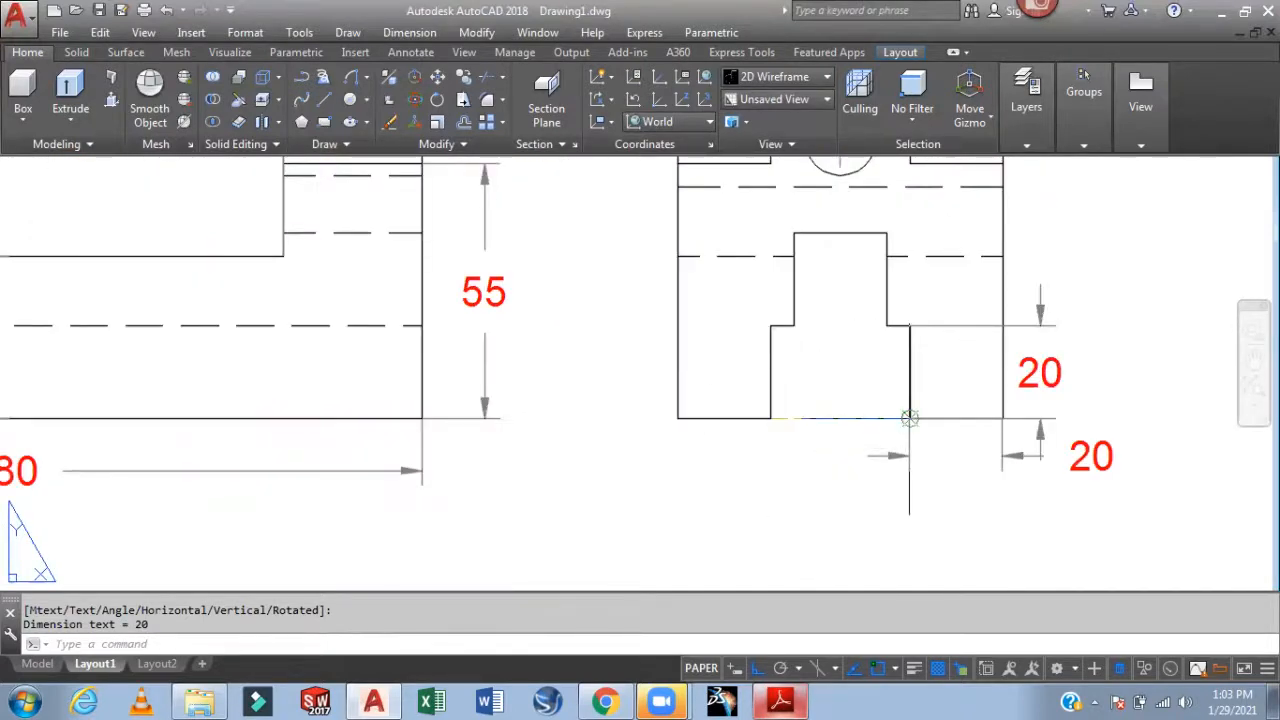
pyautogui.click(910, 418)
pyautogui.click(903, 455)
pyautogui.click(678, 418)
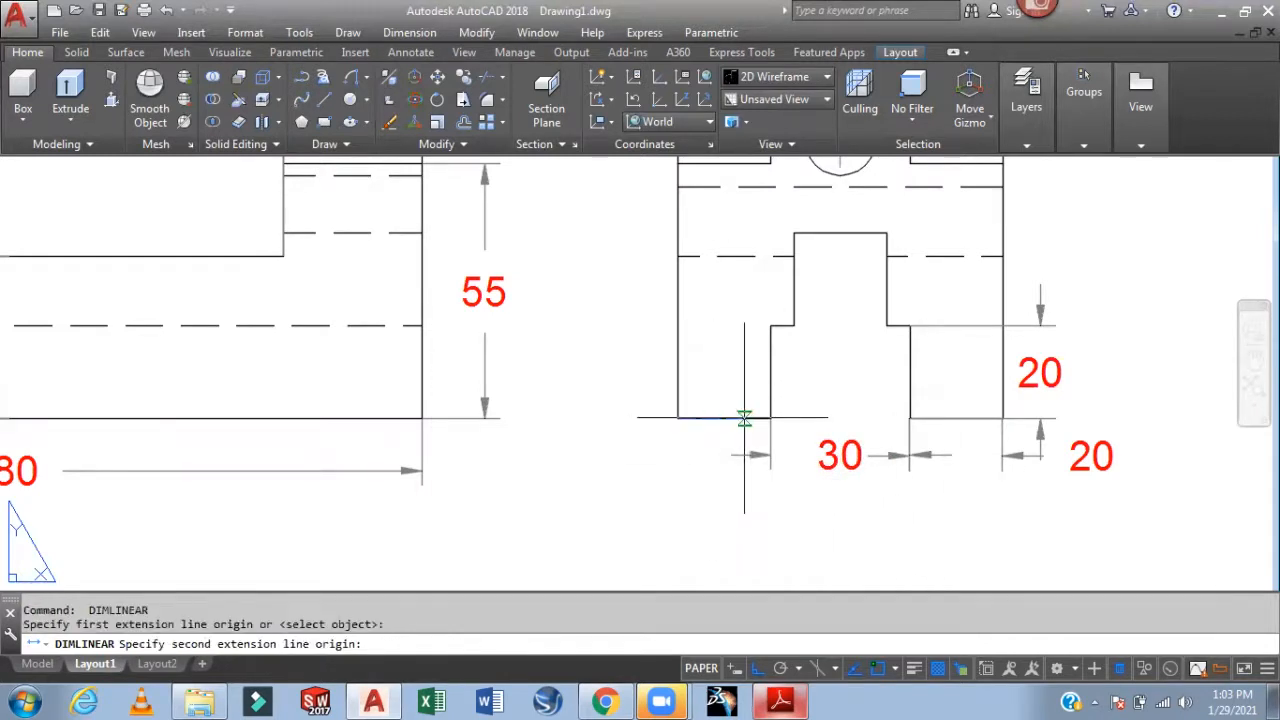
pyautogui.click(770, 418)
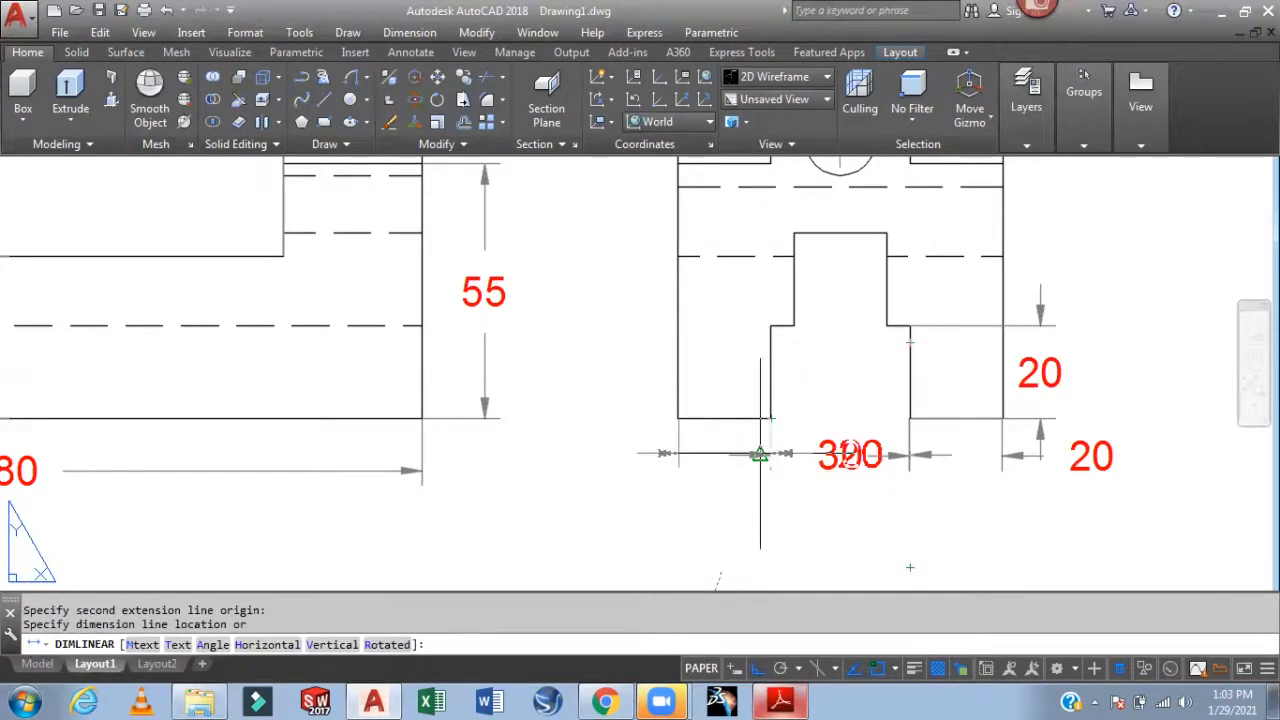
pyautogui.click(755, 453)
# Move the overlapping 20 dimension texts to the left and right of the 30
pyautogui.press('Escape')
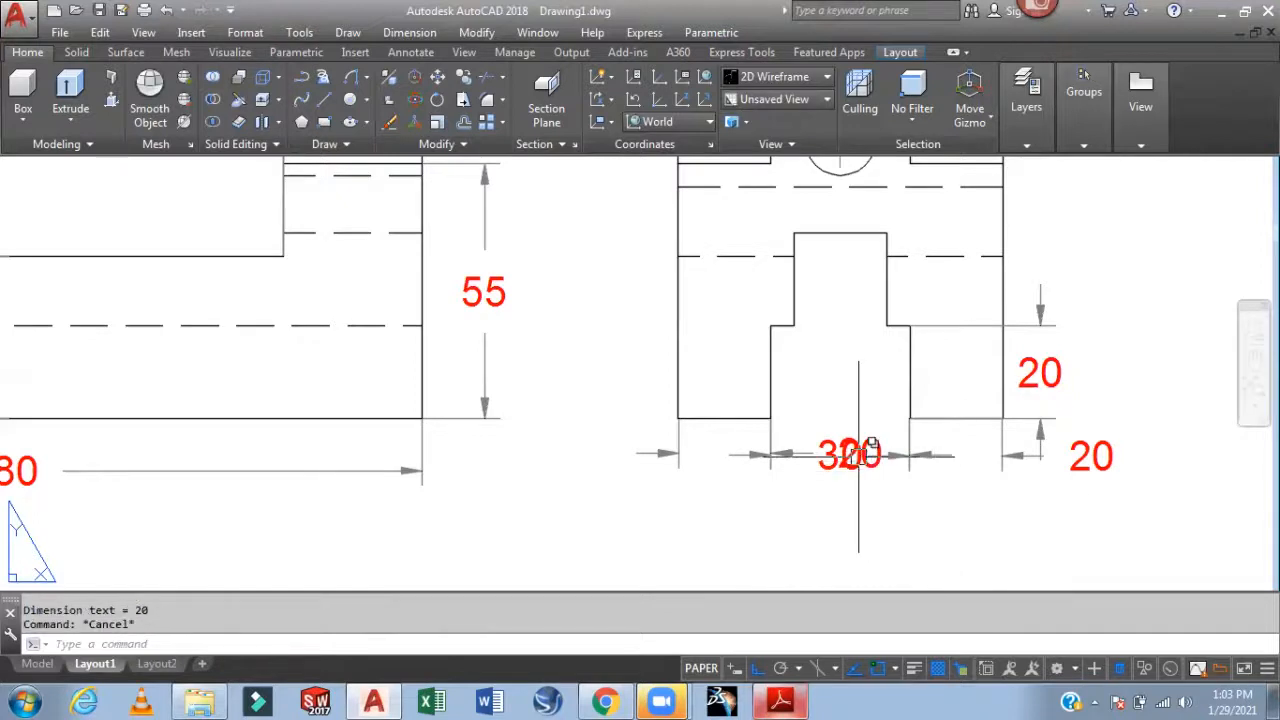
pyautogui.click(866, 455)
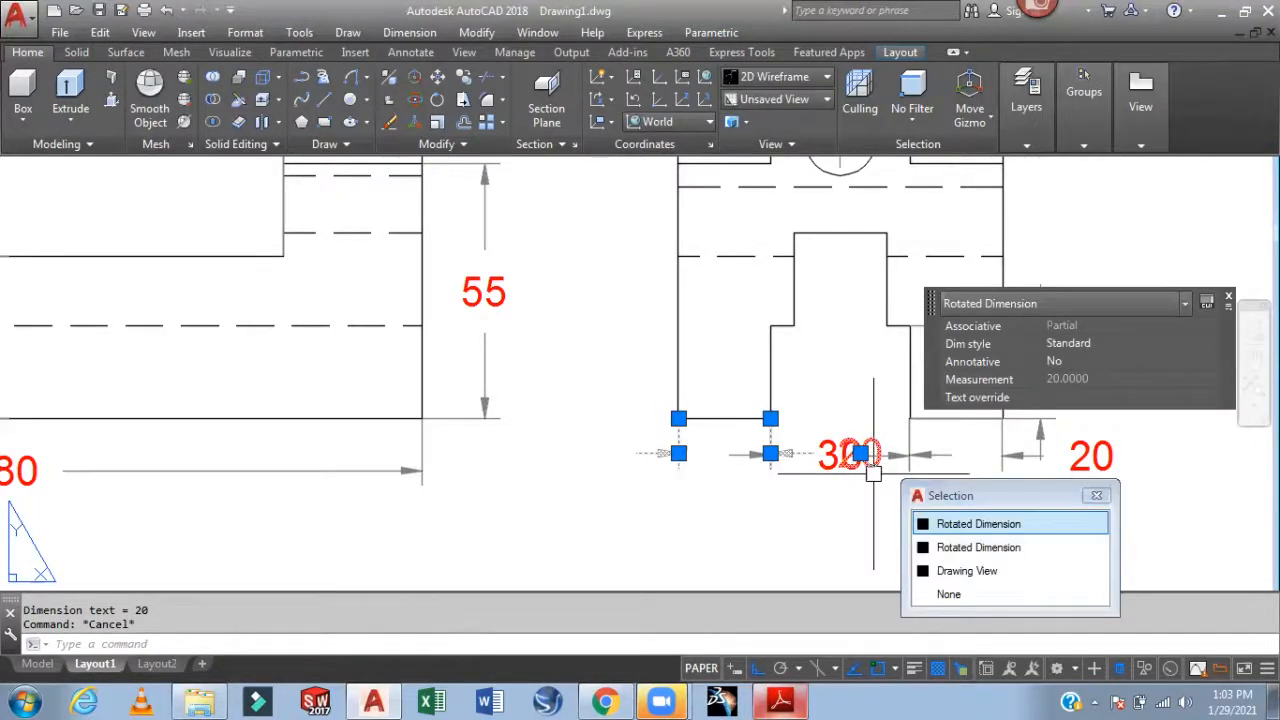
pyautogui.click(860, 453)
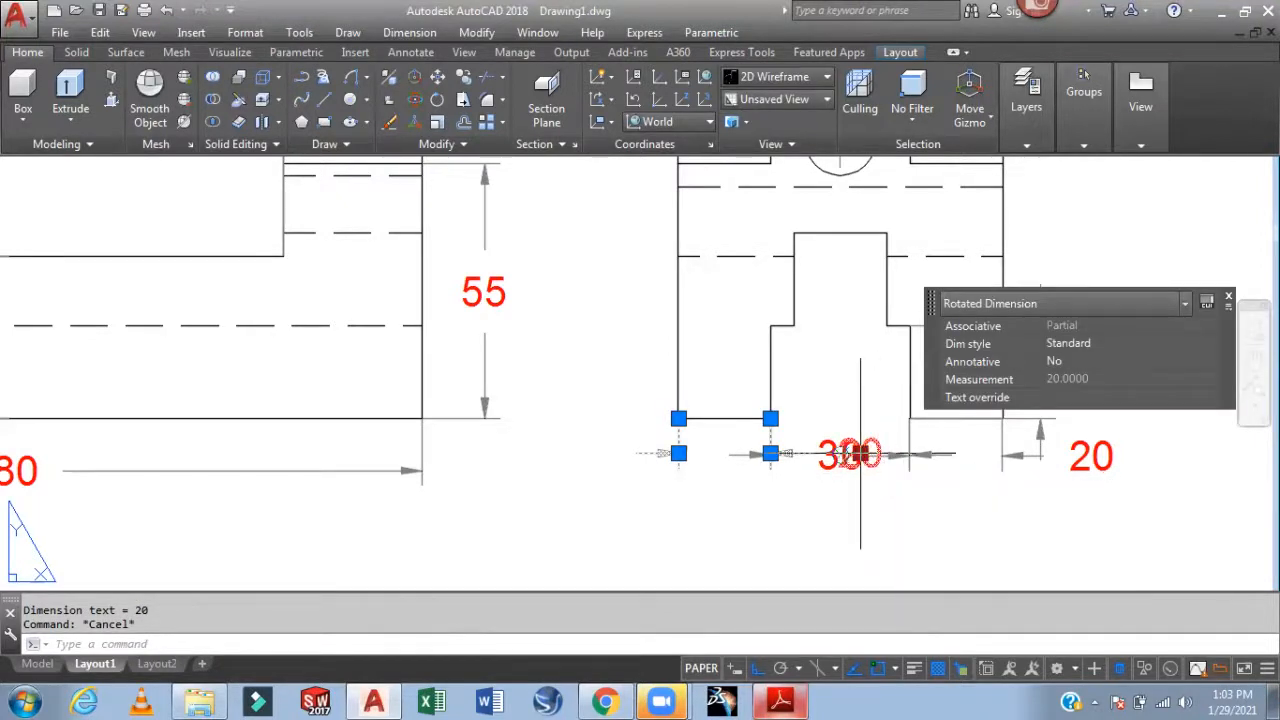
pyautogui.click(729, 455)
pyautogui.press('Escape')
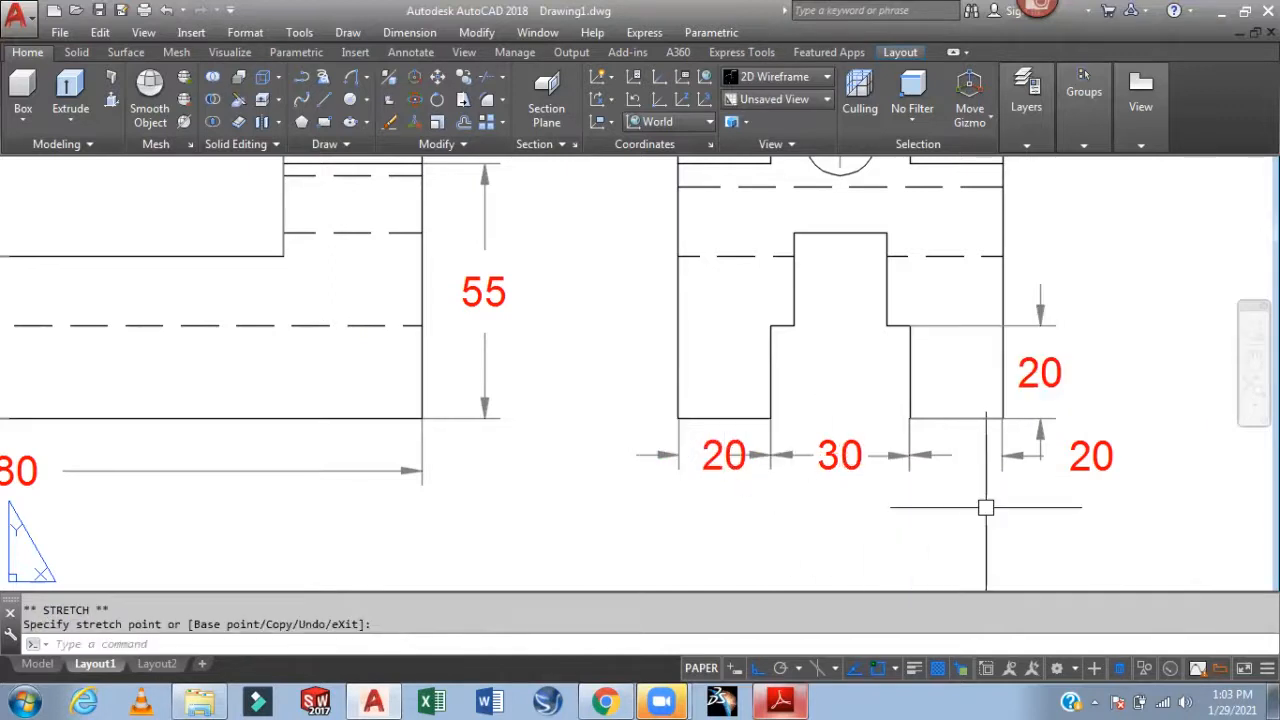
pyautogui.click(1090, 456)
pyautogui.click(1091, 456)
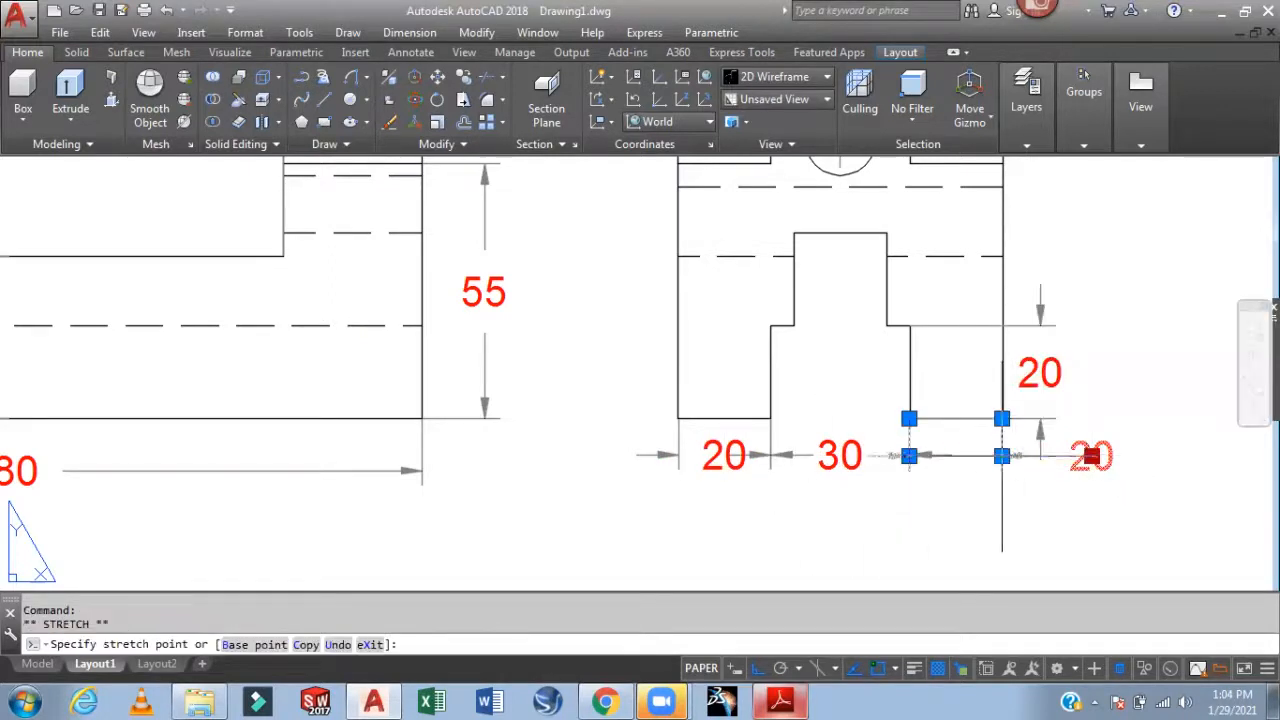
pyautogui.click(951, 455)
pyautogui.press('Escape')
pyautogui.moveTo(1121, 490)
pyautogui.mouseDown(button='middle')
pyautogui.moveTo(1036, 498)
pyautogui.moveTo(1019, 532)
pyautogui.moveTo(1017, 486)
pyautogui.moveTo(998, 551)
pyautogui.mouseUp(button='middle')
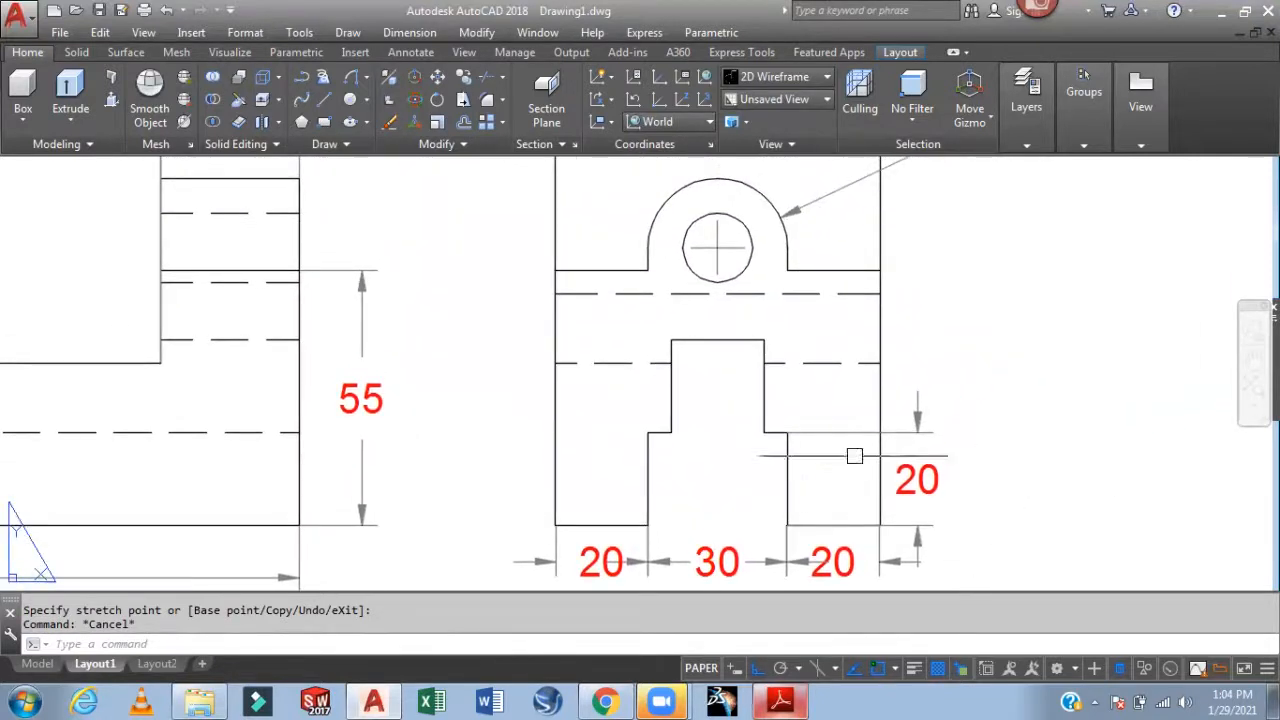
# Add a vertical 20 dimension from the slot's top corner down to its step
pyautogui.press('Return')
pyautogui.click(764, 340)
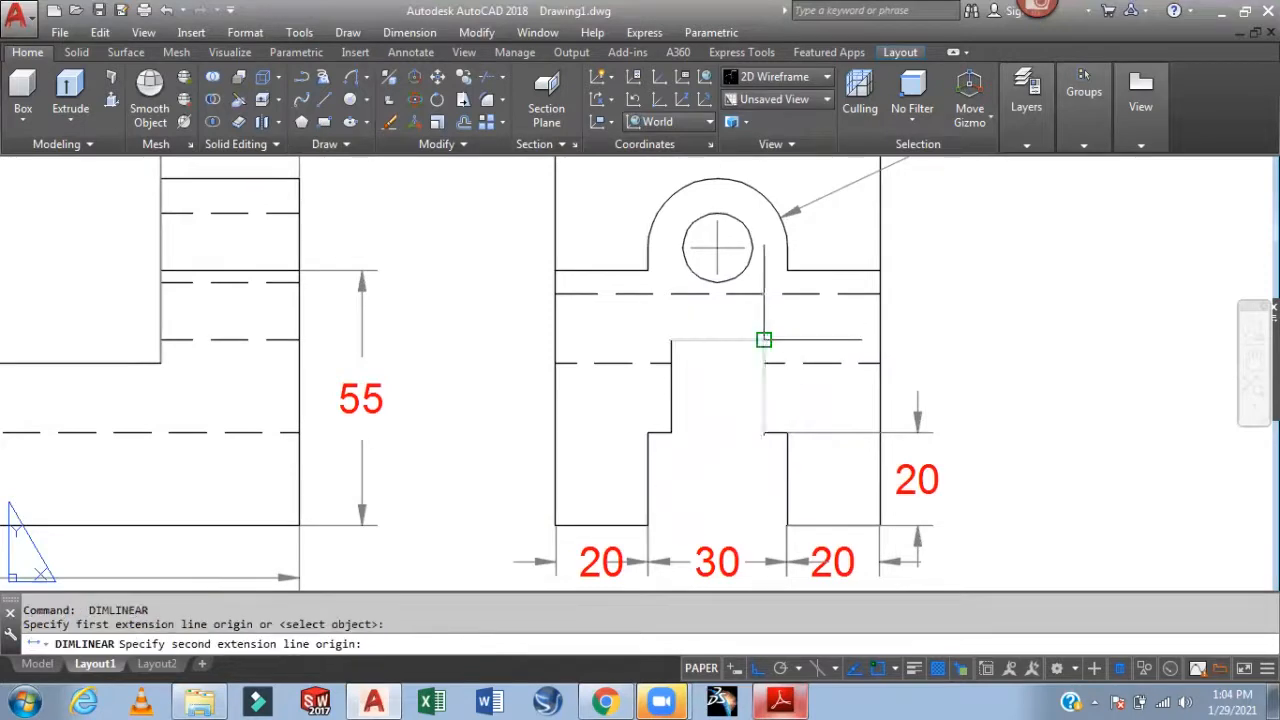
pyautogui.click(764, 433)
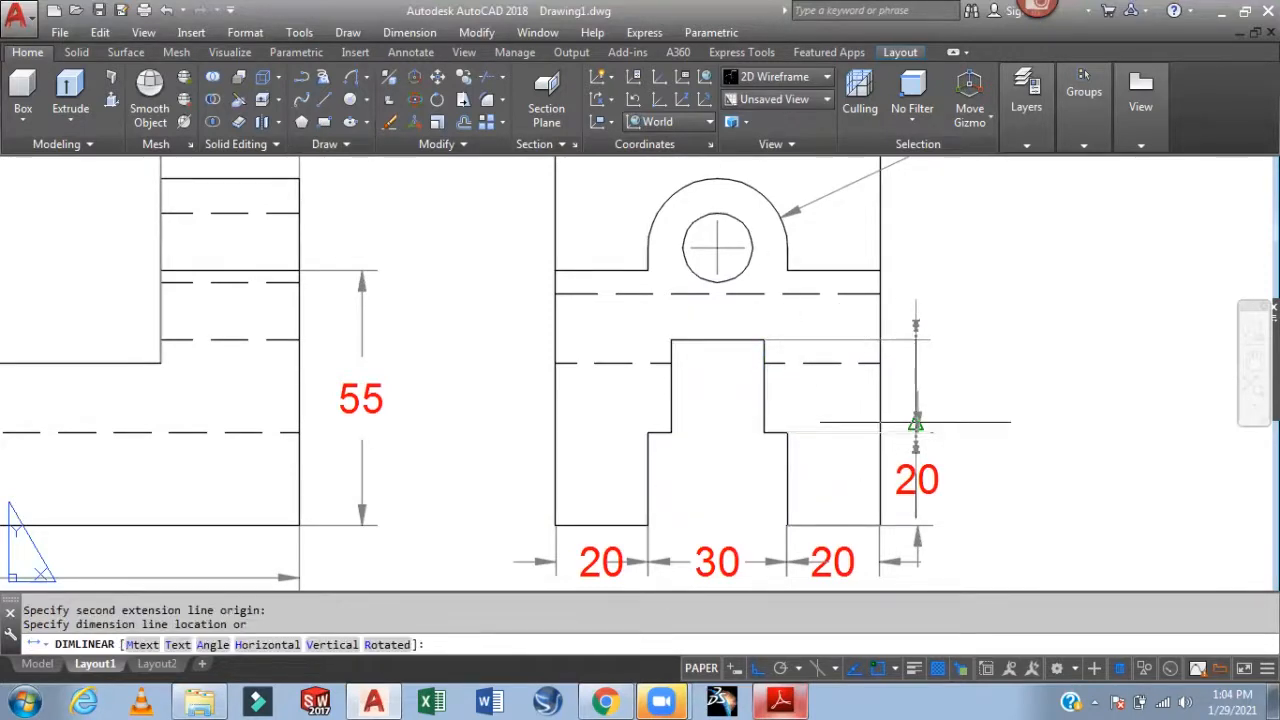
pyautogui.click(916, 420)
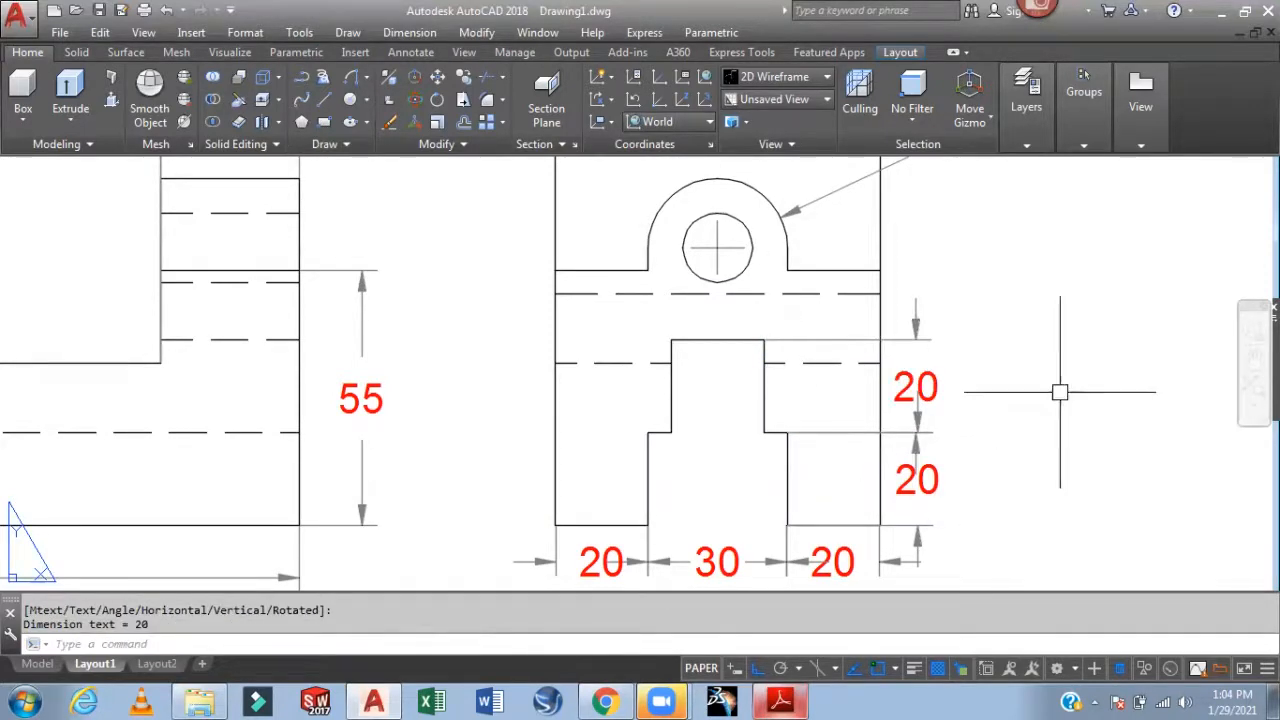
pyautogui.press('Escape')
pyautogui.scroll(-2, 1060, 409)
pyautogui.scroll(-1, 1073, 385)
pyautogui.moveTo(1096, 384)
pyautogui.mouseDown(button='middle')
pyautogui.moveTo(981, 449)
pyautogui.moveTo(997, 426)
pyautogui.mouseUp(button='middle')
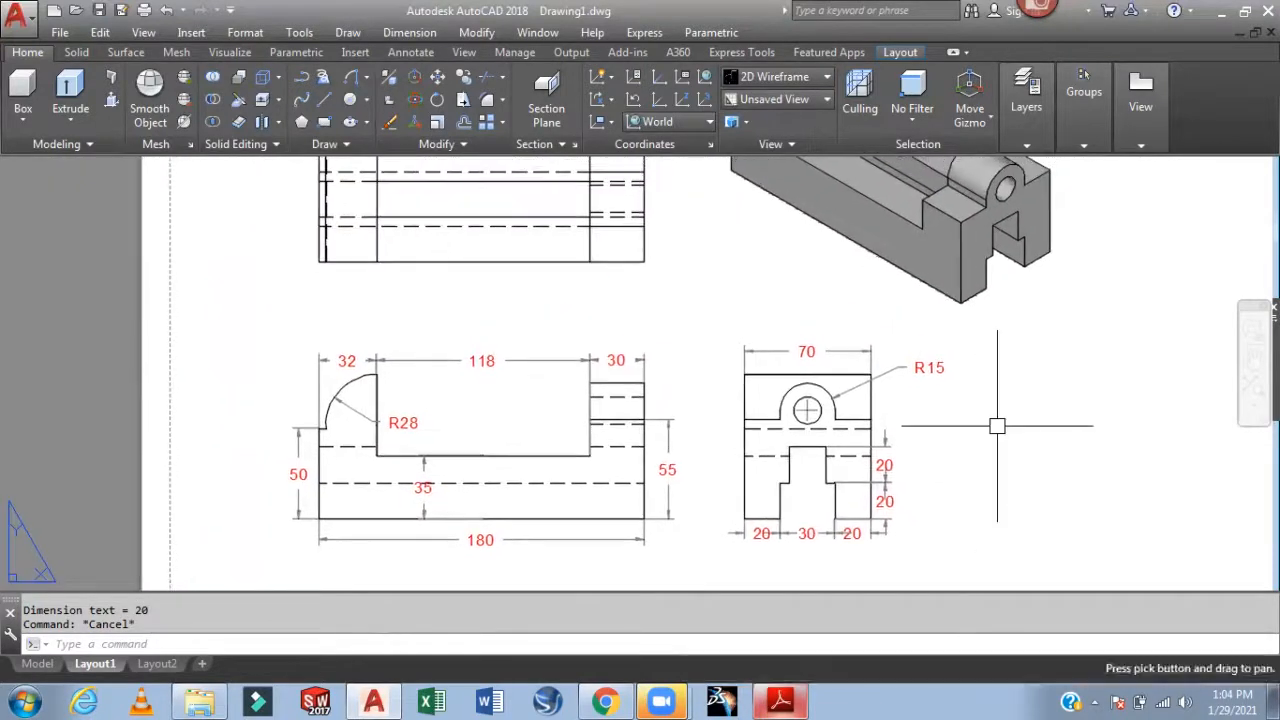
# Change the Standard dimension style's text height from 0.1000 to 0.07 on the Text tab
pyautogui.write('d')
pyautogui.press('Return')
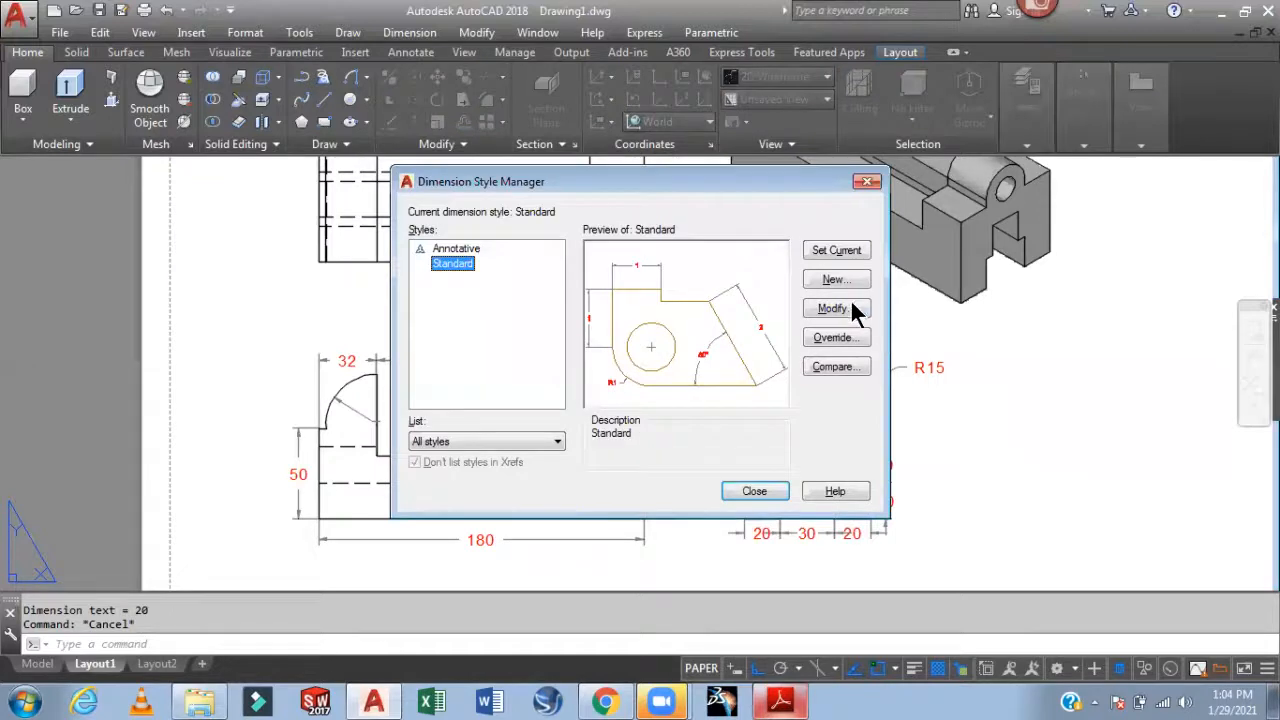
pyautogui.click(836, 307)
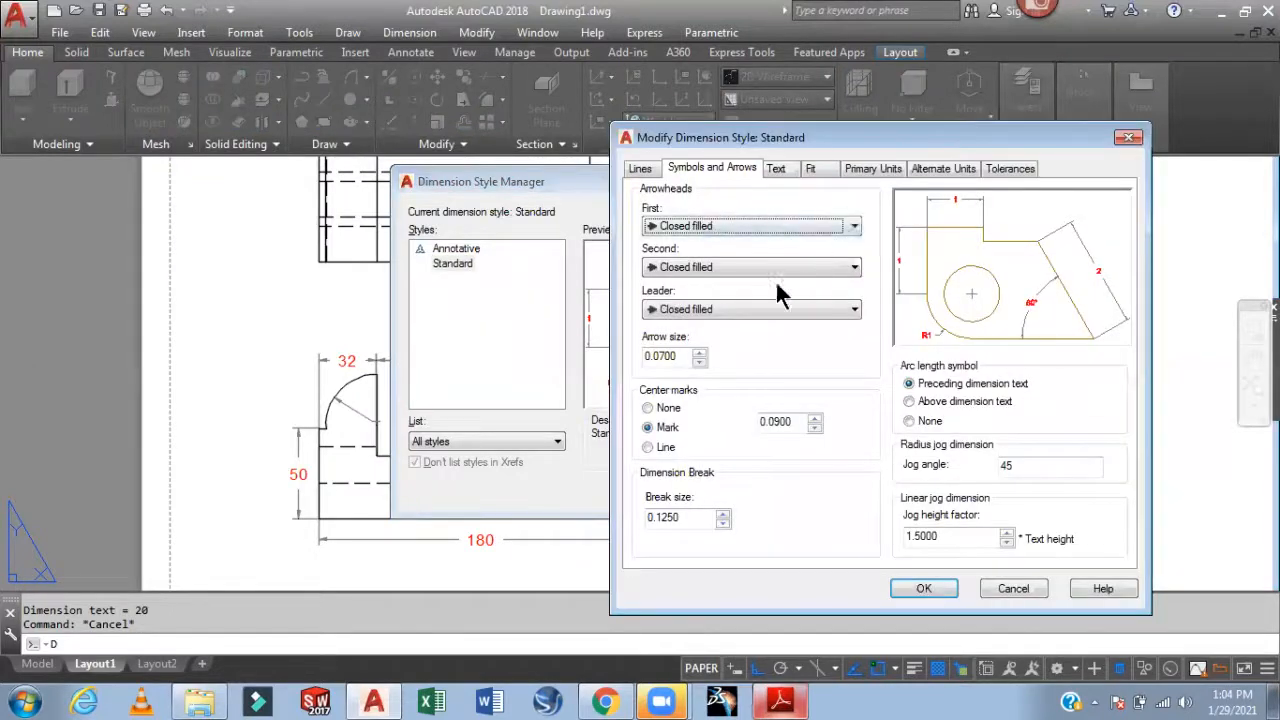
pyautogui.click(780, 170)
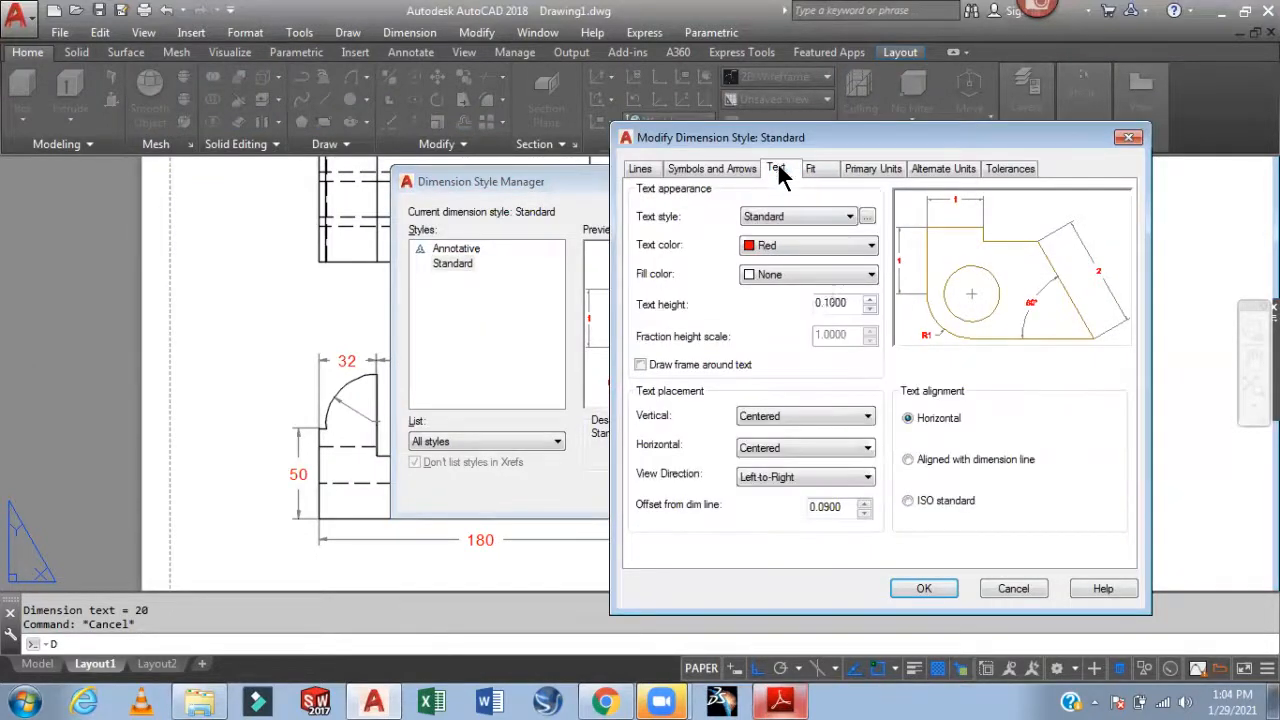
pyautogui.moveTo(848, 302); pyautogui.dragTo(771, 306)
pyautogui.press('BackSpace')
pyautogui.write('7')
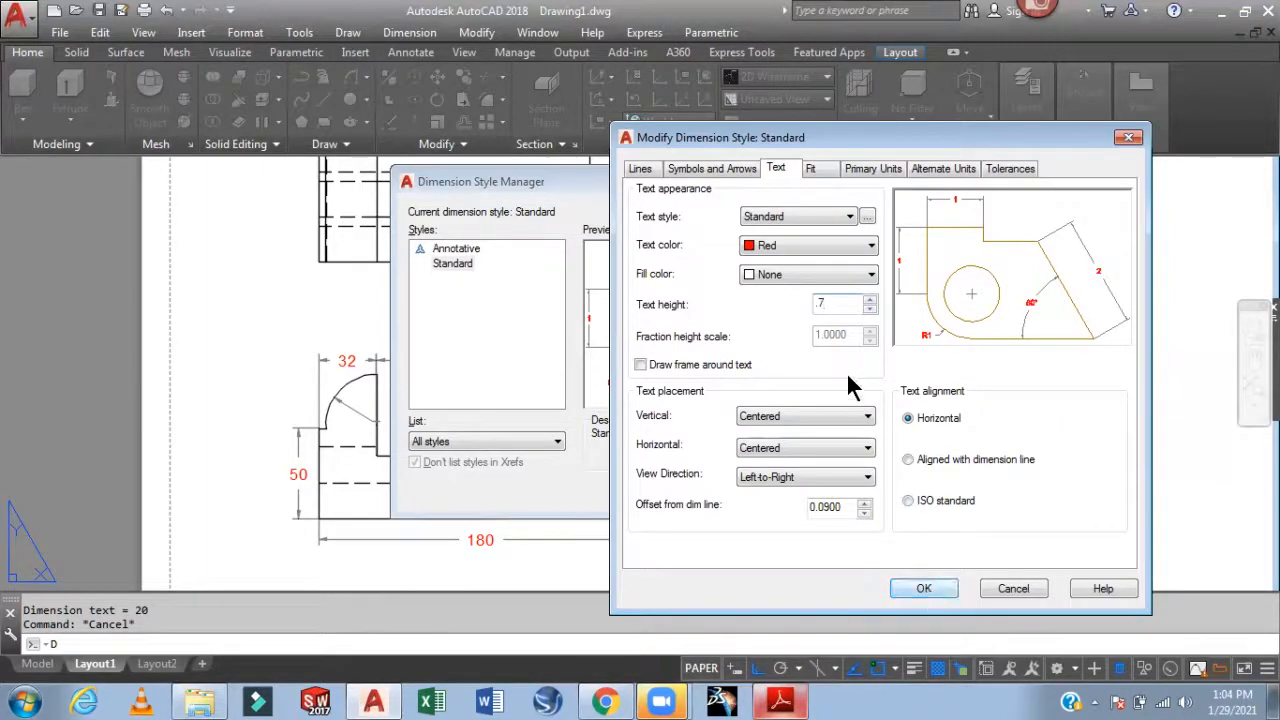
pyautogui.press('BackSpace')
pyautogui.write('07')
pyautogui.click(924, 589)
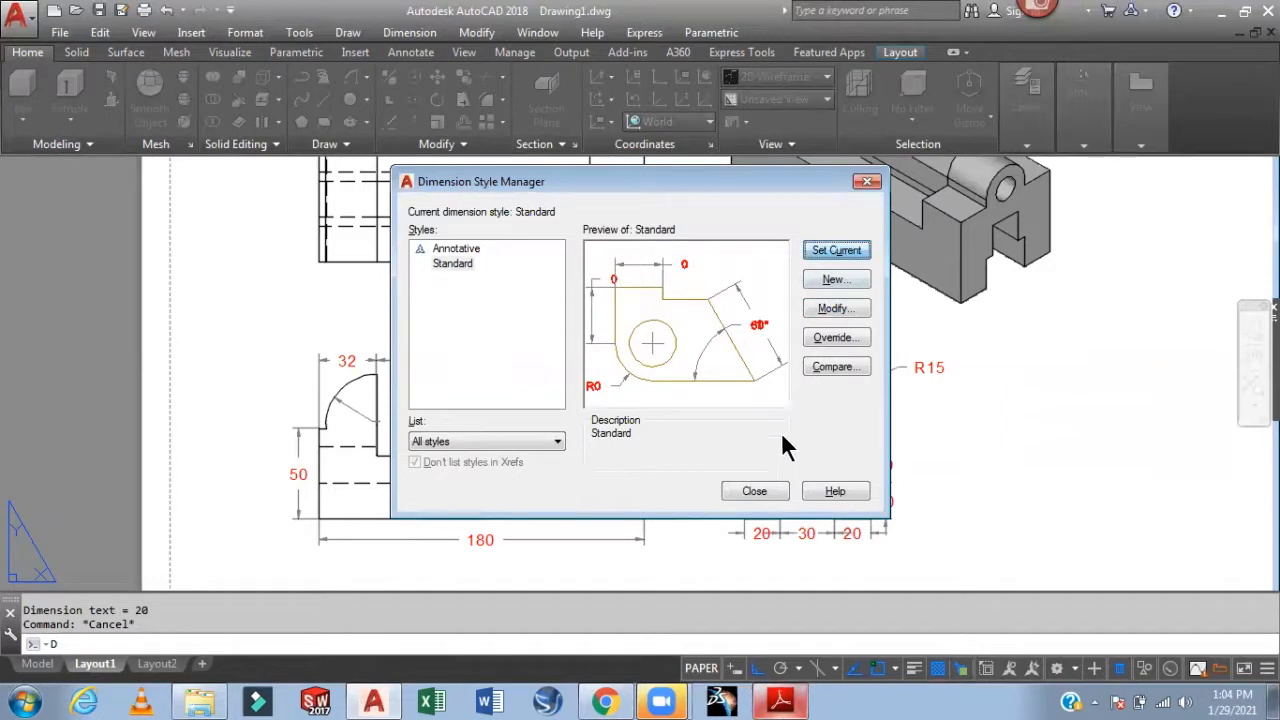
pyautogui.click(760, 494)
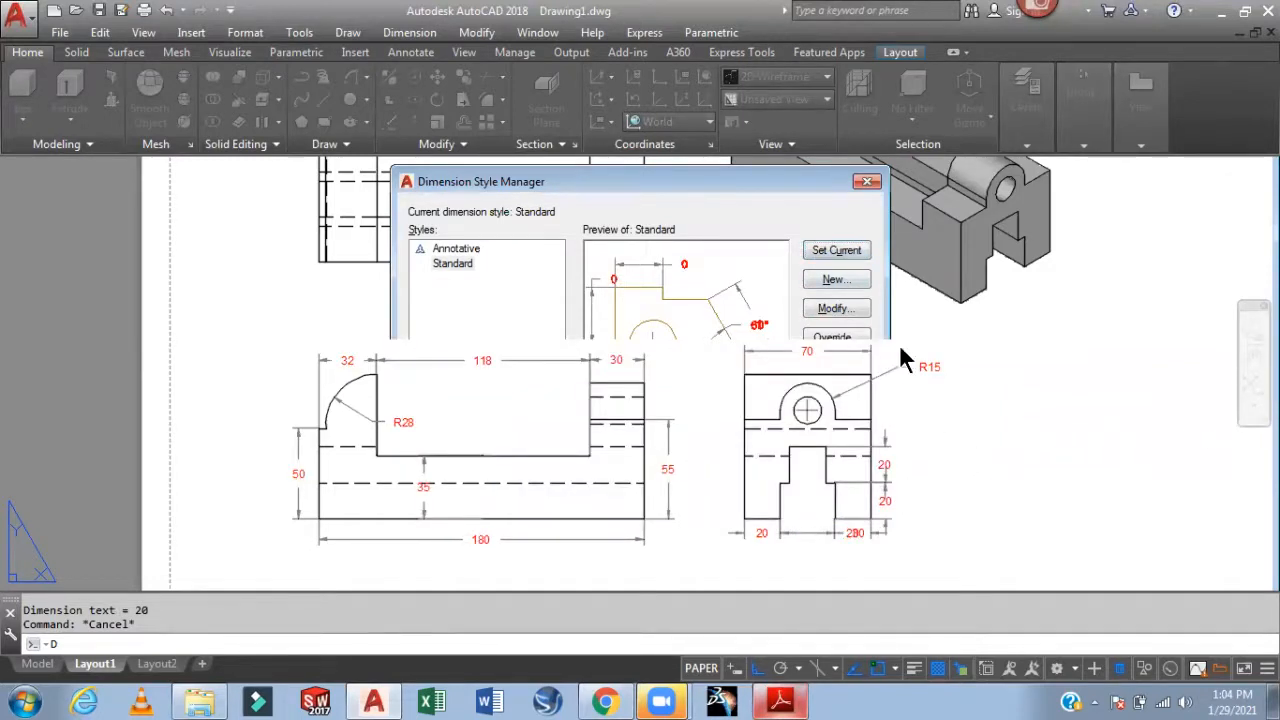
# Move the 30 dimension text off the 20 and back between its extension lines
pyautogui.scroll(2, 899, 435)
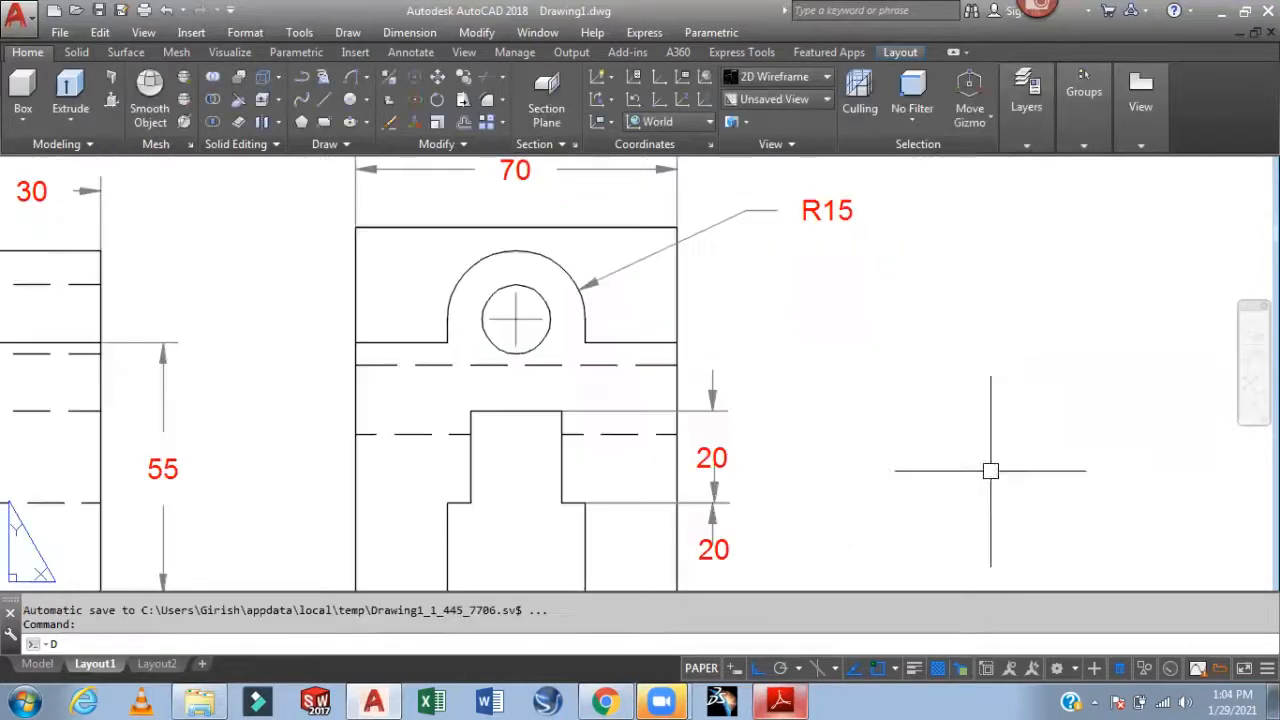
pyautogui.click(913, 464)
pyautogui.moveTo(923, 457)
pyautogui.mouseDown(button='middle')
pyautogui.moveTo(988, 382)
pyautogui.moveTo(1011, 391)
pyautogui.mouseUp(button='middle')
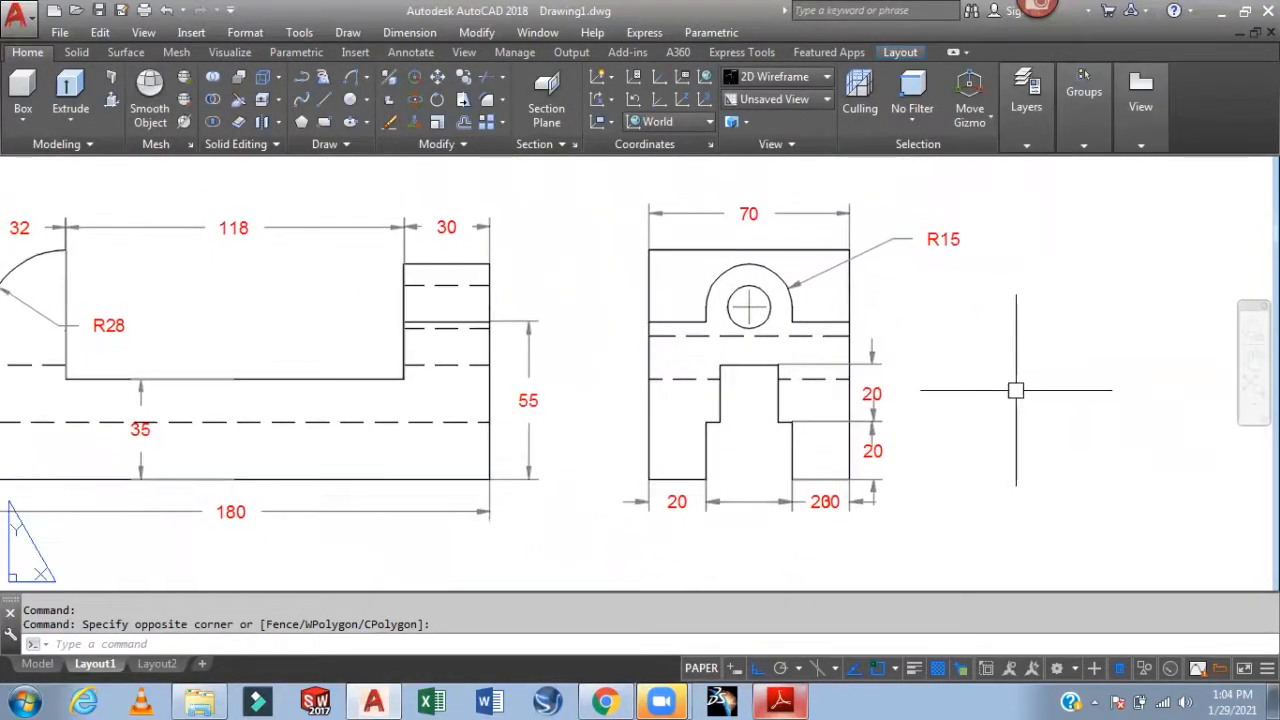
pyautogui.scroll(4, 806, 522)
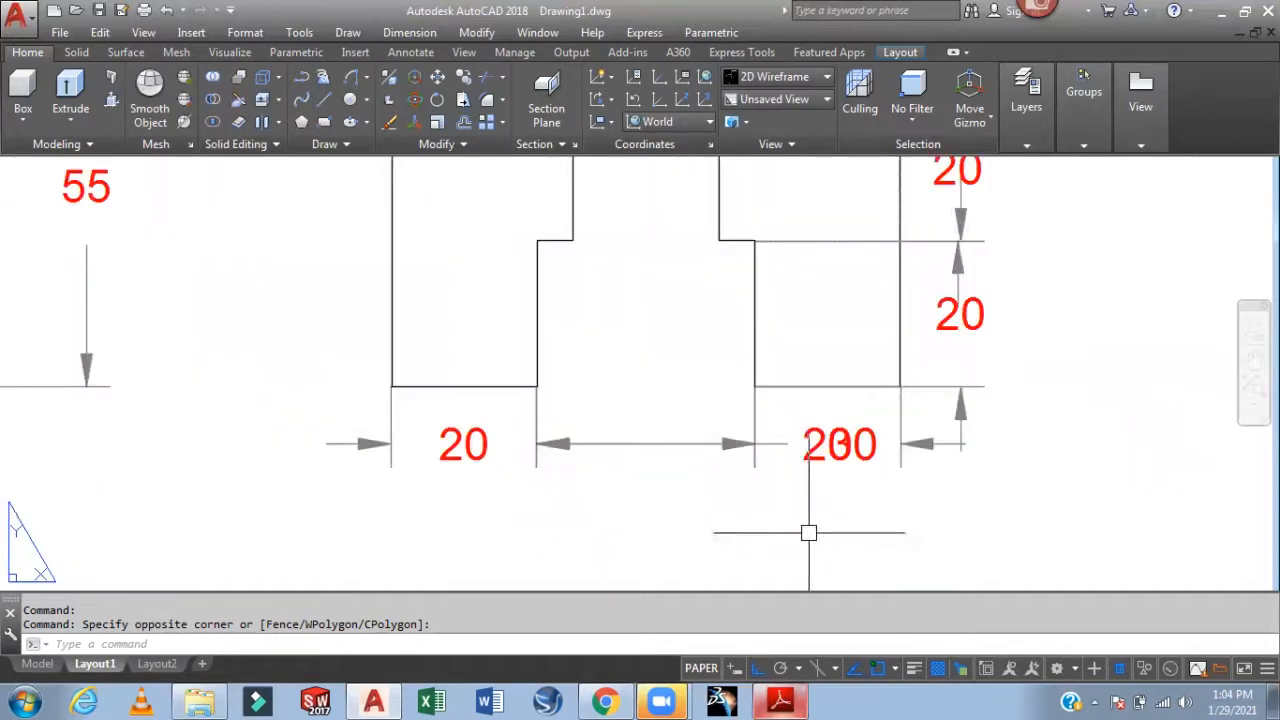
pyautogui.click(838, 443)
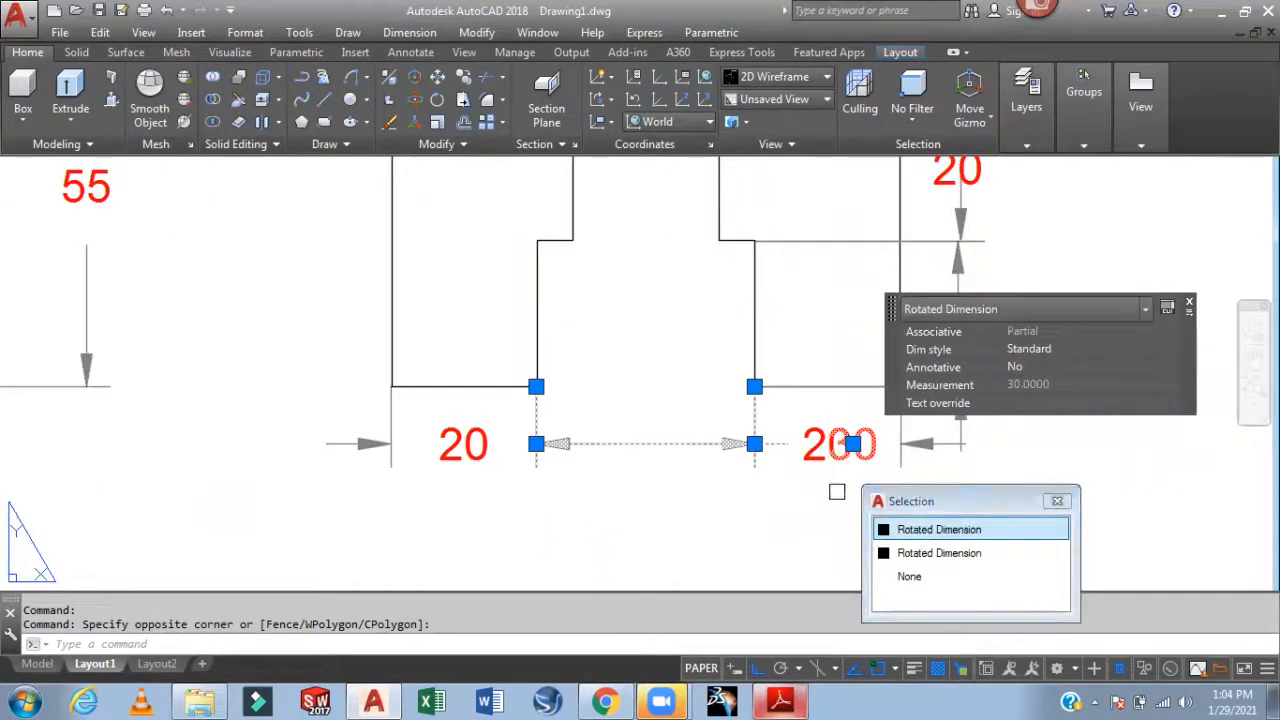
pyautogui.click(853, 443)
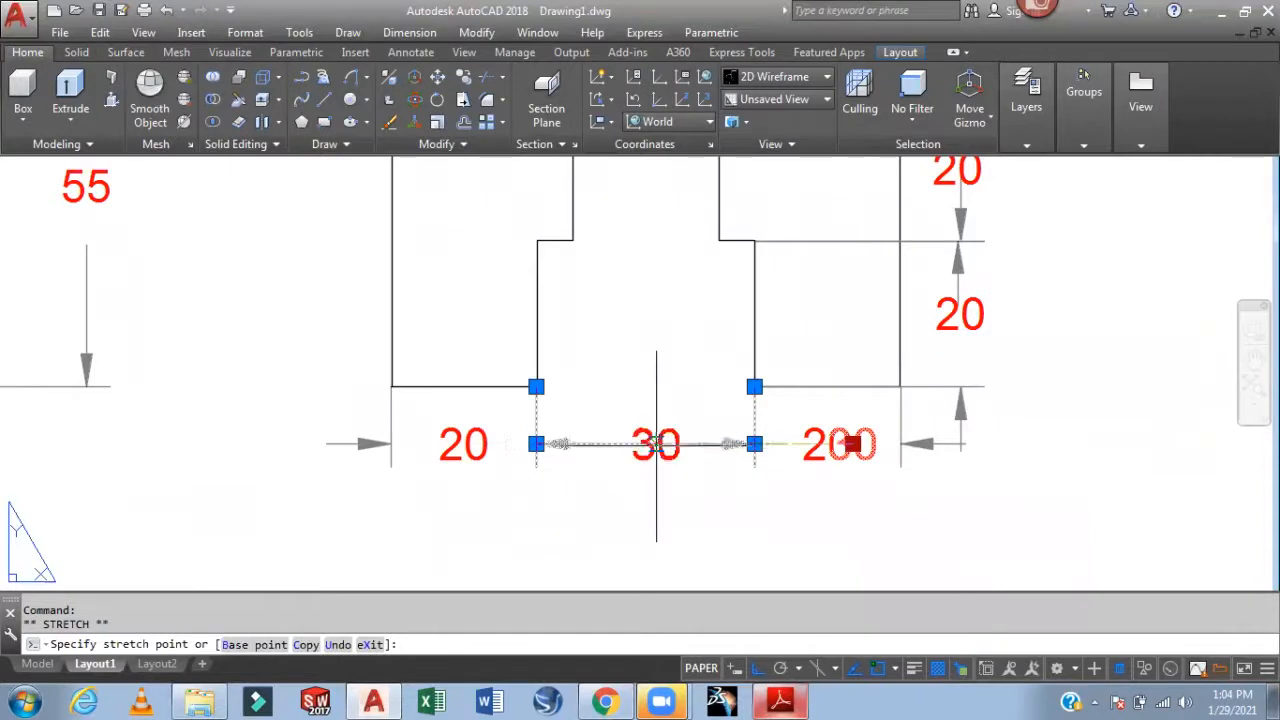
pyautogui.click(686, 517)
pyautogui.press('Escape')
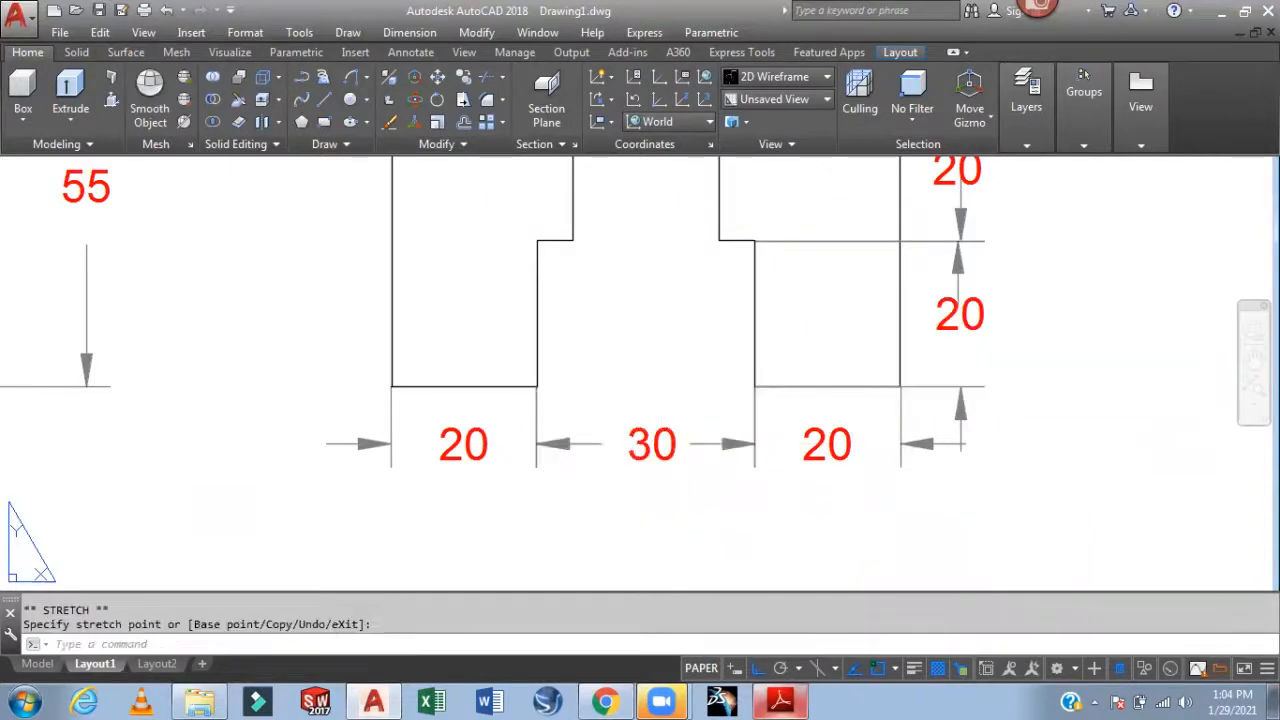
# Pan and zoom around the sheet to review the dimensioned front and side views
pyautogui.scroll(-4, 686, 517)
pyautogui.scroll(-1, 932, 465)
pyautogui.moveTo(937, 459)
pyautogui.mouseDown(button='middle')
pyautogui.moveTo(926, 494)
pyautogui.moveTo(948, 519)
pyautogui.moveTo(945, 465)
pyautogui.moveTo(986, 542)
pyautogui.mouseUp(button='middle')
pyautogui.scroll(-2, 983, 500)
pyautogui.moveTo(980, 466); pyautogui.dragTo(634, 329, button='middle')
pyautogui.scroll(2, 684, 388)
pyautogui.moveTo(684, 388); pyautogui.dragTo(736, 376, button='middle')
# Start DT single-line text below-right of the side view with height 0.1 and rotation 0
pyautogui.write('dt')
pyautogui.press('Return')
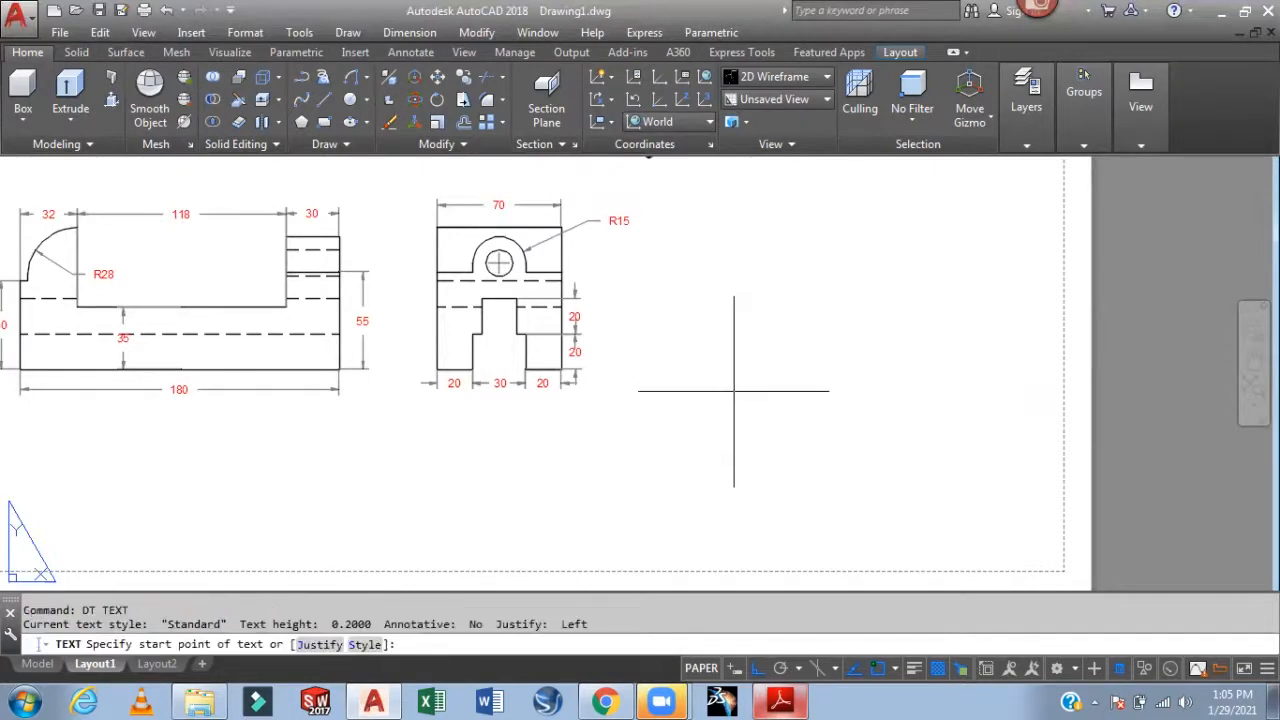
pyautogui.click(645, 433)
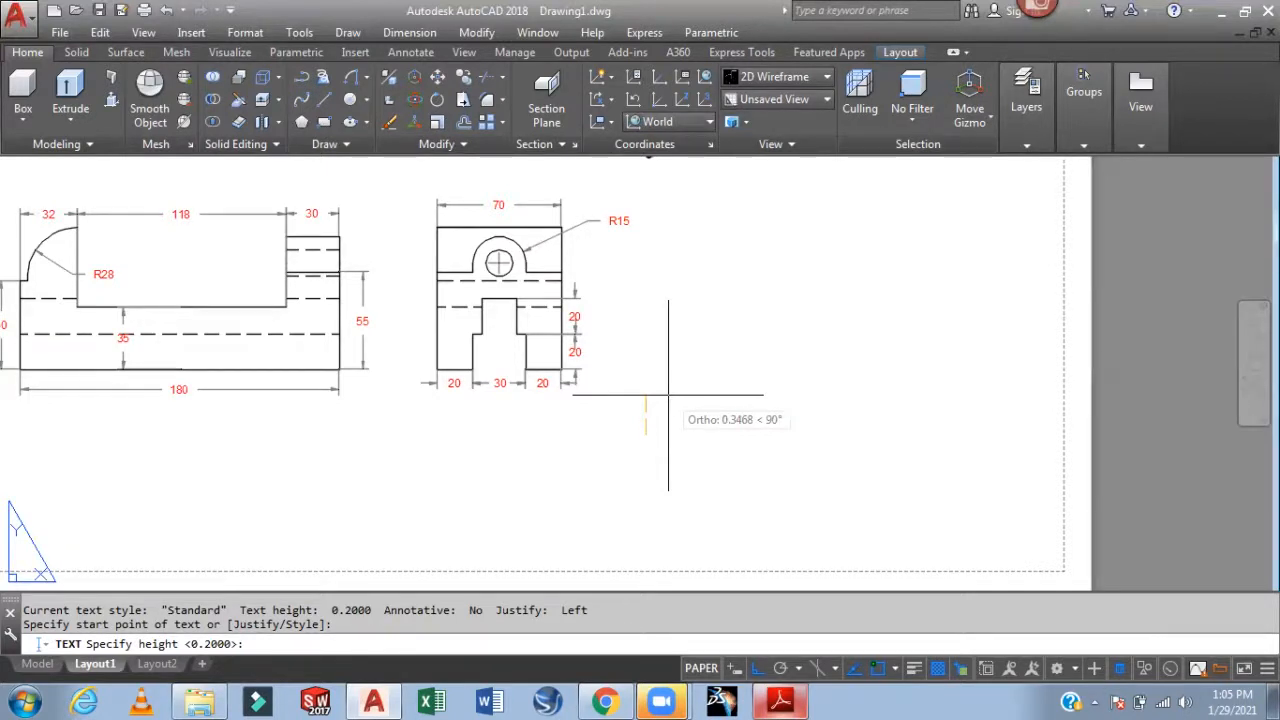
pyautogui.write('.1')
pyautogui.press('Return')
pyautogui.write('0')
pyautogui.press('Return')
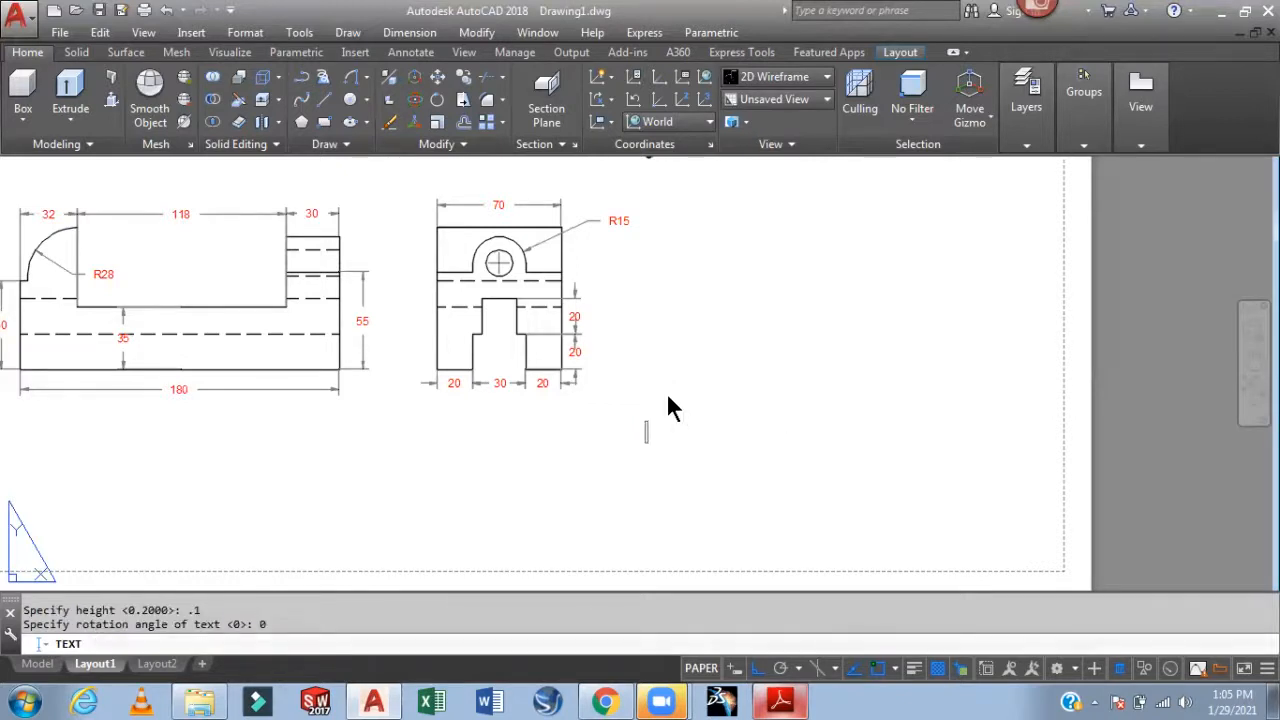
# Type 'Name of Student :' with the student's name, then 'Name of College : Jaipur Engineering College'
pyautogui.write('Name of Student :')
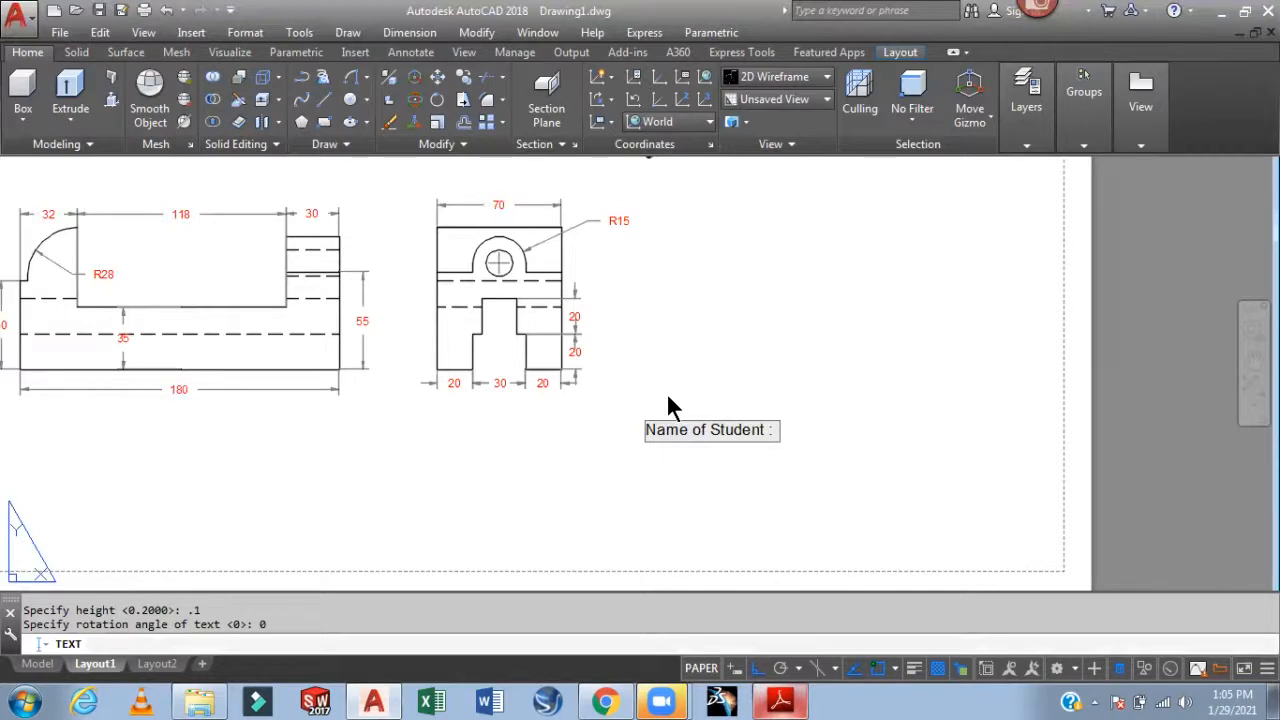
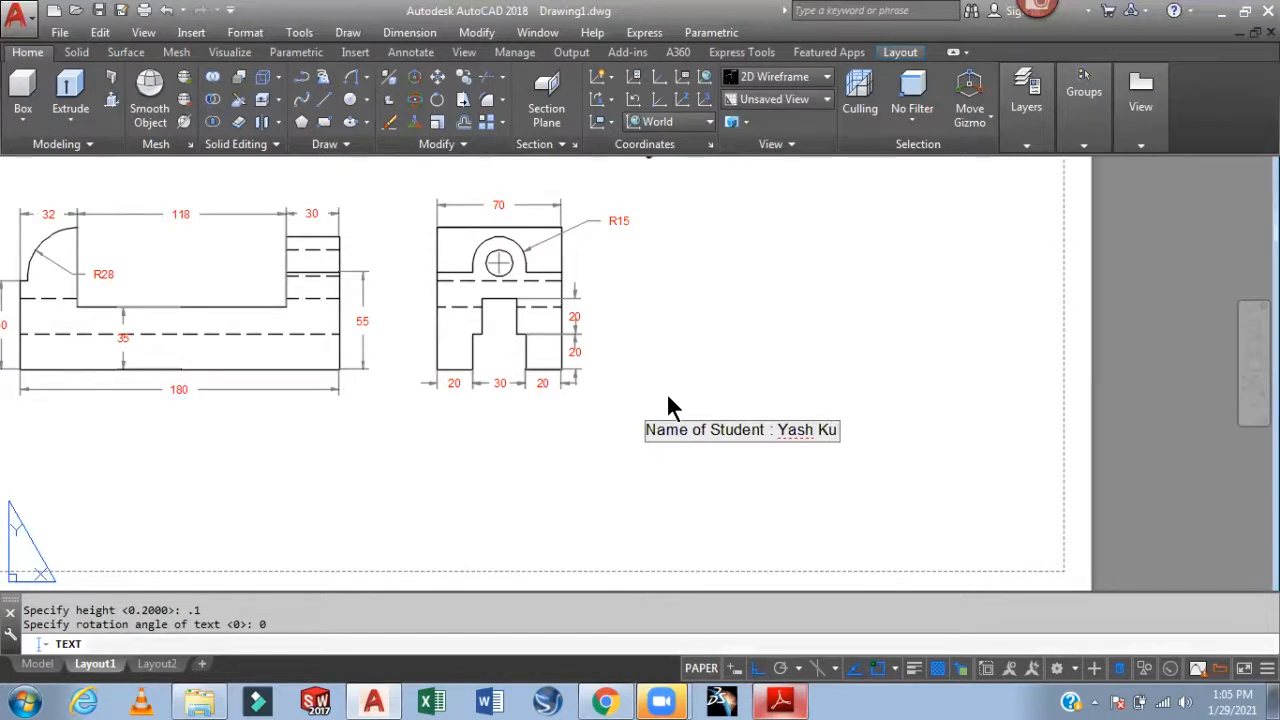
pyautogui.press('Return')
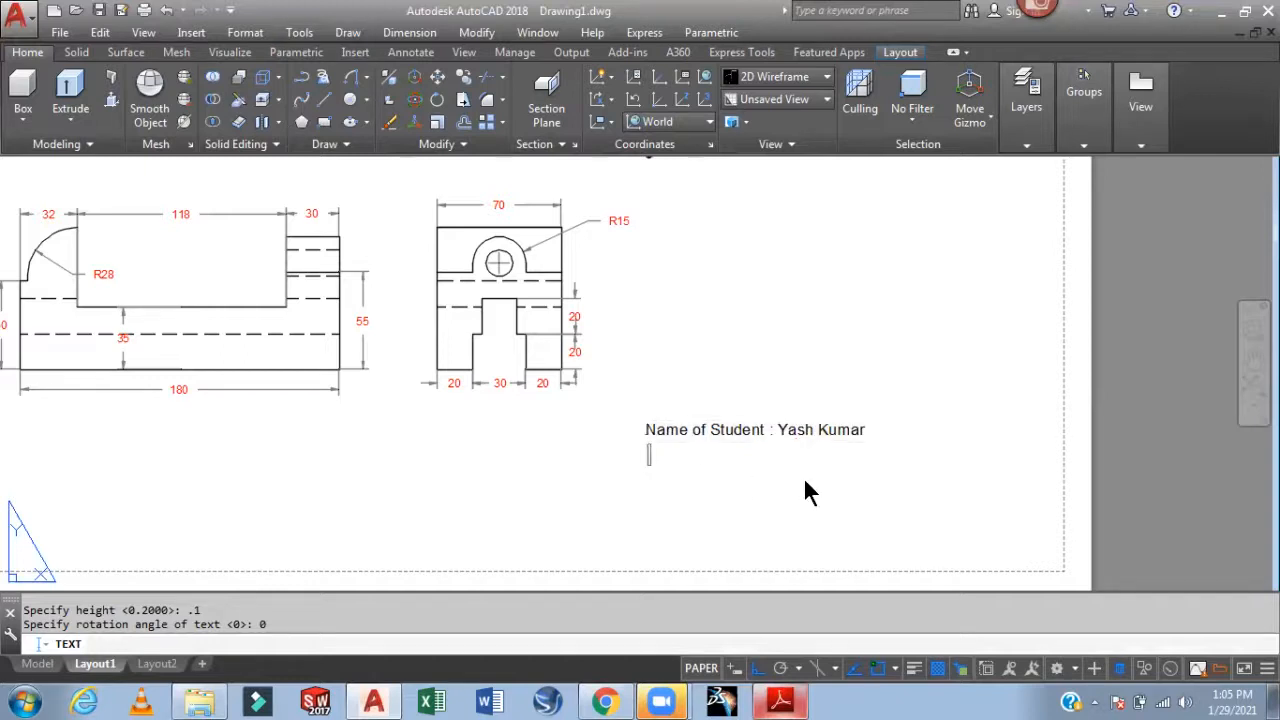
pyautogui.write('Name o')
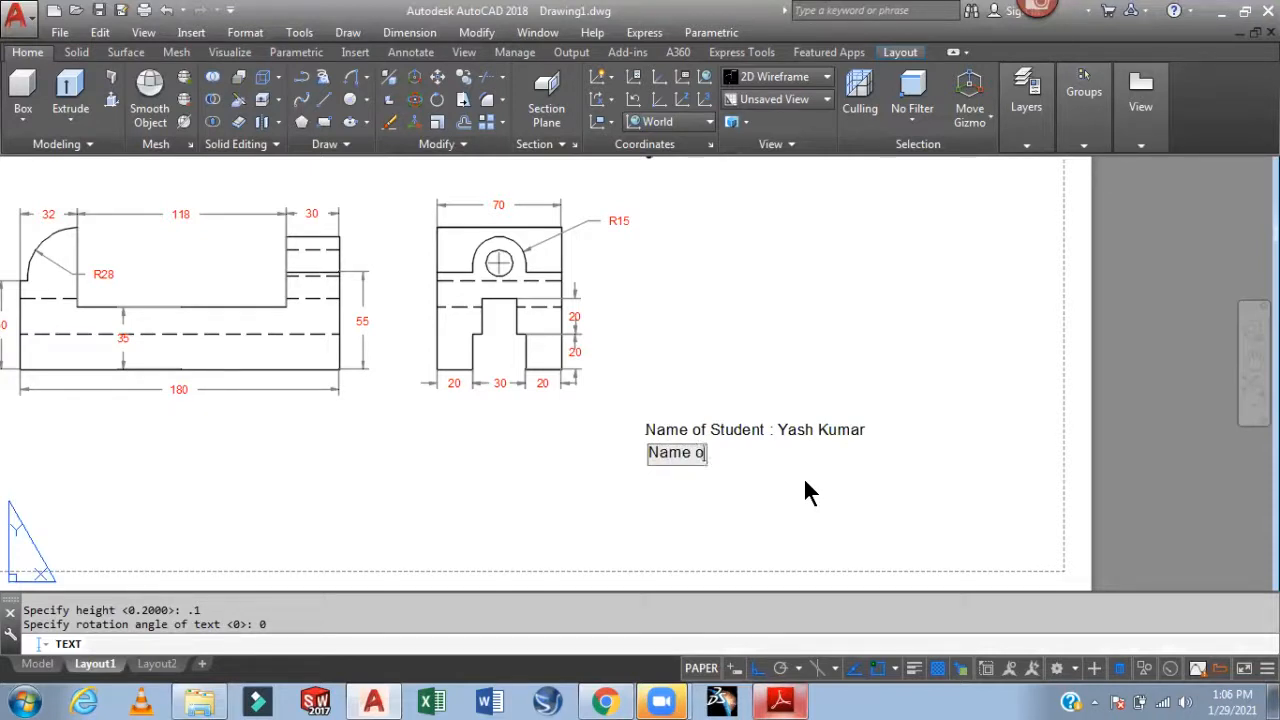
pyautogui.write('f Colle')
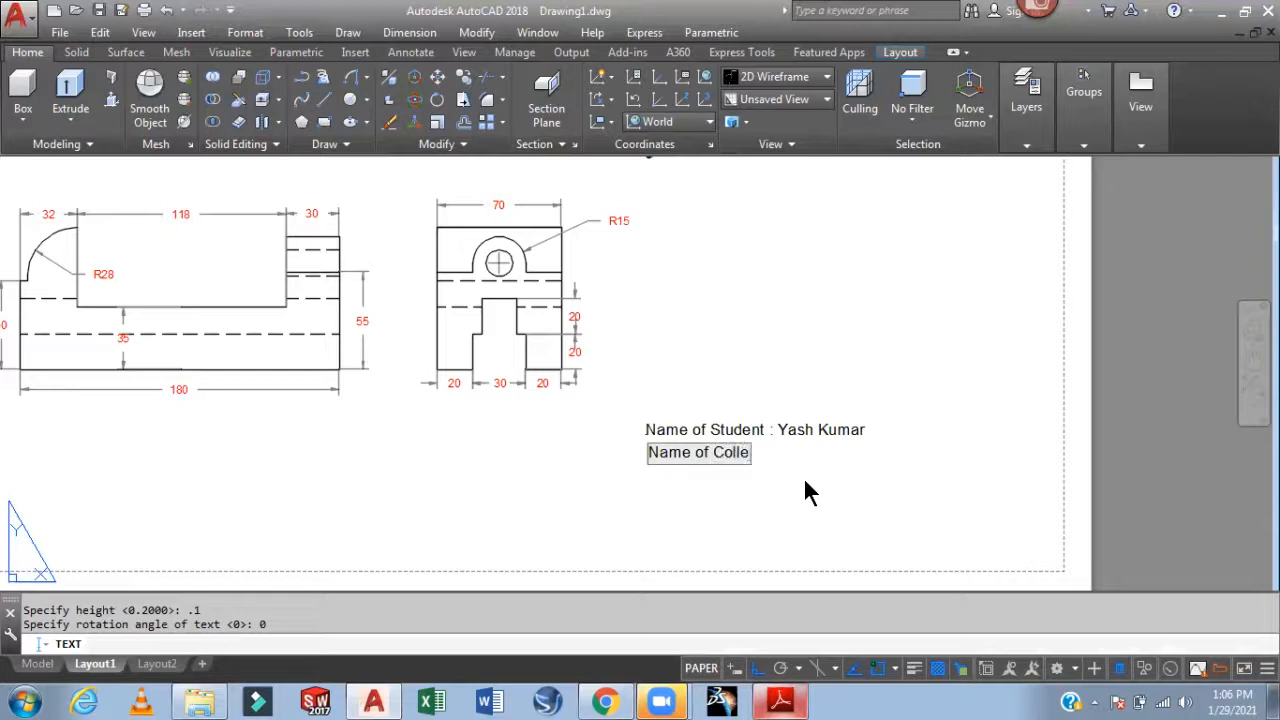
pyautogui.write('ge : J')
pyautogui.write('aipur Eng')
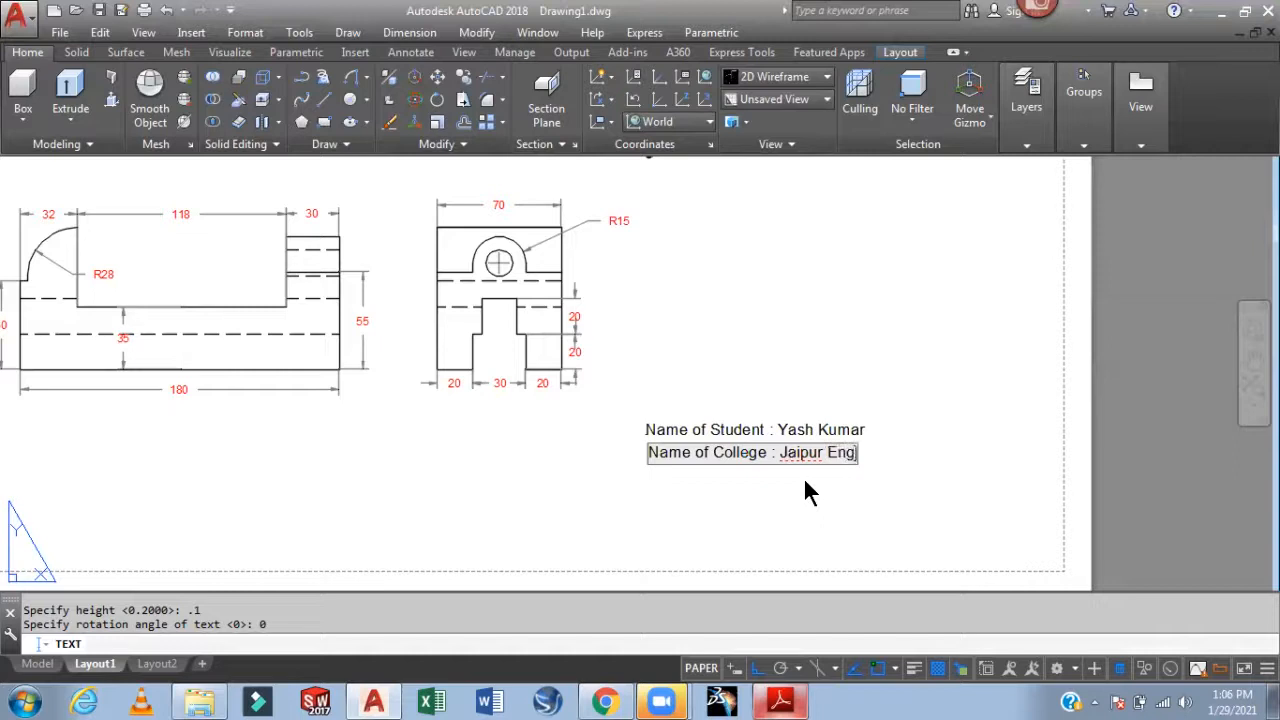
pyautogui.write('ineer')
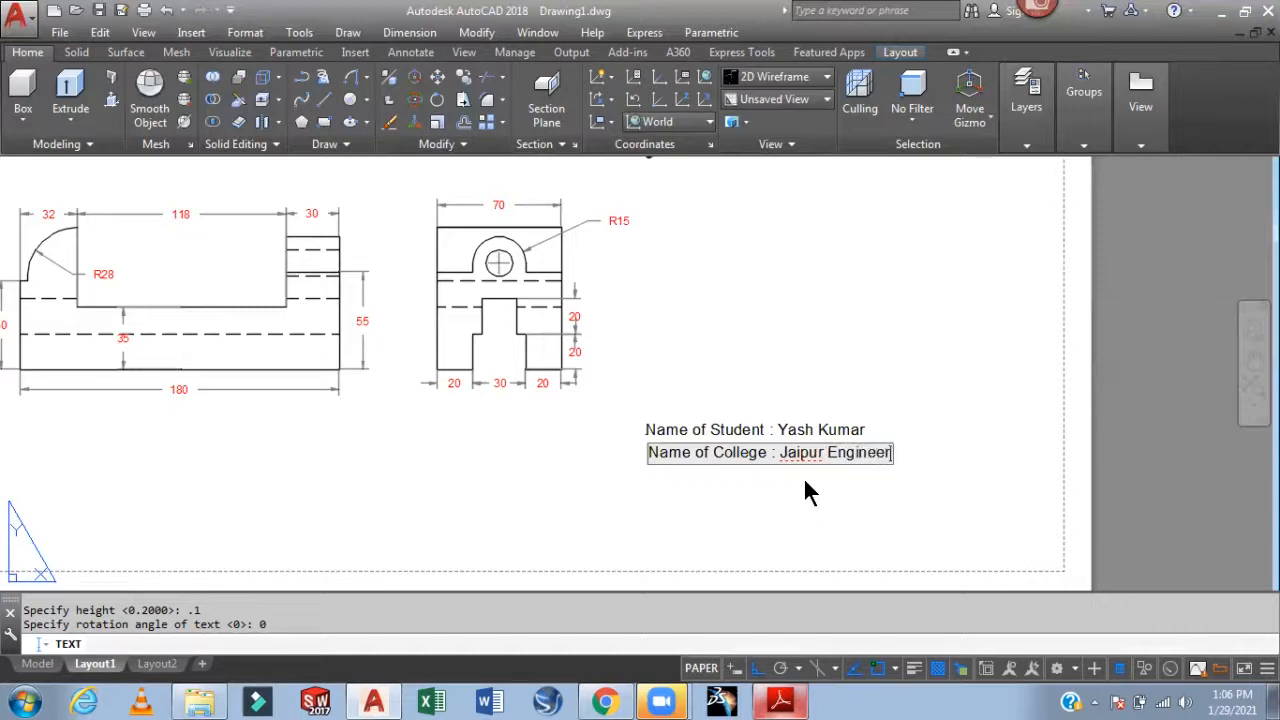
pyautogui.write('ing')
pyautogui.write(' Colle')
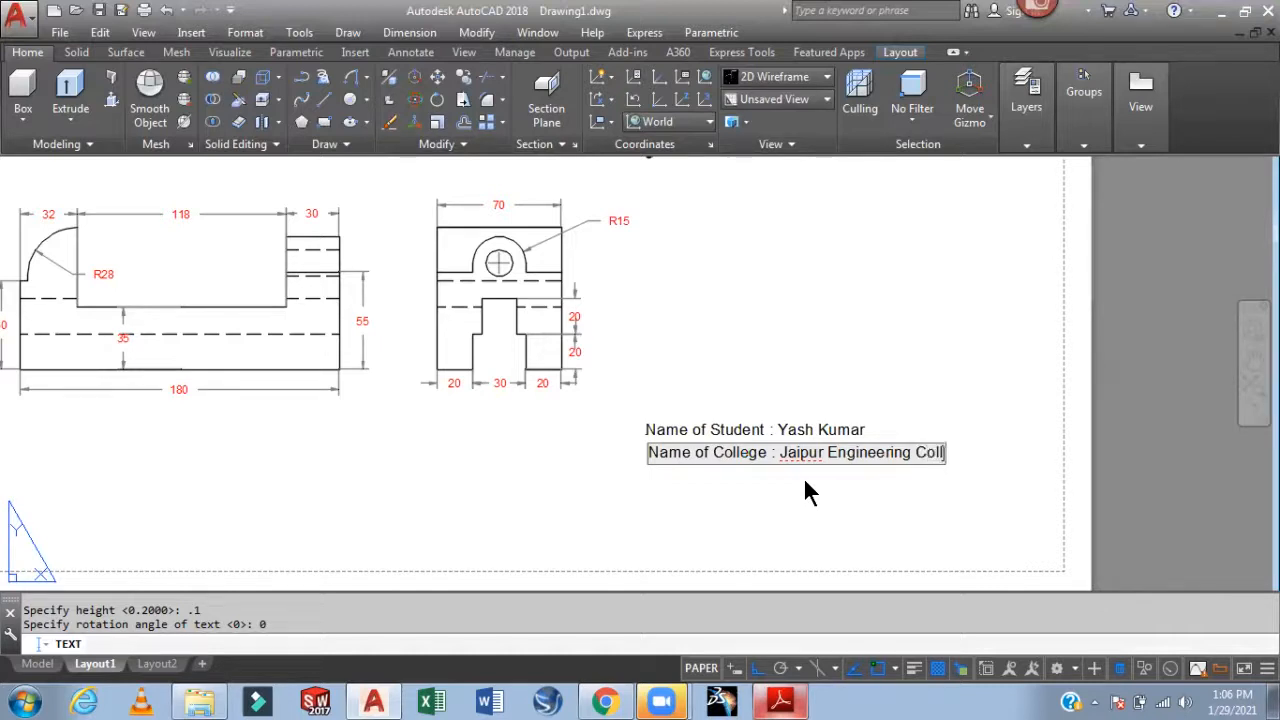
pyautogui.write('ge')
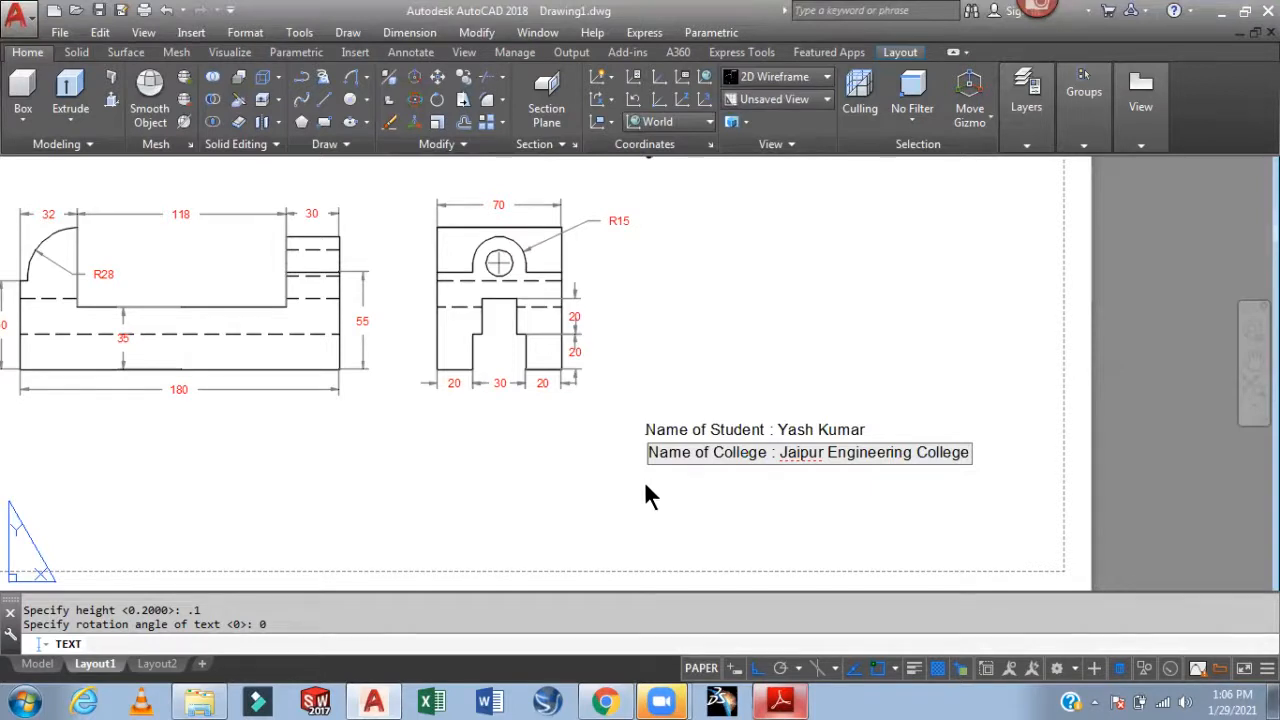
pyautogui.press('Return')
# Add the student's roll number line followed by a 'Branch Mechanical' line
pyautogui.write('R')
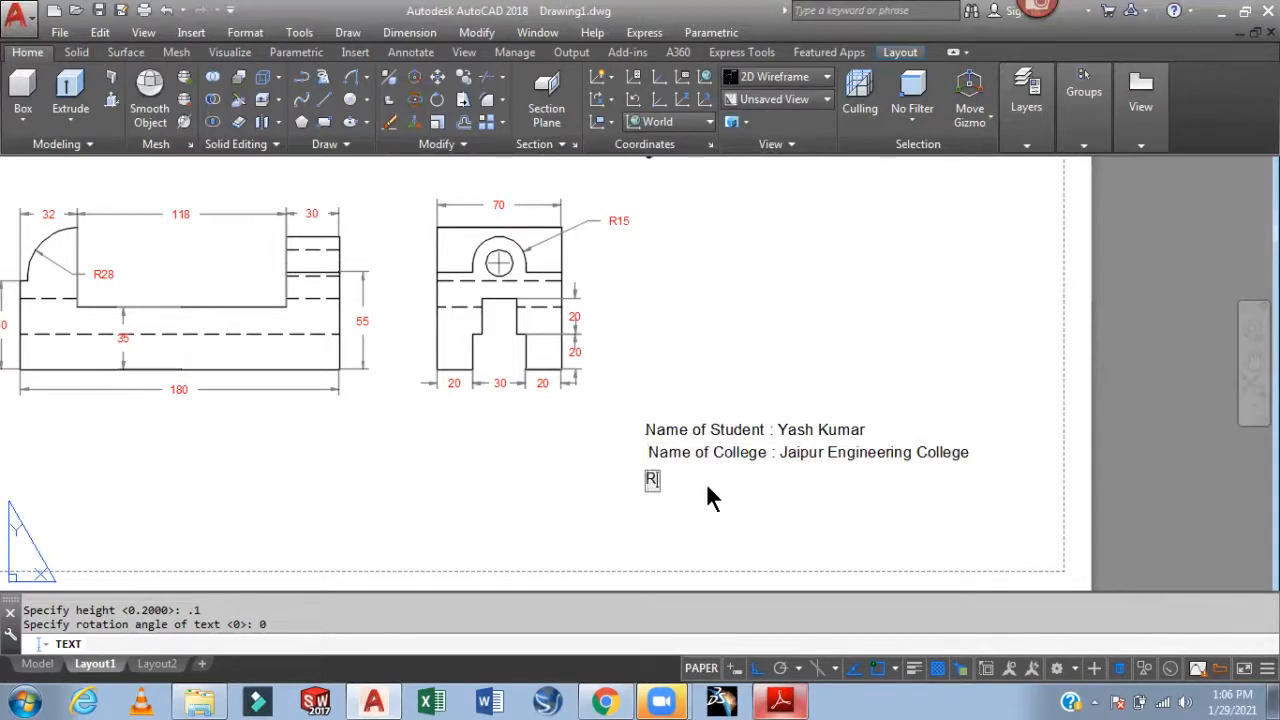
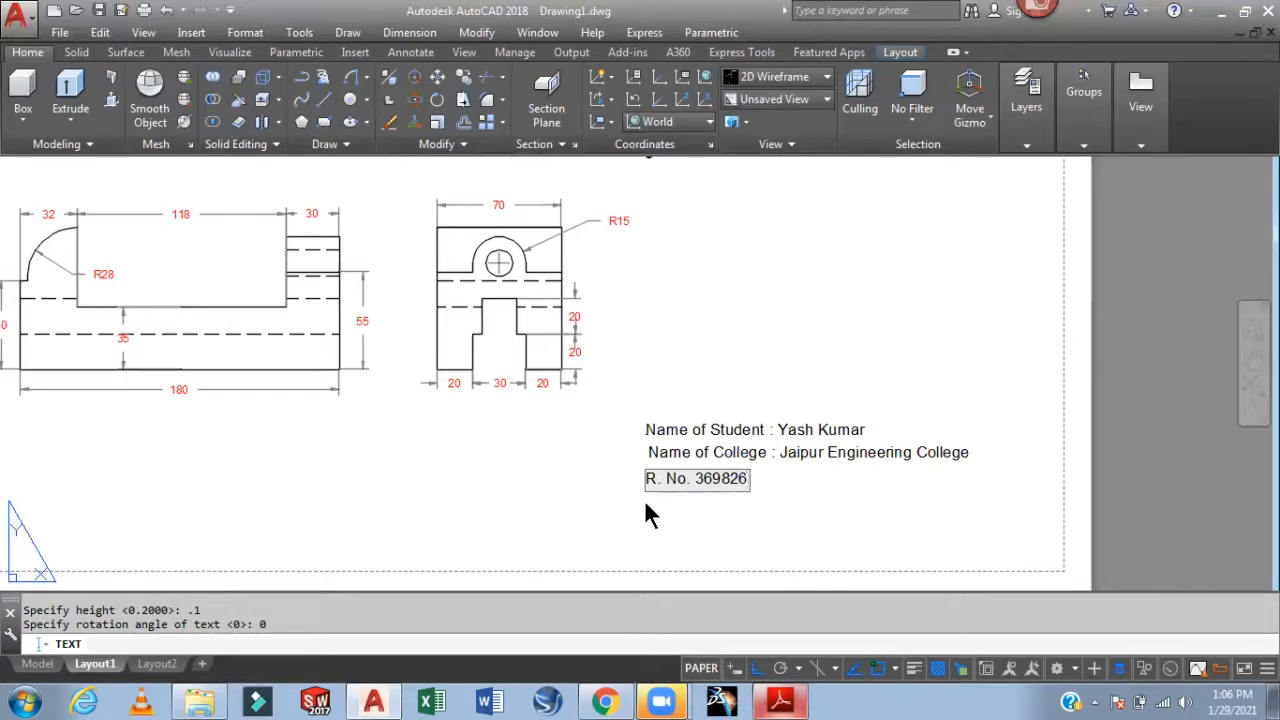
pyautogui.press('Return')
pyautogui.write('B')
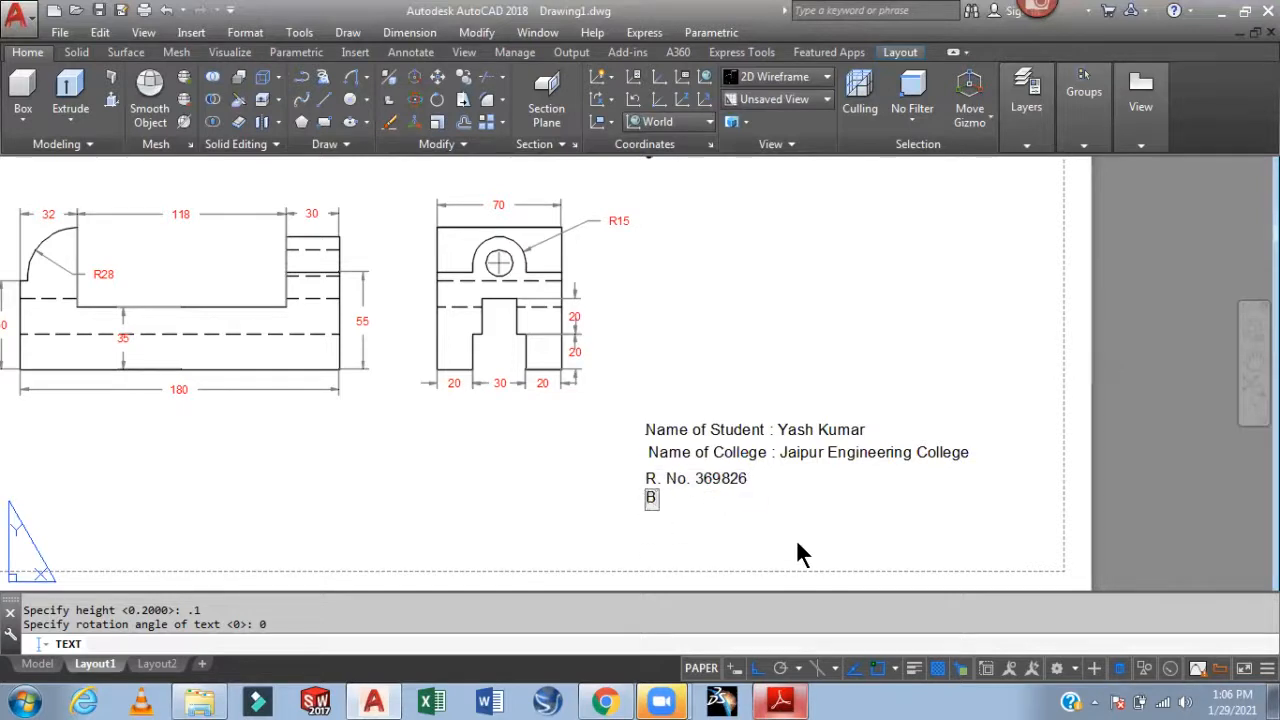
pyautogui.write('ranch')
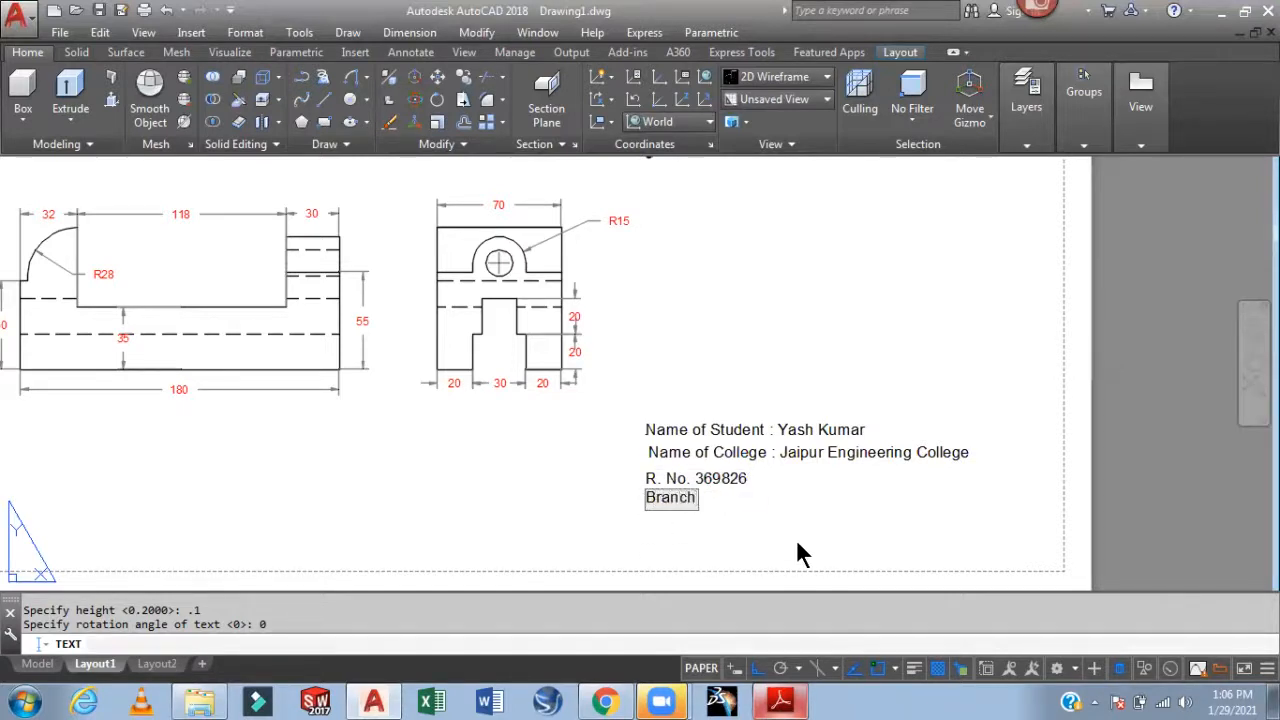
pyautogui.write(' Mechn')
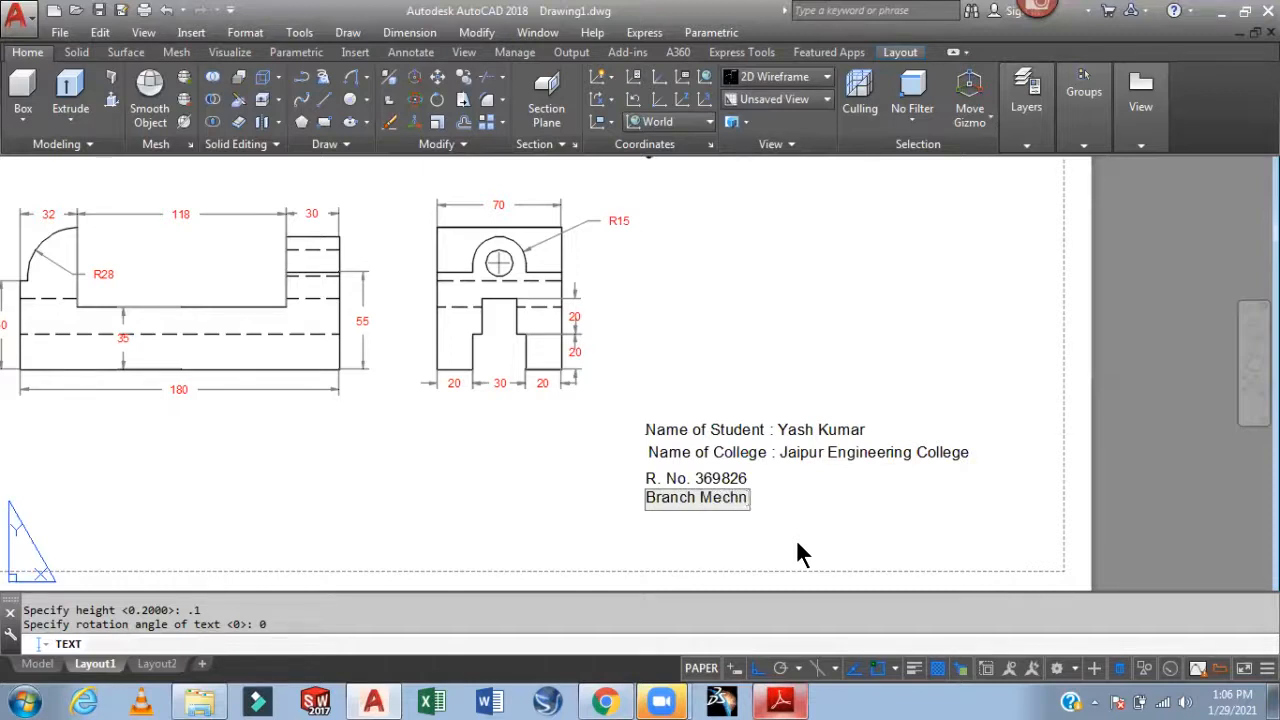
pyautogui.press('BackSpace')
pyautogui.write('anical')
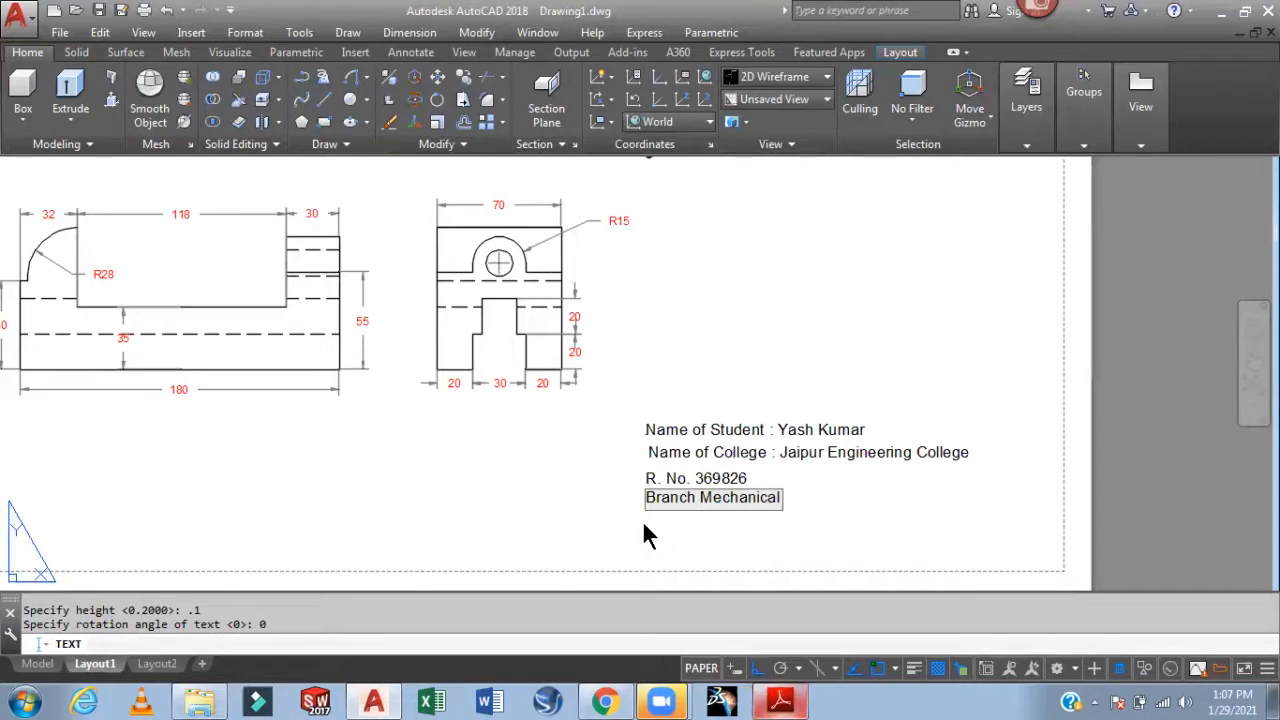
pyautogui.press('Return')
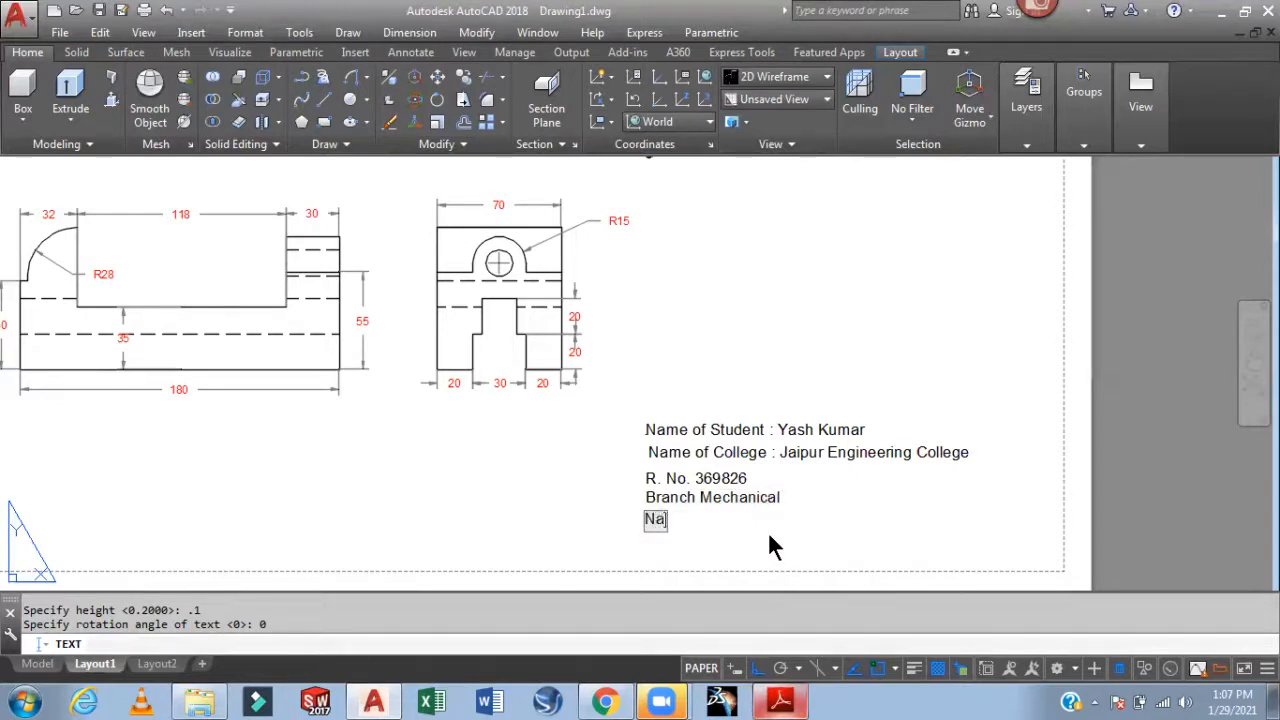
# Type the 'Name of Project : Bench Vice' line
pyautogui.write('me of Proj')
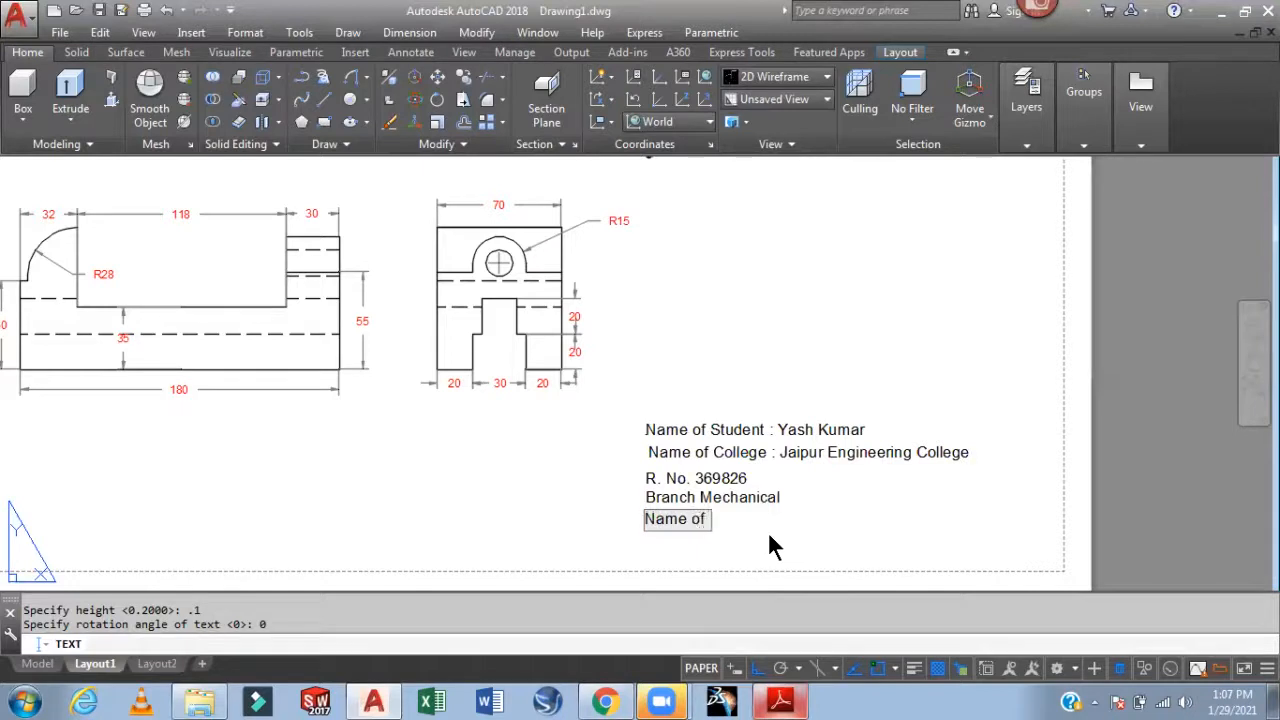
pyautogui.write('ect')
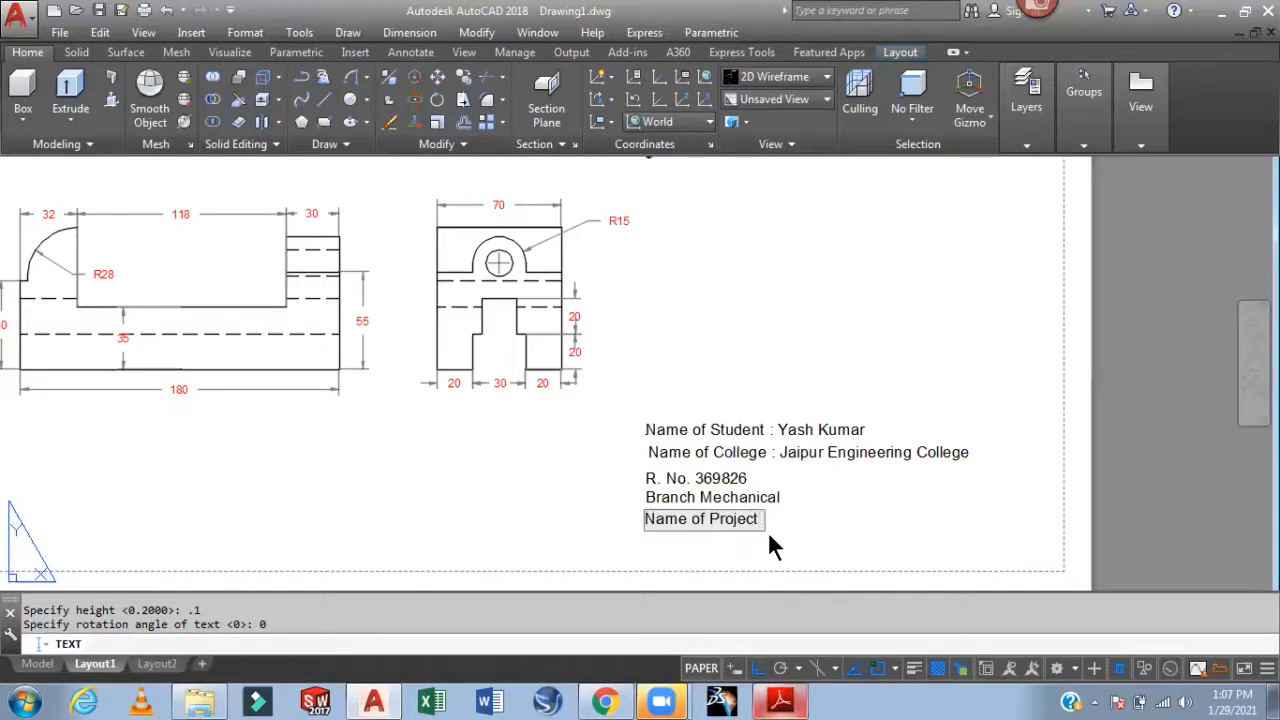
pyautogui.write(' : Bench V')
pyautogui.click(768, 536)
pyautogui.write('ce')
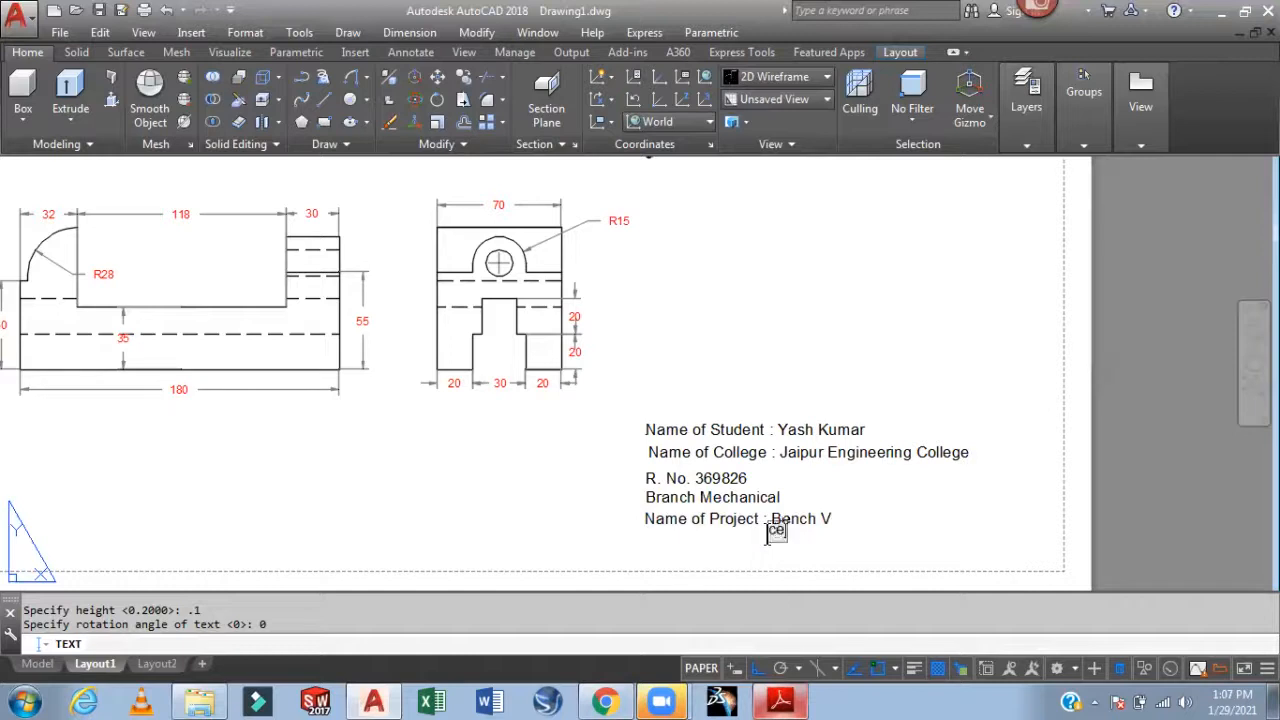
pyautogui.click(828, 518)
pyautogui.write('ce')
# Add a 'Checked' label on a new line below the project name
pyautogui.click(644, 541)
pyautogui.write('Cked')
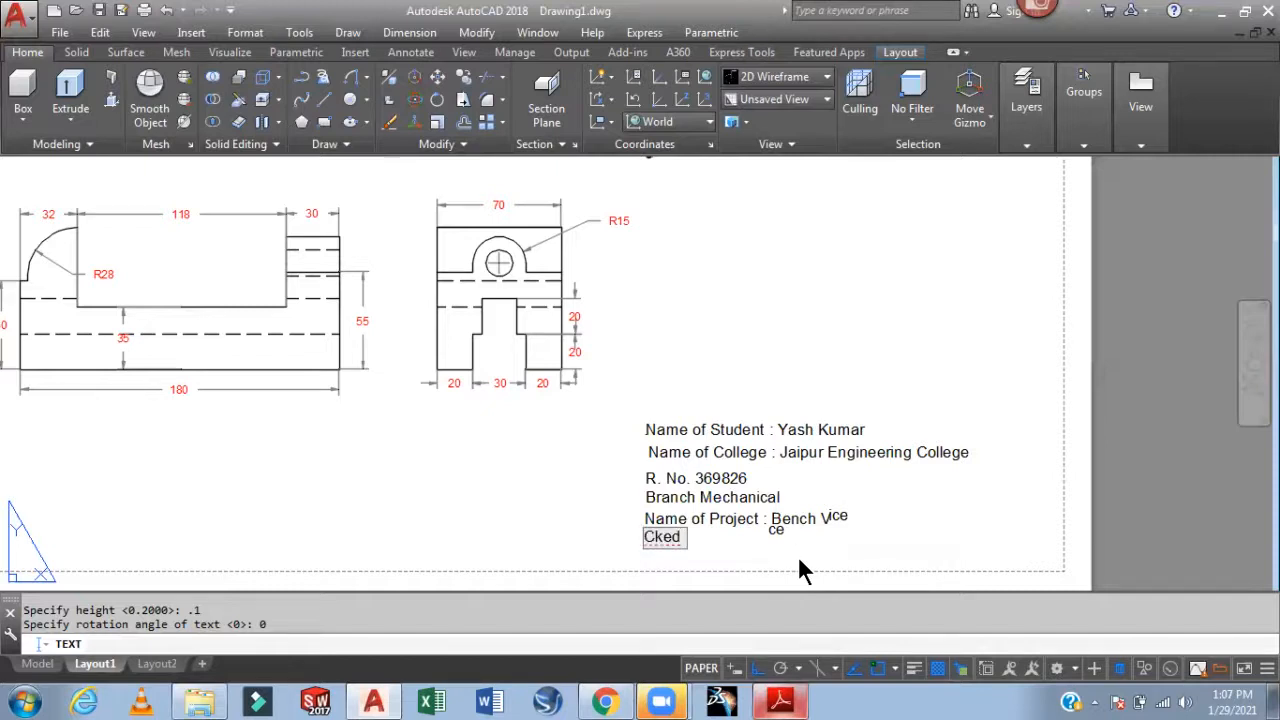
pyautogui.press('BackSpace')
pyautogui.press('BackSpace')
pyautogui.press('BackSpace')
pyautogui.write('h')
pyautogui.click(797, 556)
pyautogui.write('ec')
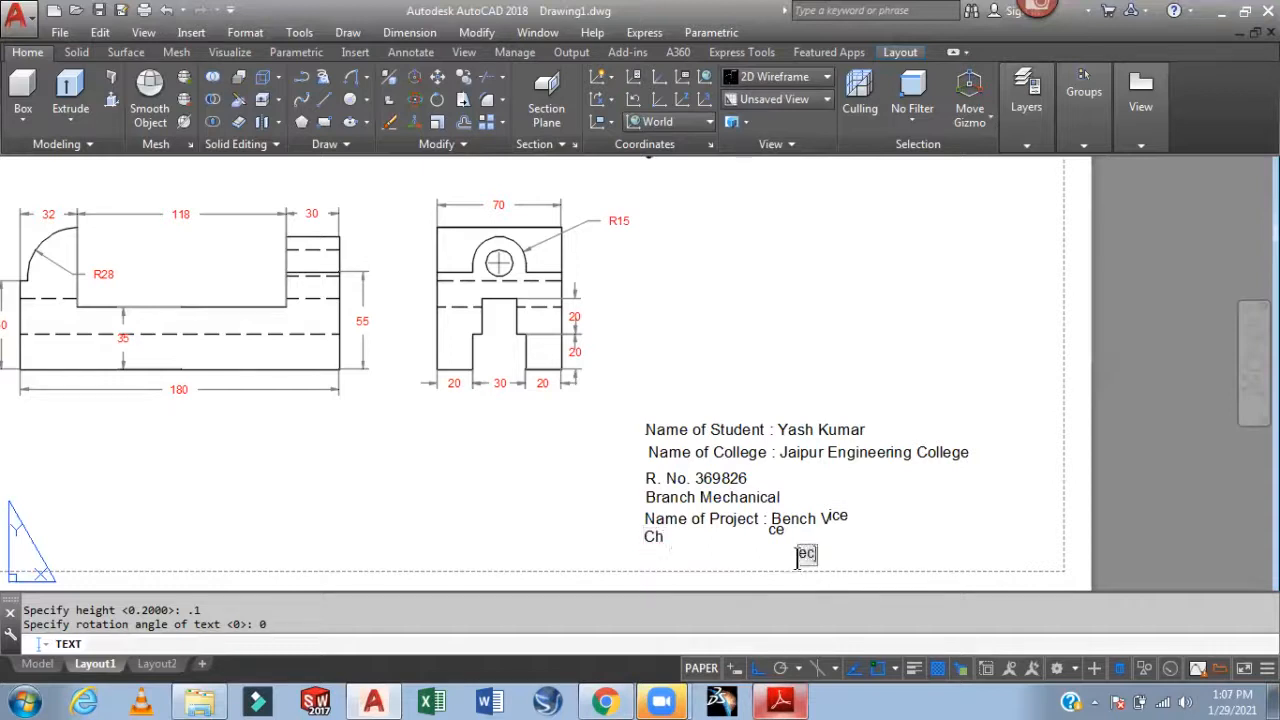
pyautogui.write('ked')
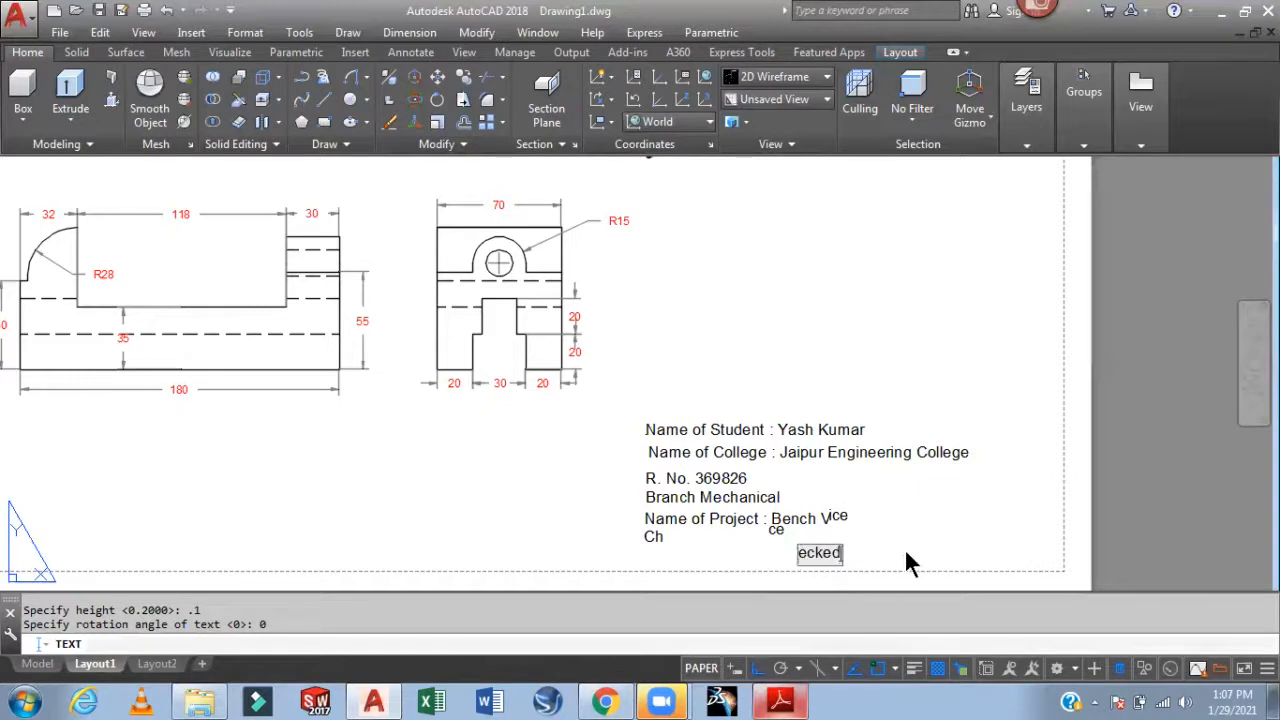
pyautogui.click(874, 543)
# Delete the stray 'ecked', 'ce' and Bench V leftover text fragments
pyautogui.press('Escape')
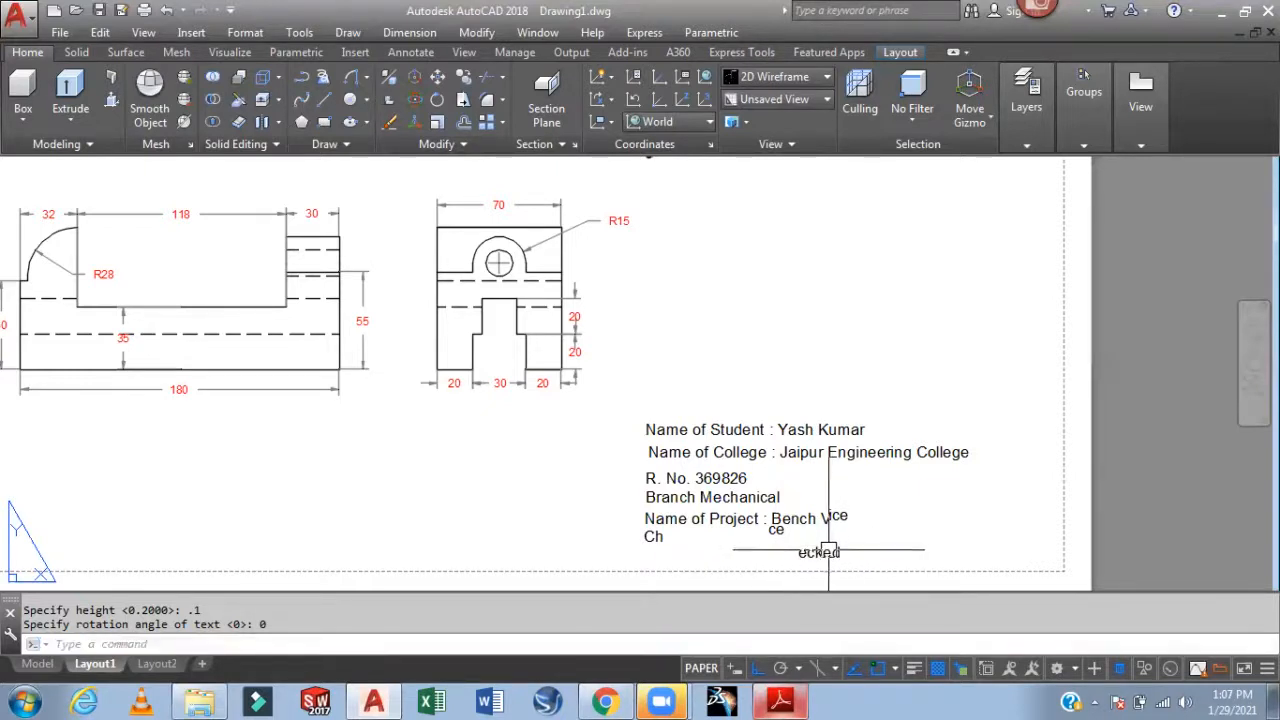
pyautogui.click(840, 550)
pyautogui.press('Delete')
pyautogui.click(770, 530)
pyautogui.press('Delete')
pyautogui.click(840, 516)
pyautogui.press('Delete')
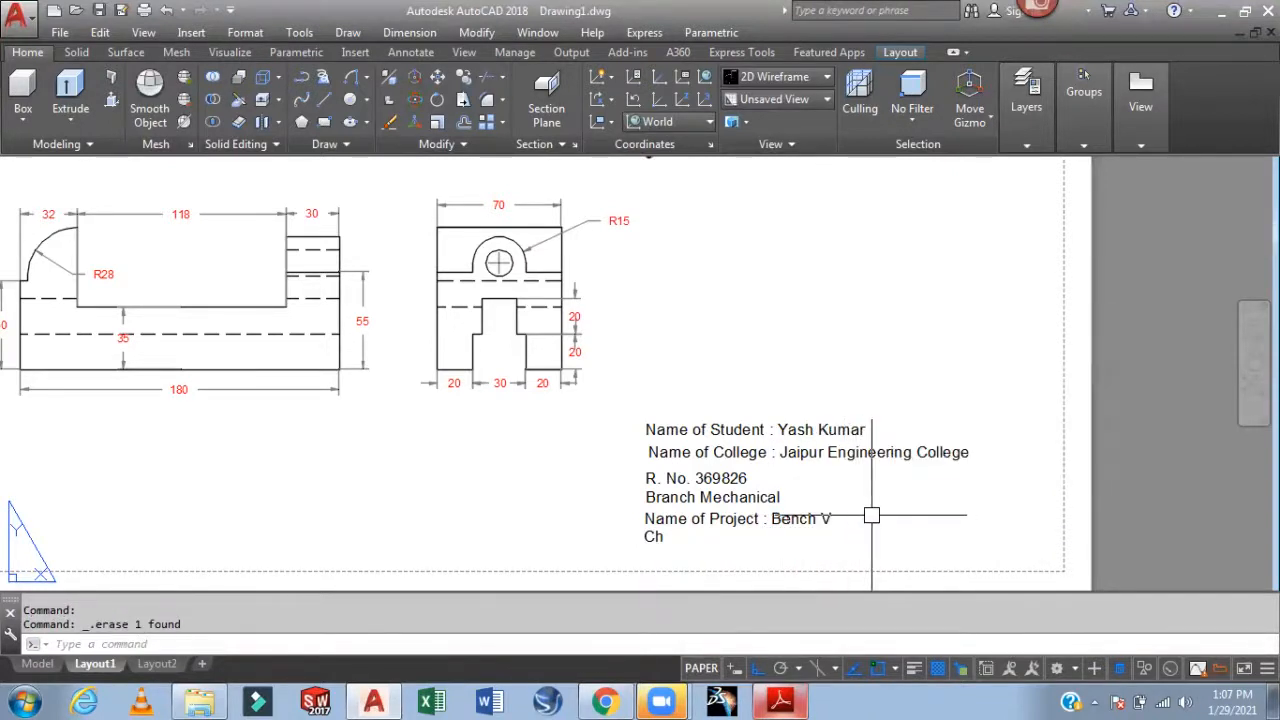
# Rewrite the 'Ch' line as 'Checked By' followed by the checker's name
pyautogui.write('ed')
pyautogui.press('Return')
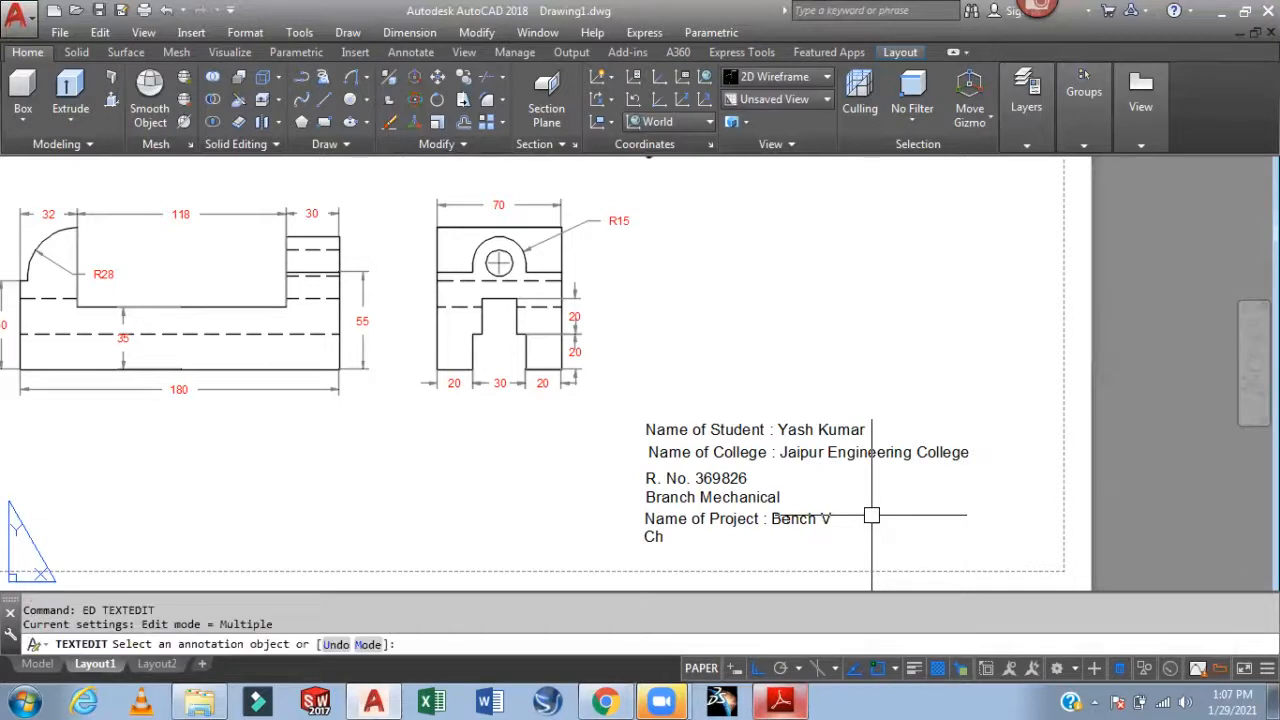
pyautogui.click(653, 537)
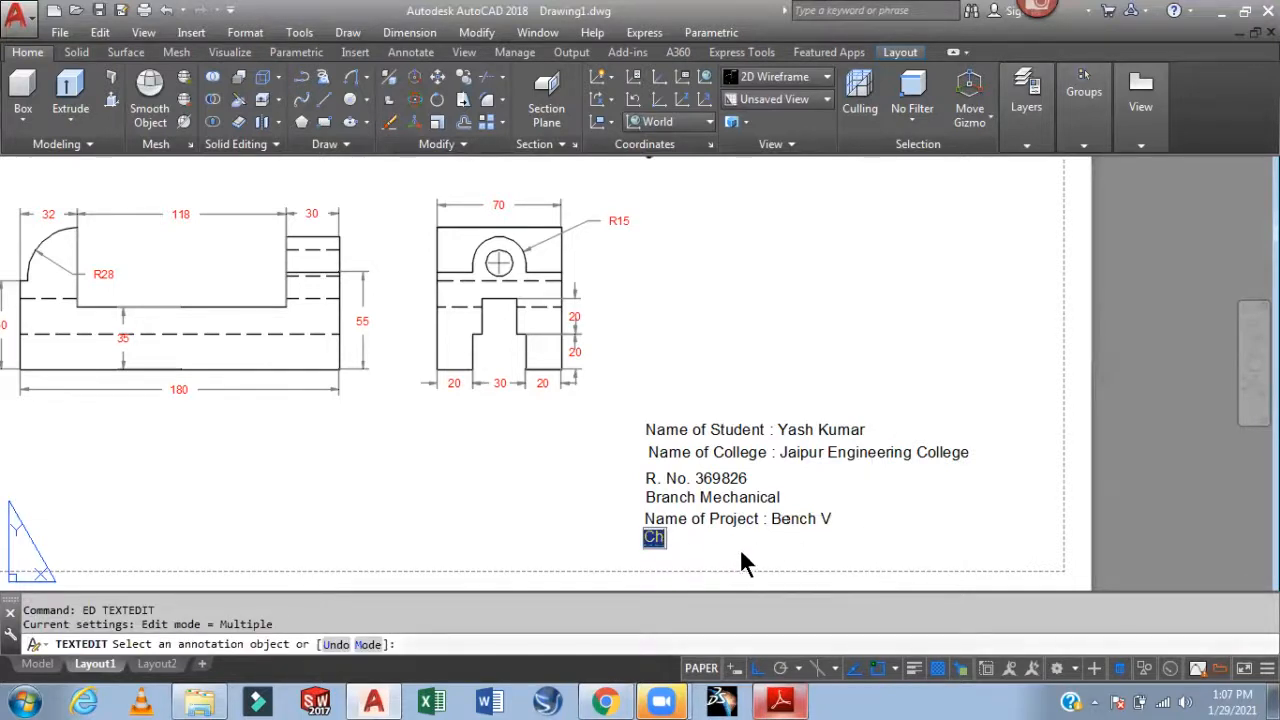
pyautogui.write('c')
pyautogui.press('BackSpace')
pyautogui.write('ch')
pyautogui.press('BackSpace')
pyautogui.press('BackSpace')
pyautogui.write('Checked By :')
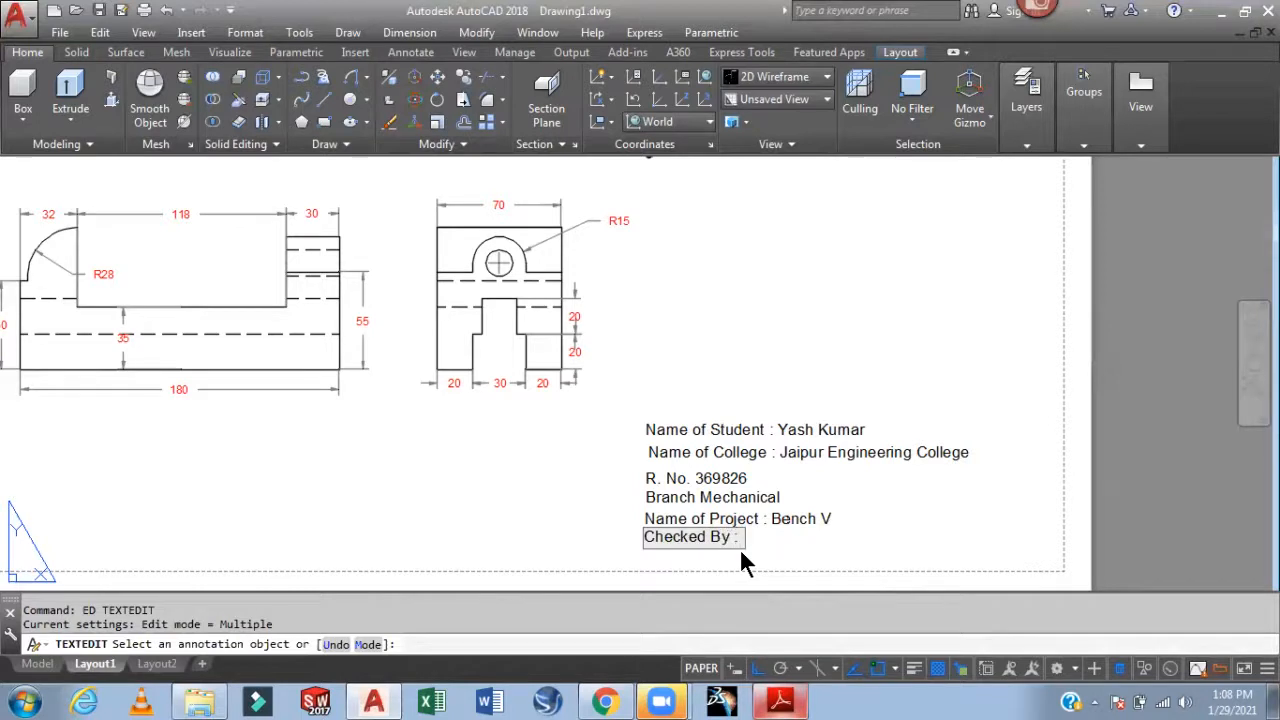
pyautogui.write('wna')
pyautogui.press('BackSpace')
pyautogui.press('BackSpace')
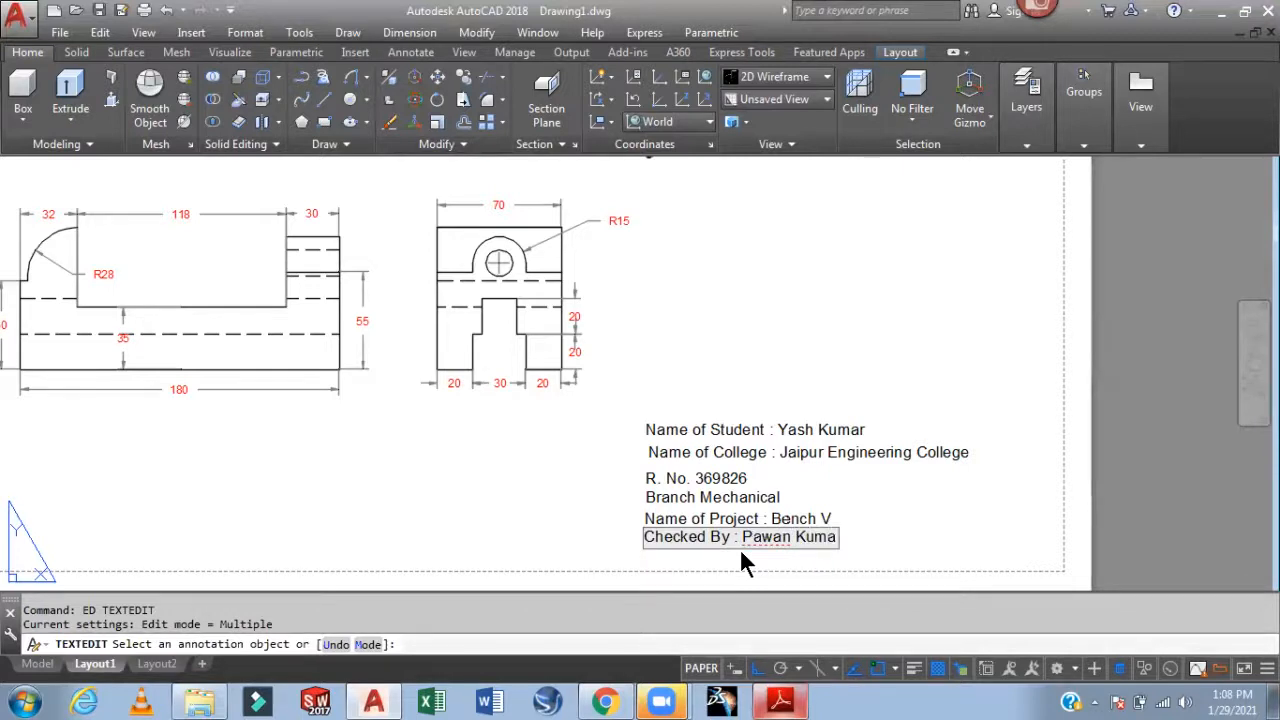
pyautogui.click(872, 541)
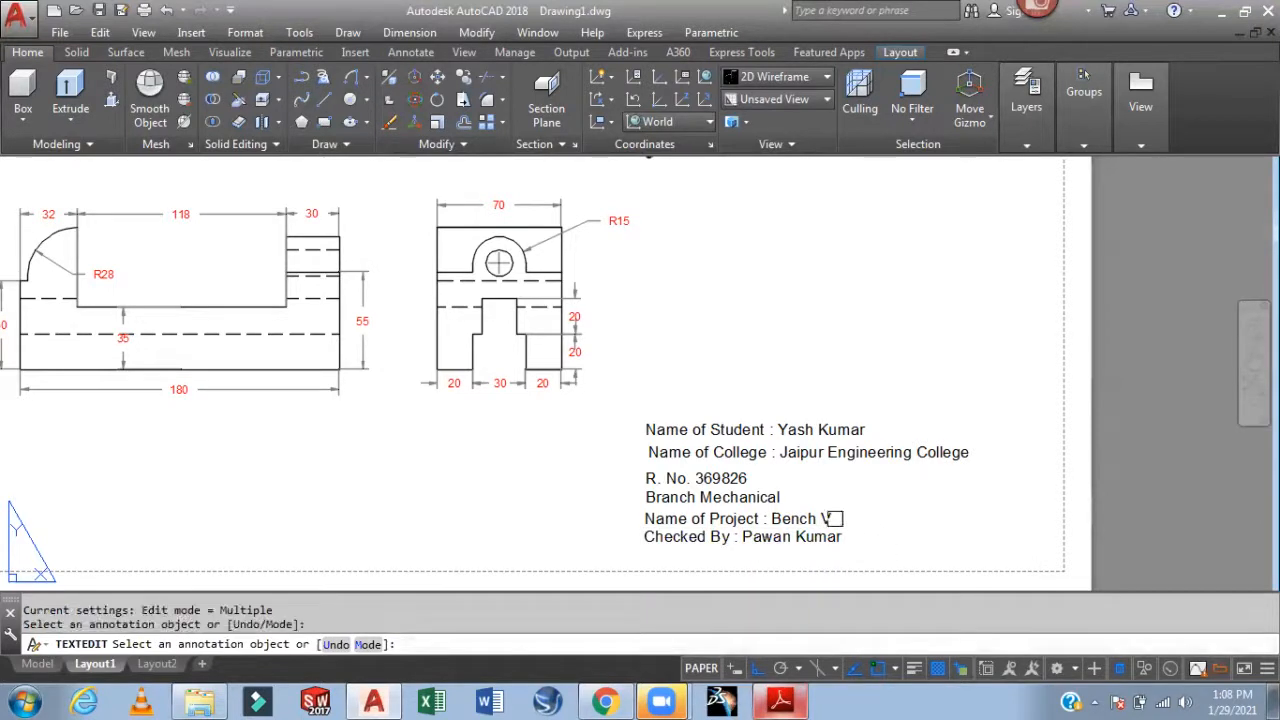
# Correct the project name line to read 'Bench Vice'
pyautogui.click(832, 518)
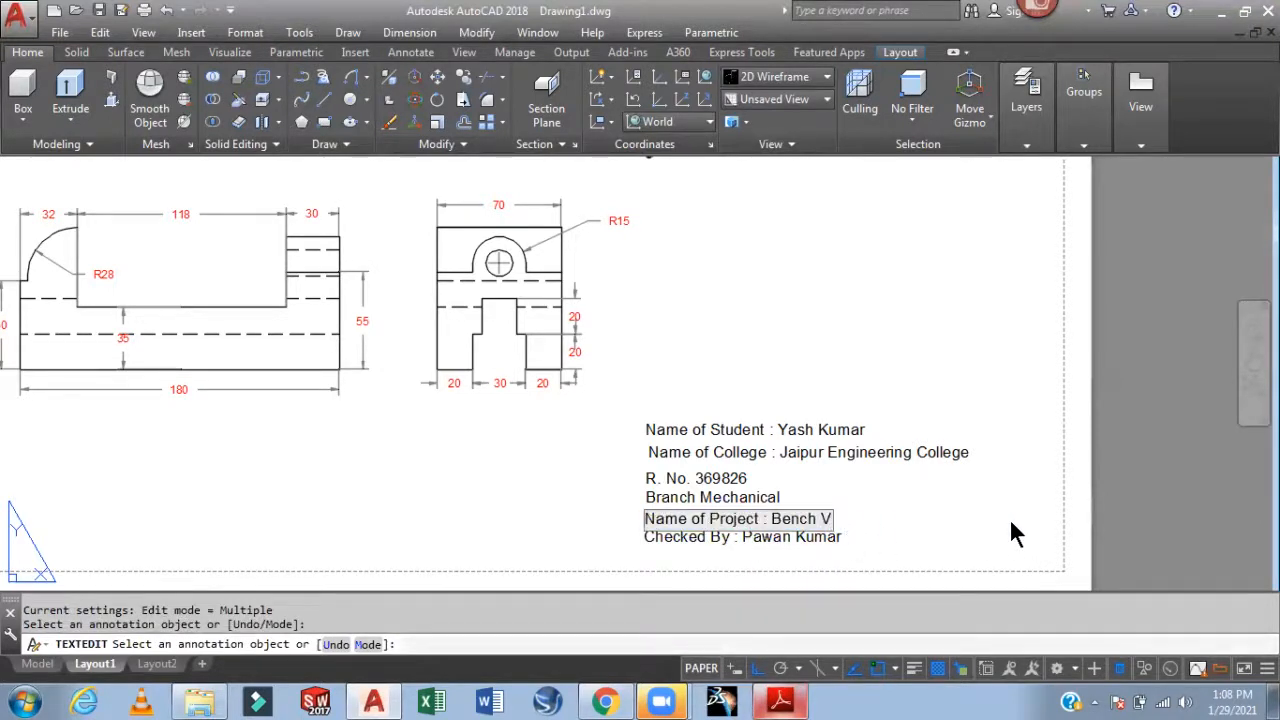
pyautogui.write('ice')
pyautogui.click(1011, 524)
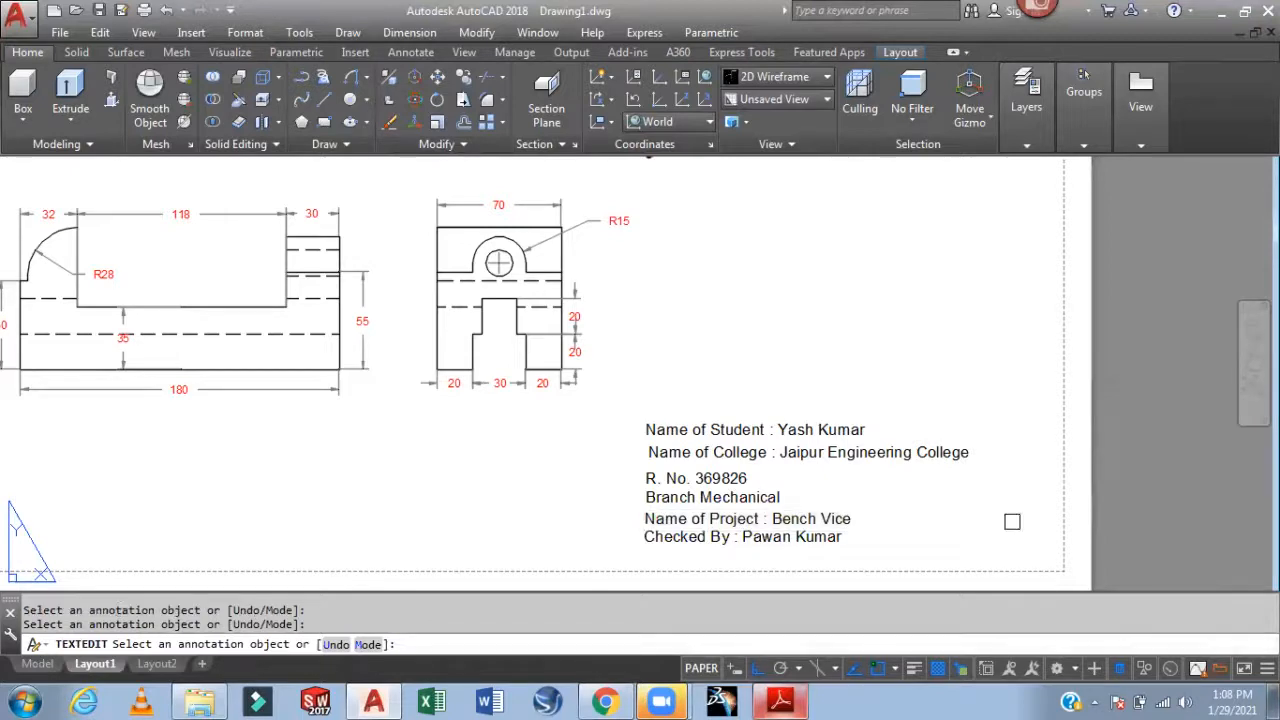
# Move the R. No. line up to even its spacing in the title note
pyautogui.scroll(2, 700, 450)
pyautogui.press('Escape')
pyautogui.write('m')
pyautogui.press('Return')
pyautogui.click(665, 490)
pyautogui.press('Return')
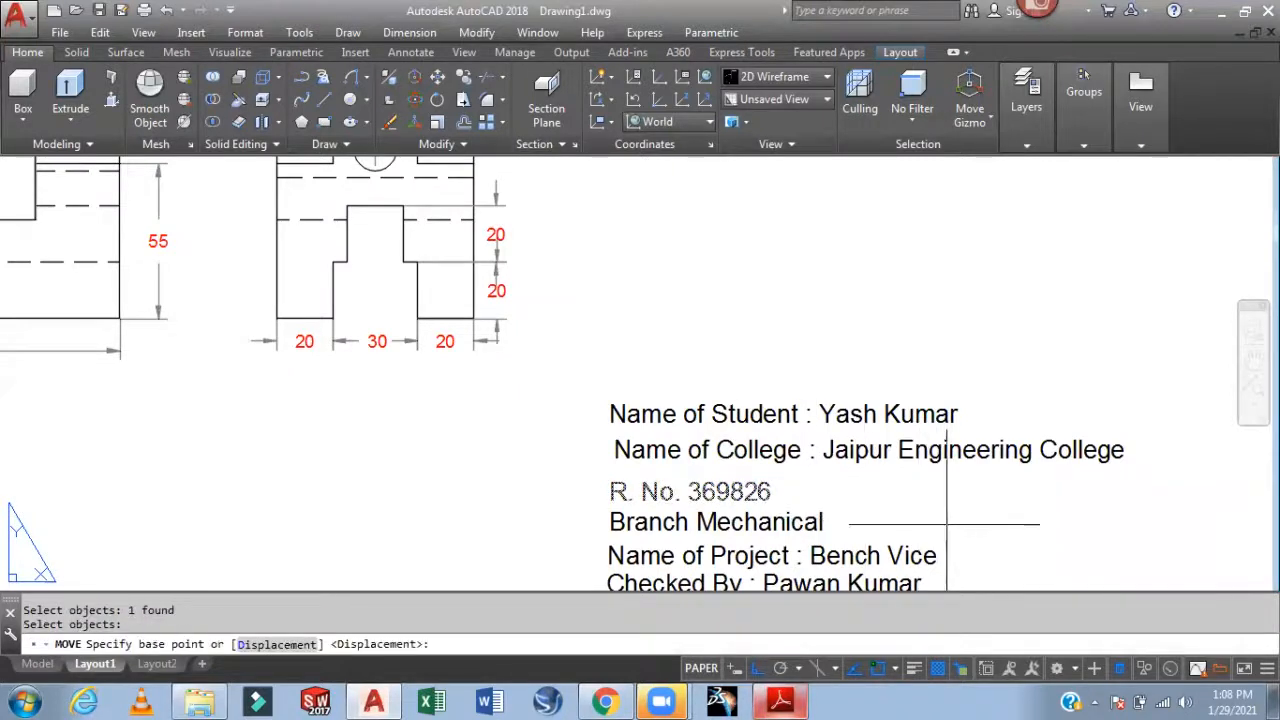
pyautogui.click(946, 524)
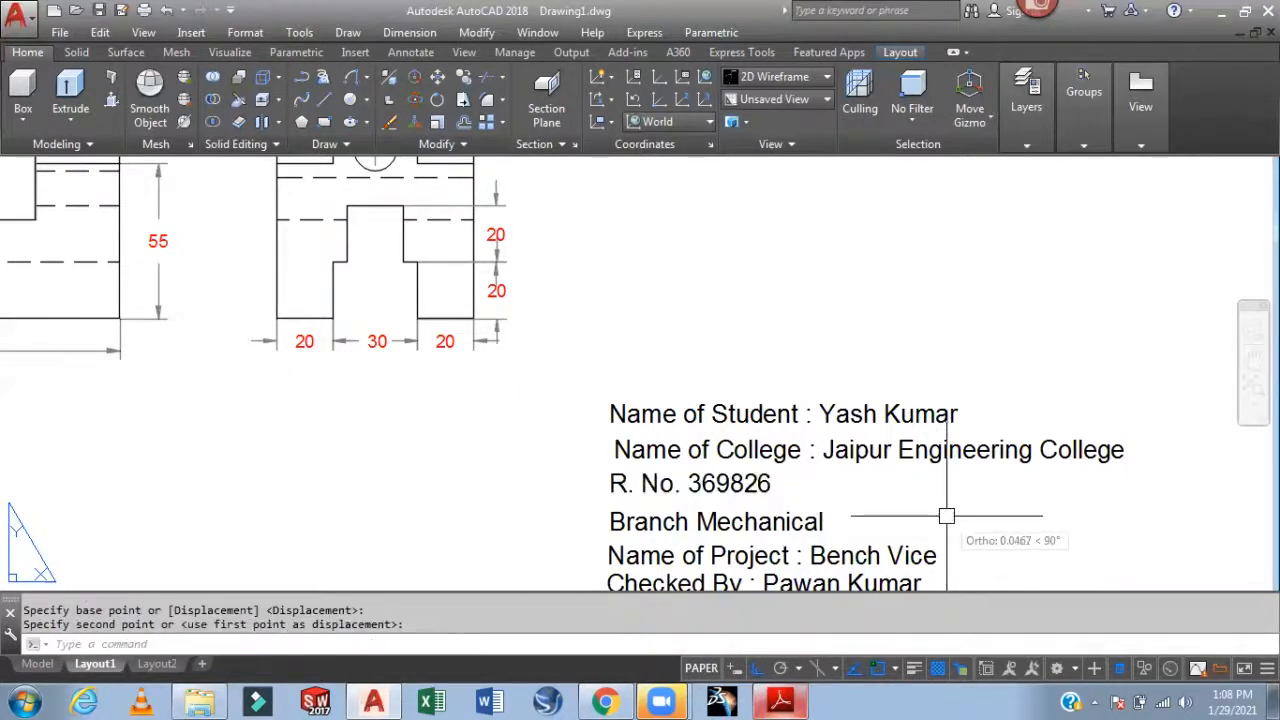
# Shift the Name of College line left to align with the other lines
pyautogui.scroll(2, 631, 440)
pyautogui.press('Return')
pyautogui.click(615, 451)
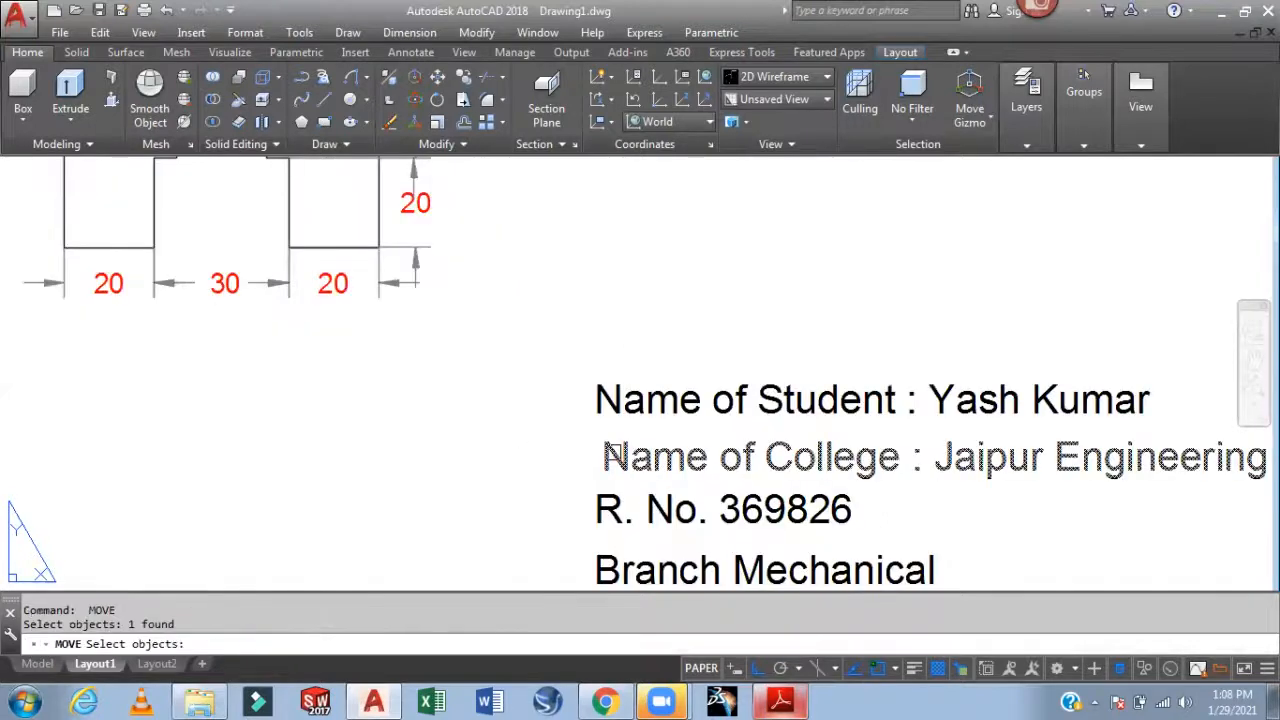
pyautogui.click(528, 450)
pyautogui.click(514, 457)
pyautogui.press('Return')
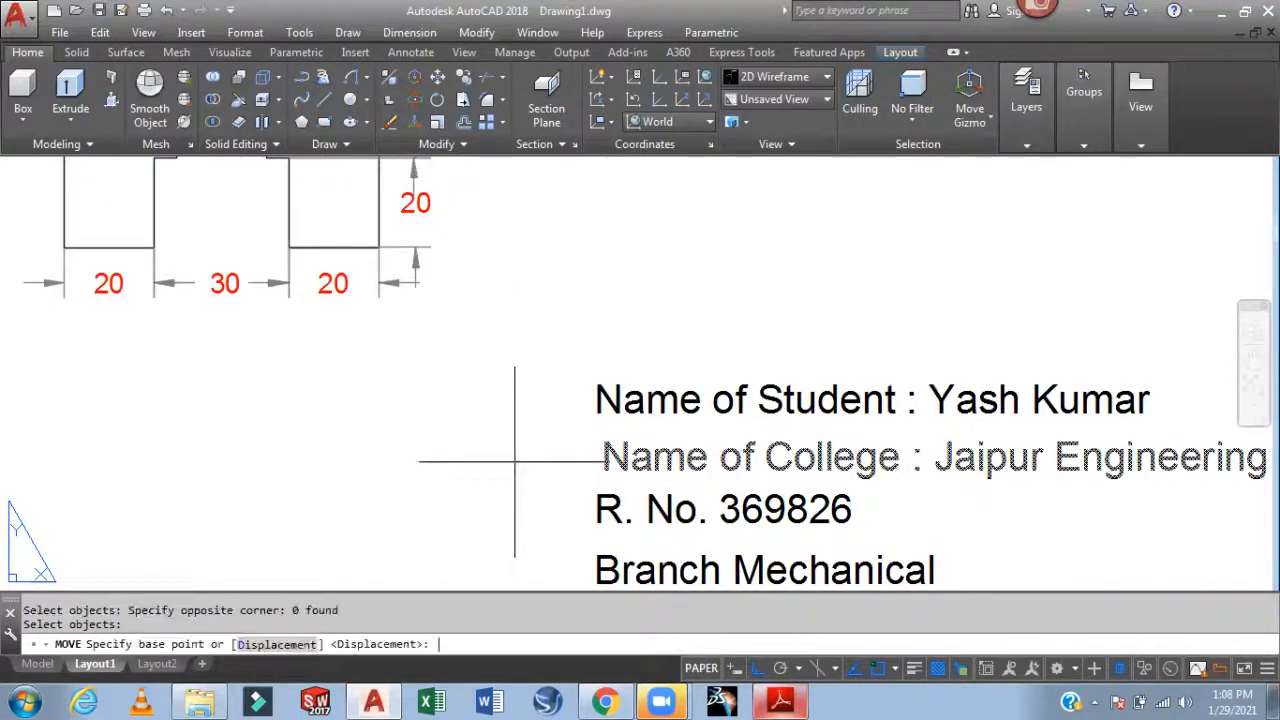
pyautogui.click(514, 462)
pyautogui.click(505, 465)
pyautogui.scroll(-2, 580, 386)
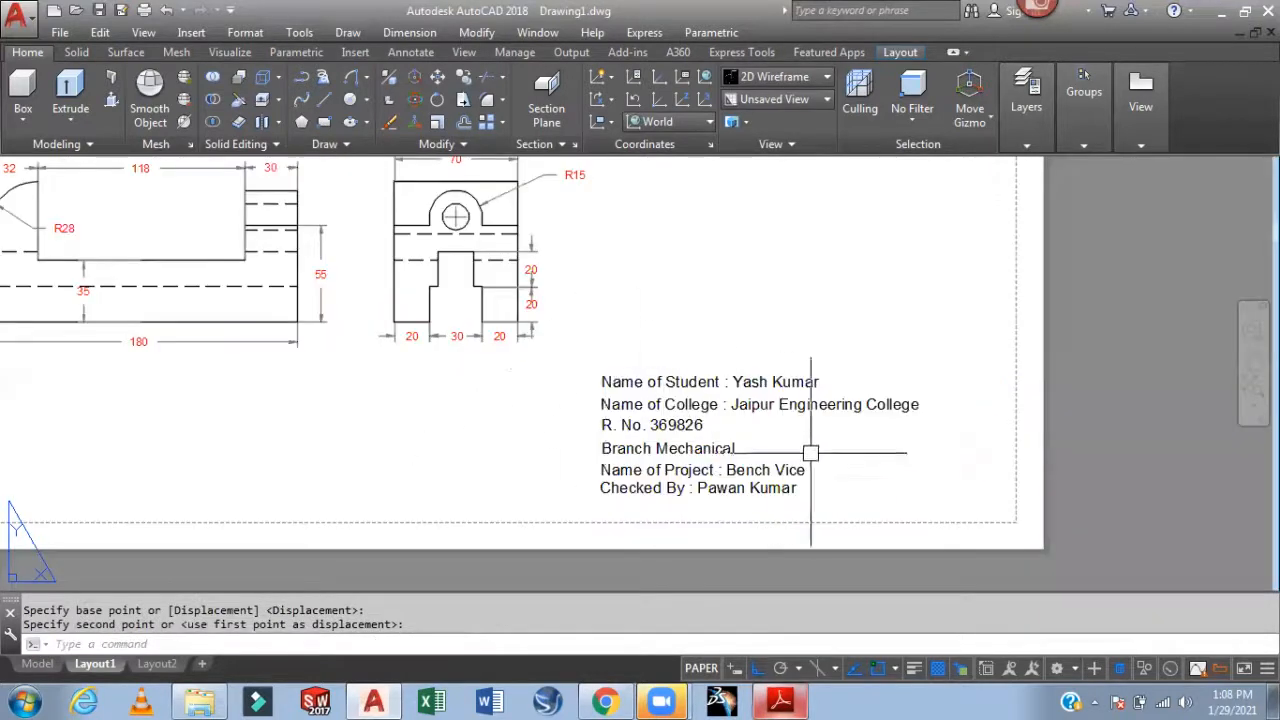
pyautogui.scroll(-5, 800, 451)
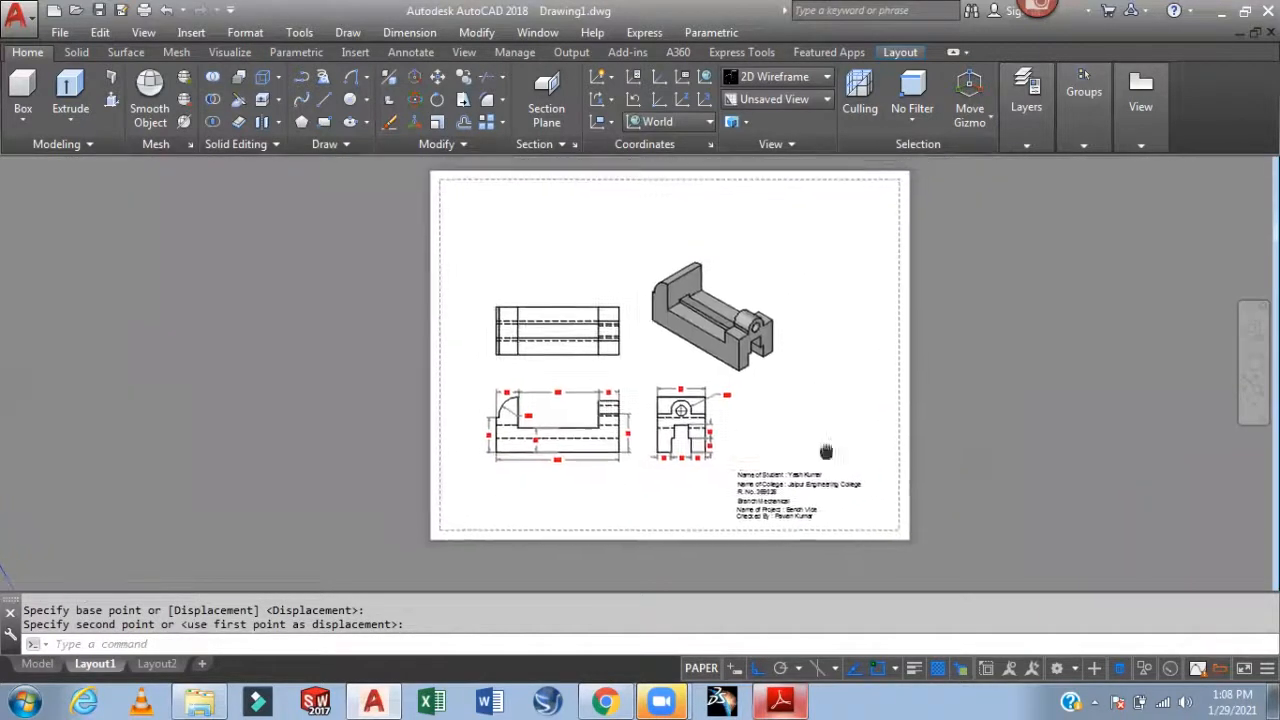
pyautogui.scroll(2, 800, 570)
pyautogui.moveTo(852, 419); pyautogui.dragTo(871, 418, button='middle')
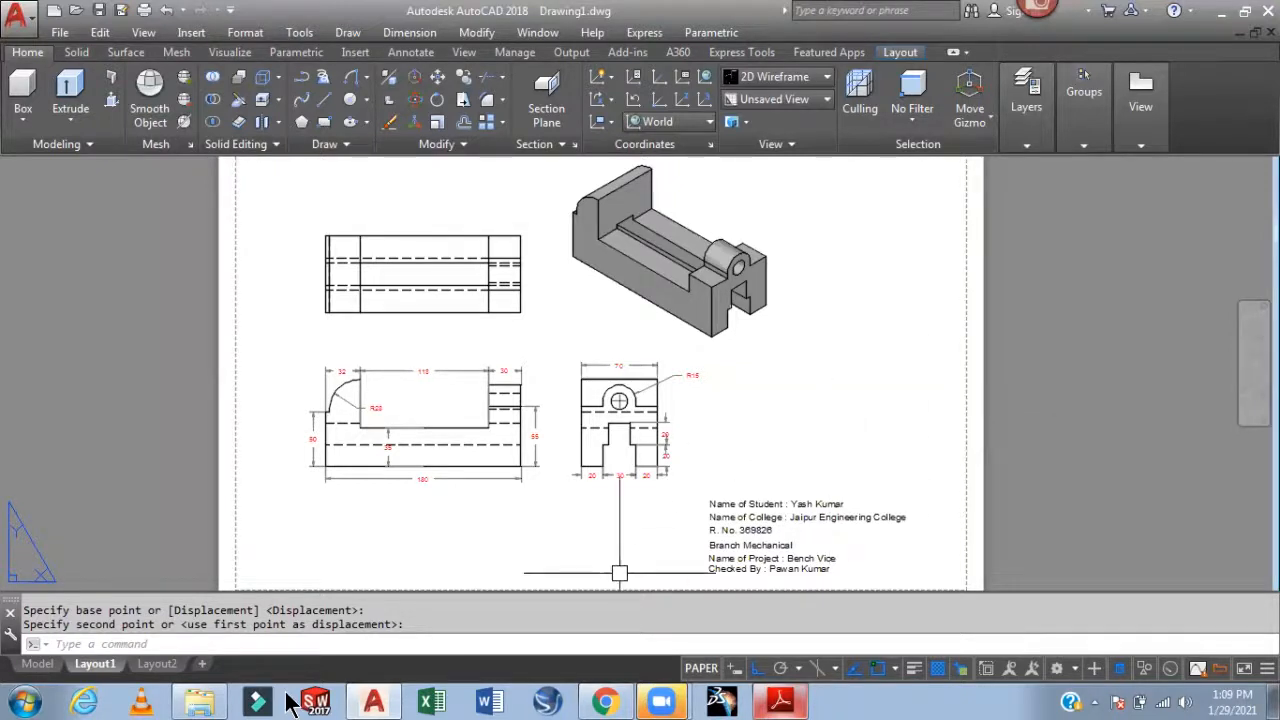
pyautogui.moveTo(661, 701)
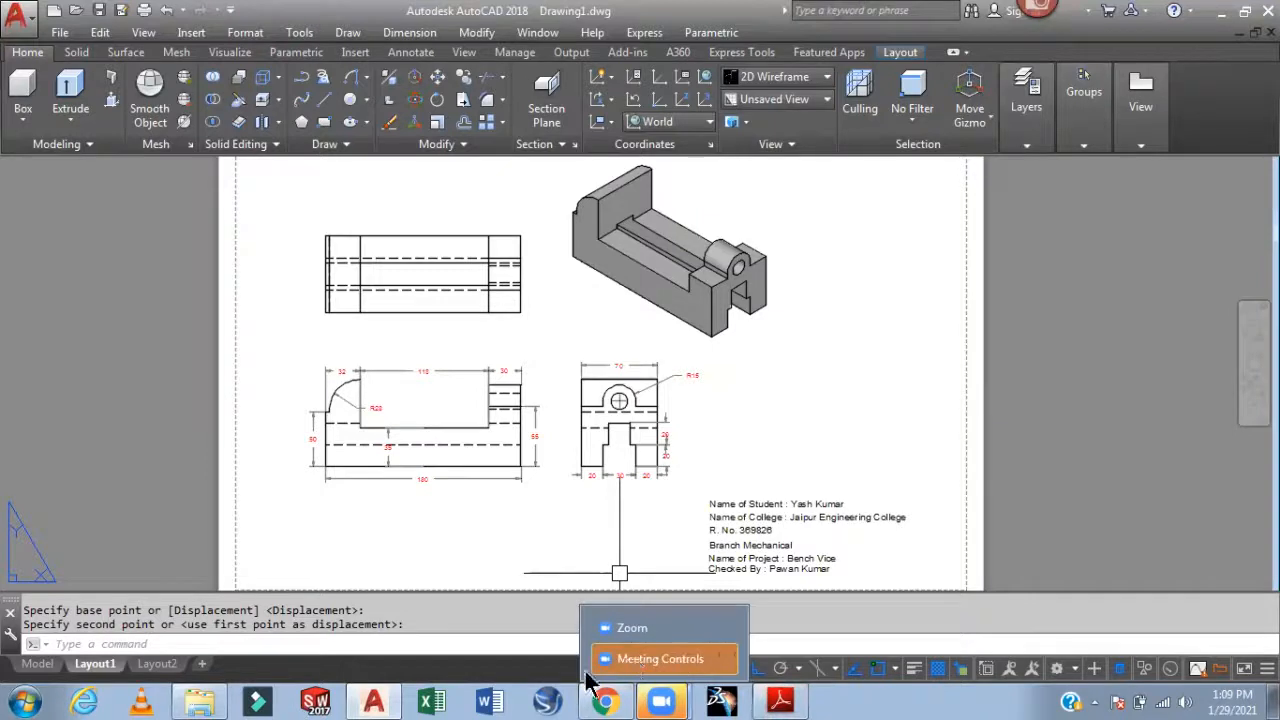